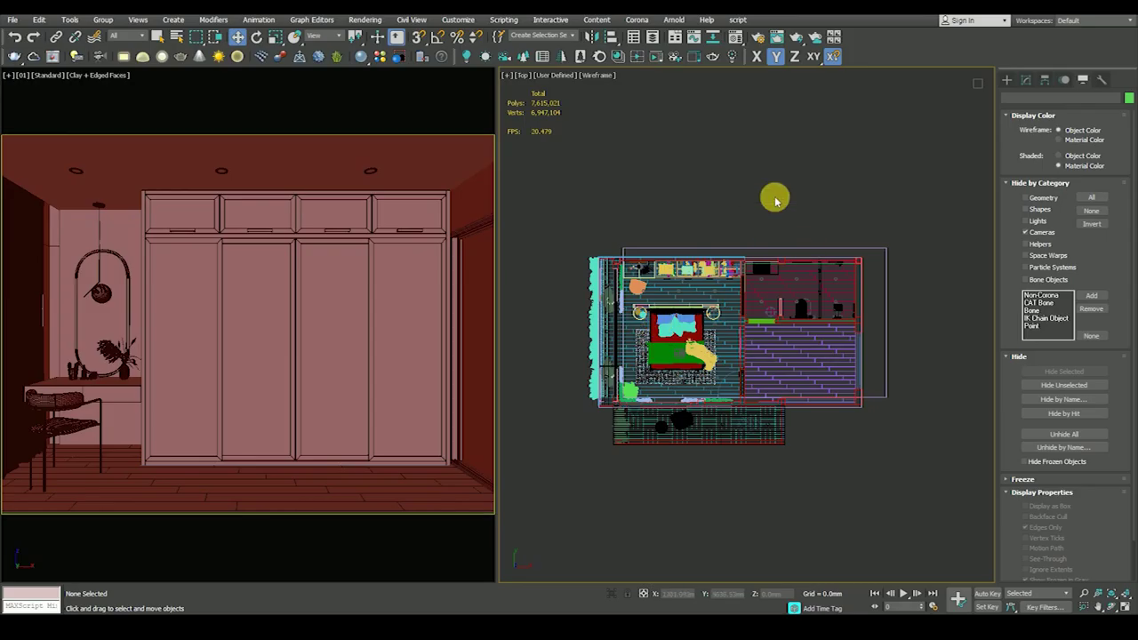
Step: Create a targeted CoronaSun in the Top view, aimed at the closet
left_click(1008, 79)
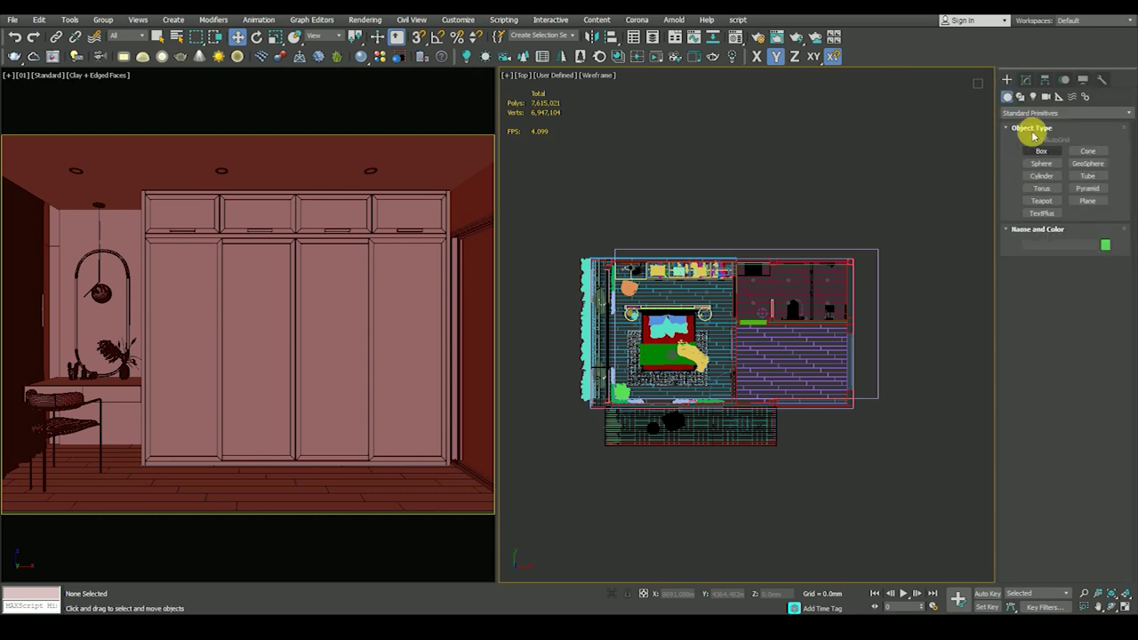
left_click(1032, 96)
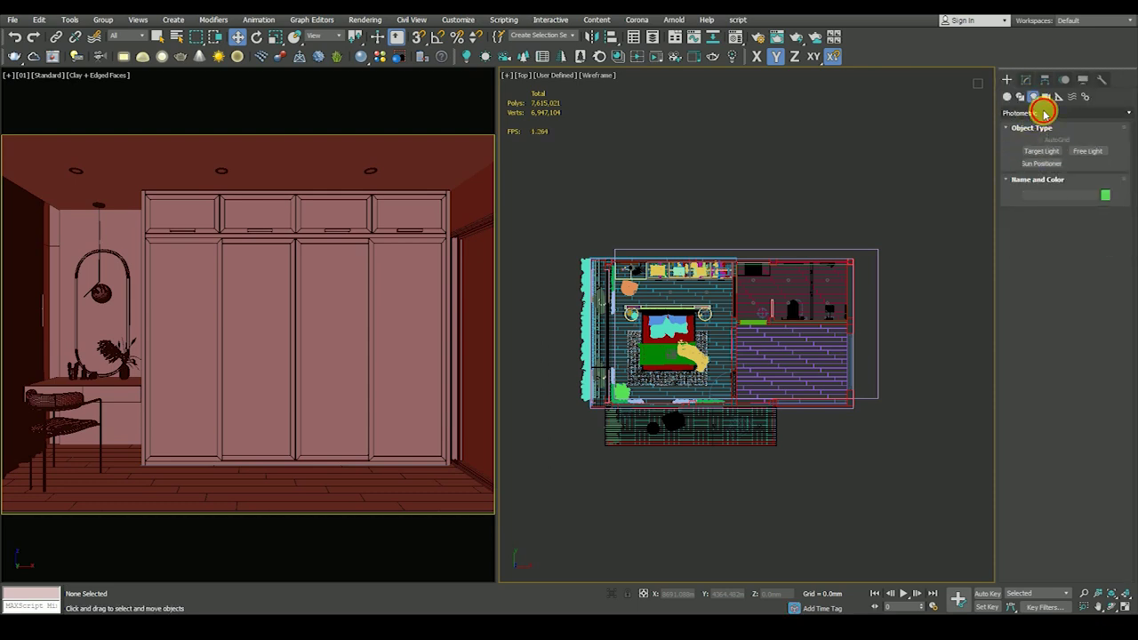
left_click(1045, 114)
left_click(1031, 148)
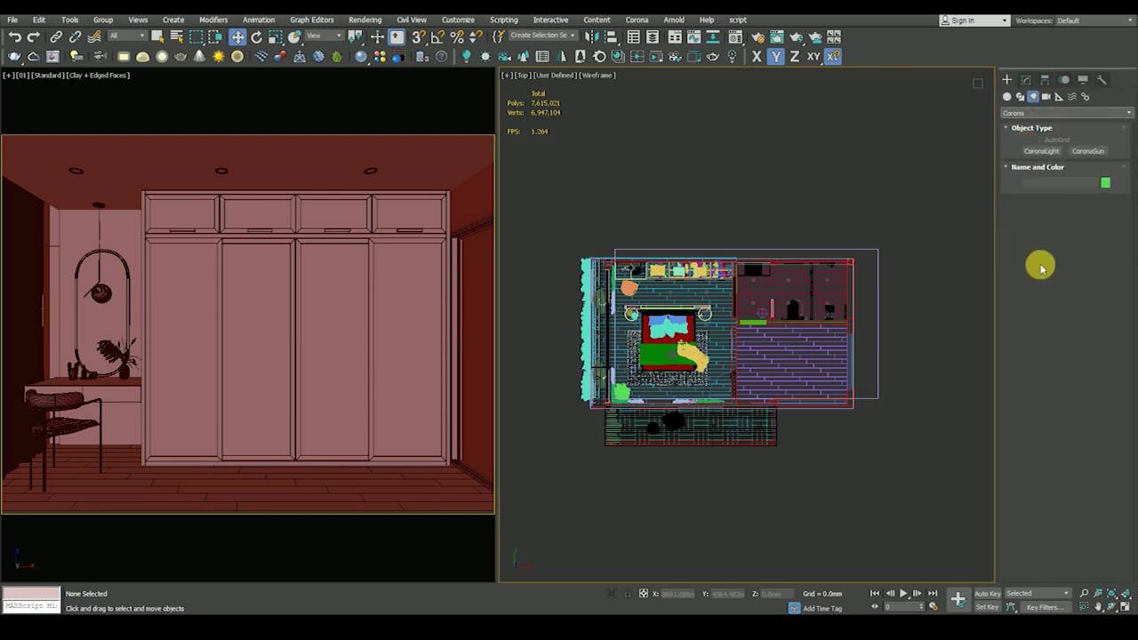
left_click(1088, 150)
middle_click_drag(659, 319, 832, 302)
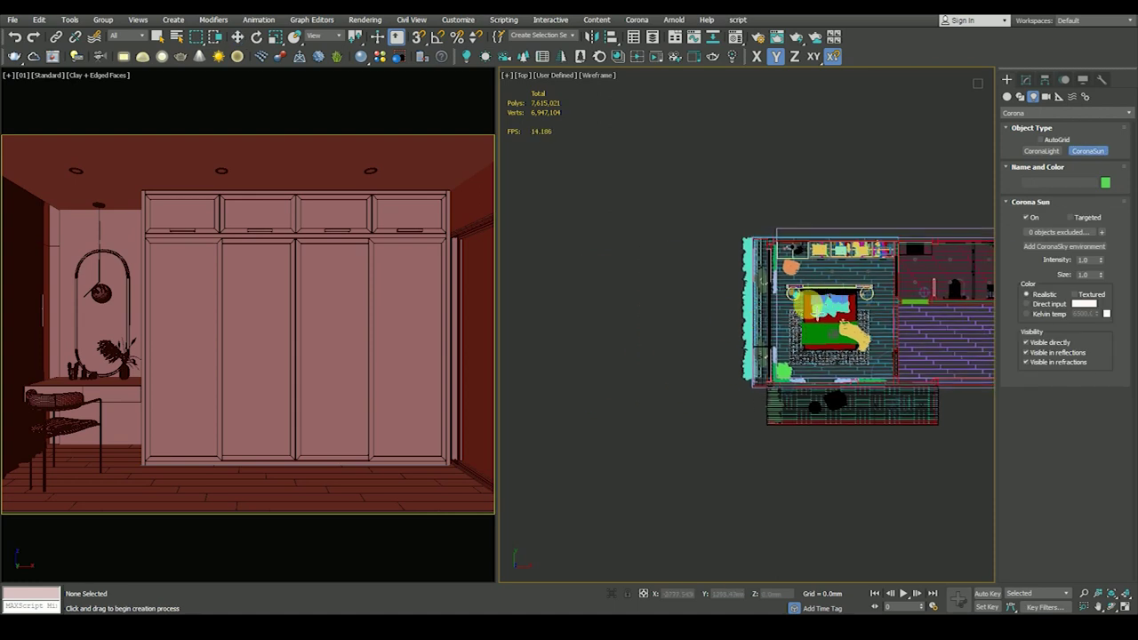
scroll(809, 303, "down", 1)
scroll(811, 298, "down", 1)
left_click_drag(814, 295, 604, 371)
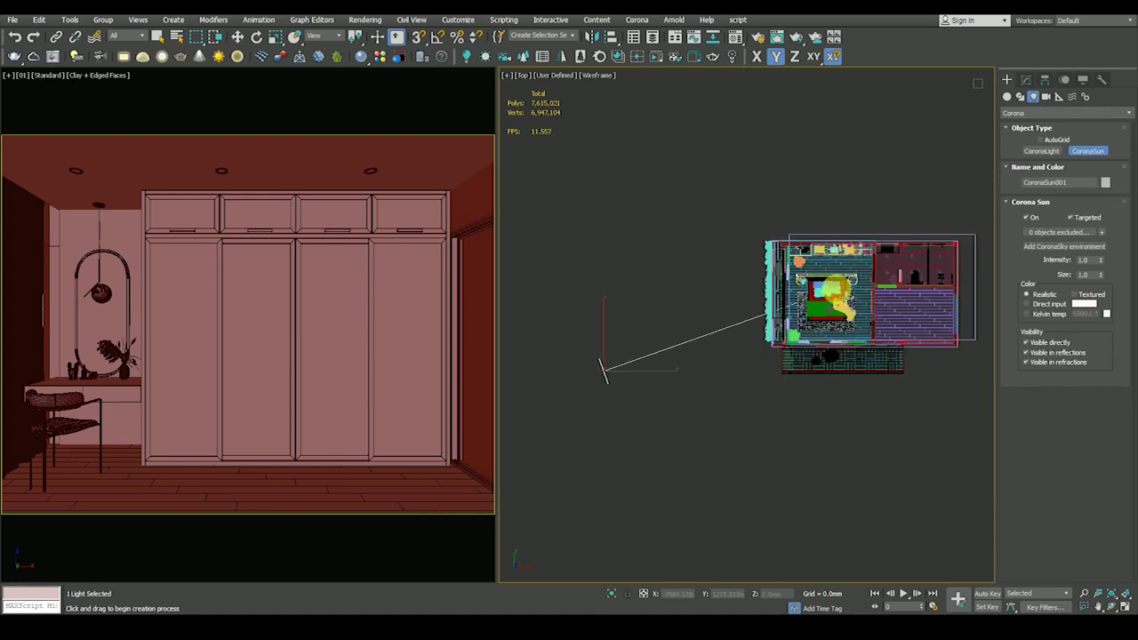
Step: In the Front view, move the sun high above the scene
left_click(236, 37)
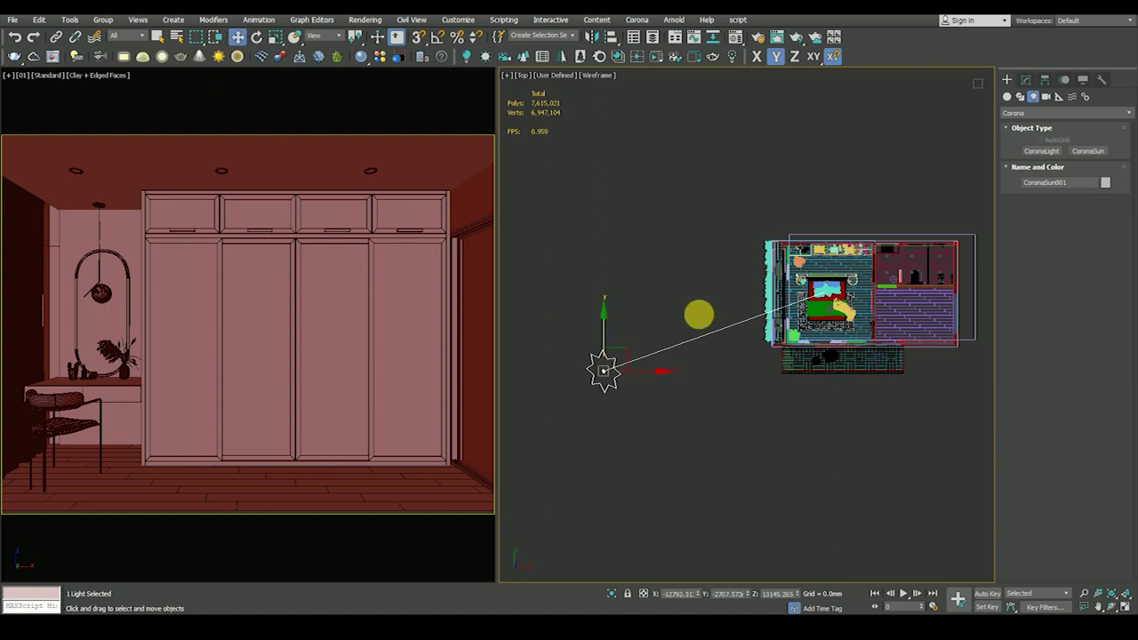
key("f")
middle_click_drag(525, 169, 664, 305)
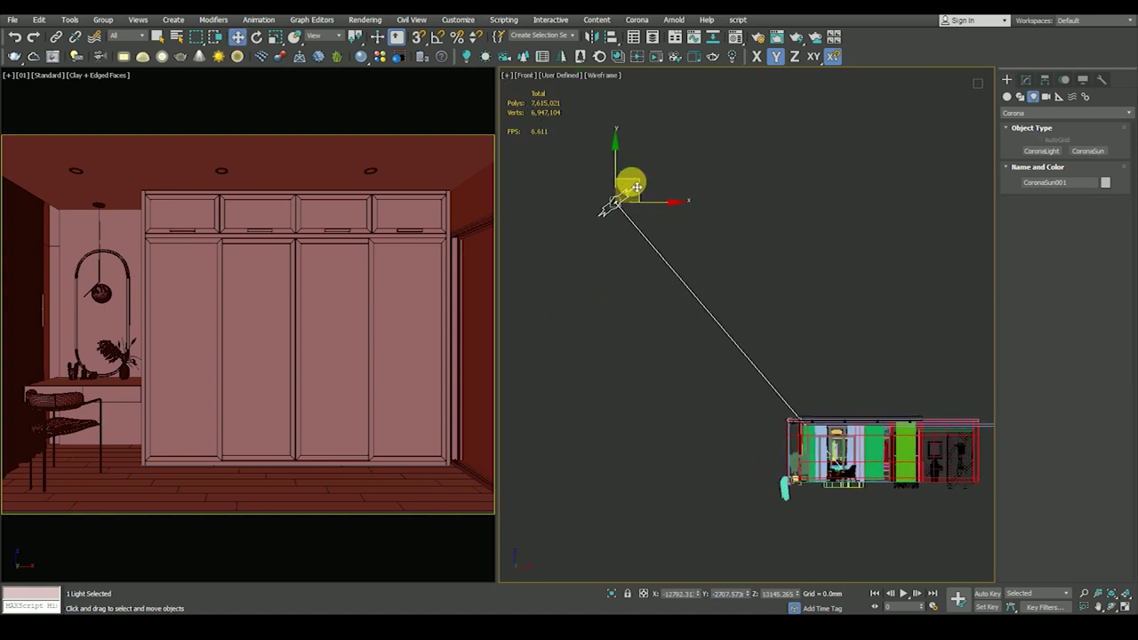
left_click_drag(628, 188, 607, 245)
Step: Set the Corona Sun colour to Direct input with a warm 255/242/230 colour
left_click(1032, 83)
middle_click_drag(854, 376, 813, 307)
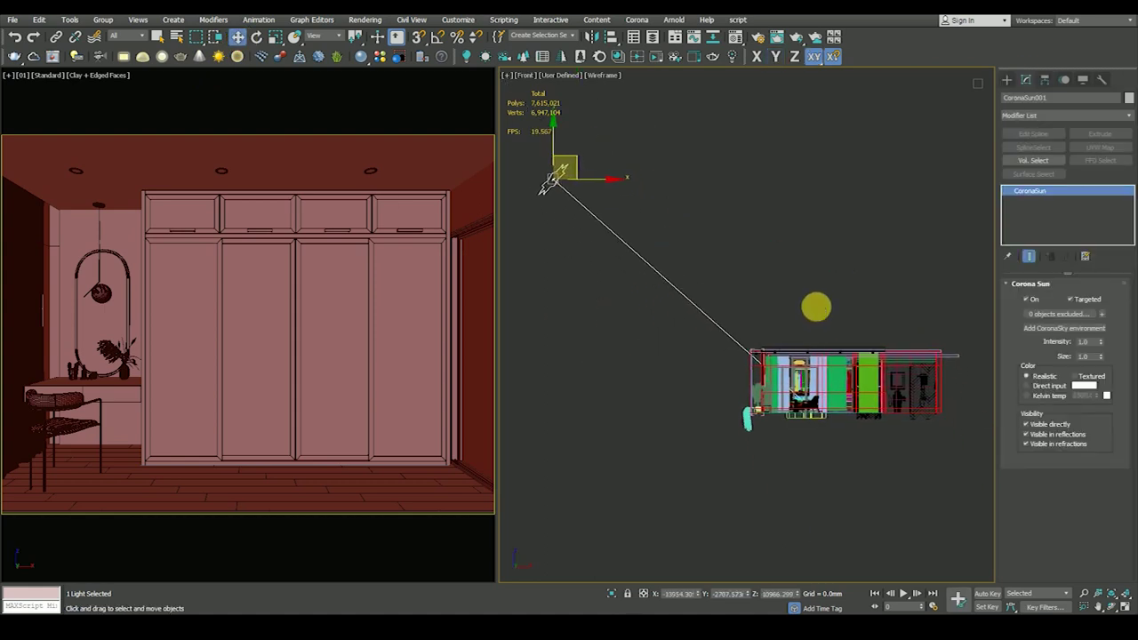
scroll(852, 394, "down", 2)
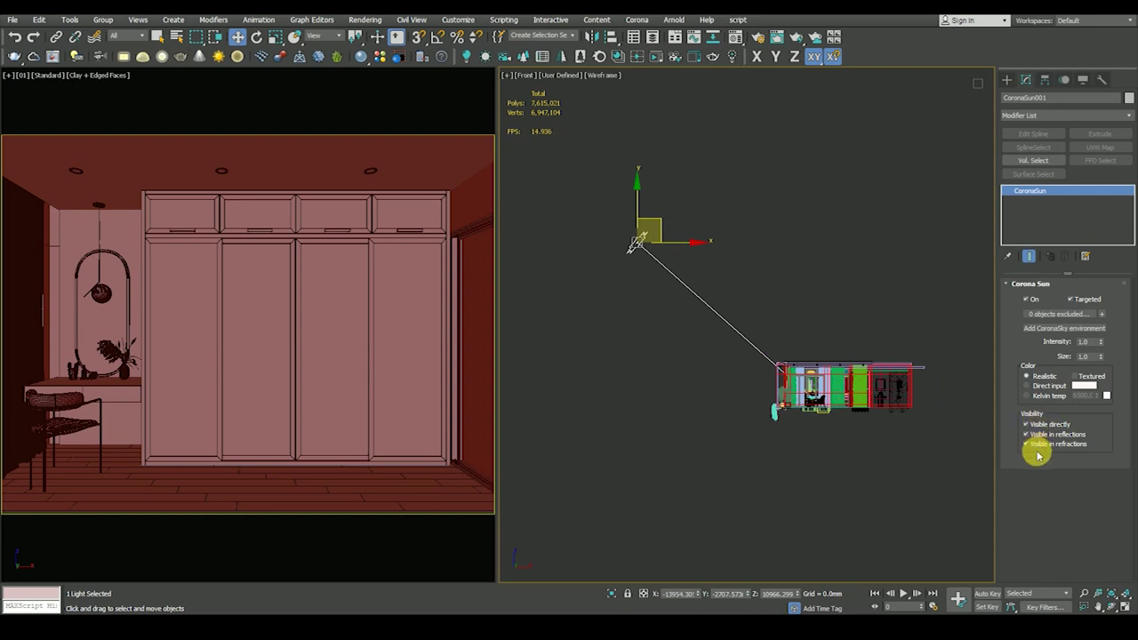
left_click(1040, 391)
left_click(1082, 386)
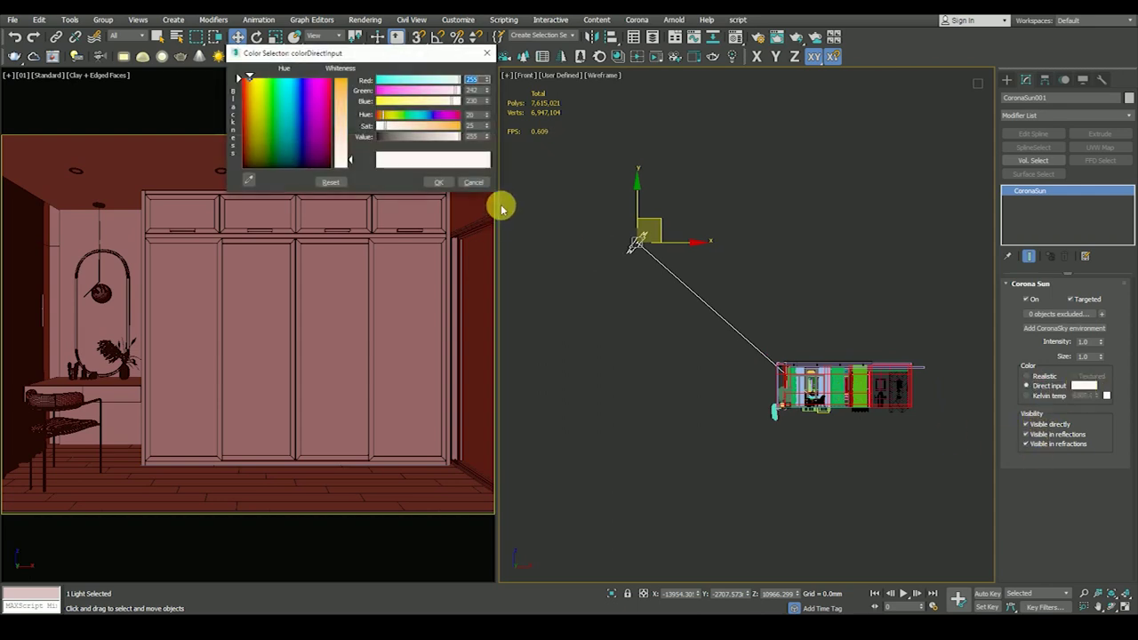
left_click(438, 182)
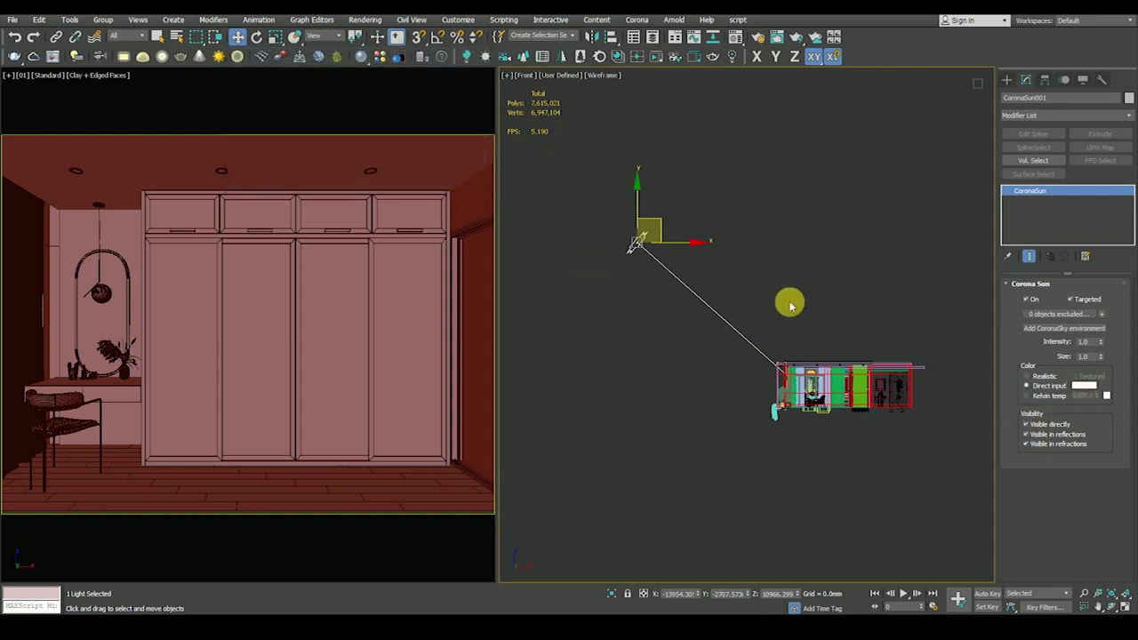
Step: Set the sun Size to 5.0, return to the Top view and deselect
mouse_move(1098, 358)
left_mouse_down()
mouse_move(1050, 367)
mouse_move(1036, 352)
left_mouse_up()
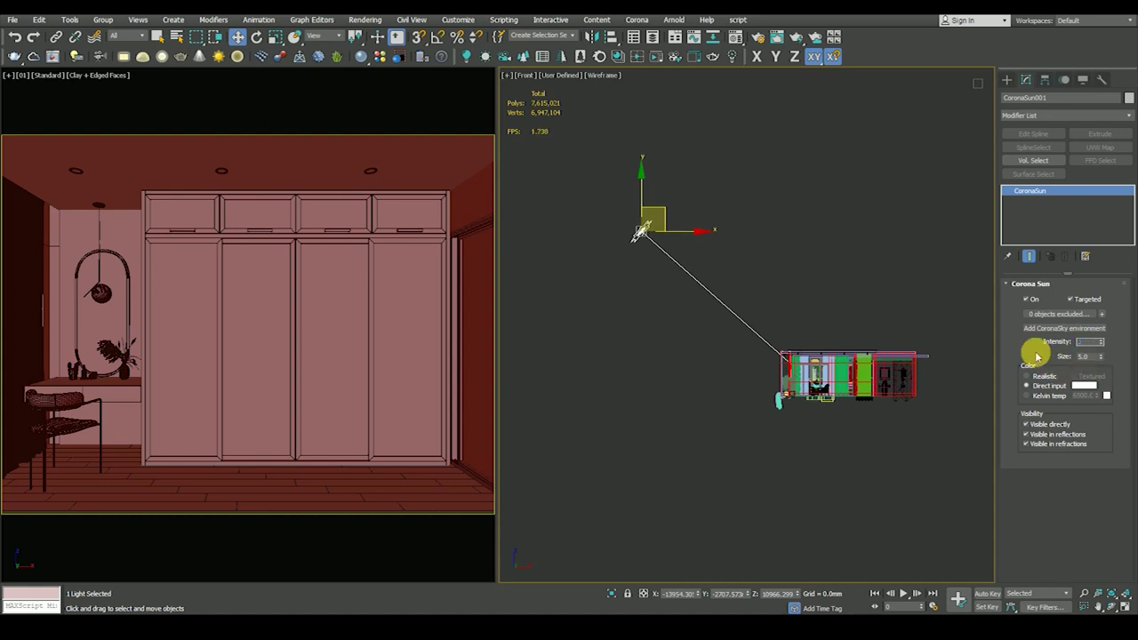
type("0.3")
mouse_move(791, 329)
middle_mouse_down()
mouse_move(783, 350)
mouse_move(772, 332)
middle_mouse_up()
key("t")
left_click(770, 384)
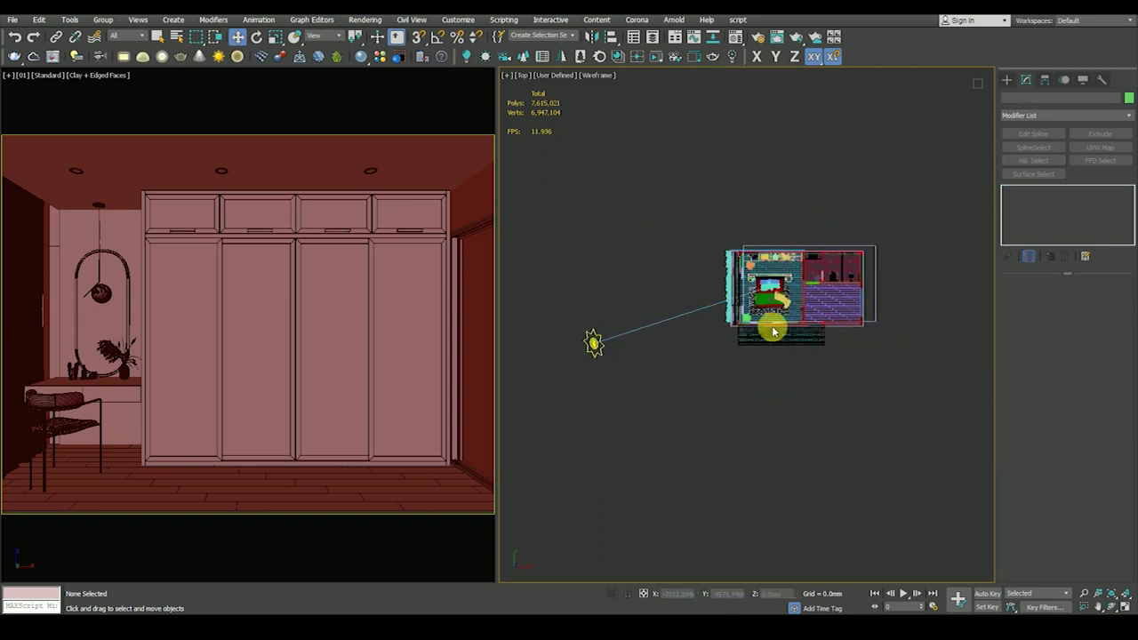
Step: In the Material Editor, change the empty slot to a CoronaMtl
key("m")
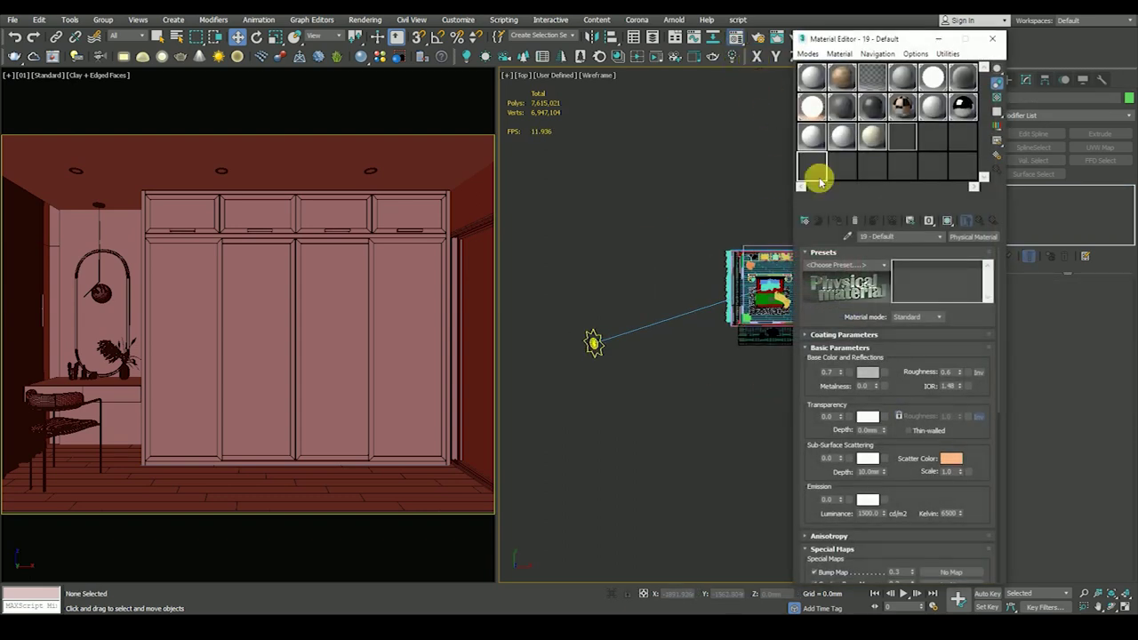
left_click(973, 237)
left_click(303, 317)
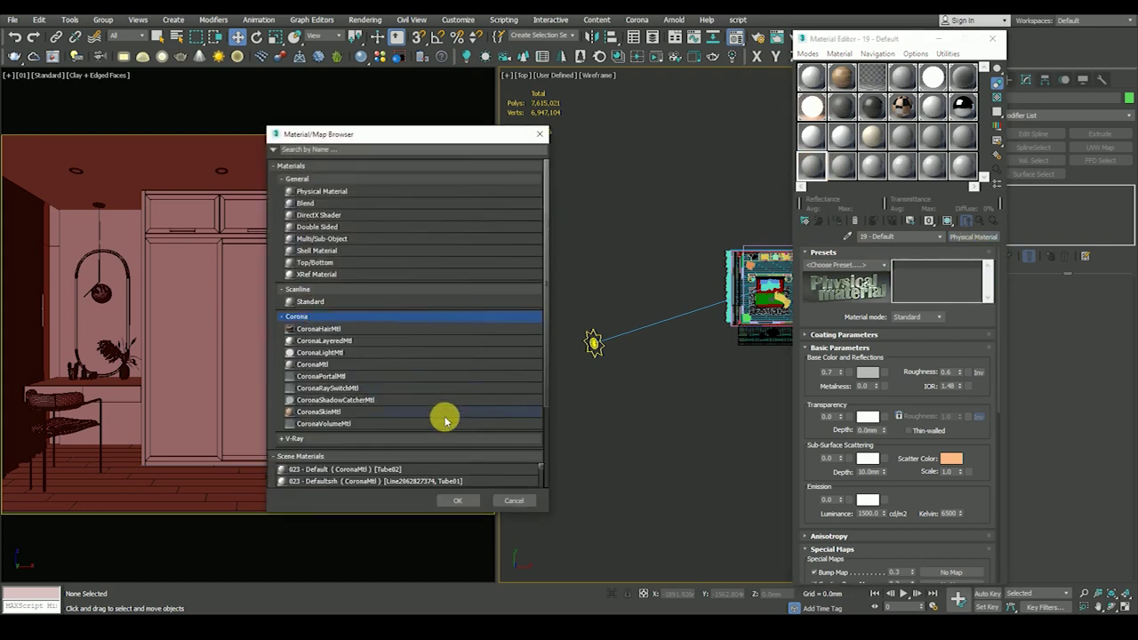
scroll(374, 393, "down", 1)
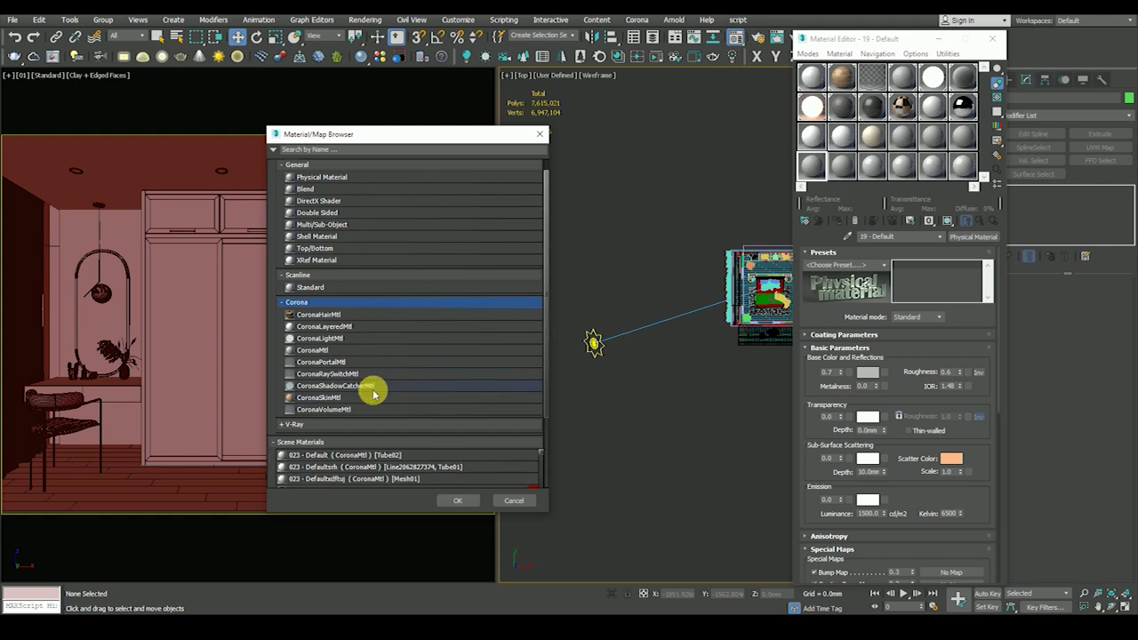
double_click(315, 355)
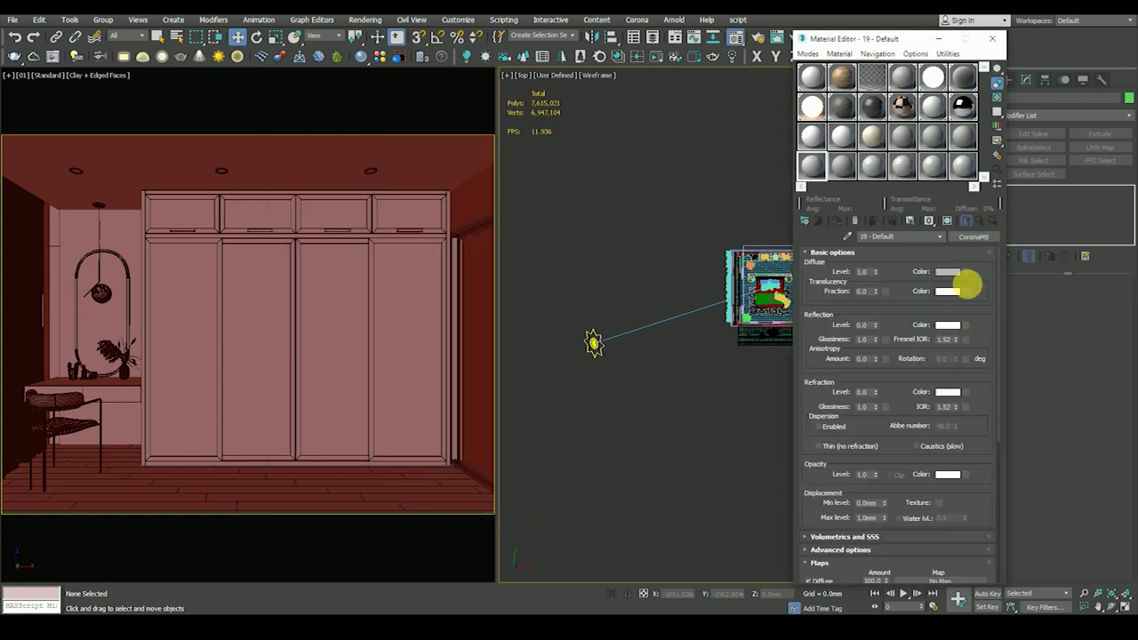
Step: Assign a CoronaColorCorrect map to the material's diffuse colour
left_click(959, 273)
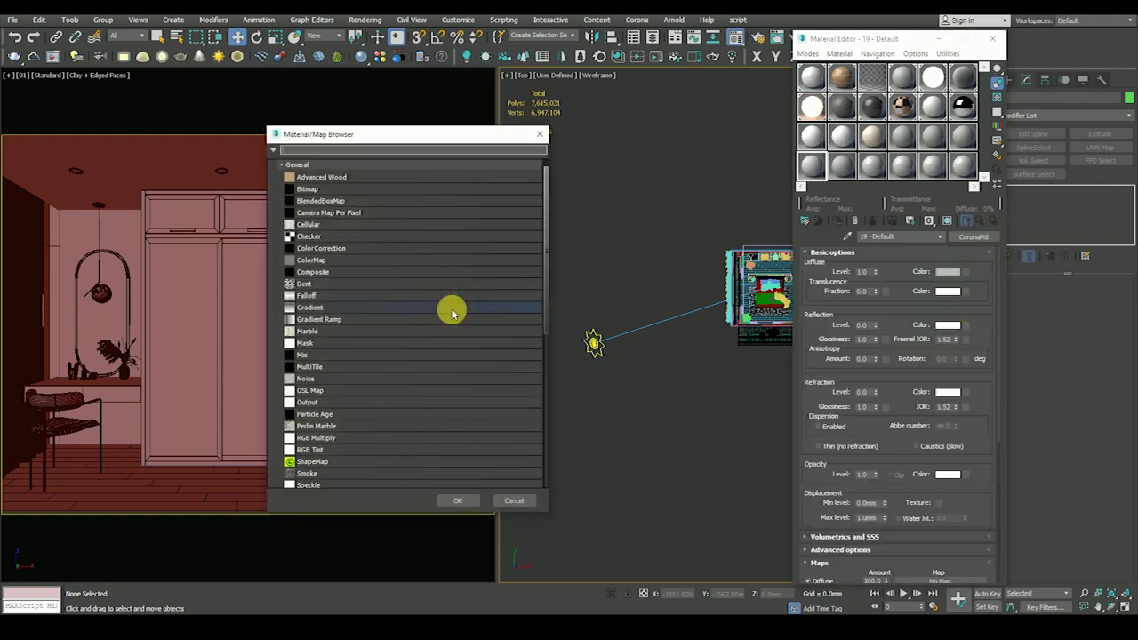
left_click(298, 179)
left_click(298, 194)
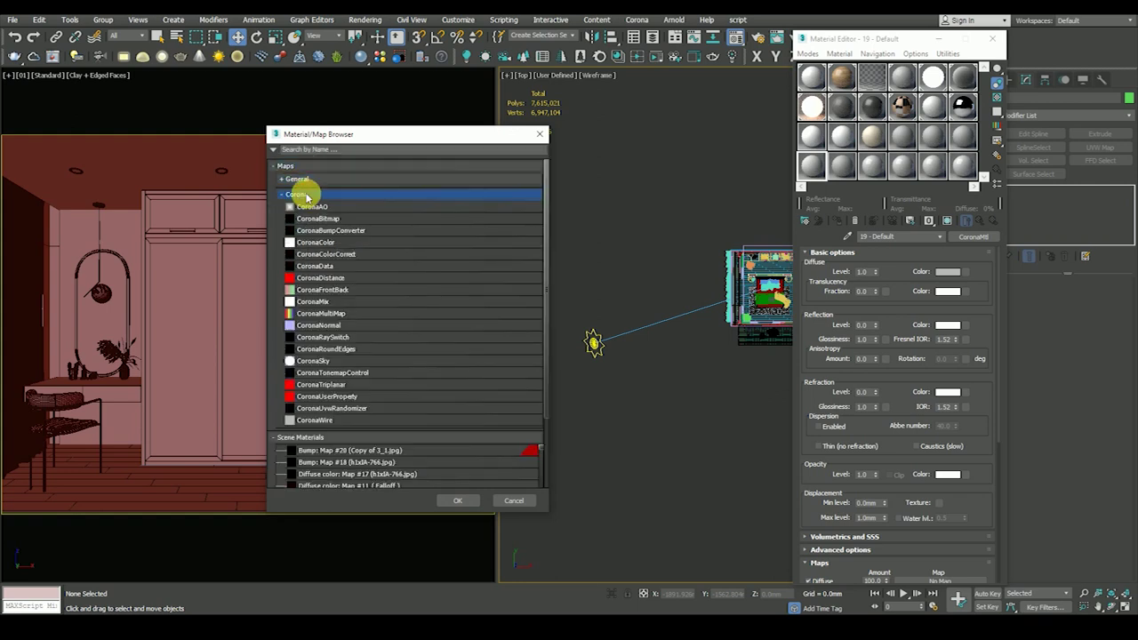
left_click(345, 254)
Step: Feed a CoronaSky into the colour-correct map and set its saturation to -0.2
left_click(452, 500)
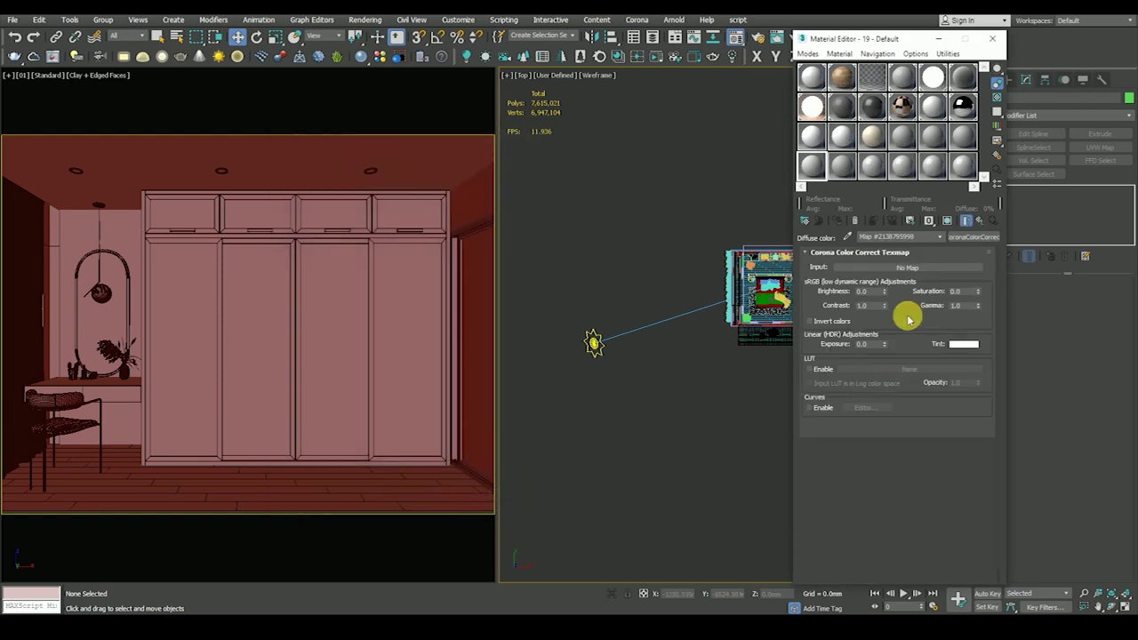
left_click(908, 267)
left_click(311, 360)
left_click(461, 500)
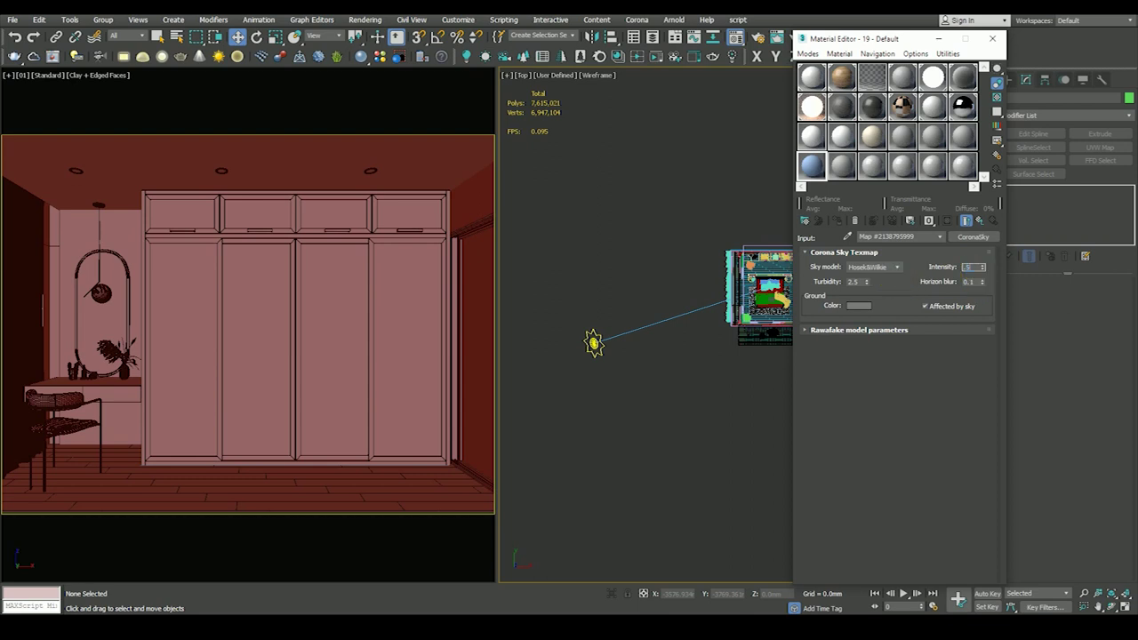
left_click(980, 221)
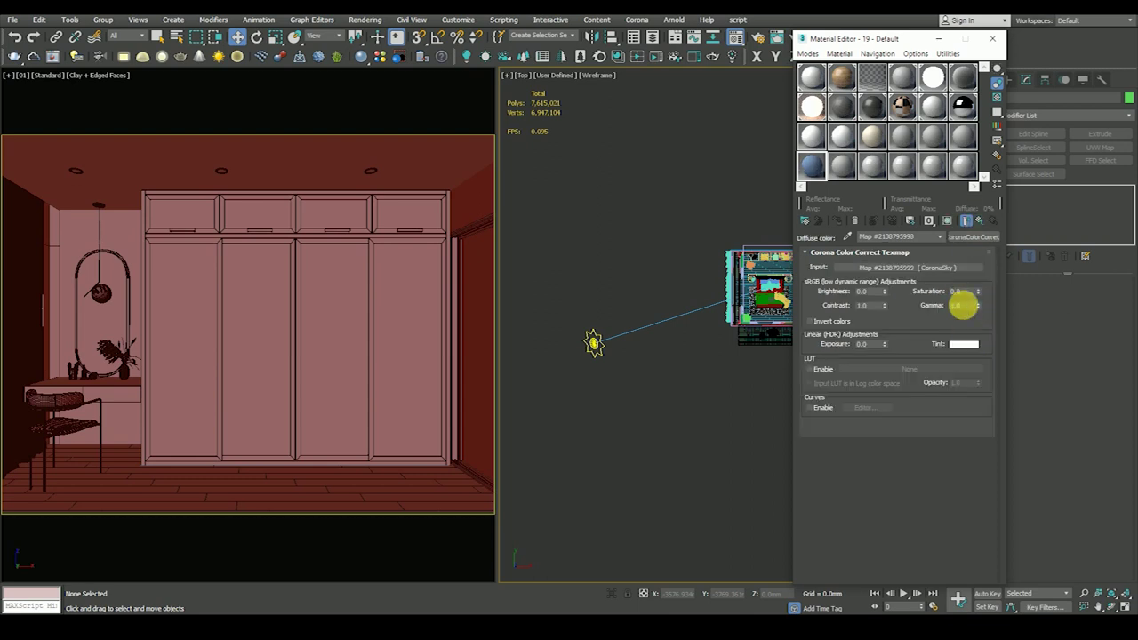
left_click(969, 297)
type("-0.2")
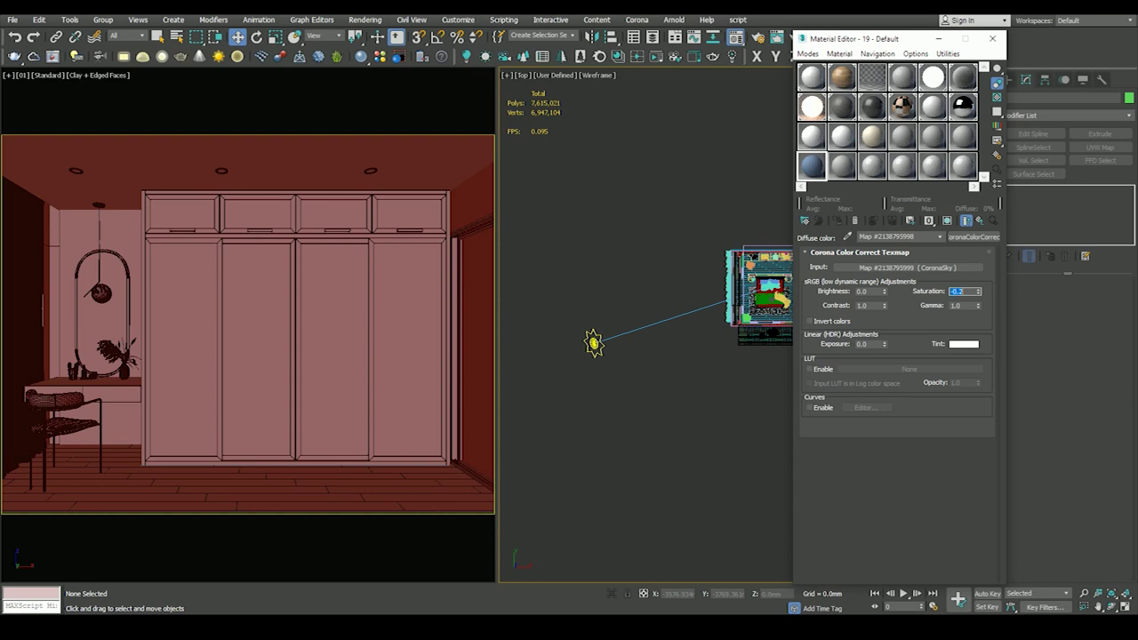
left_click(898, 480)
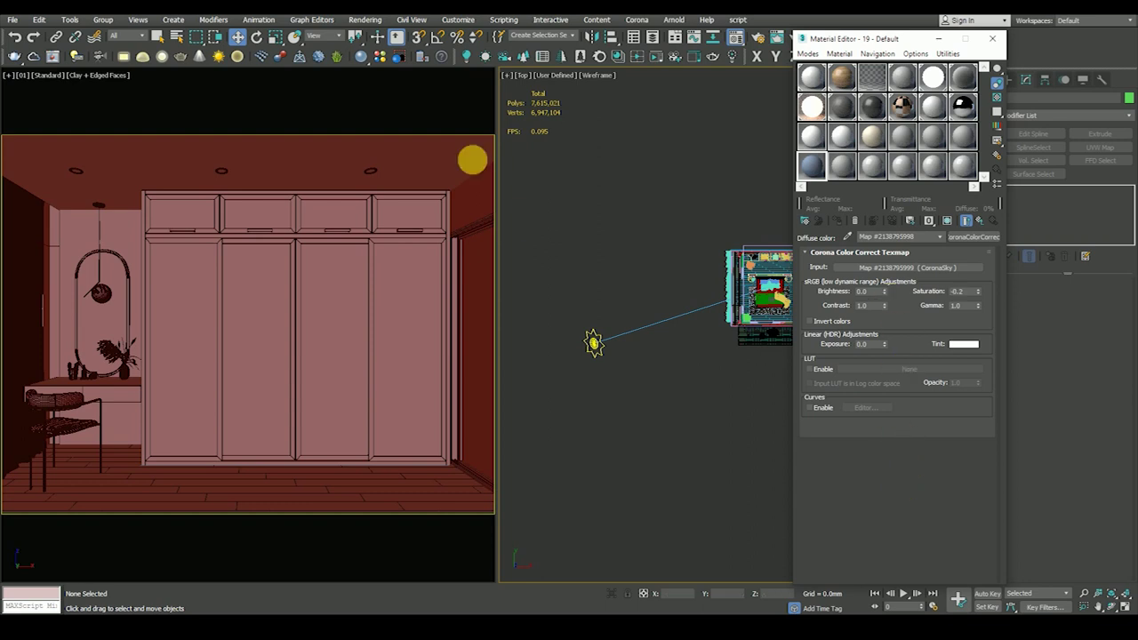
Step: Instance the colour-correct map as the Environment Map and show the camera view in wireframe
left_click(366, 19)
left_click(427, 183)
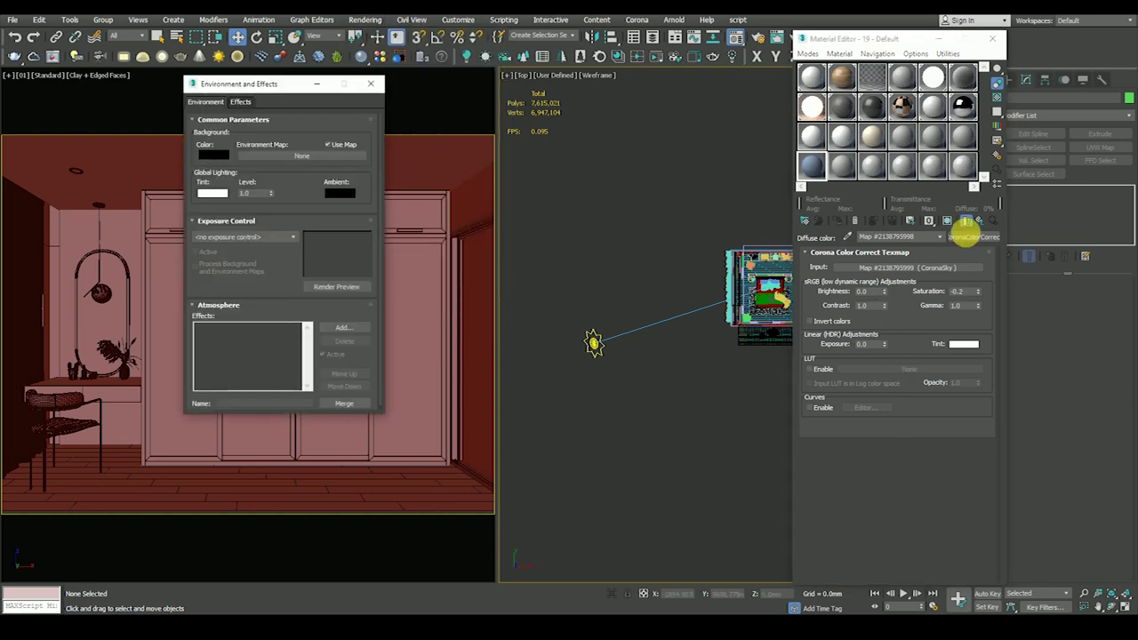
left_click_drag(978, 247, 316, 156)
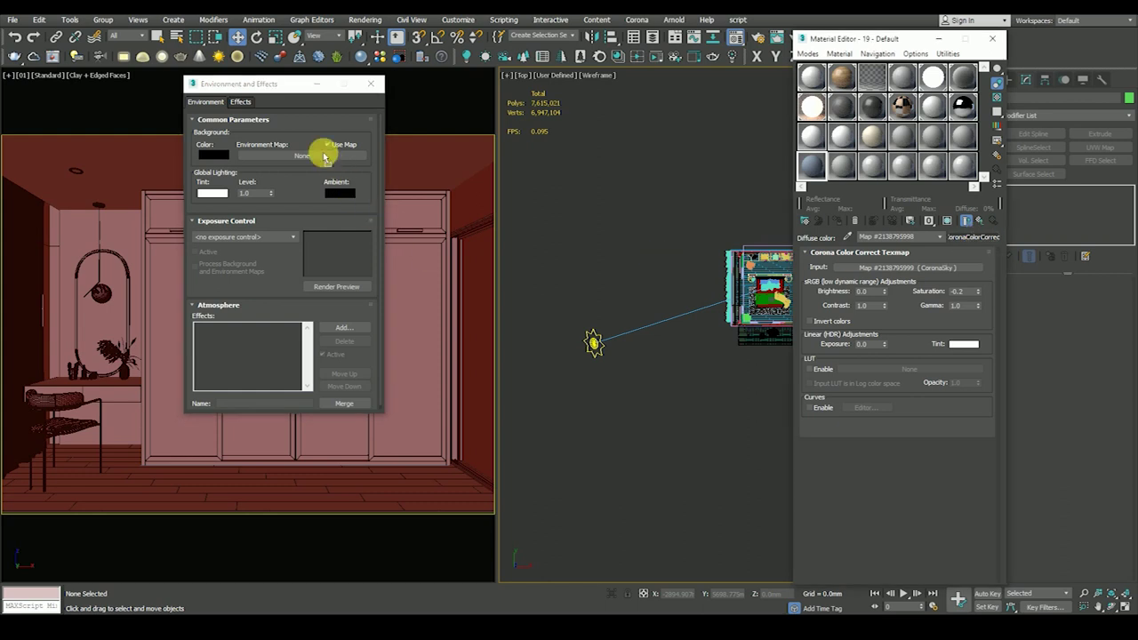
left_click(259, 284)
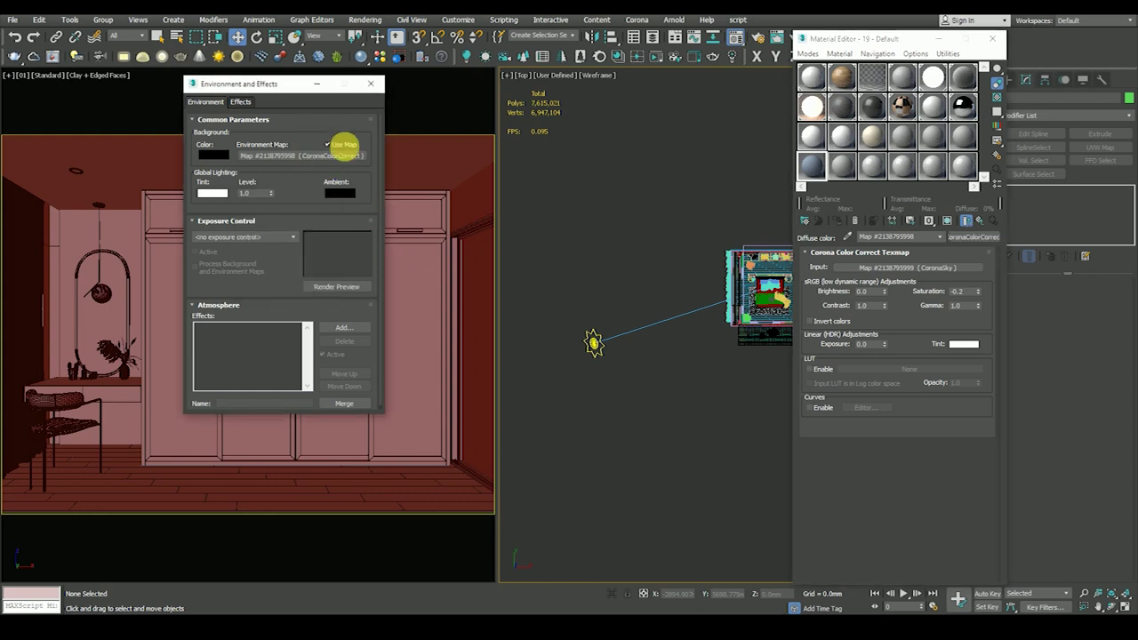
left_click(372, 85)
key("F3")
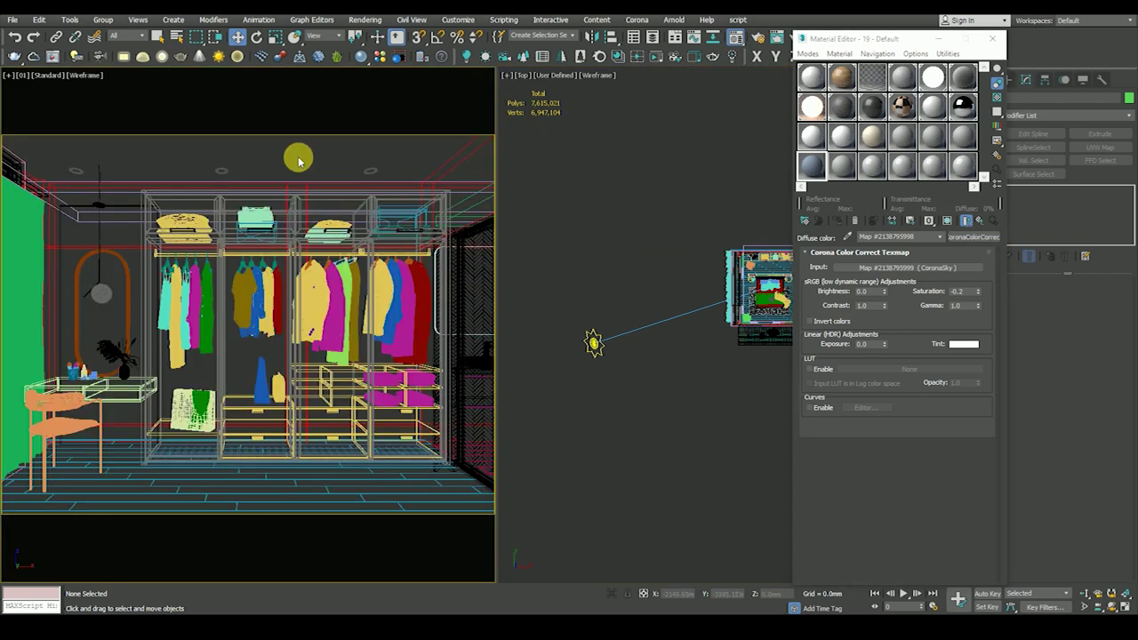
Step: Clear the selection and open Render Setup, moving its window aside
left_click(594, 342)
left_click(652, 444)
left_click(290, 150)
left_click(365, 20)
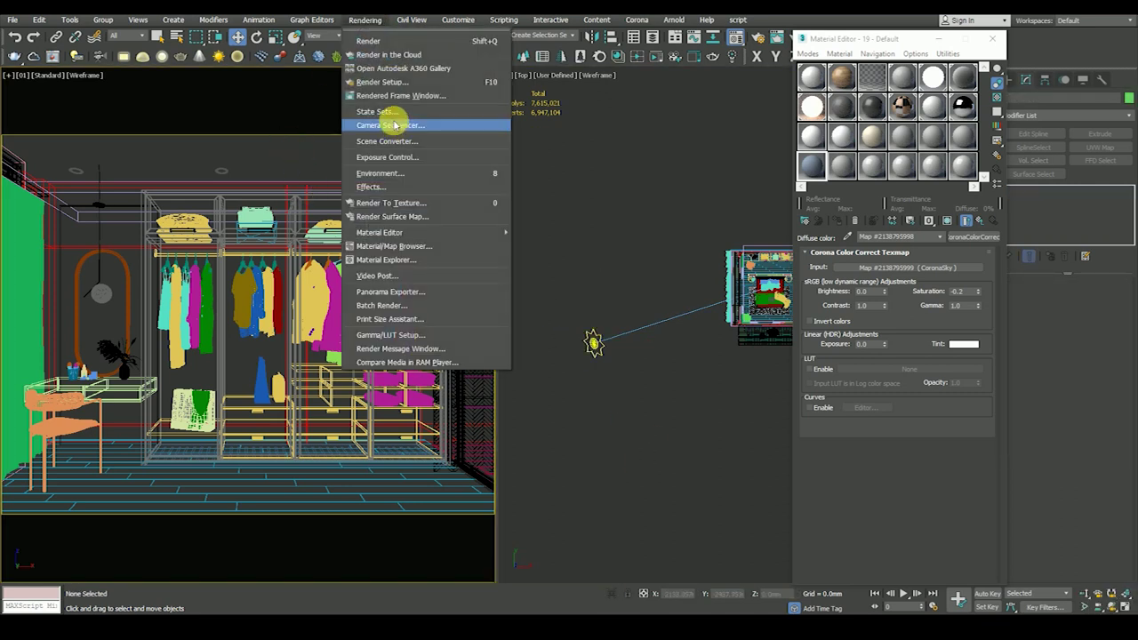
left_click(388, 82)
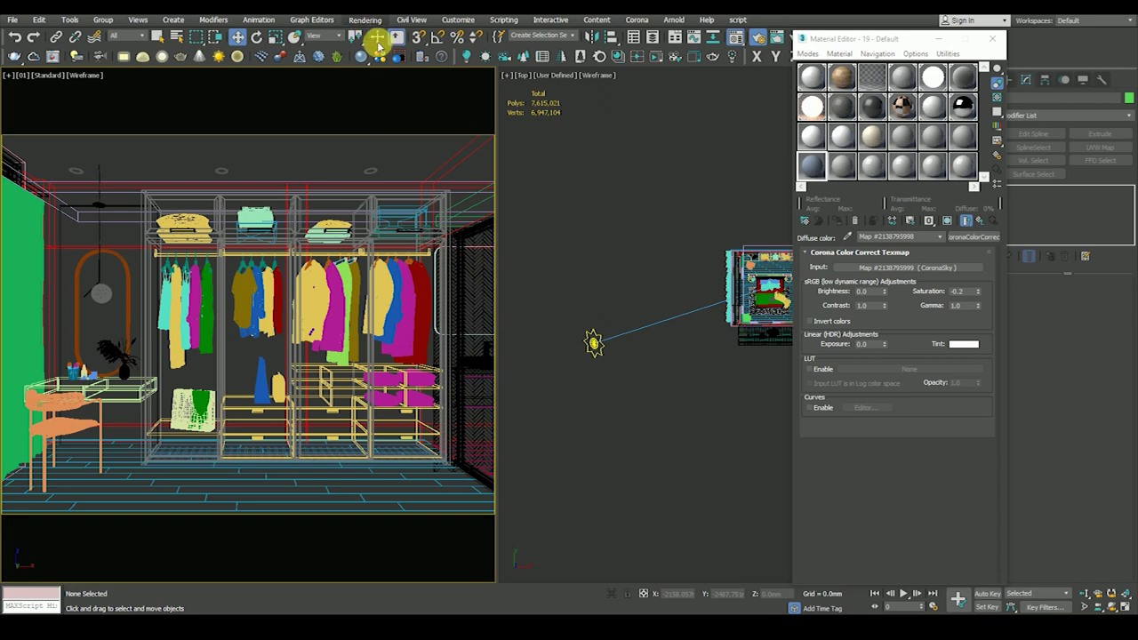
left_click_drag(841, 50, 631, 122)
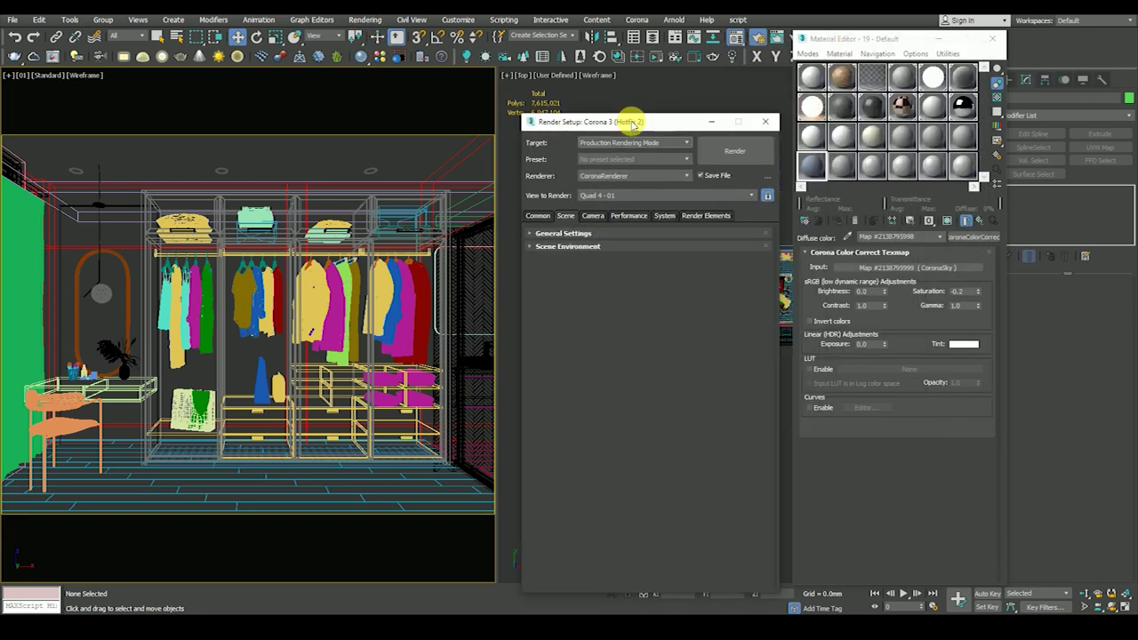
Step: Unlock View to Render, check the Common and Scene tabs, and start an interactive render
left_click(766, 195)
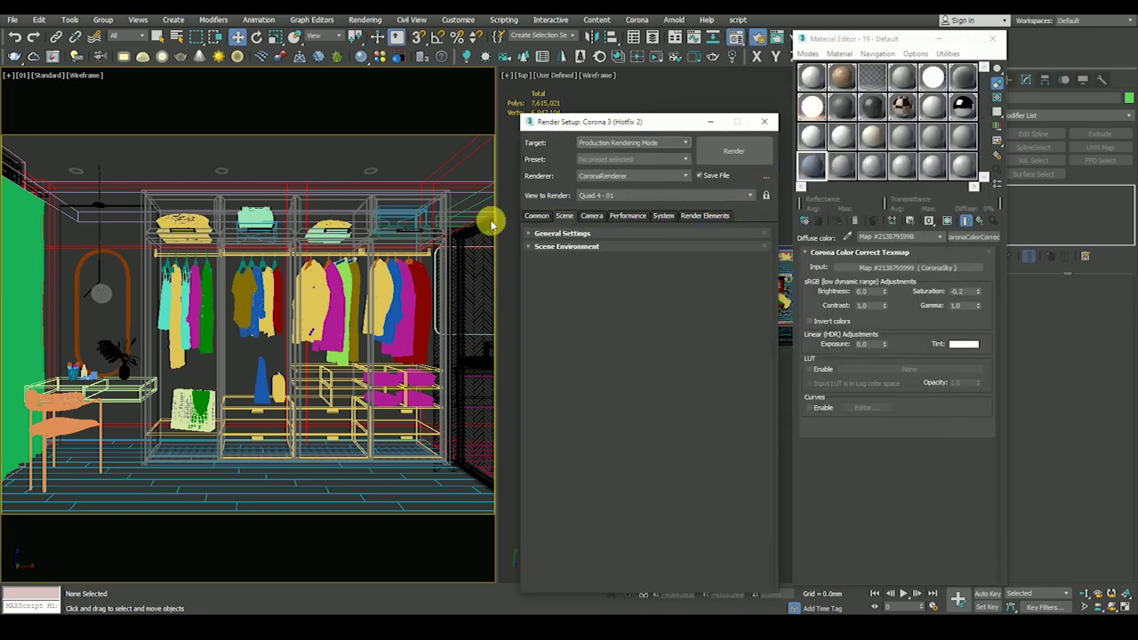
left_click(592, 215)
left_click(537, 215)
left_click(566, 216)
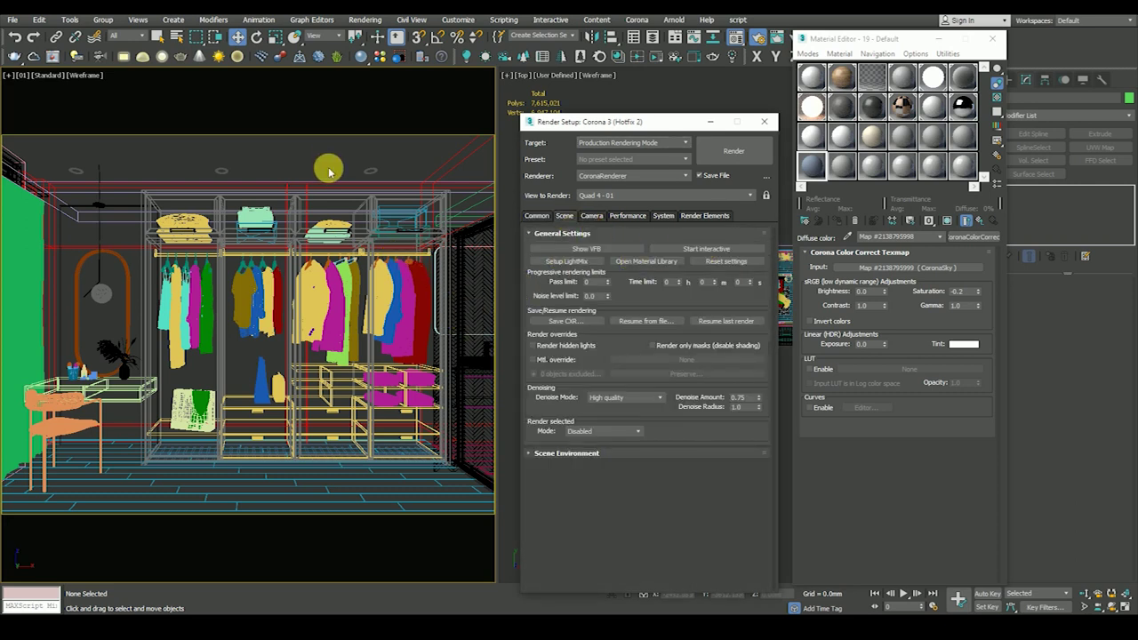
left_click(676, 249)
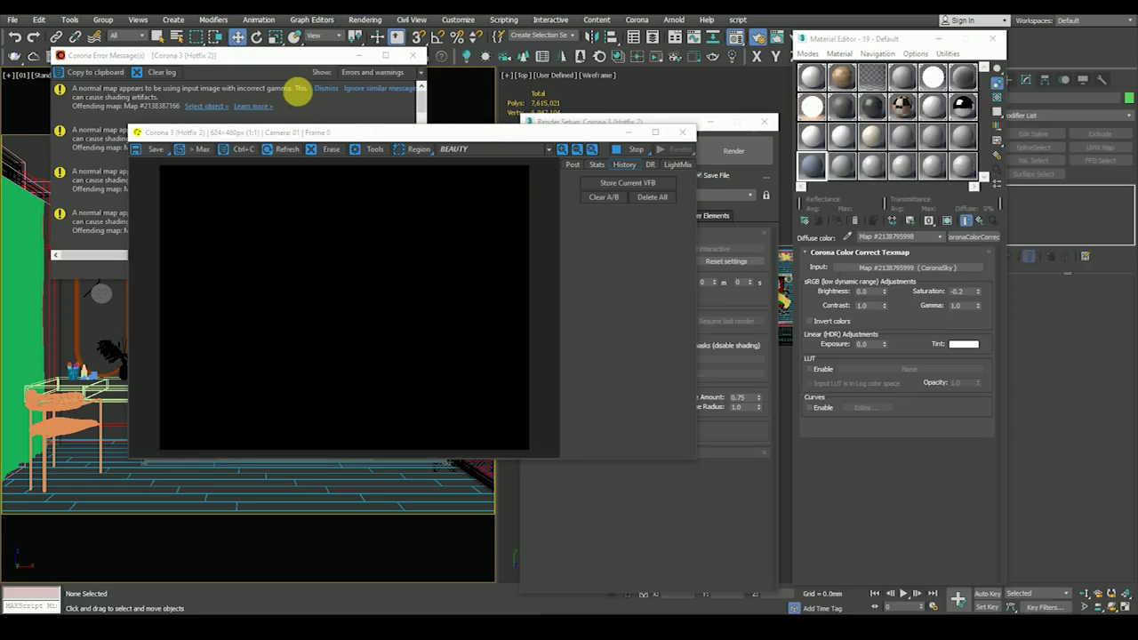
Step: Dismiss the error log and show the frame buffer's Post tone-mapping settings
left_click(409, 53)
left_click_drag(417, 136, 359, 140)
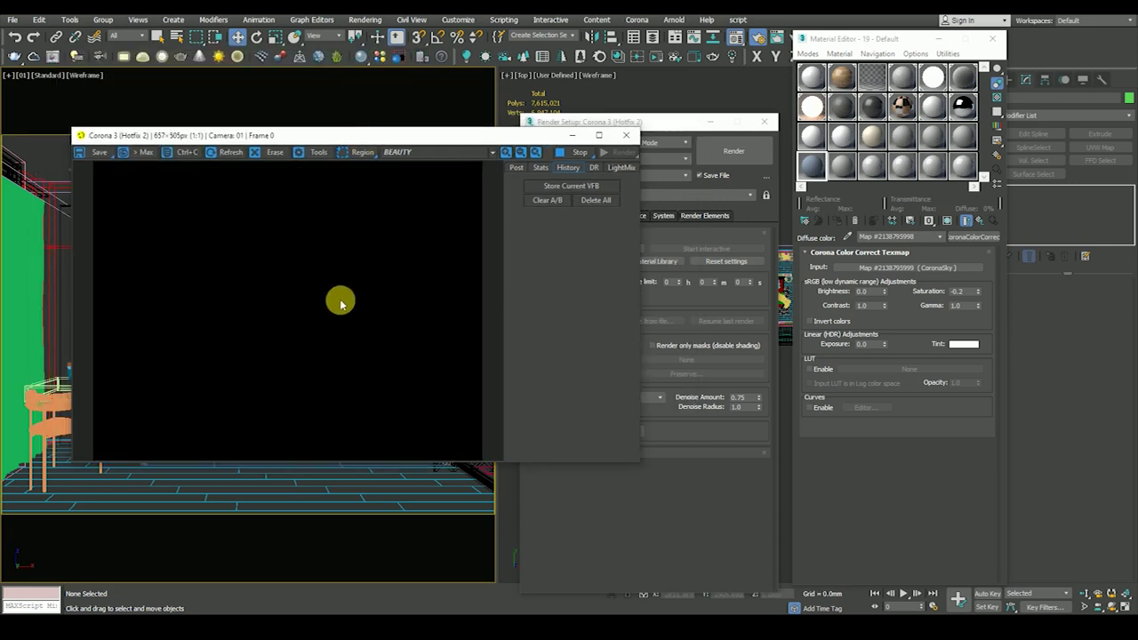
left_click(516, 167)
left_click(569, 373)
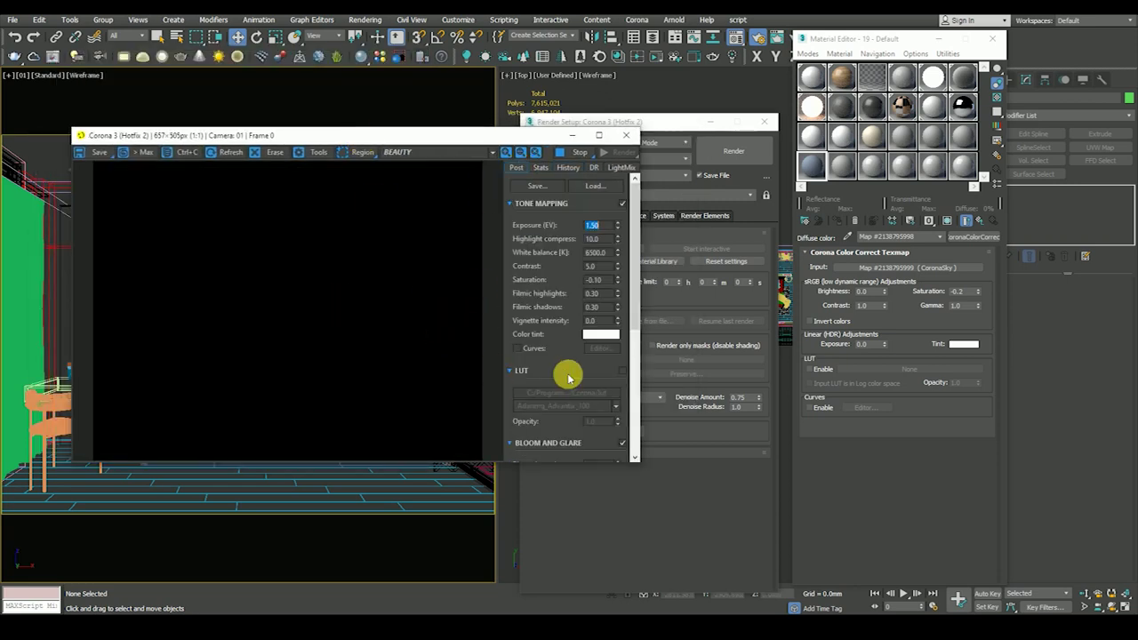
scroll(606, 401, "down", 3)
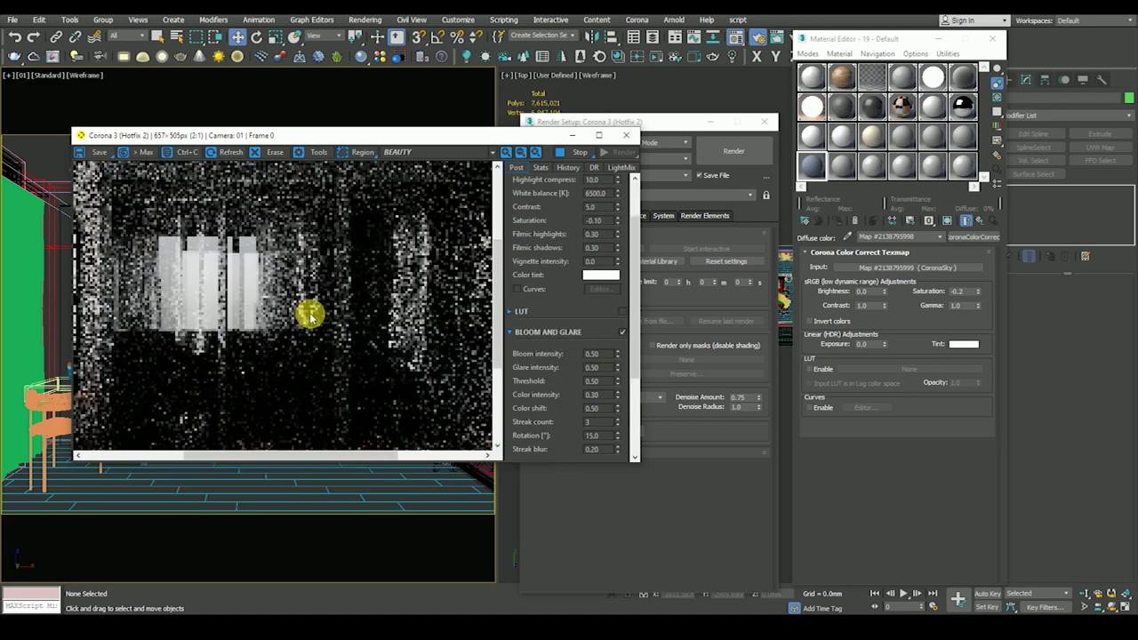
left_click_drag(302, 135, 258, 118)
scroll(578, 237, "up", 3)
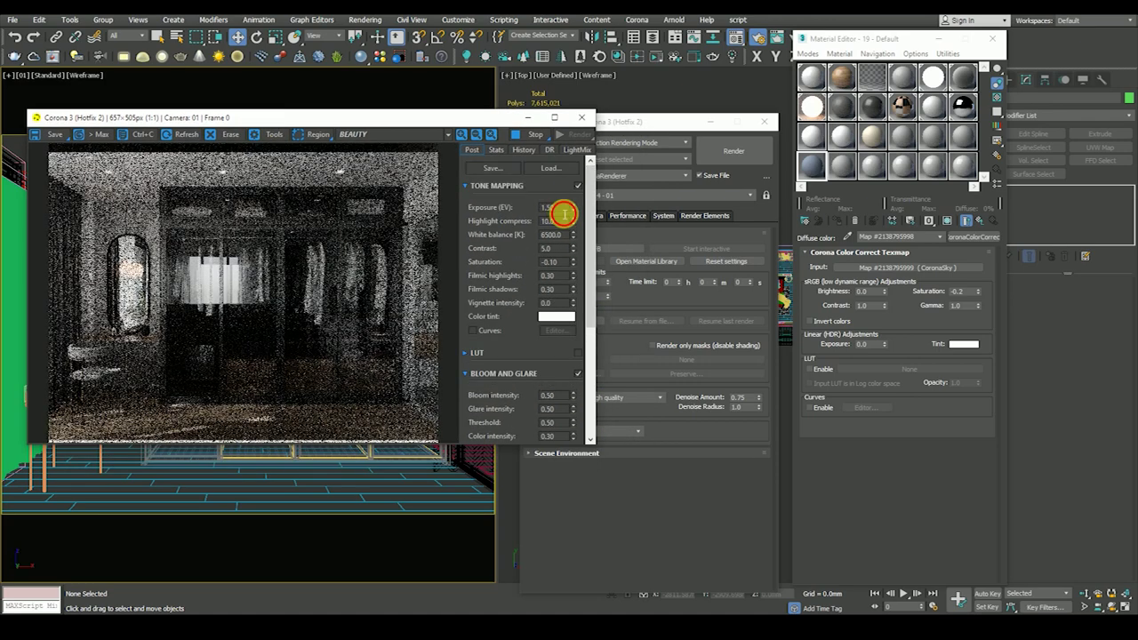
Step: Try exposures of 3.0 and 1.0, then settle on 1.50 EV
type("3")
key("Return")
scroll(350, 267, "up", 2)
scroll(355, 272, "down", 2)
scroll(233, 246, "up", 2)
scroll(325, 233, "down", 1)
scroll(324, 231, "down", 1)
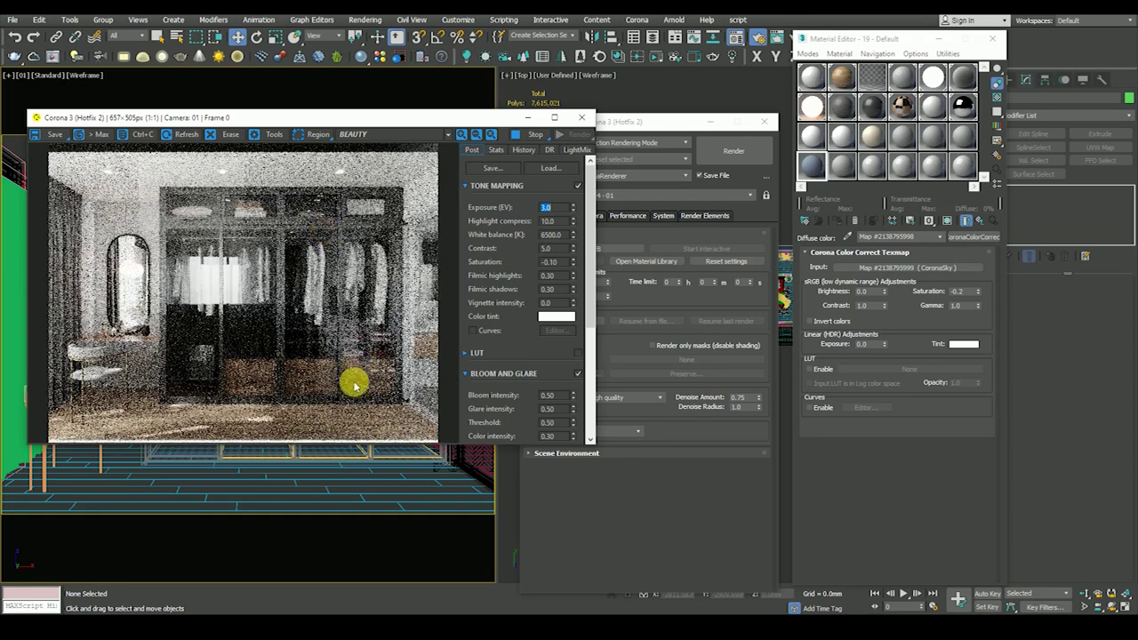
scroll(134, 255, "up", 2)
scroll(241, 241, "down", 1)
scroll(293, 338, "down", 1)
scroll(211, 346, "up", 1)
scroll(267, 320, "down", 1)
type("1")
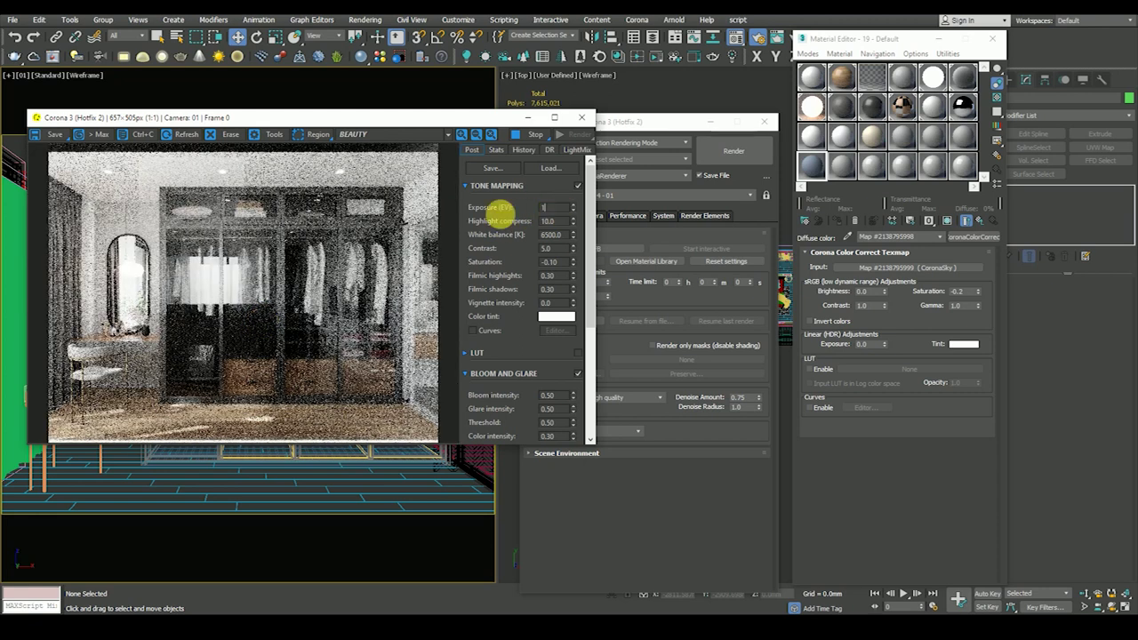
key("Return")
type(".5")
key("Return")
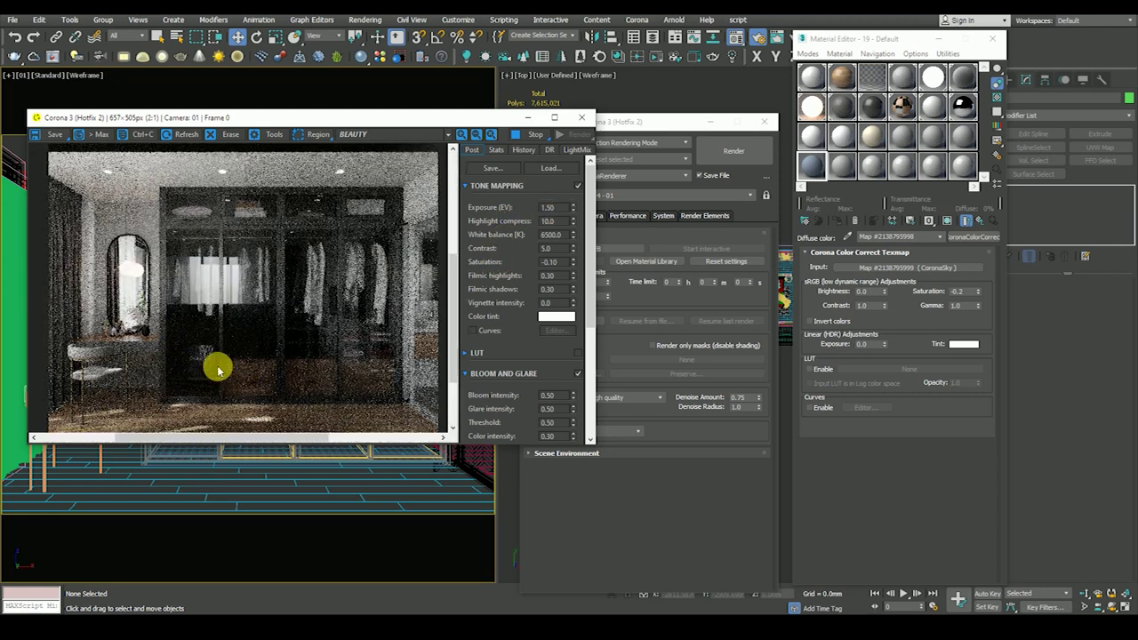
Step: Browse Render Setup's Common and Scene tabs, close it, reopen with F10, and close again
left_click_drag(618, 121, 663, 105)
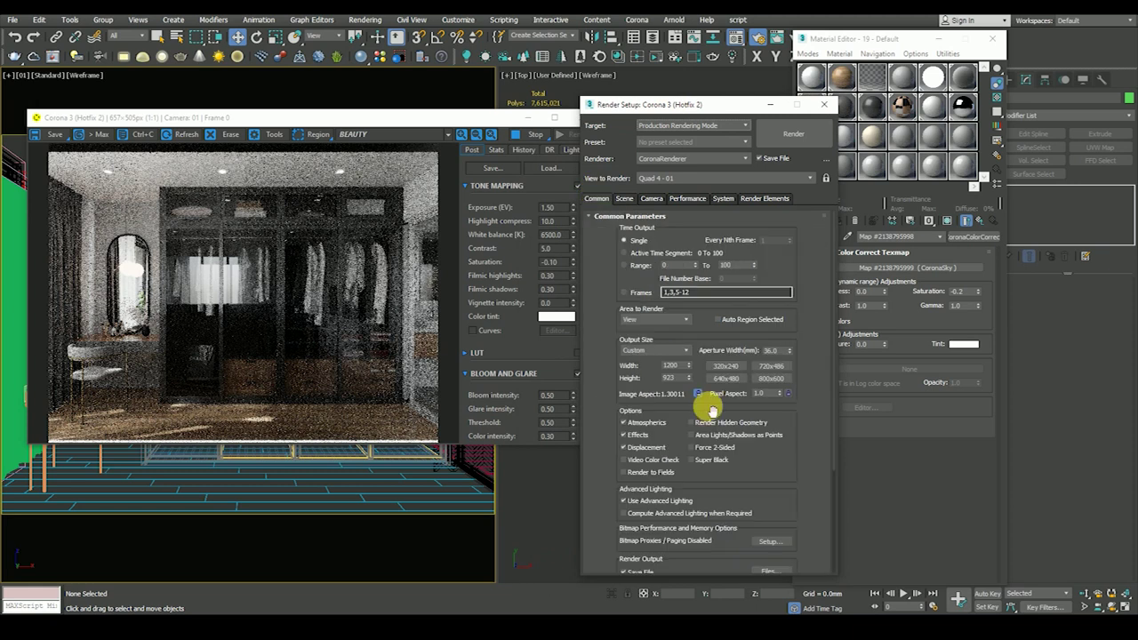
scroll(626, 436, "down", 5)
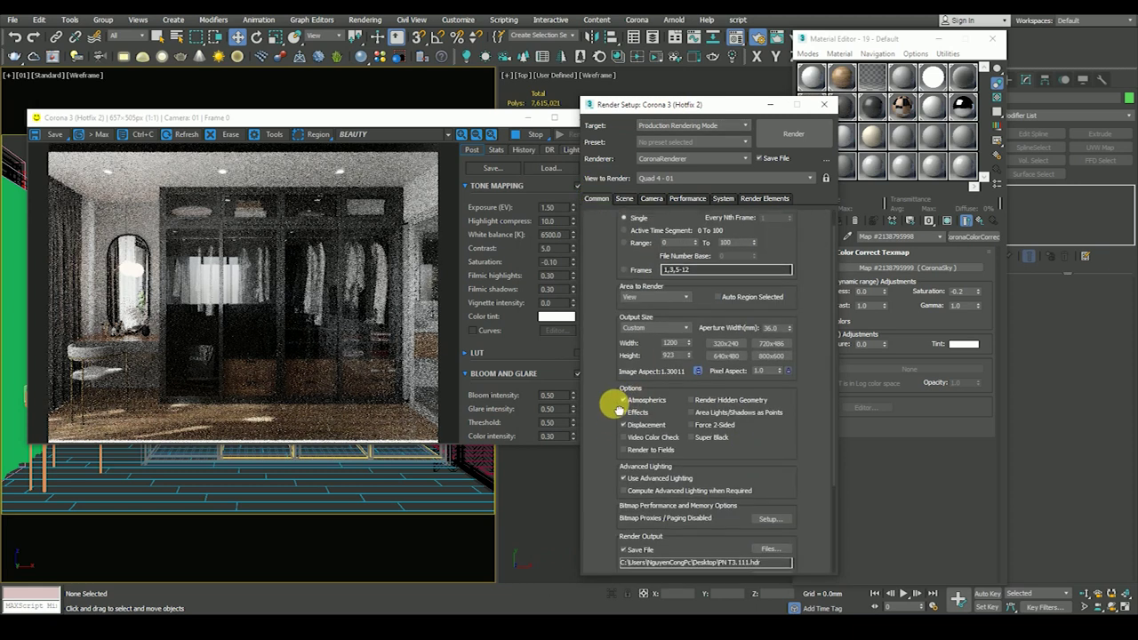
left_click(624, 198)
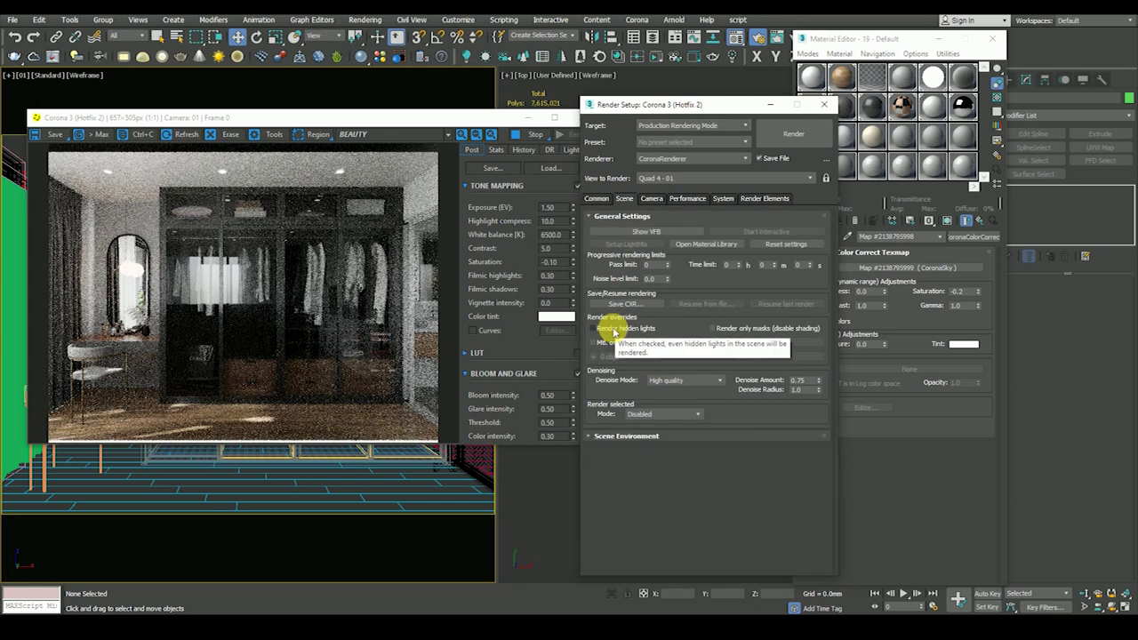
left_click_drag(709, 104, 853, 97)
left_click(742, 191)
scroll(920, 418, "down", 1)
scroll(921, 418, "up", 1)
left_click_drag(755, 98, 631, 83)
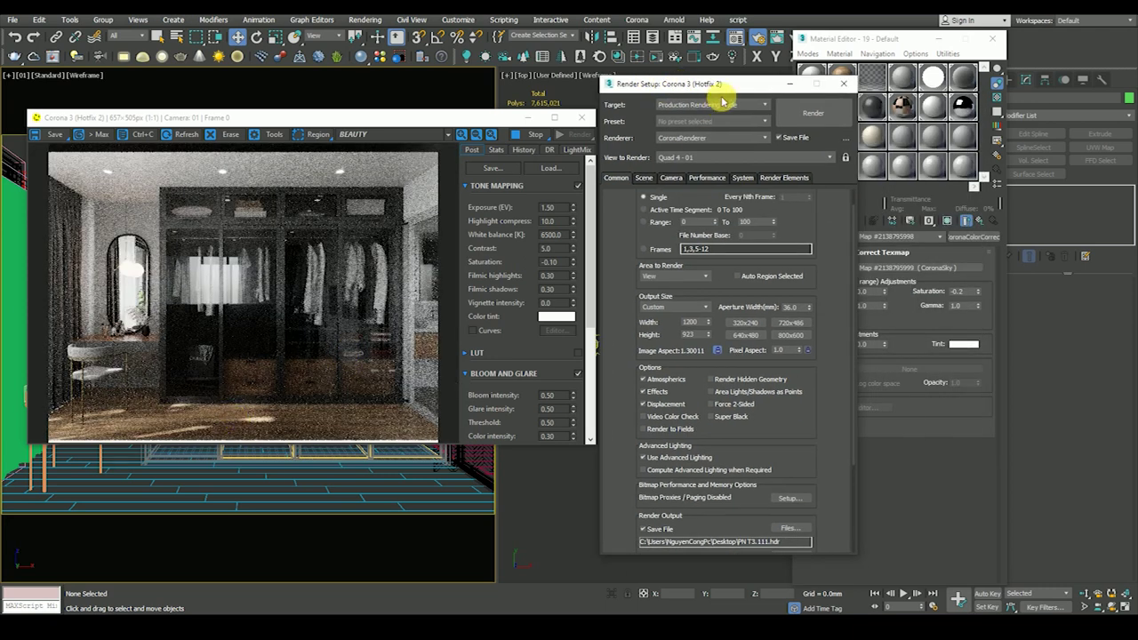
left_click(844, 84)
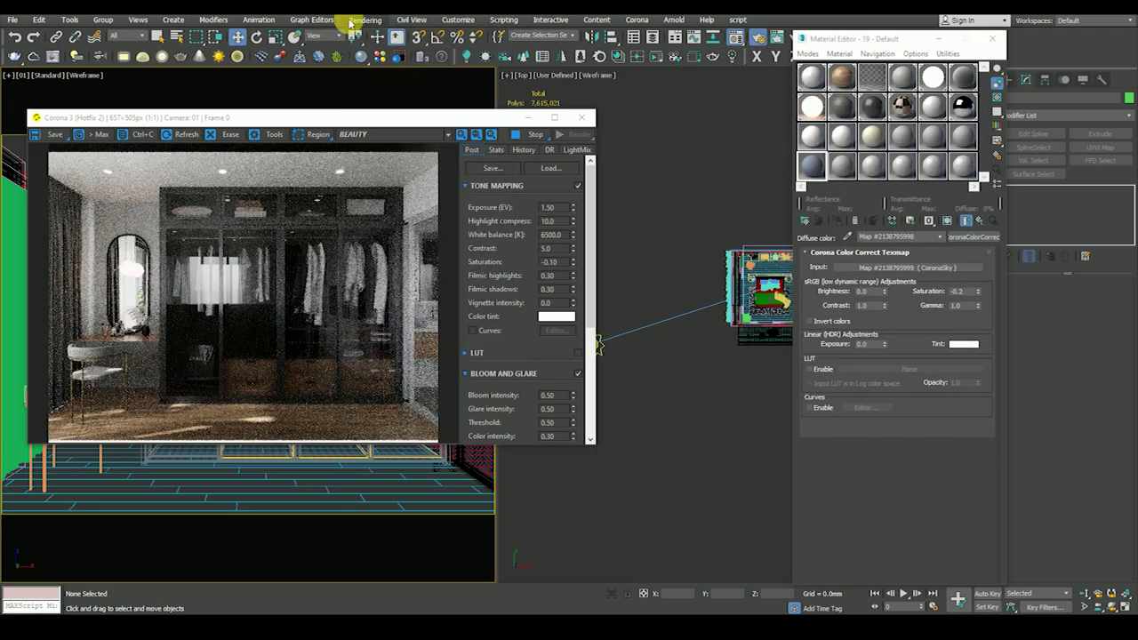
key("F10")
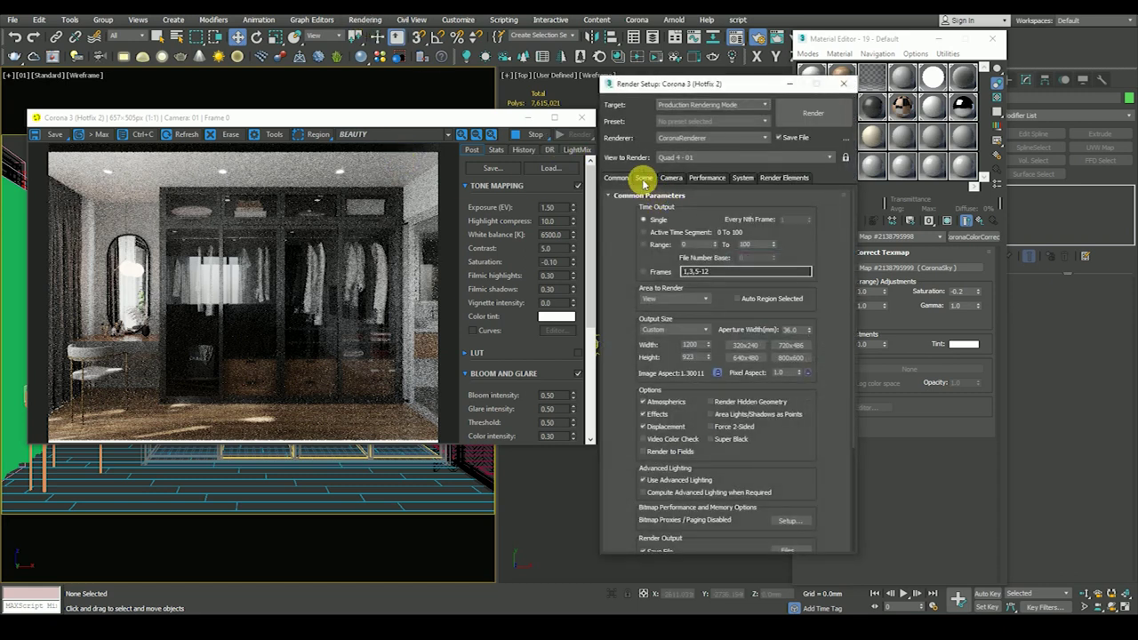
left_click(844, 84)
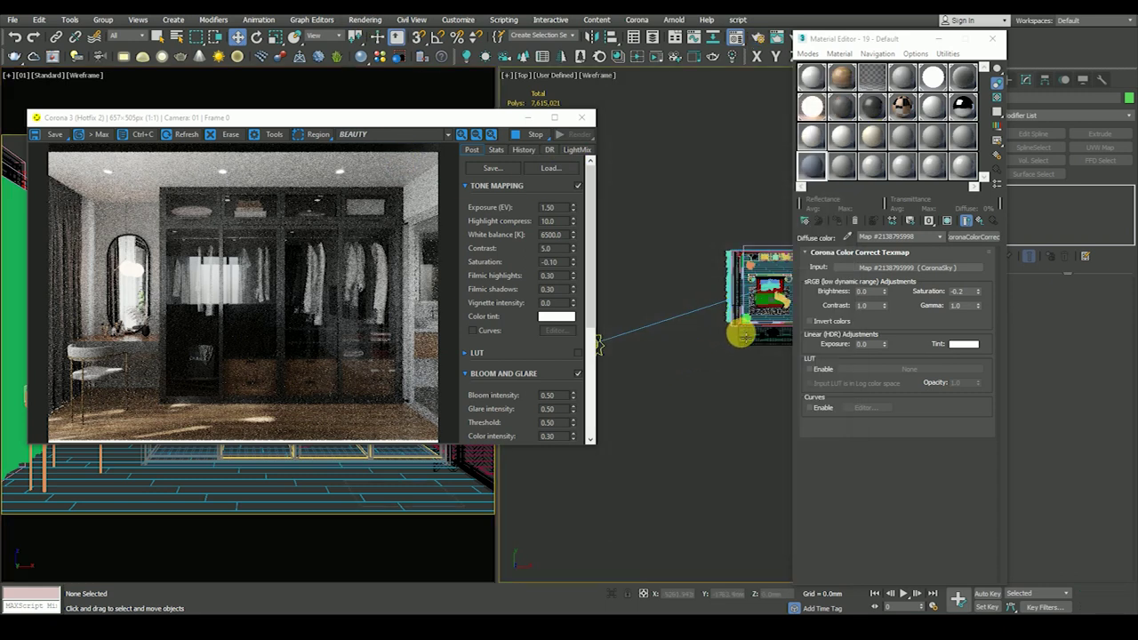
Step: Reposition the Corona Sun and its target in the Top view
left_click(688, 337)
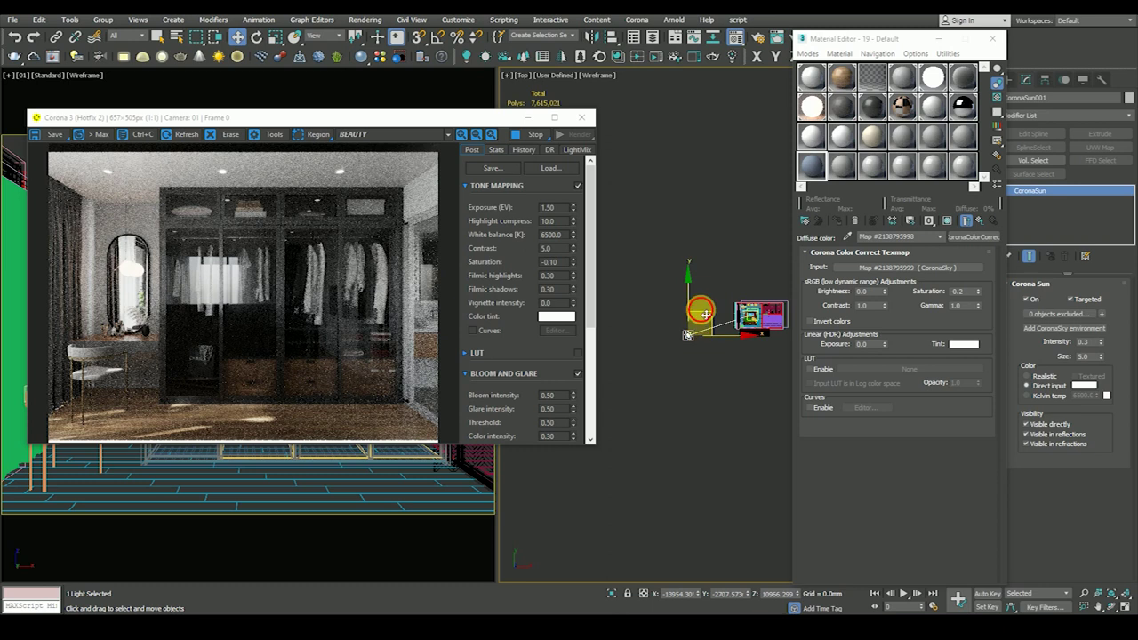
left_click_drag(705, 315, 737, 254)
left_click(729, 307)
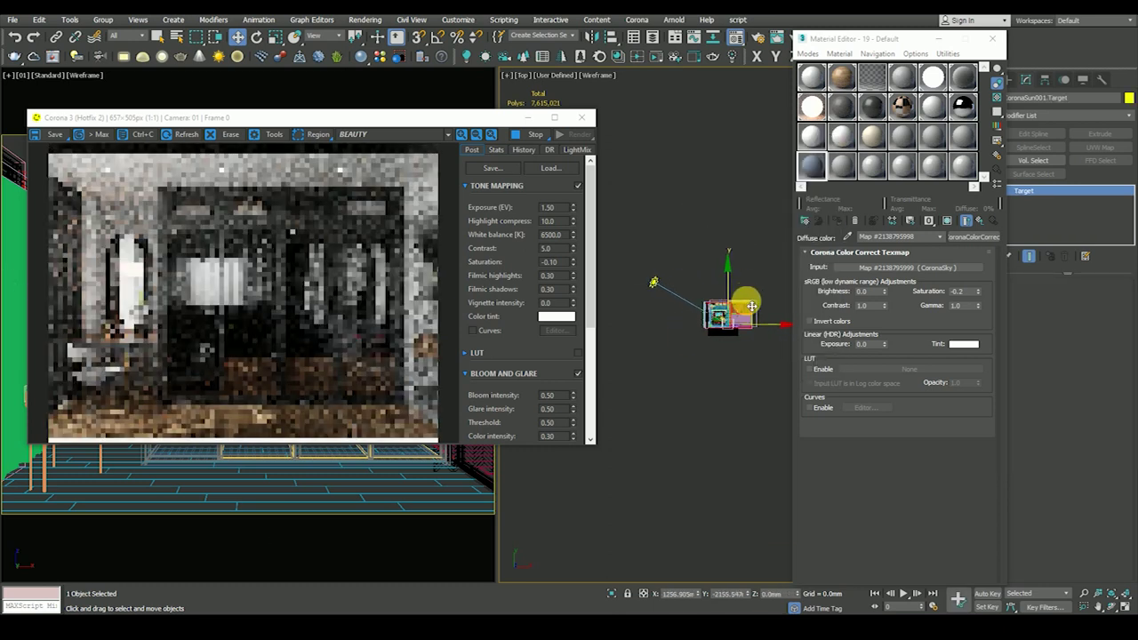
left_click(655, 283)
scroll(663, 277, "up", 2)
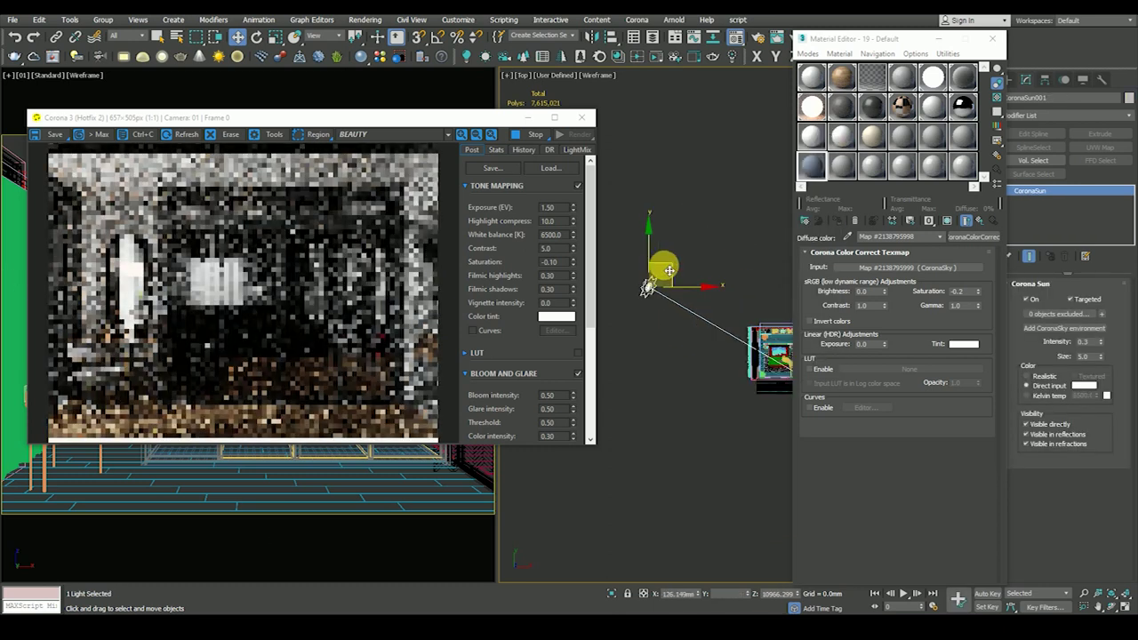
scroll(720, 348, "down", 2)
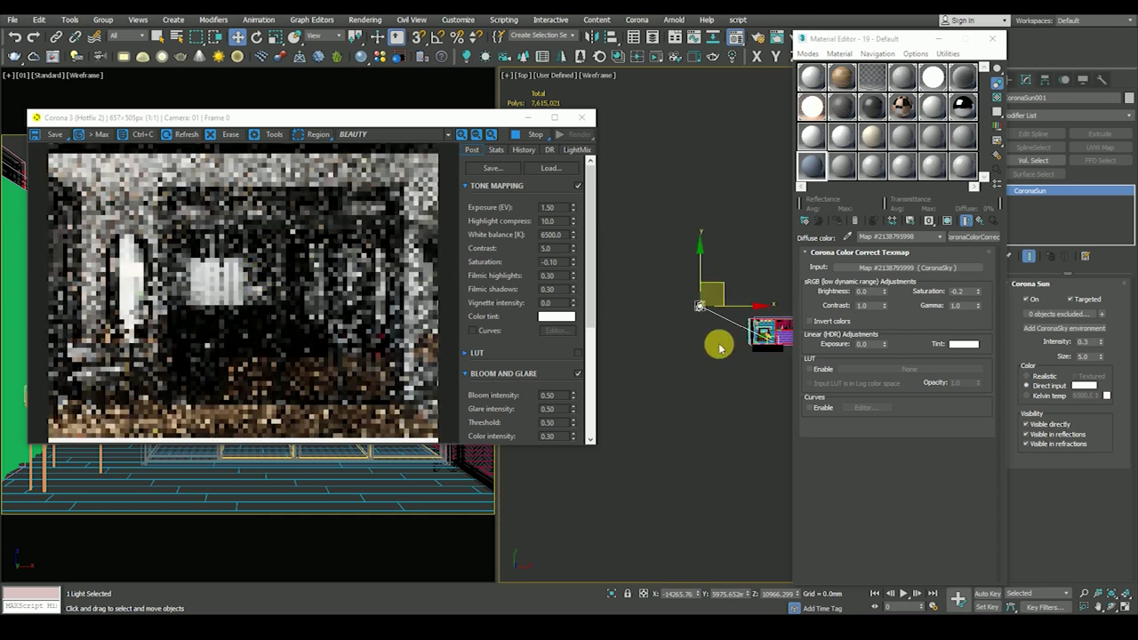
key("f")
Step: Set highlight compression in the frame buffer to 5.0
left_click(661, 355)
double_click(555, 220)
type("5")
key("Return")
Step: Enable a graphic-style LUT preset at 0.50 opacity
left_click(471, 353)
left_click(570, 388)
left_click_drag(571, 436, 574, 558)
left_click(509, 540)
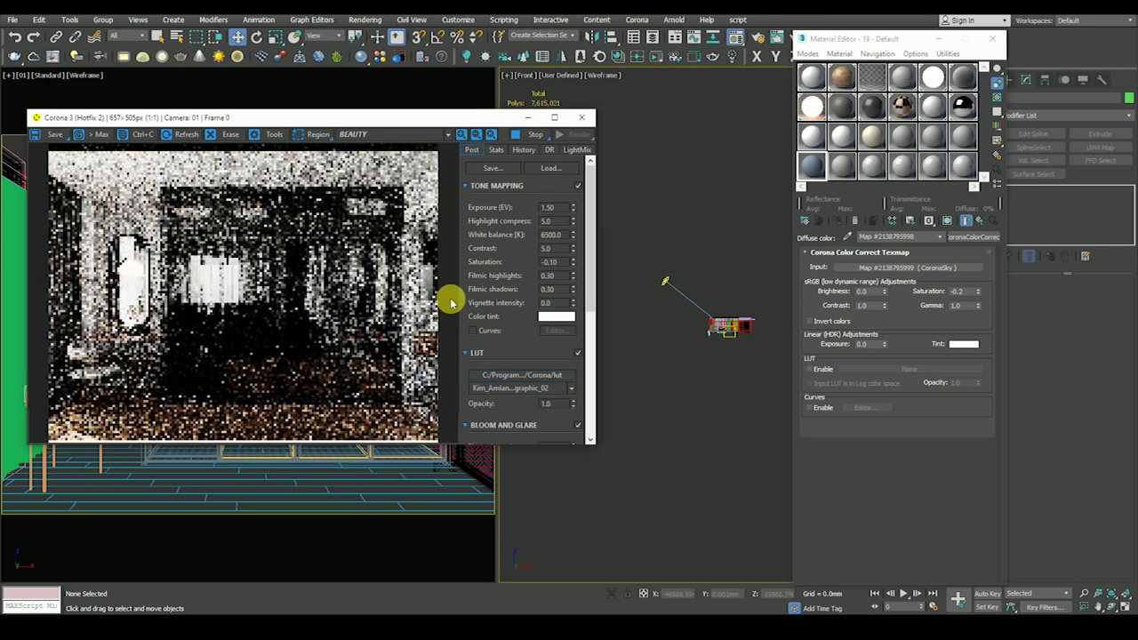
double_click(547, 403)
type("0.5")
left_click_drag(291, 120, 290, 87)
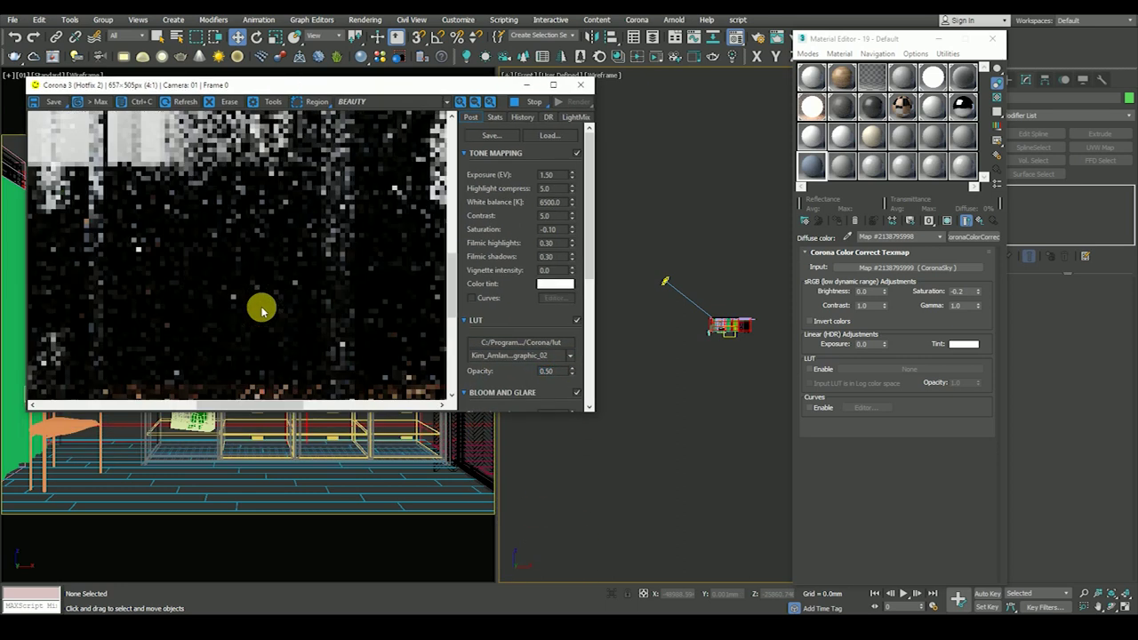
scroll(216, 318, "up", 3)
scroll(133, 270, "down", 1)
scroll(133, 269, "down", 2)
left_click_drag(170, 83, 199, 87)
Step: Return the right viewport to Top view and select the sun and its target
key("t")
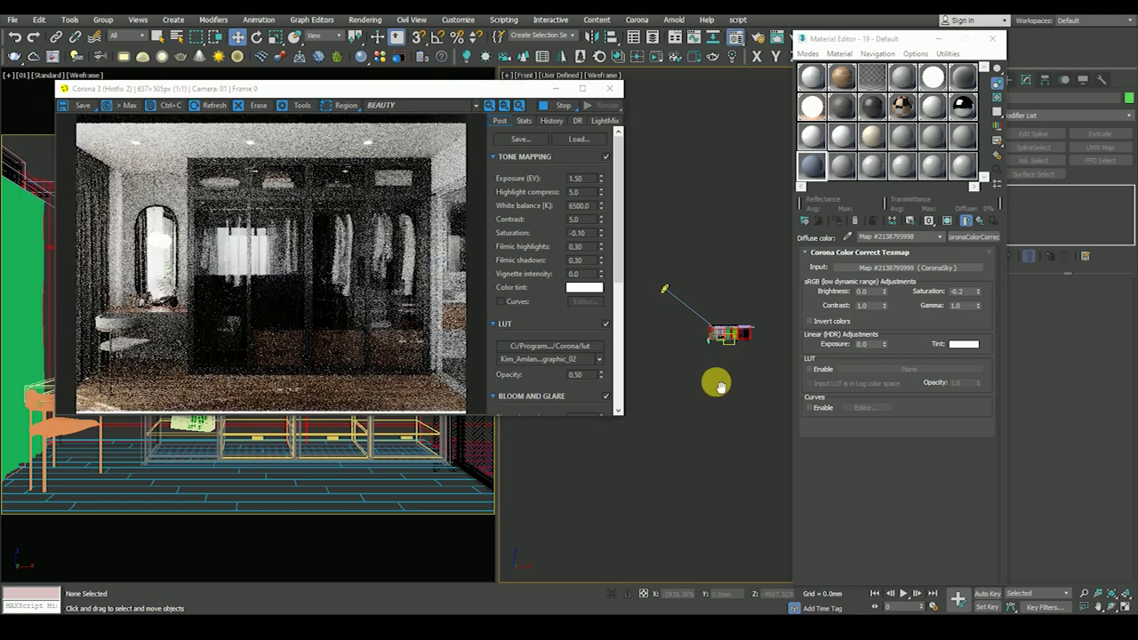
scroll(704, 326, "up", 2)
left_click(658, 293)
right_click(662, 291)
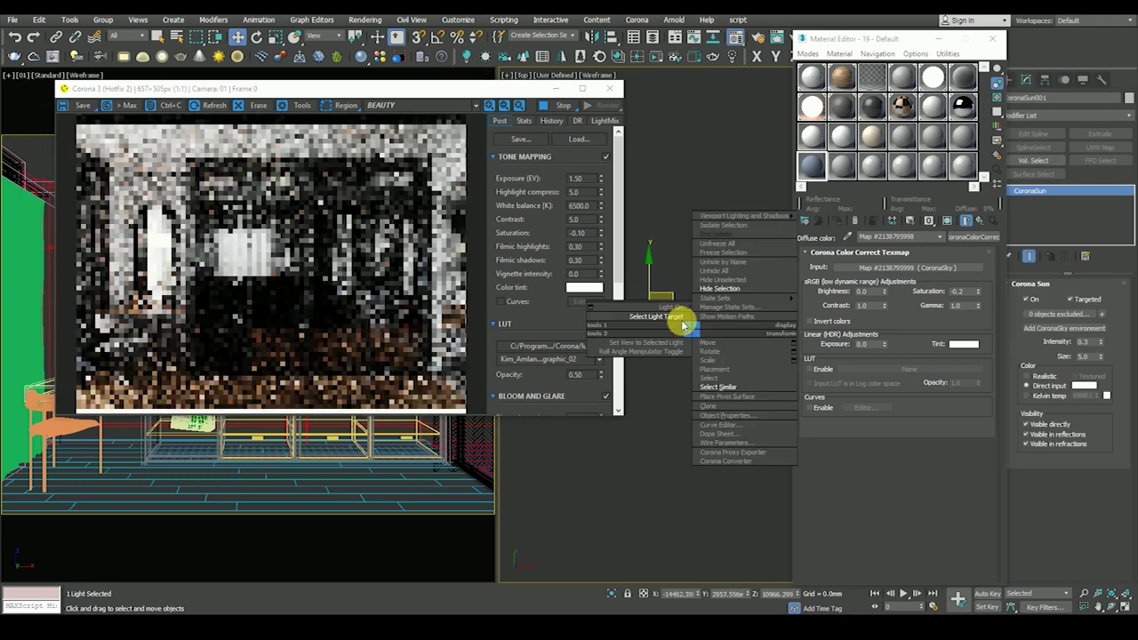
left_click(703, 258)
middle_click_drag(743, 307, 760, 301, "alt")
scroll(760, 300, "up", 3)
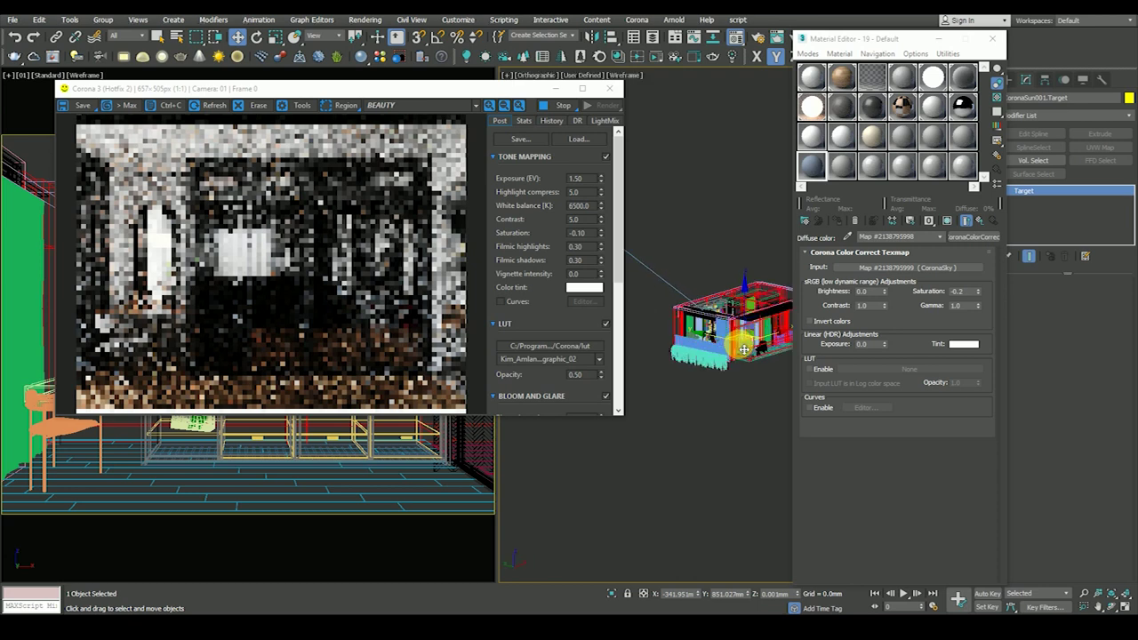
scroll(761, 300, "up", 2)
Step: Try shaded and edged-faces display in the right viewport, moving the frame buffer and editor aside
key("F3")
left_click_drag(424, 88, 369, 81)
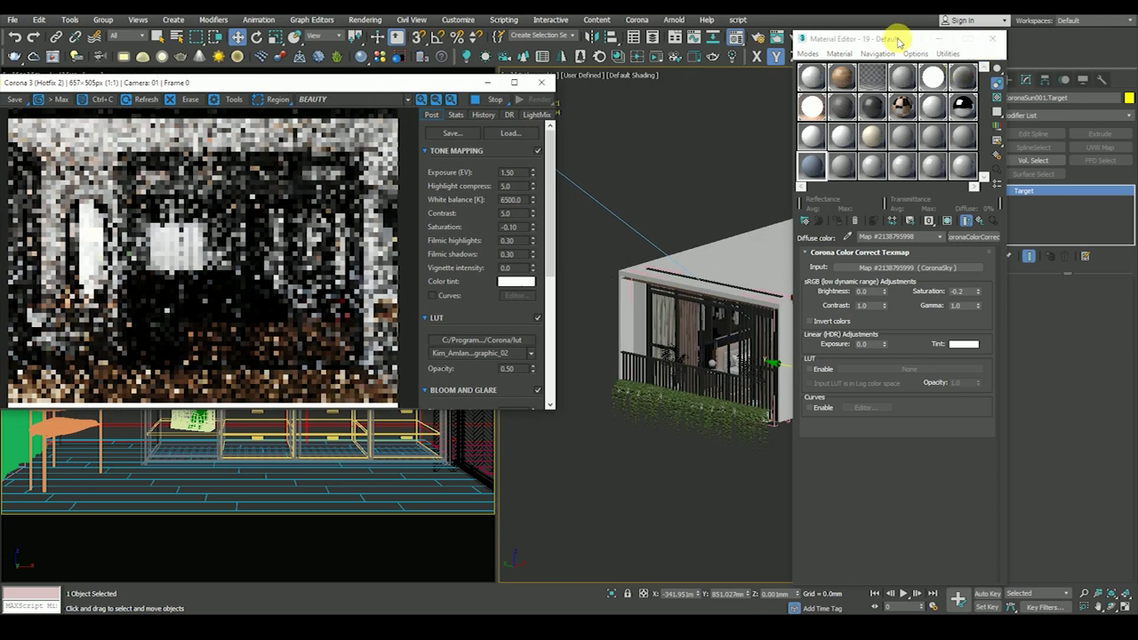
left_click_drag(919, 40, 992, 44)
scroll(721, 299, "up", 3)
scroll(721, 401, "up", 3)
key("F4")
scroll(709, 305, "down", 5)
scroll(750, 389, "down", 3)
scroll(757, 338, "up", 3)
key("F4")
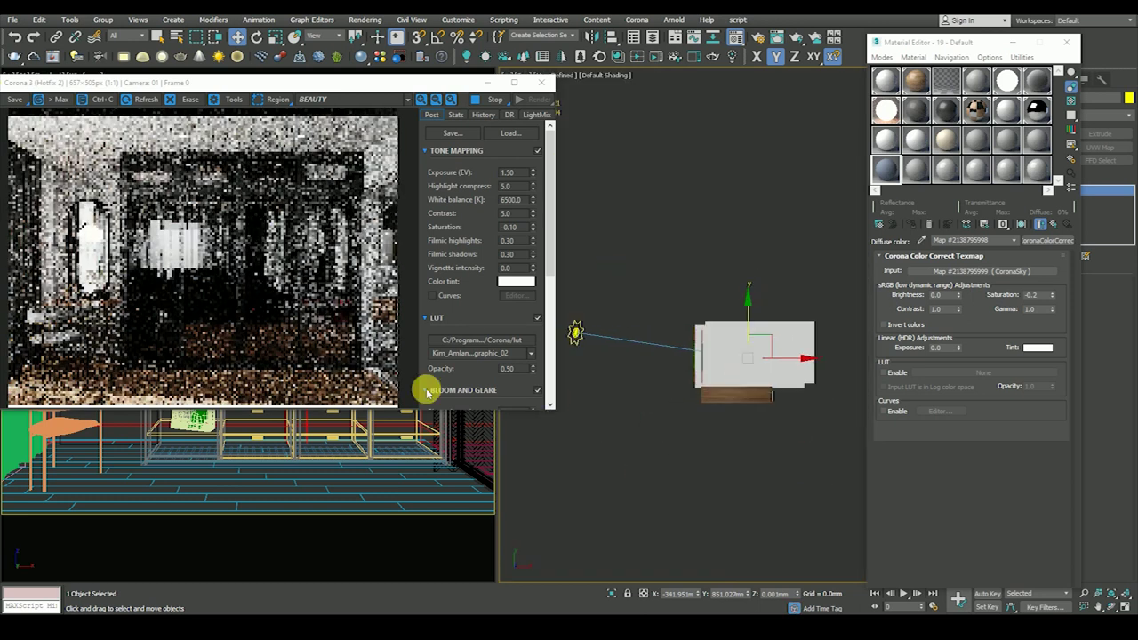
Step: Deselect, set the right view to wireframe, and close the frame buffer and Material Editor
left_click(643, 401)
key("F3")
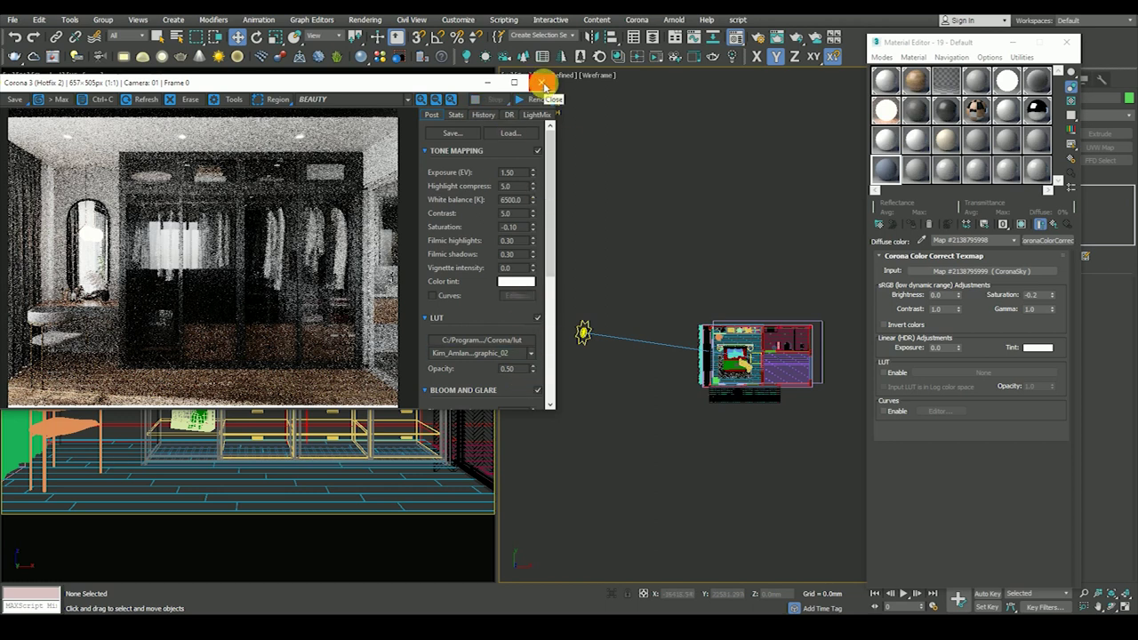
left_click(543, 85)
left_click(1066, 42)
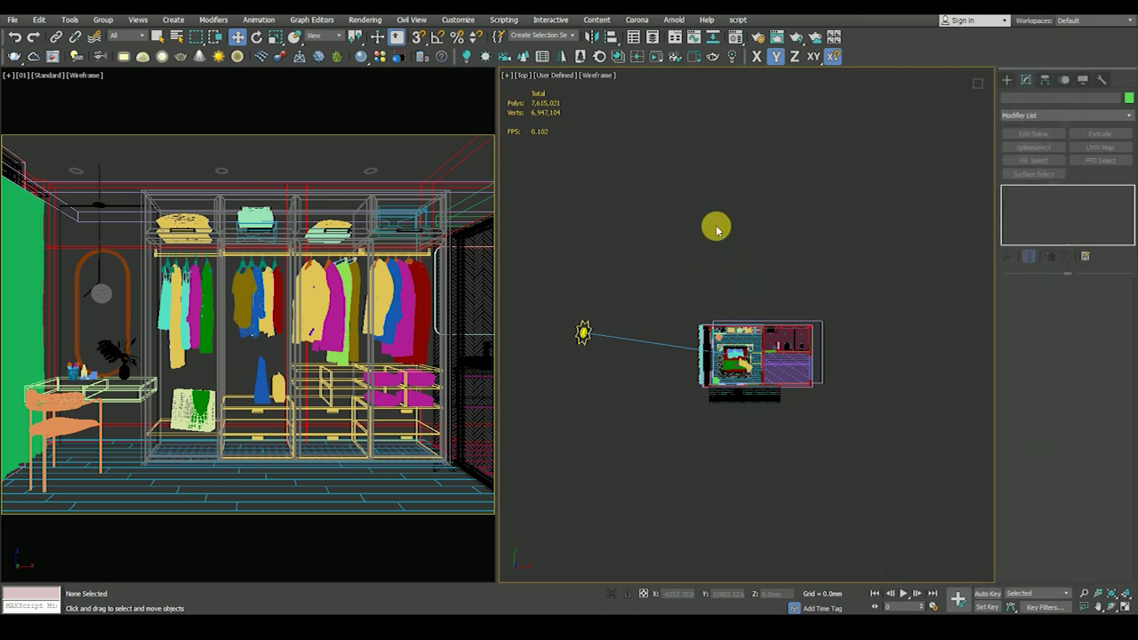
Step: Try selecting the wardrobe, clear the selection, and maximize the Top viewport
scroll(720, 311, "up", 3)
scroll(720, 311, "up", 4)
scroll(720, 311, "up", 3)
scroll(720, 312, "down", 1)
left_click(691, 292)
scroll(691, 292, "down", 4)
left_click(695, 178)
scroll(675, 284, "down", 5)
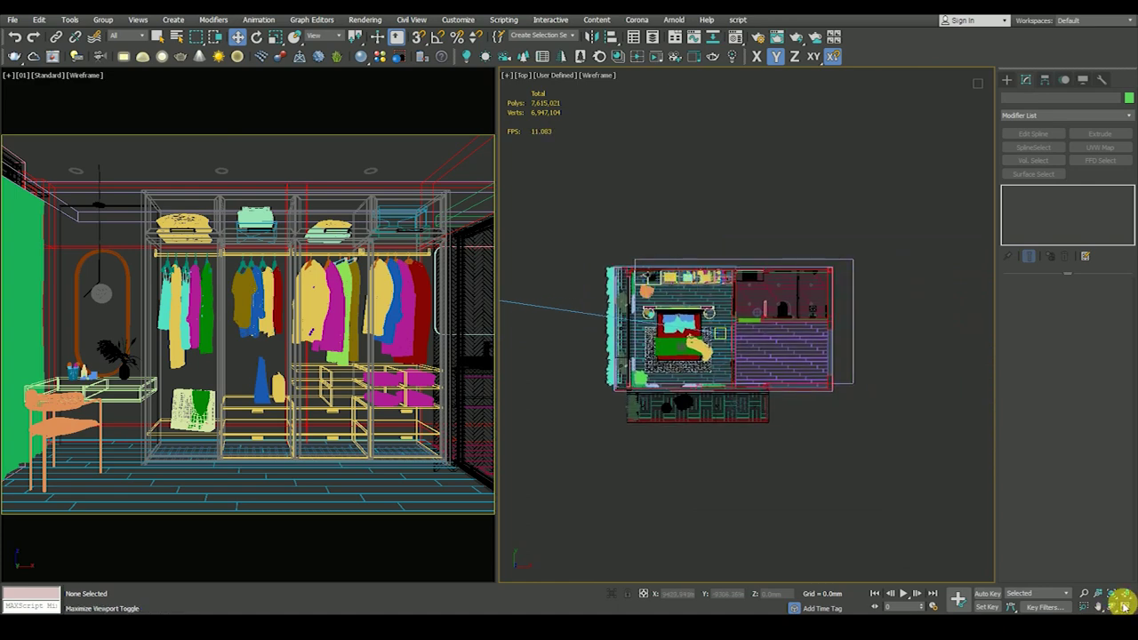
left_click(1123, 604)
Step: Box-select the wardrobe shelving from above, drop the white vertical strip, and isolate the selection
mouse_move(756, 351)
middle_mouse_down("alt")
mouse_move(519, 317)
mouse_move(553, 234)
middle_mouse_up("alt")
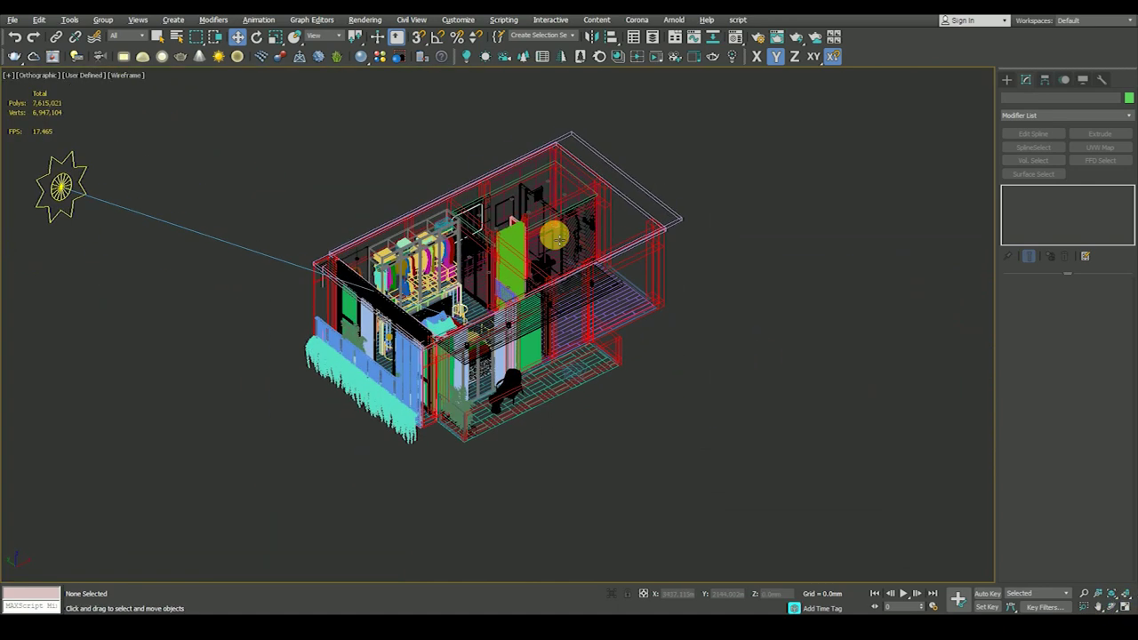
scroll(553, 235, "up", 5)
scroll(569, 227, "up", 3)
scroll(580, 228, "down", 3)
scroll(580, 225, "down", 4)
key("t")
scroll(406, 279, "down", 6)
scroll(502, 344, "up", 6)
scroll(654, 212, "up", 3)
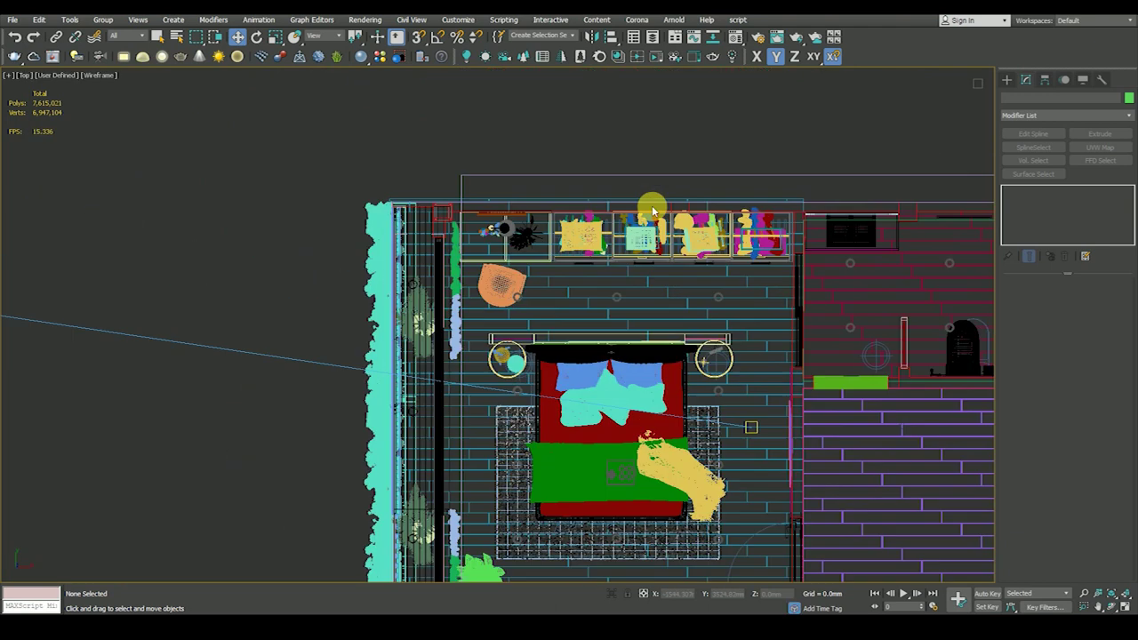
mouse_move(793, 196)
left_mouse_down()
mouse_move(433, 273)
mouse_move(825, 471)
left_mouse_up()
scroll(533, 243, "down", 4)
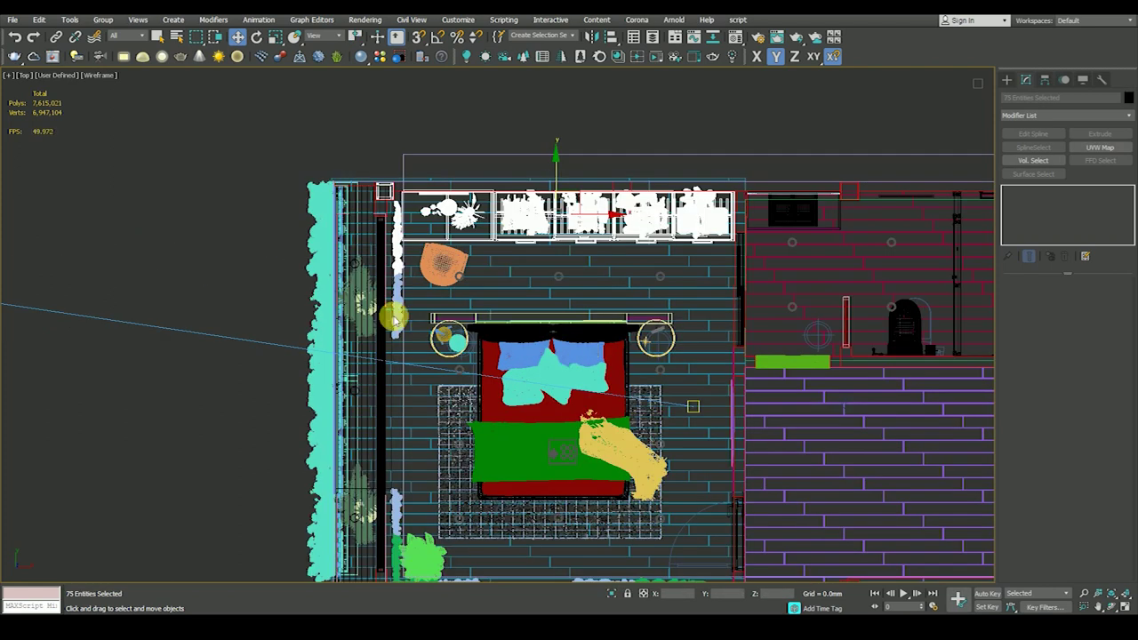
left_click(396, 293, "alt")
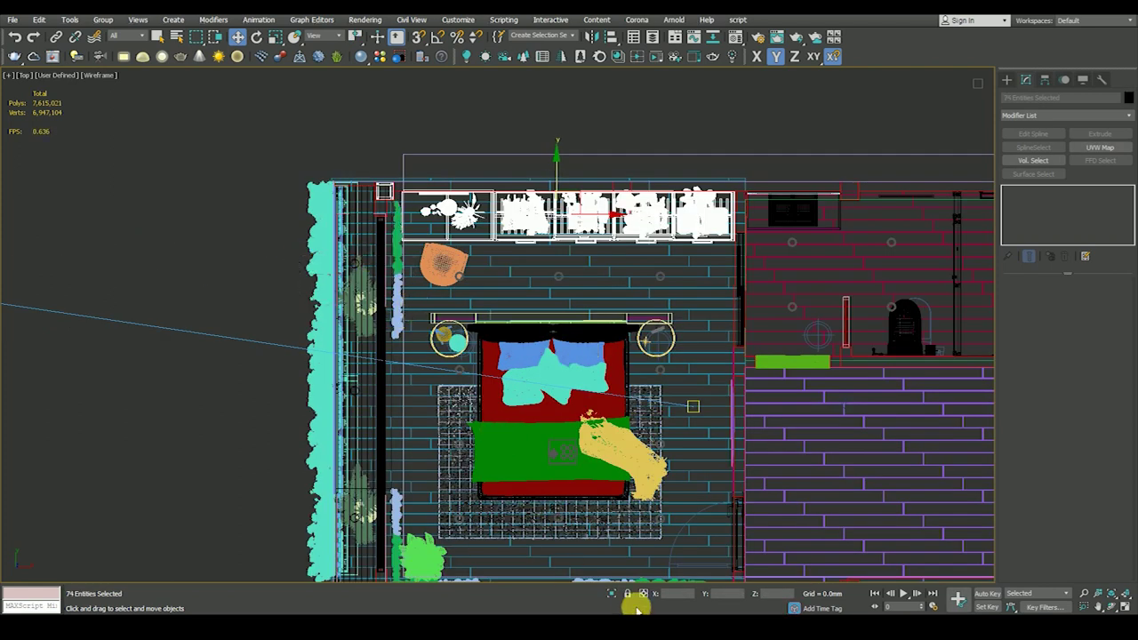
left_click(612, 594)
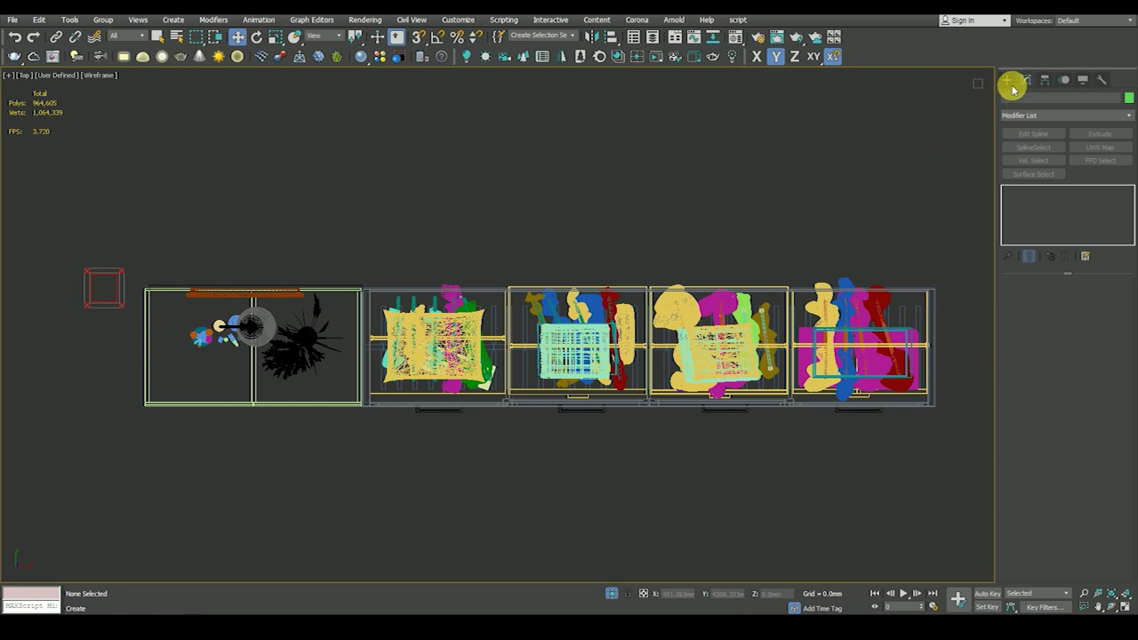
Step: Draw a Rectangle-shaped CoronaLight across the width of the first clothes section
left_click(1006, 79)
left_click(1041, 150)
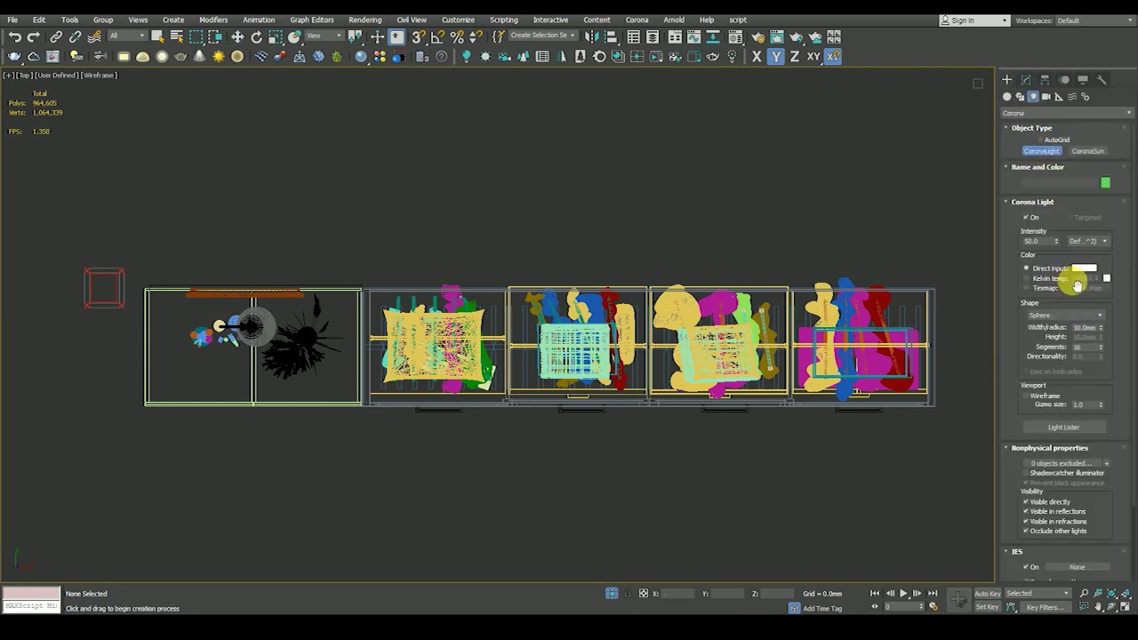
left_click(1054, 317)
left_click(1056, 334)
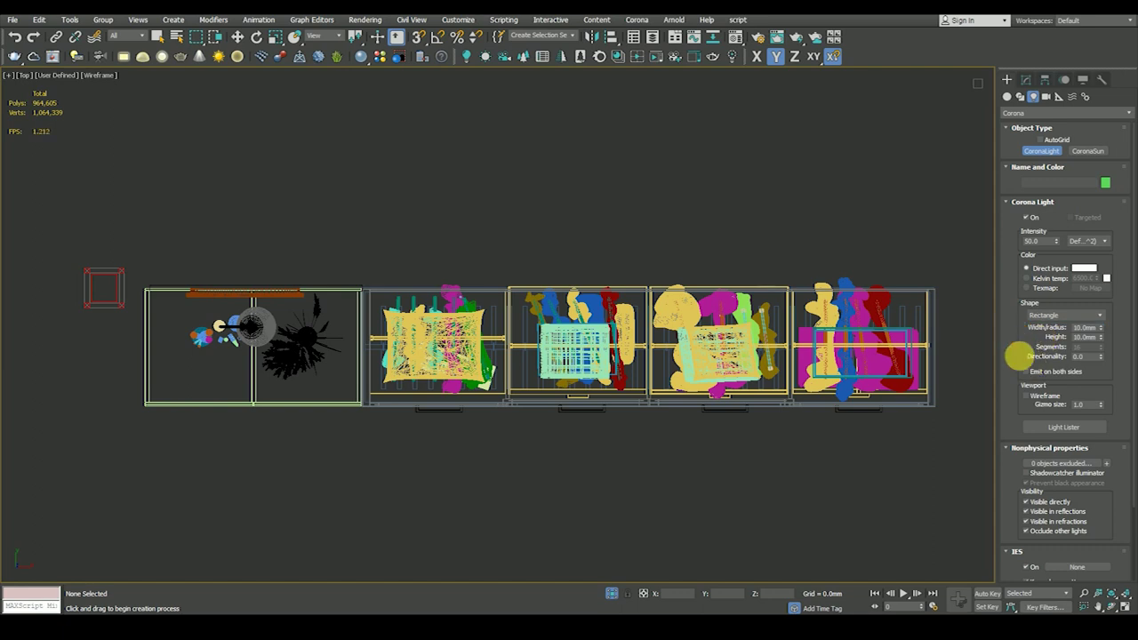
scroll(362, 322, "up", 5)
left_click_drag(377, 254, 569, 285)
left_click_drag(653, 286, 741, 281)
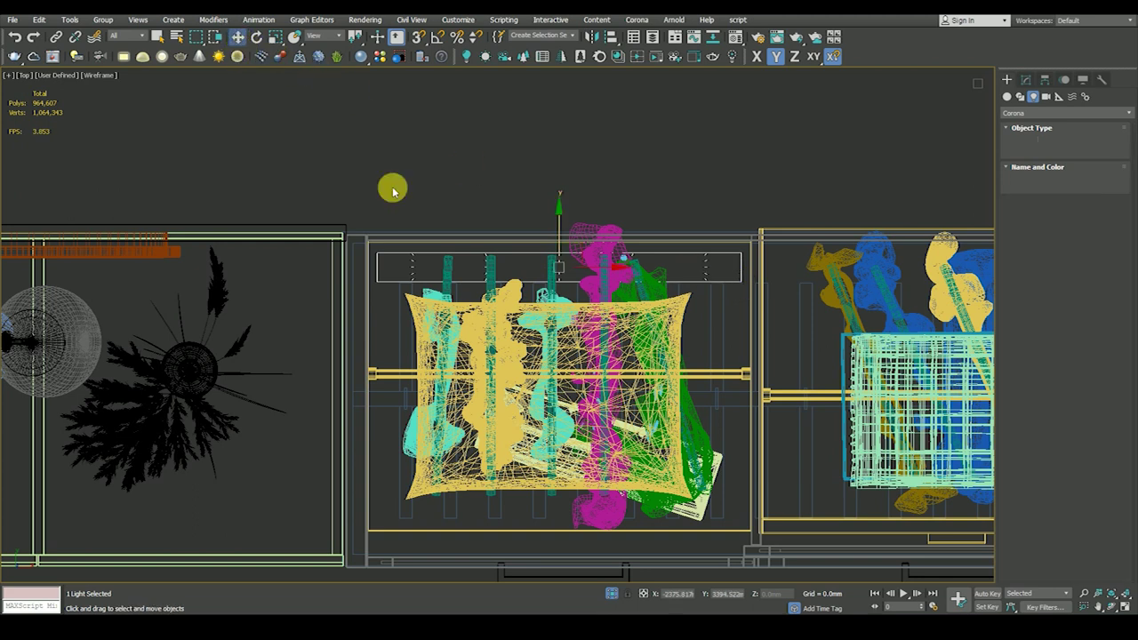
Step: Switch to Select and Move and frame the whole shelving unit in the Left view
left_click(237, 37)
scroll(581, 269, "up", 3)
scroll(539, 233, "down", 5)
key("l")
scroll(560, 274, "down", 2)
middle_click_drag(546, 273, 536, 460)
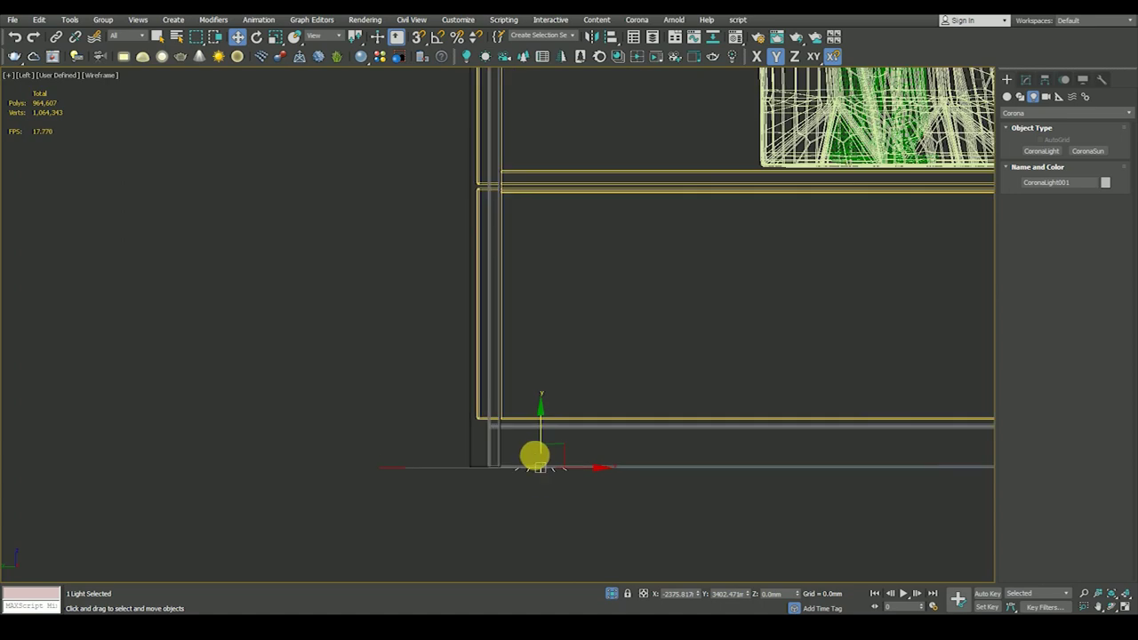
Step: Drag the light up along Y in the Left view until it sits under the shelf
scroll(536, 459, "down", 3)
left_click_drag(543, 403, 540, 149)
mouse_move(539, 148)
middle_mouse_down()
mouse_move(543, 355)
mouse_move(544, 331)
middle_mouse_up()
left_click_drag(544, 331, 545, 95)
scroll(558, 233, "up", 4)
mouse_move(557, 233)
left_mouse_down()
mouse_move(558, 140)
mouse_move(538, 158)
left_mouse_up()
scroll(558, 142, "up", 3)
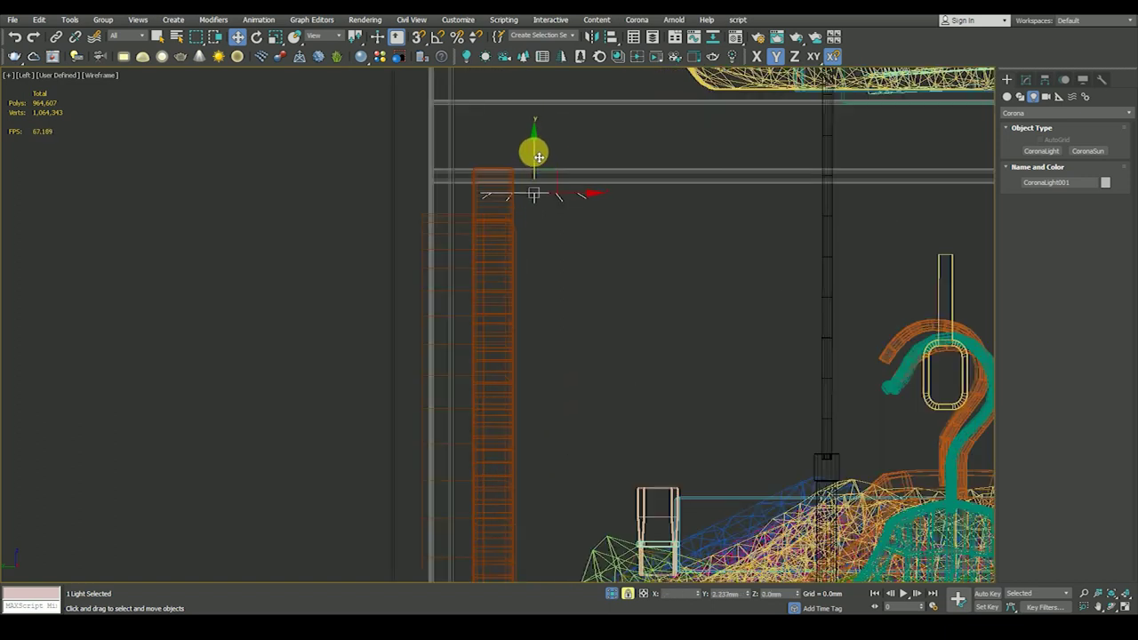
scroll(536, 159, "up", 3)
Step: Review the light from above, briefly trying non-uniform scale before returning to Move
key("t")
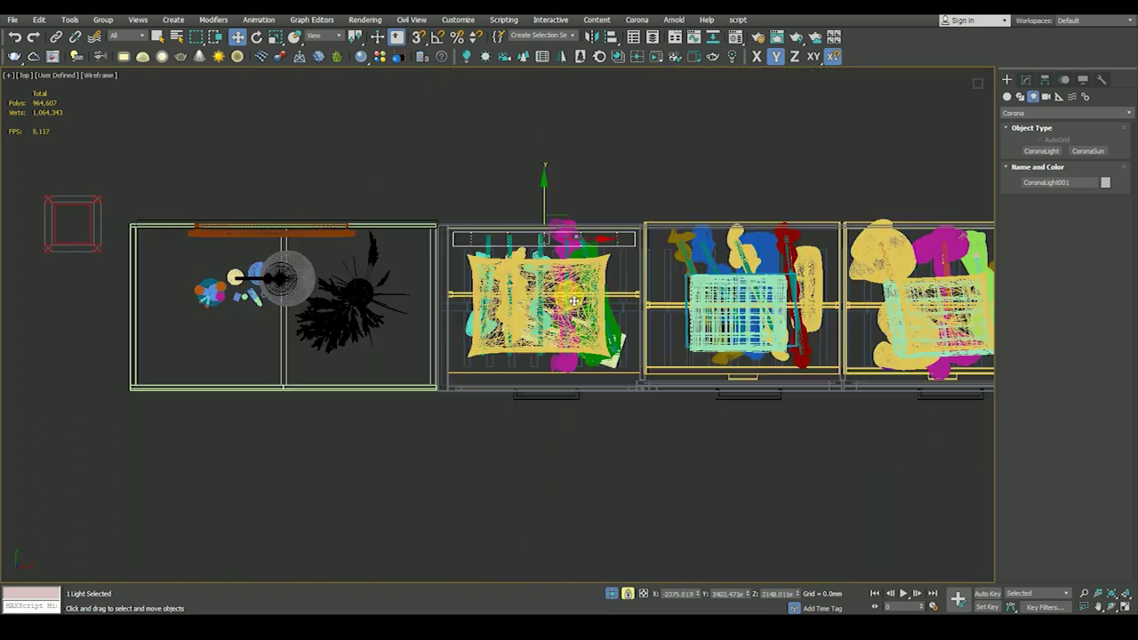
scroll(505, 344, "up", 5)
scroll(503, 292, "down", 3)
scroll(504, 294, "up", 1)
scroll(503, 312, "down", 1)
key("r")
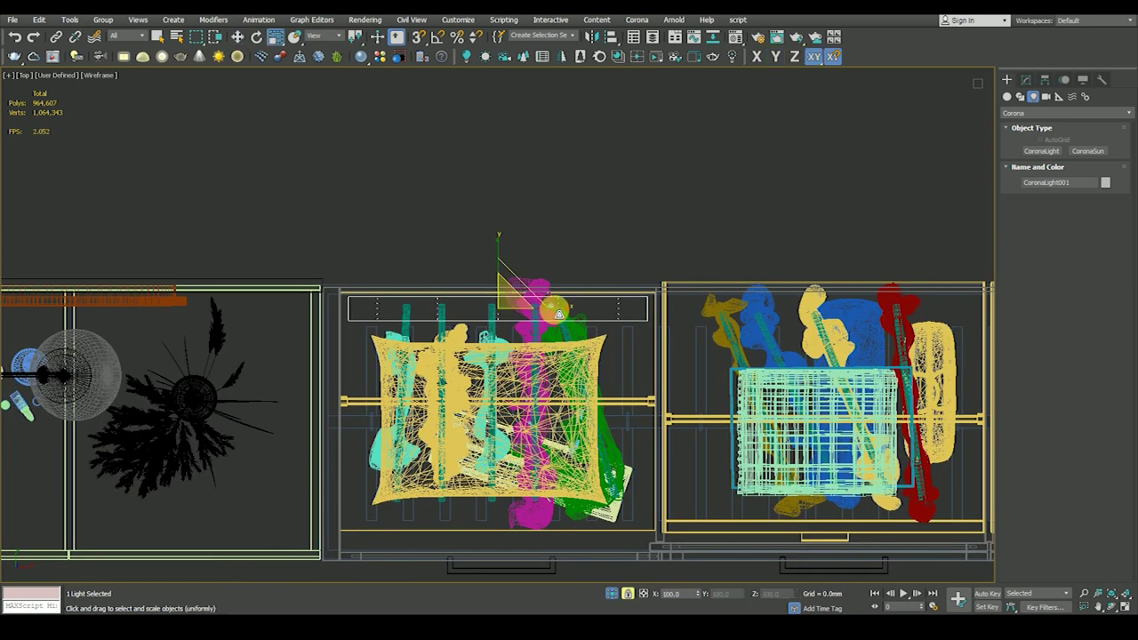
key("r")
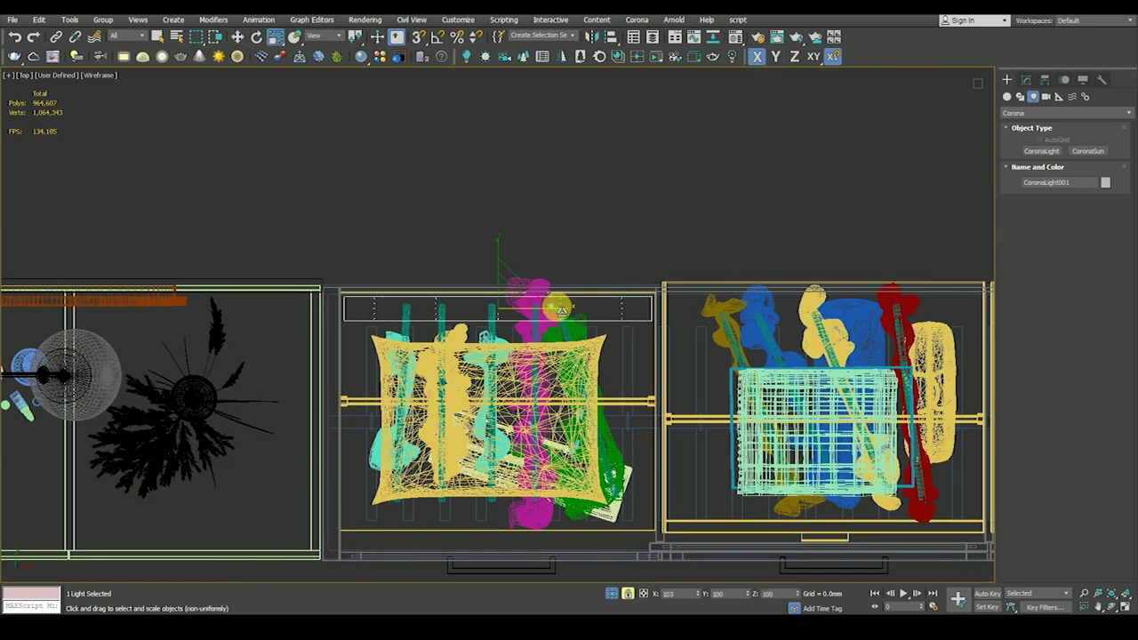
key("w")
scroll(507, 307, "up", 2)
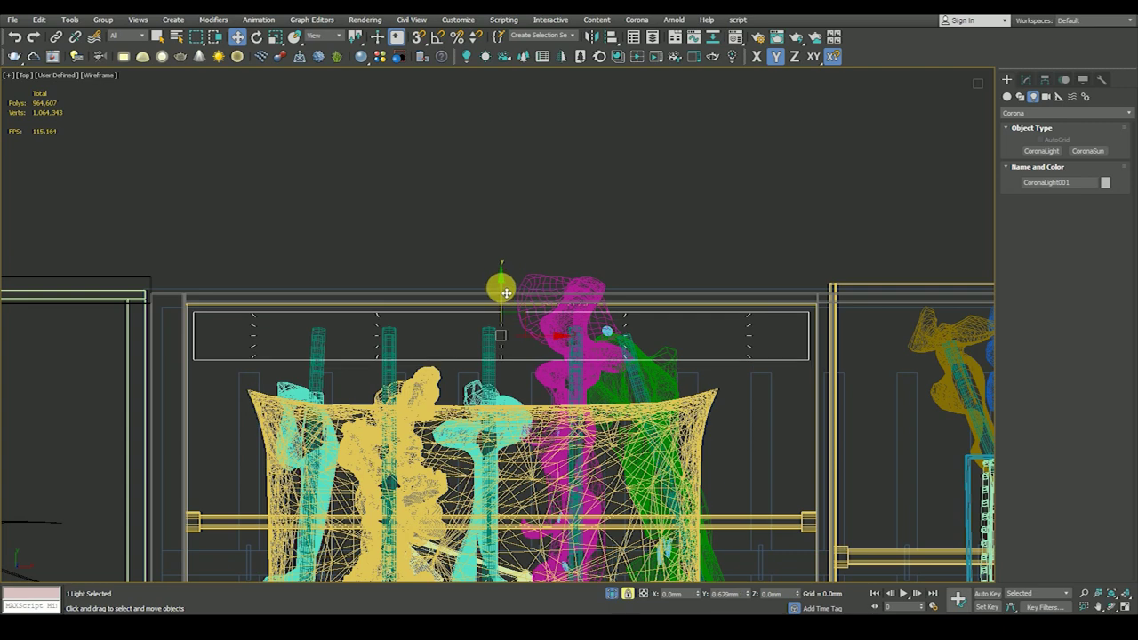
scroll(513, 313, "down", 4)
Step: Check the light's placement over the rail in a shaded Perspective view
key("p")
scroll(525, 320, "up", 3)
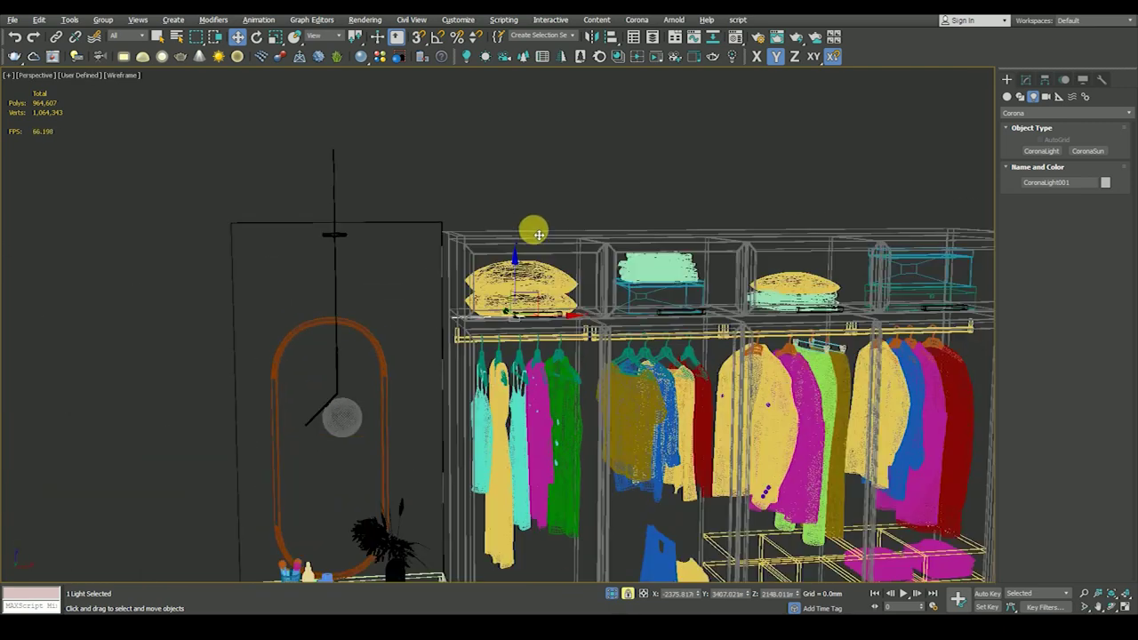
scroll(538, 329, "up", 2)
key("F3")
scroll(534, 338, "up", 3)
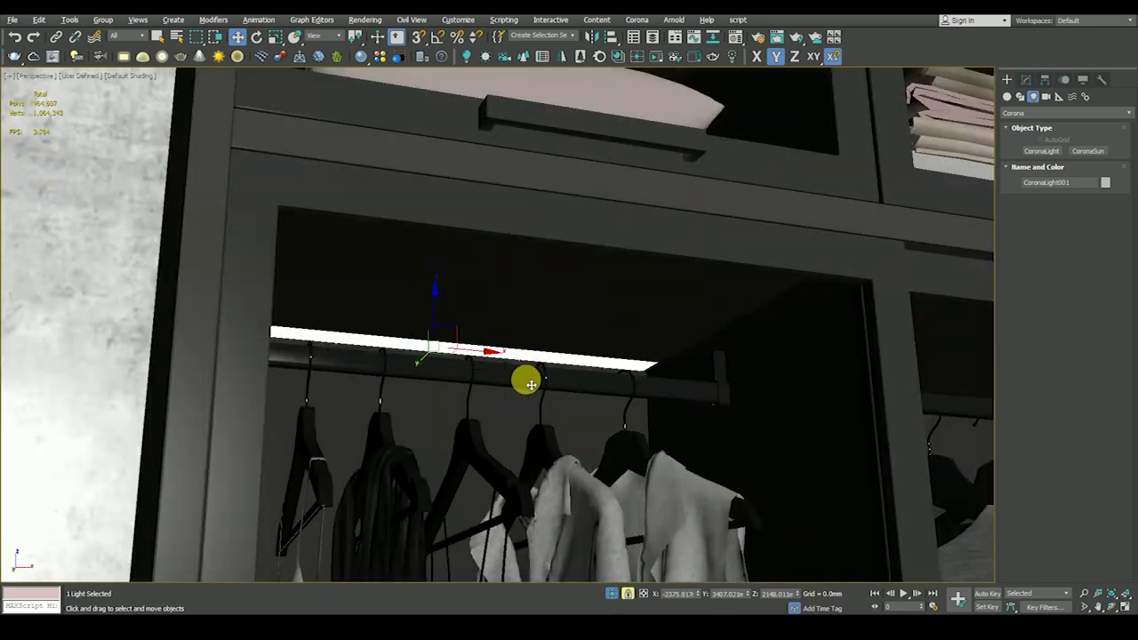
scroll(507, 378, "up", 3)
scroll(504, 384, "down", 2)
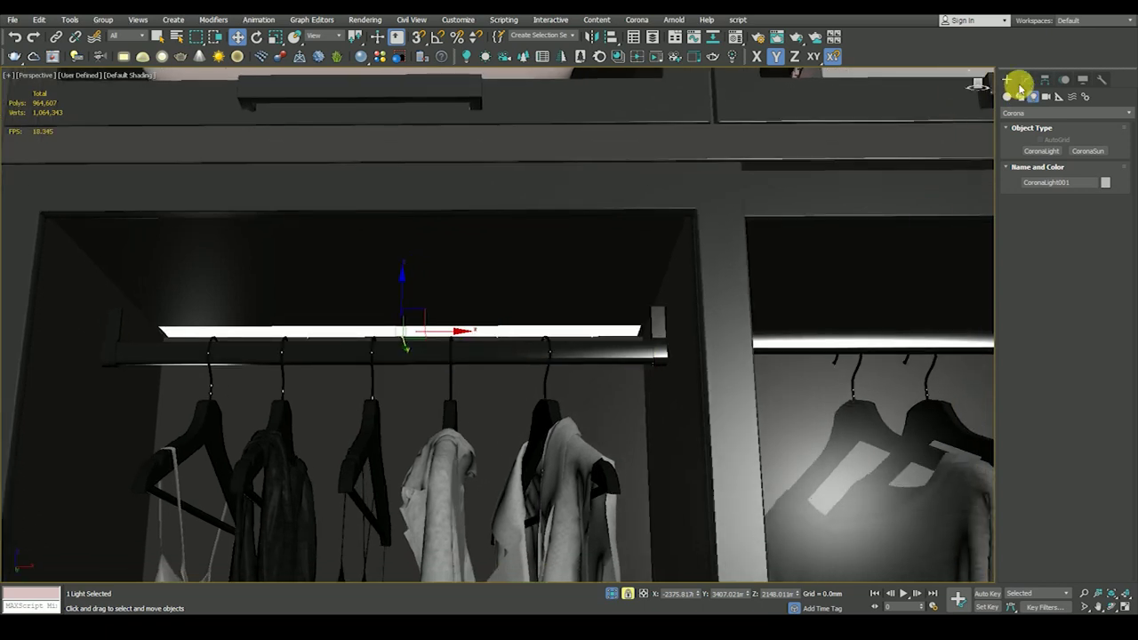
Step: Set CoronaLight001's colour to Kelvin temperature 3500 in the Modify panel
left_click(1026, 79)
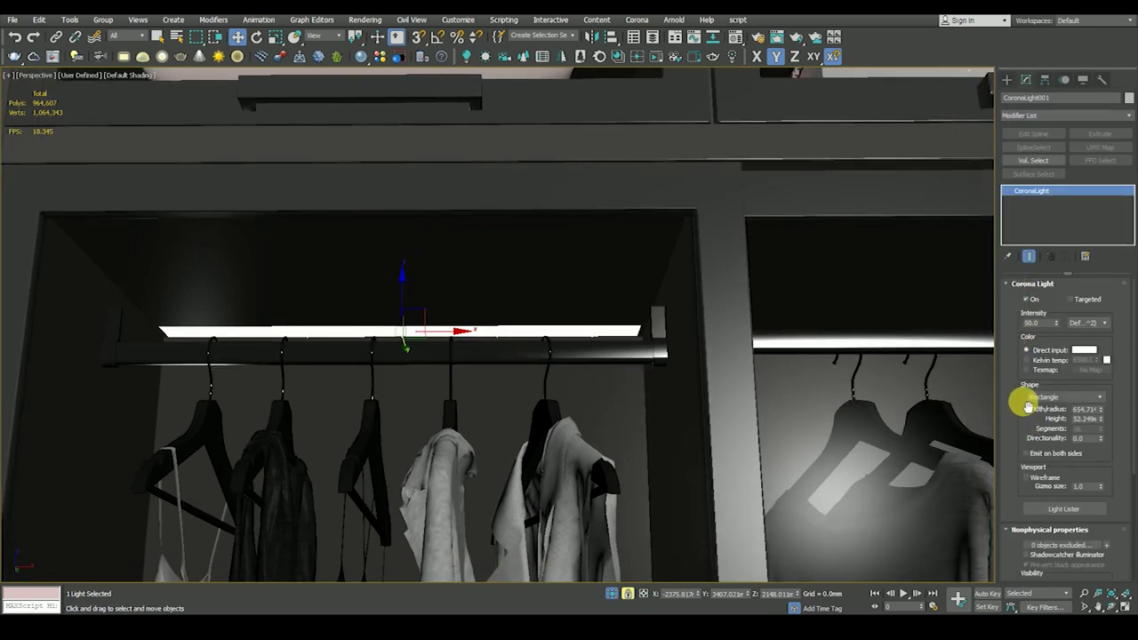
left_click(1050, 360)
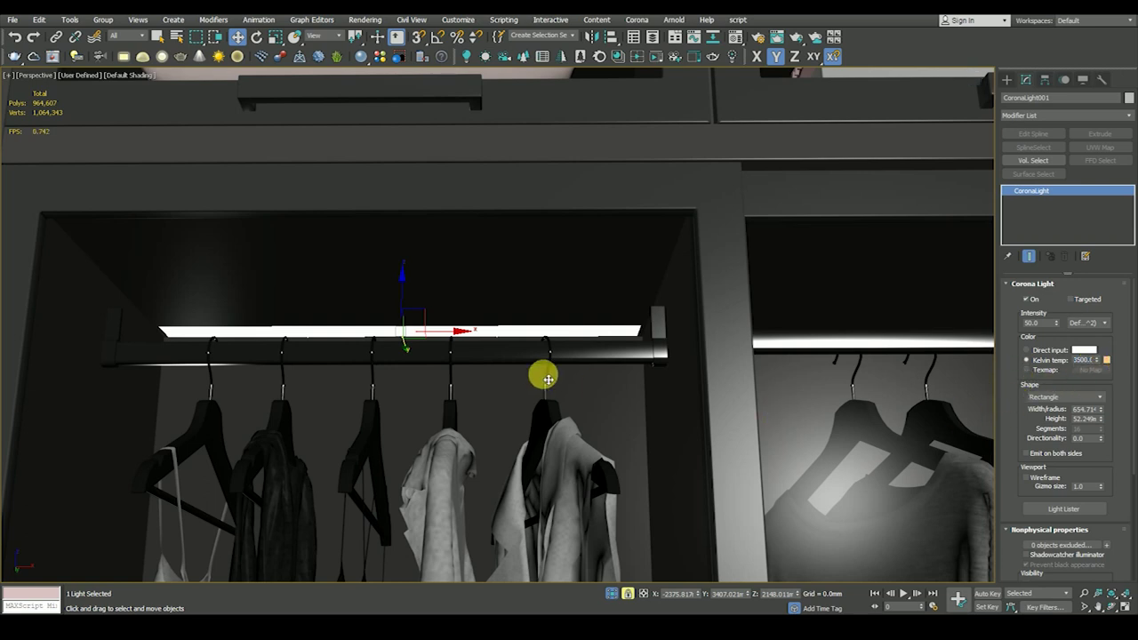
scroll(544, 364, "down", 1)
scroll(549, 330, "down", 3)
Step: Turn on Viewport Wireframe display for the light and orbit to view the wardrobe from the left
left_click_drag(1038, 442, 1046, 371)
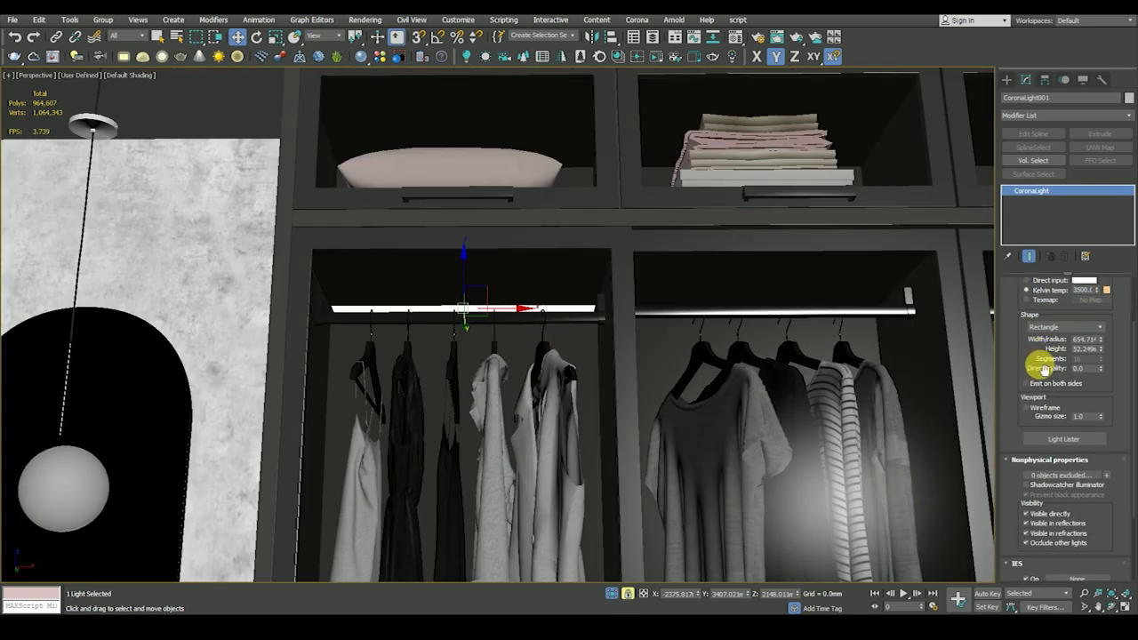
left_click(1027, 410)
left_click(1030, 408)
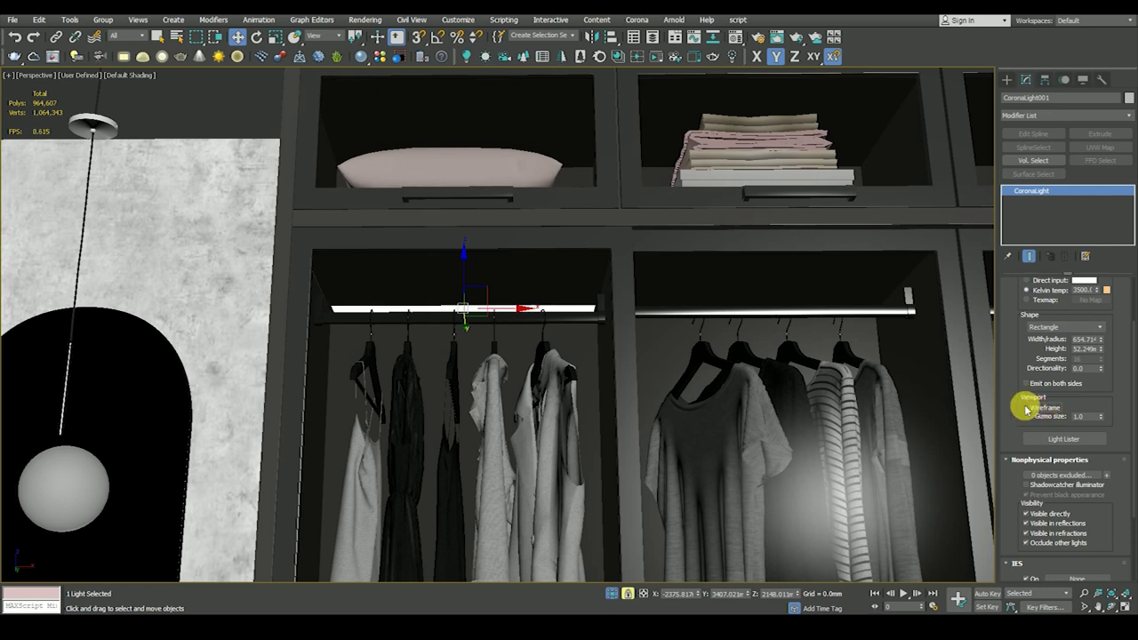
left_click(1024, 409)
scroll(1023, 391, "down", 3)
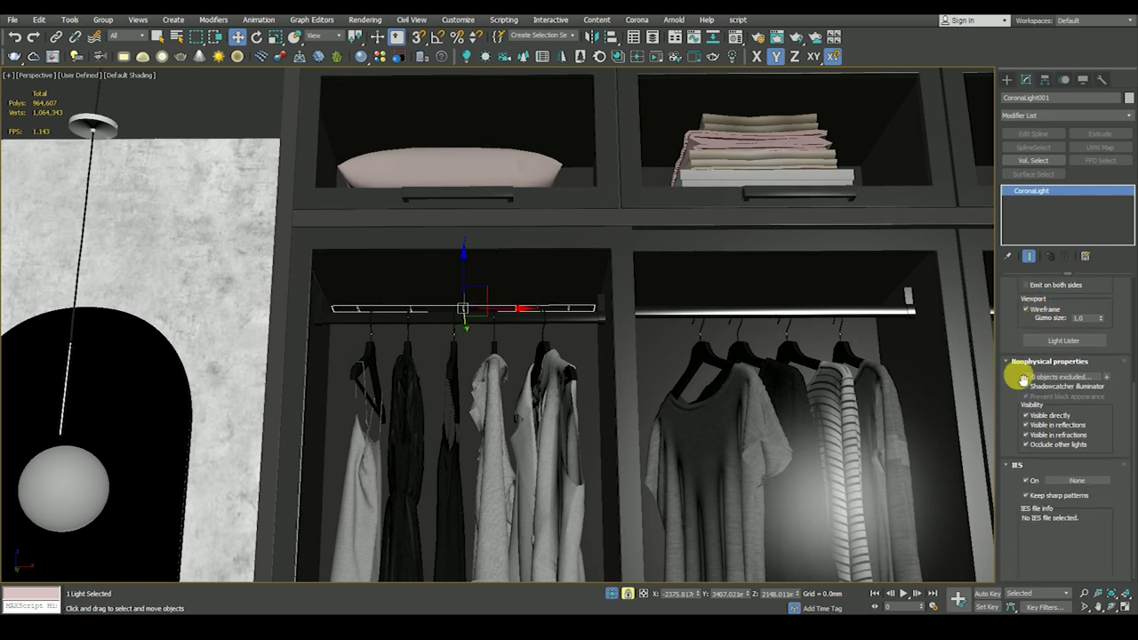
left_click_drag(1023, 410, 1020, 402)
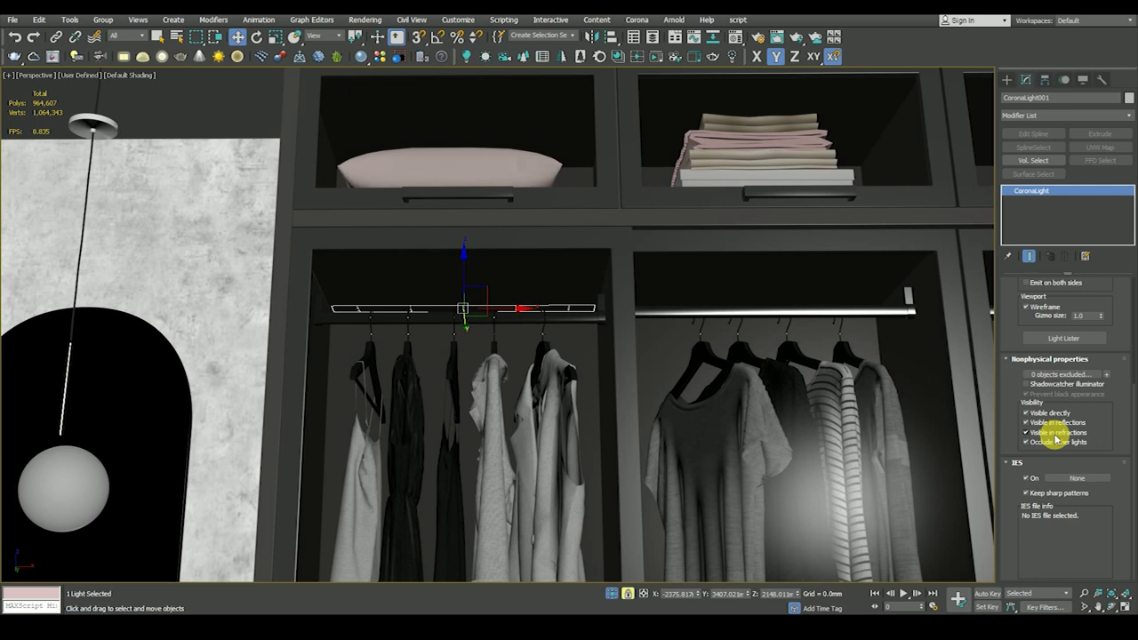
mouse_move(506, 348)
middle_mouse_down("alt")
mouse_move(488, 330)
mouse_move(500, 326)
mouse_move(482, 357)
middle_mouse_up("alt")
Step: In the wireframe Front view, Shift-copy the light up to the wardrobe top as CoronaLight002
key("f")
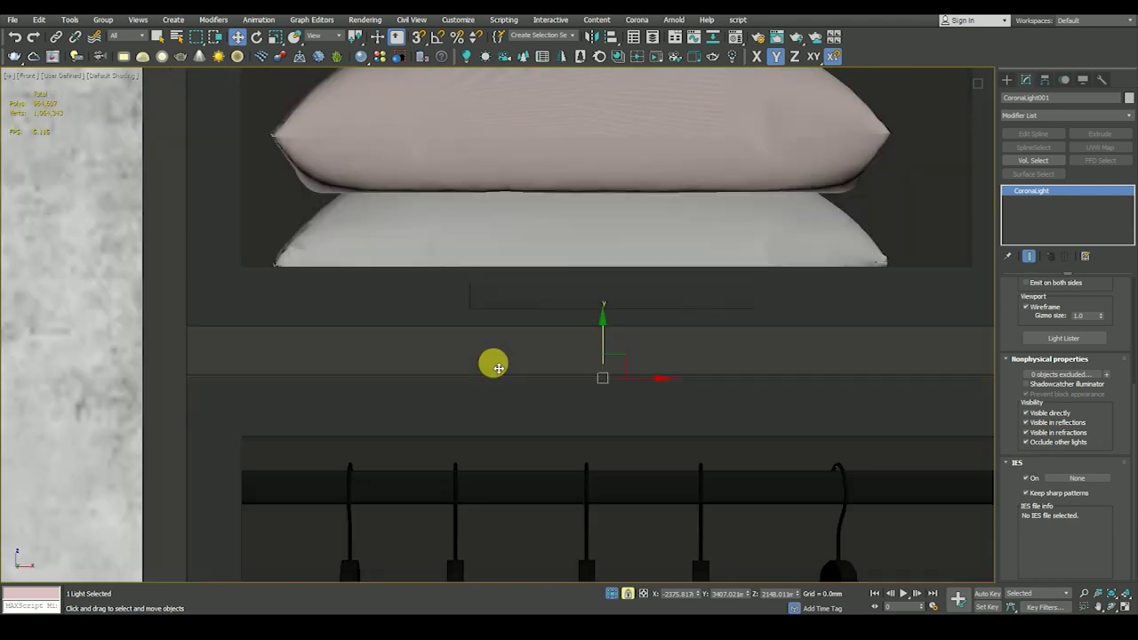
key("F3")
scroll(526, 364, "down", 5)
scroll(524, 406, "up", 3)
scroll(511, 436, "up", 3)
left_click_drag(511, 438, 462, 94, "shift")
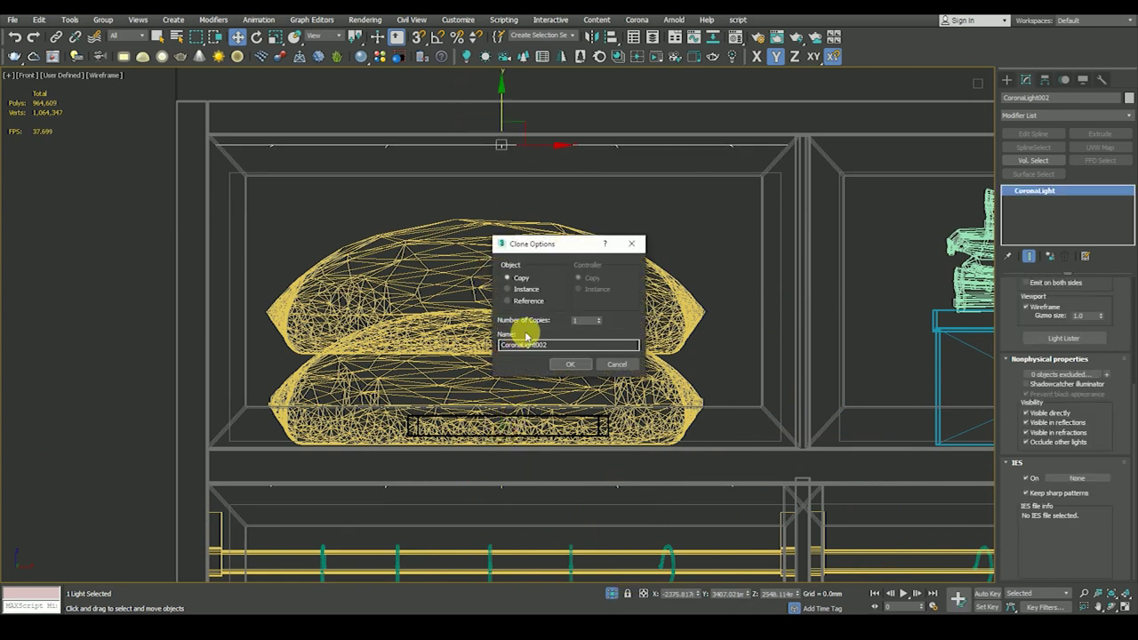
left_click(574, 363)
Step: Frame the copied light and wardrobe in the Left view, cancelling an accidental sideways move
key("l")
key("z")
scroll(578, 340, "down", 8)
scroll(570, 324, "up", 5)
middle_click_drag(567, 318, 558, 257)
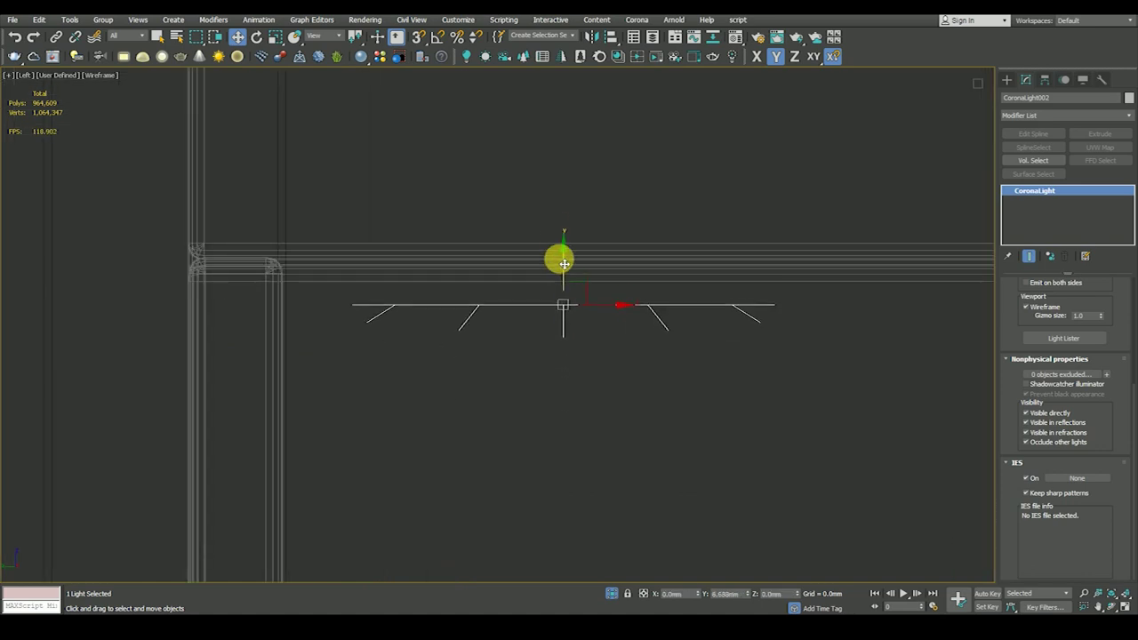
left_click_drag(604, 290, 561, 294)
right_click(561, 294)
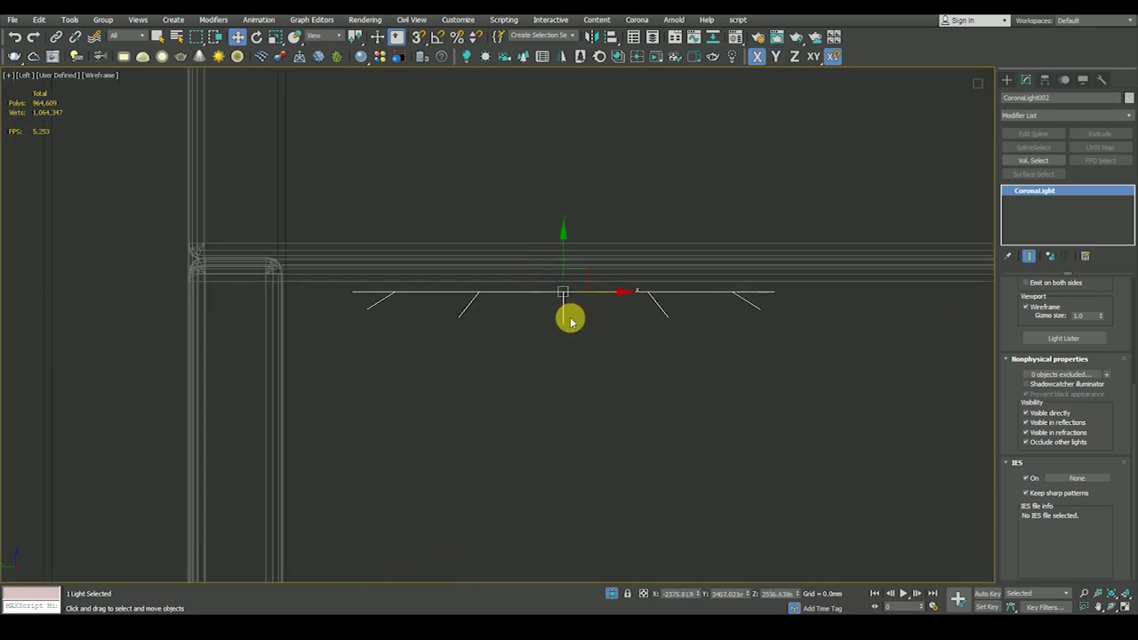
scroll(572, 317, "down", 6)
middle_click_drag(594, 367, 587, 198)
scroll(587, 198, "down", 3)
middle_click_drag(615, 259, 590, 236)
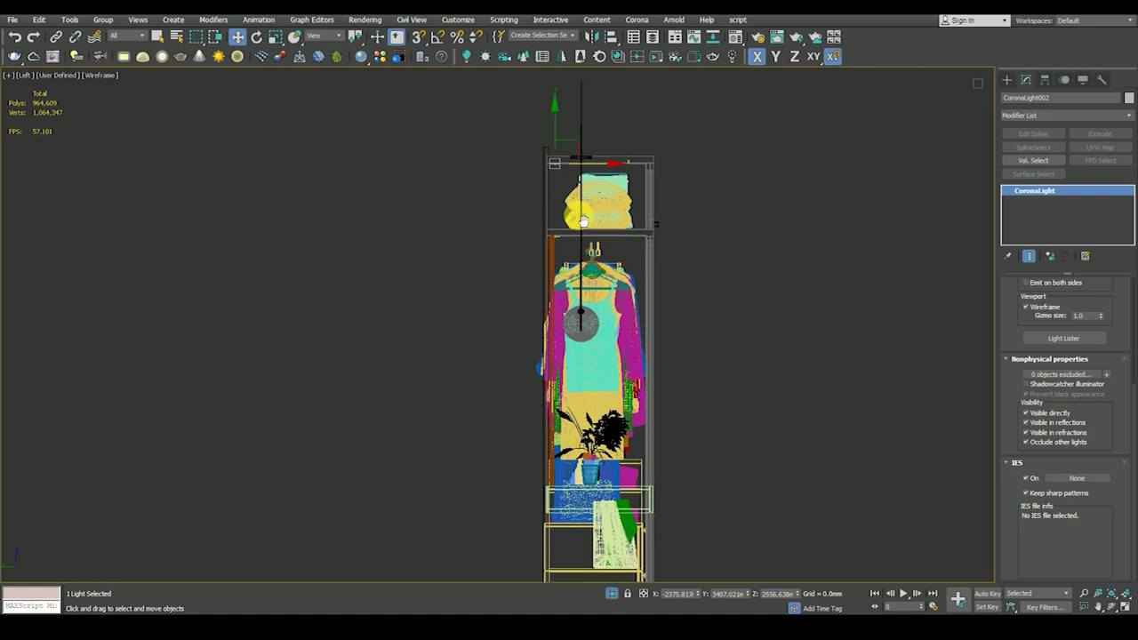
scroll(623, 280, "up", 2)
scroll(587, 229, "up", 4)
scroll(593, 229, "down", 2)
Step: Select the dress and hanger, raise them slightly, then reselect the shelf light
left_click(612, 234)
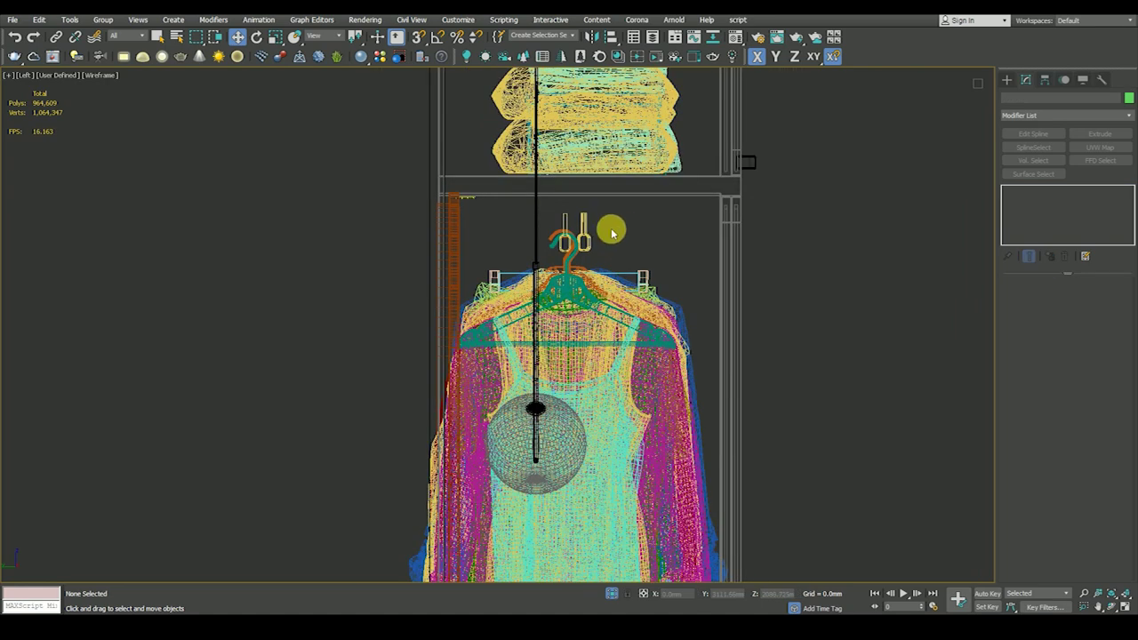
left_click(565, 247)
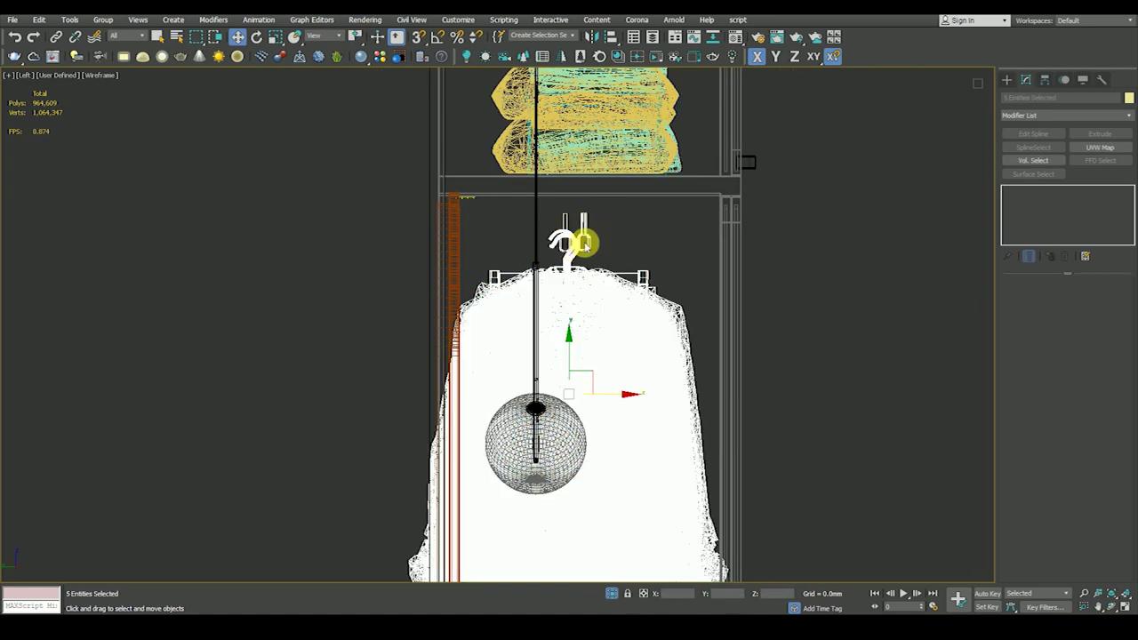
scroll(583, 242, "down", 1)
scroll(579, 247, "down", 2)
scroll(579, 276, "up", 3)
left_click_drag(581, 294, 581, 289)
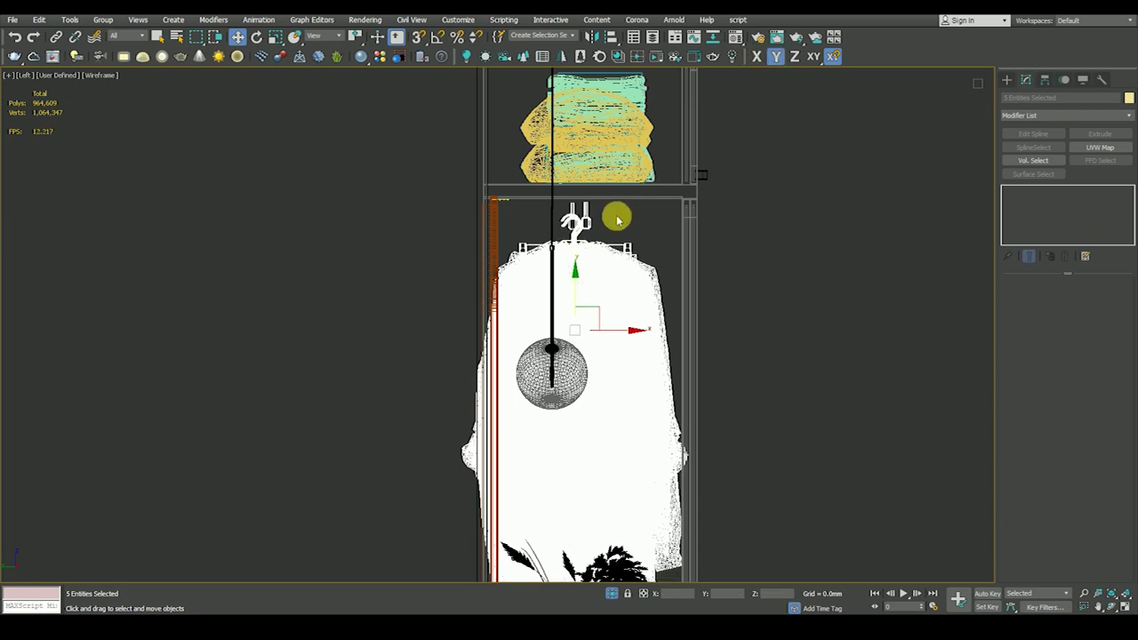
left_click(498, 203)
scroll(507, 191, "up", 2)
scroll(510, 206, "down", 2)
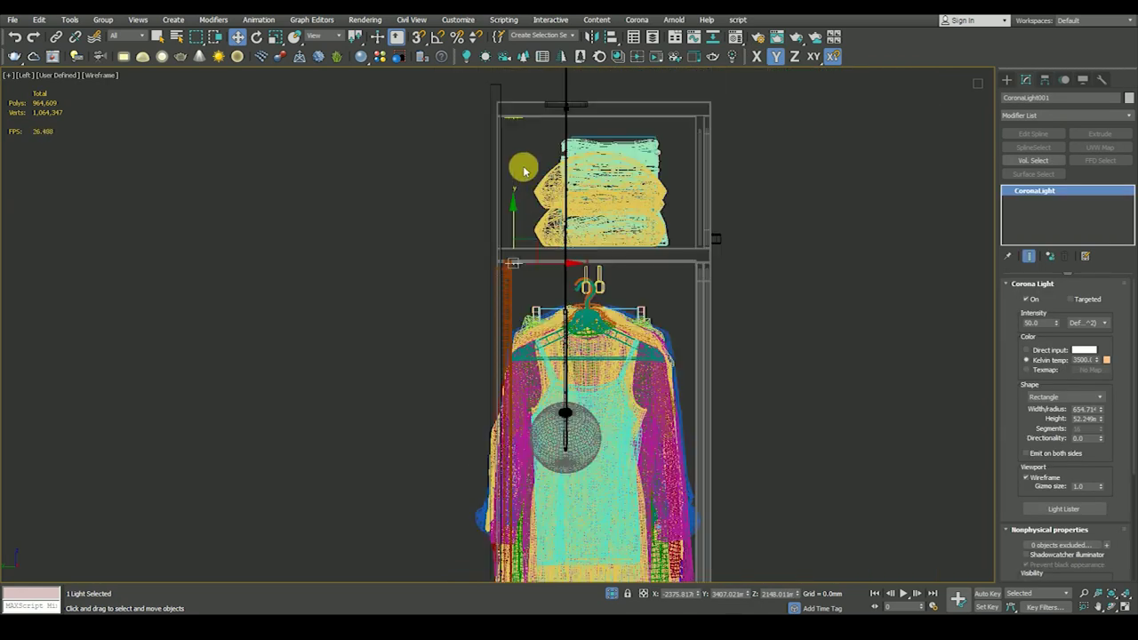
Step: In Top view, select both shelf lights and copy them along X into the second bay
scroll(523, 169, "down", 3)
key("t")
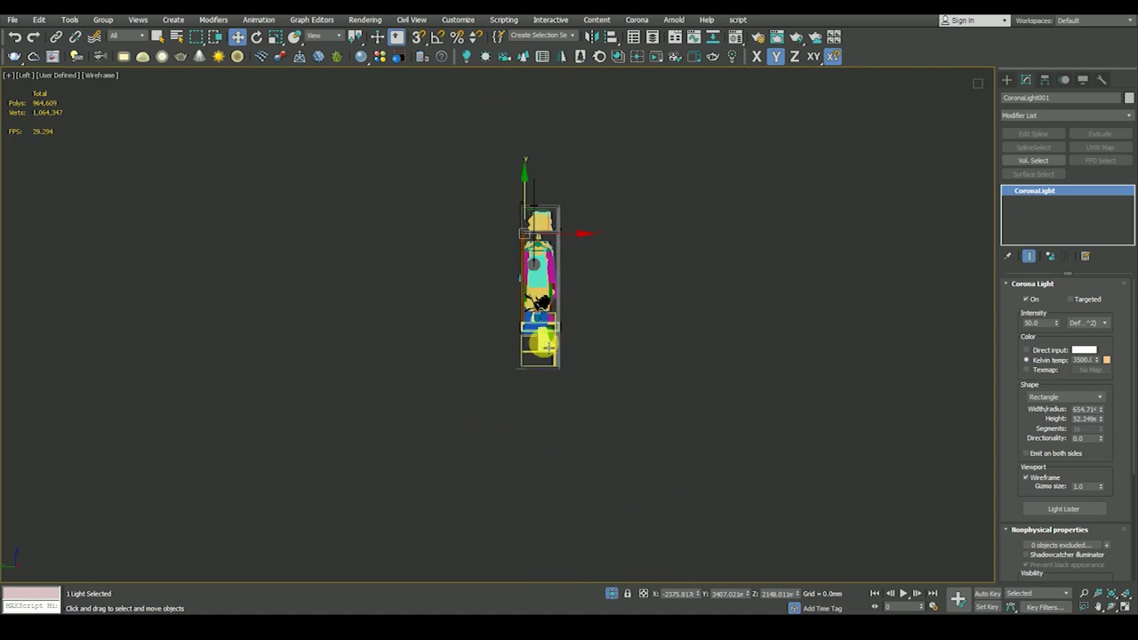
key("z")
scroll(528, 318, "down", 5)
scroll(584, 298, "up", 4)
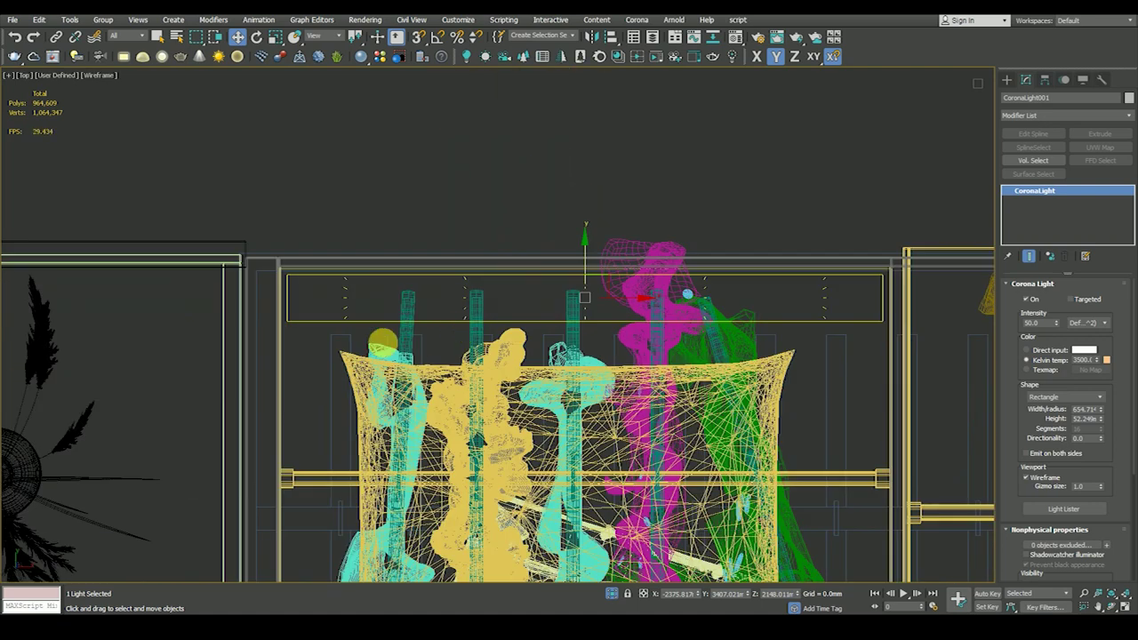
left_click(431, 328, "ctrl")
scroll(439, 326, "down", 4)
scroll(442, 318, "up", 2)
left_click_drag(446, 321, 660, 336)
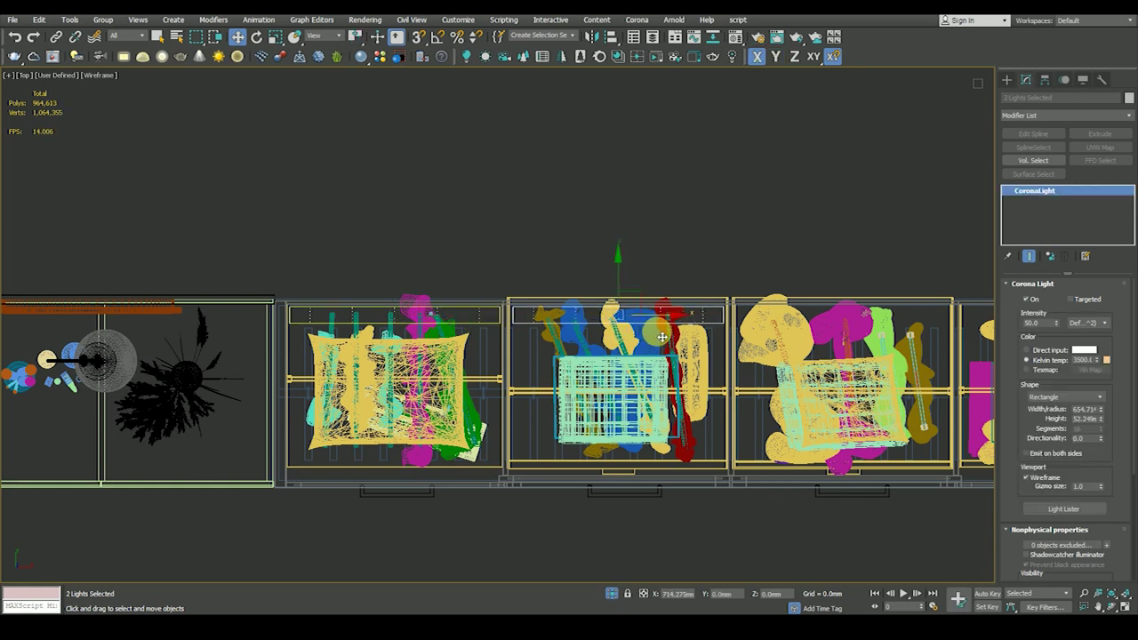
left_click_drag(658, 336, 660, 336, "shift")
left_click(569, 364)
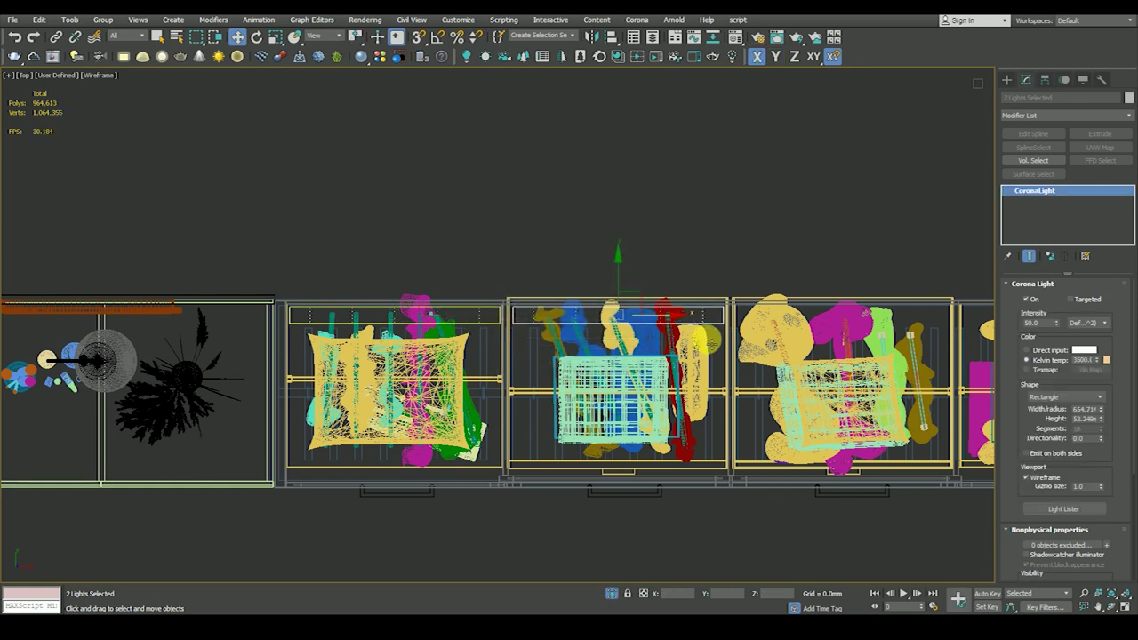
Step: Copy the light pair into the third and fourth bays, then return to the Front view
middle_click_drag(569, 363, 393, 364)
left_click_drag(491, 325, 719, 338, "shift")
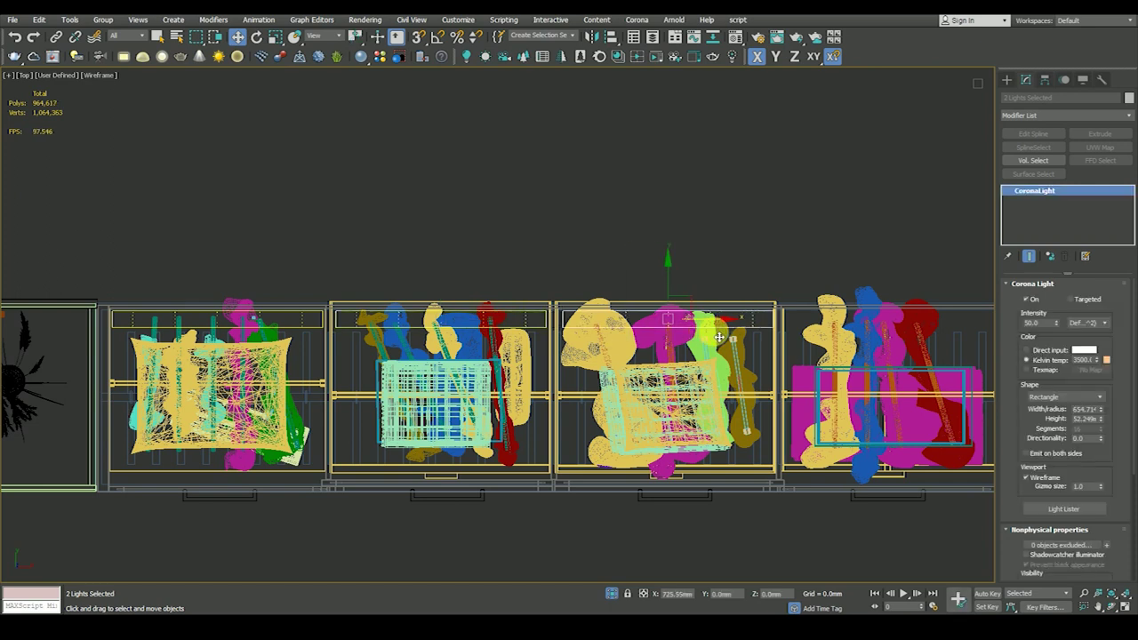
left_click(584, 363)
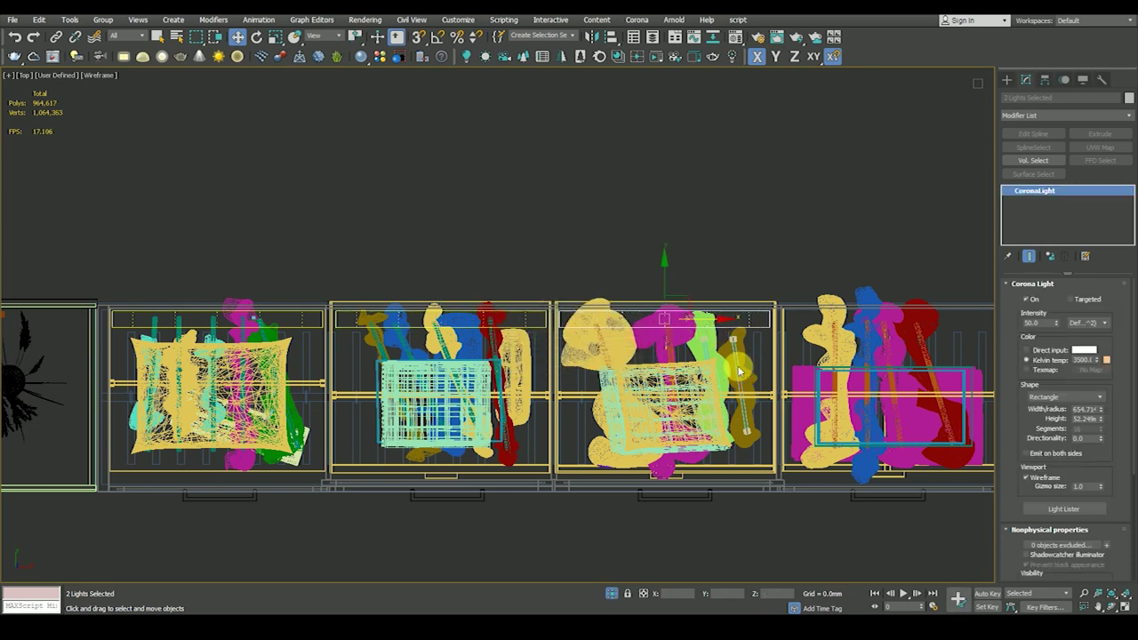
middle_click_drag(708, 336, 551, 335)
left_click_drag(557, 303, 782, 329, "shift")
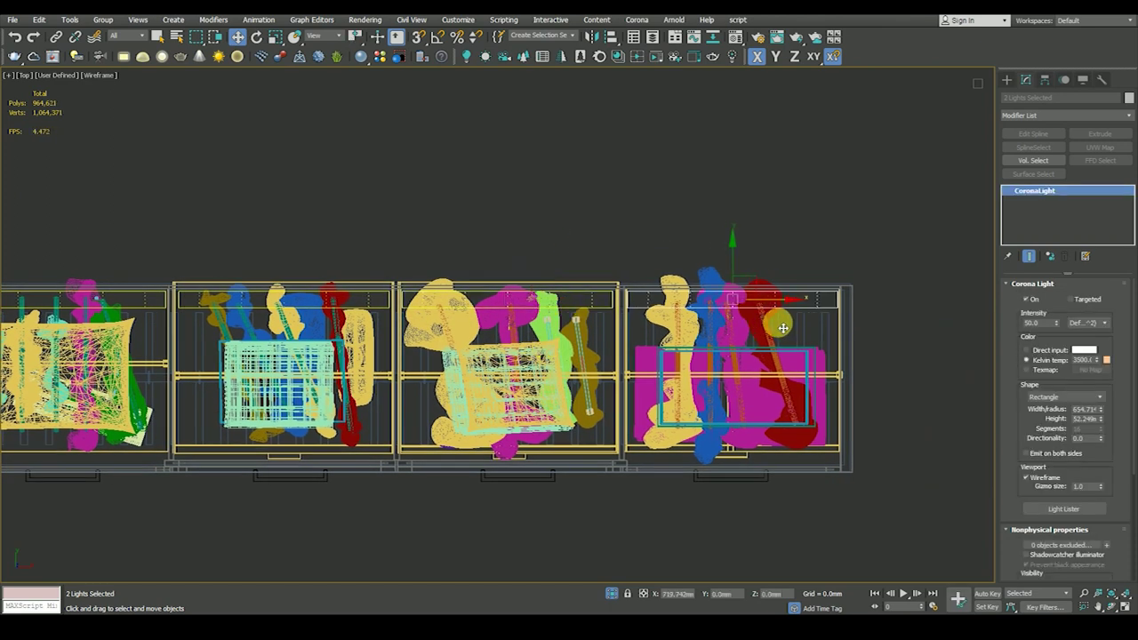
left_click(579, 363)
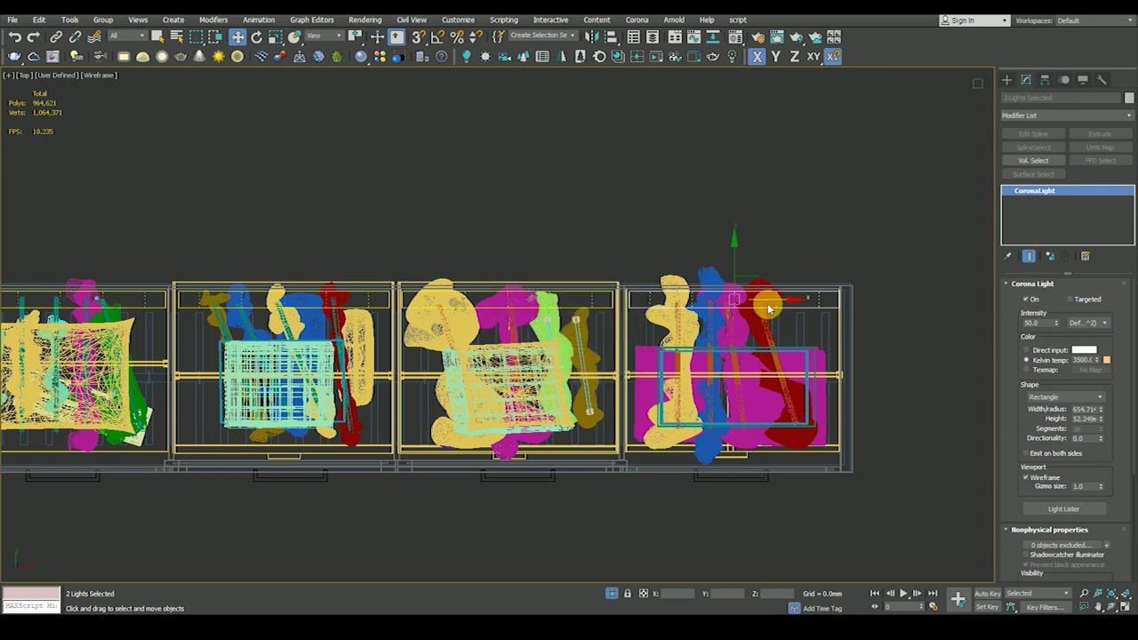
scroll(776, 308, "up", 2)
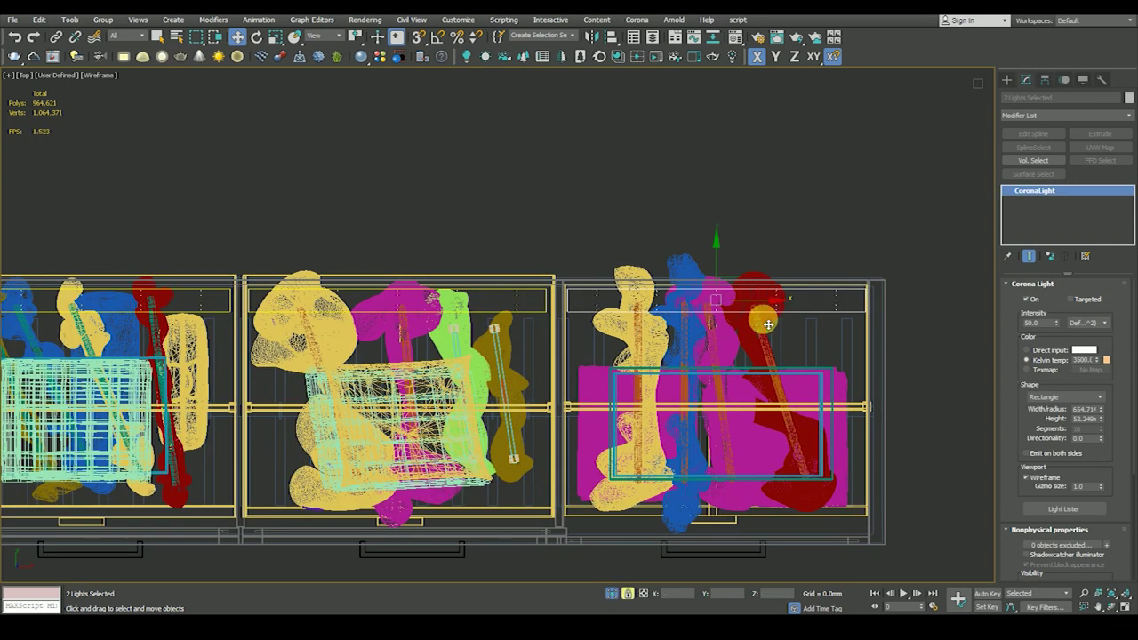
key("f")
scroll(755, 289, "down", 2)
scroll(672, 236, "down", 3)
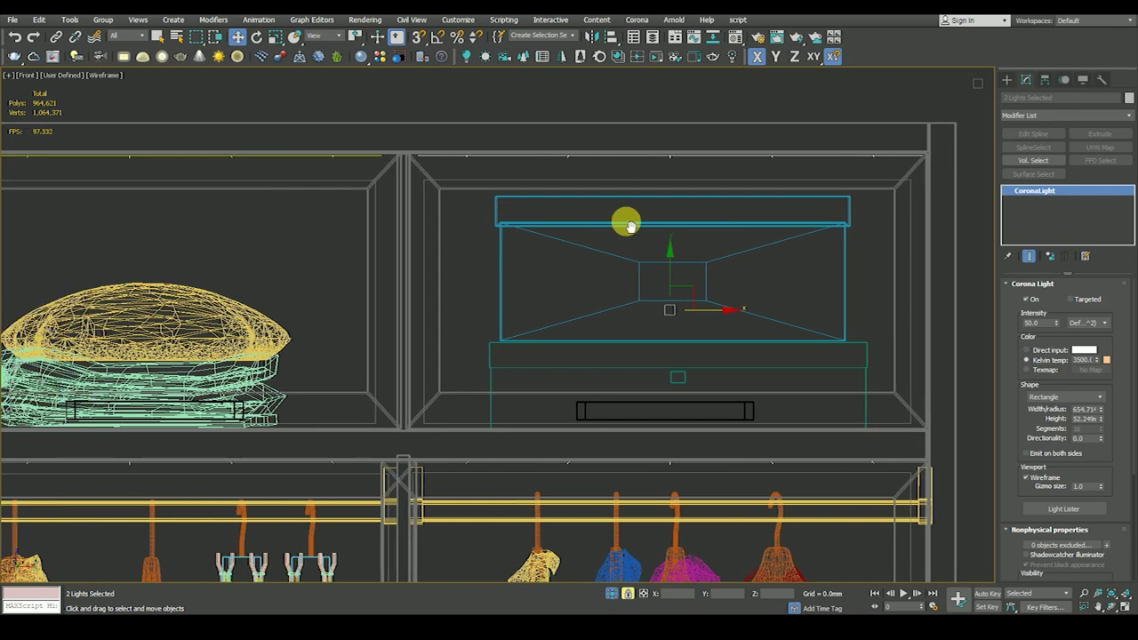
Step: Orbit around the wardrobe to review the lights shaded, then return to wireframe
mouse_move(655, 272)
middle_mouse_down("alt")
mouse_move(671, 241)
mouse_move(635, 240)
mouse_move(622, 254)
middle_mouse_up("alt")
key("F3")
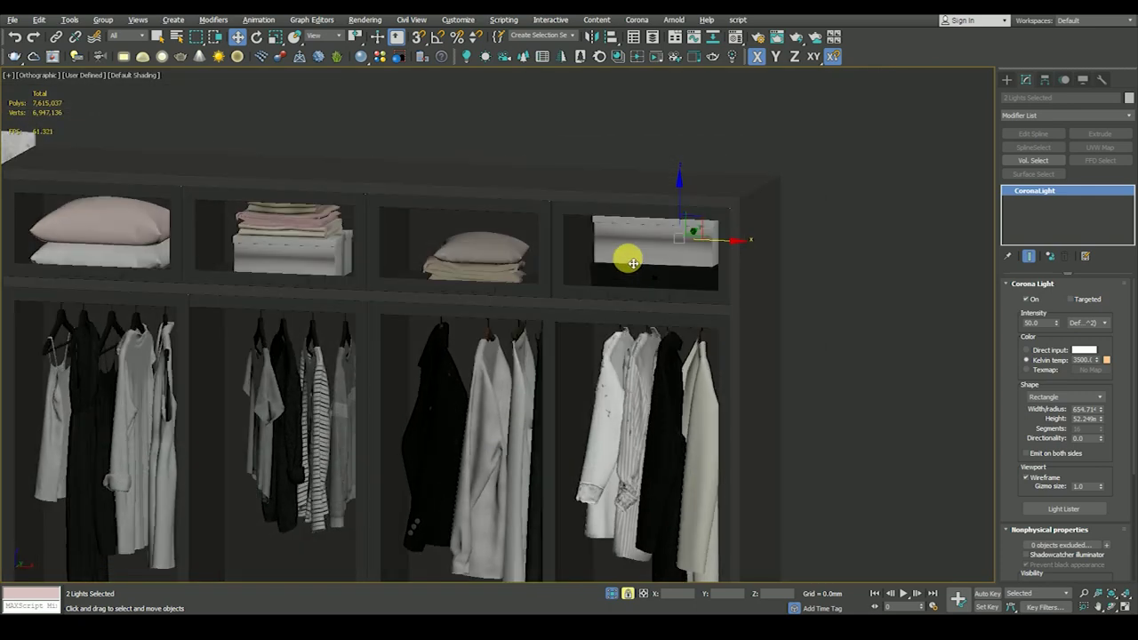
scroll(633, 247, "up", 2)
scroll(633, 236, "down", 1)
scroll(635, 223, "down", 1)
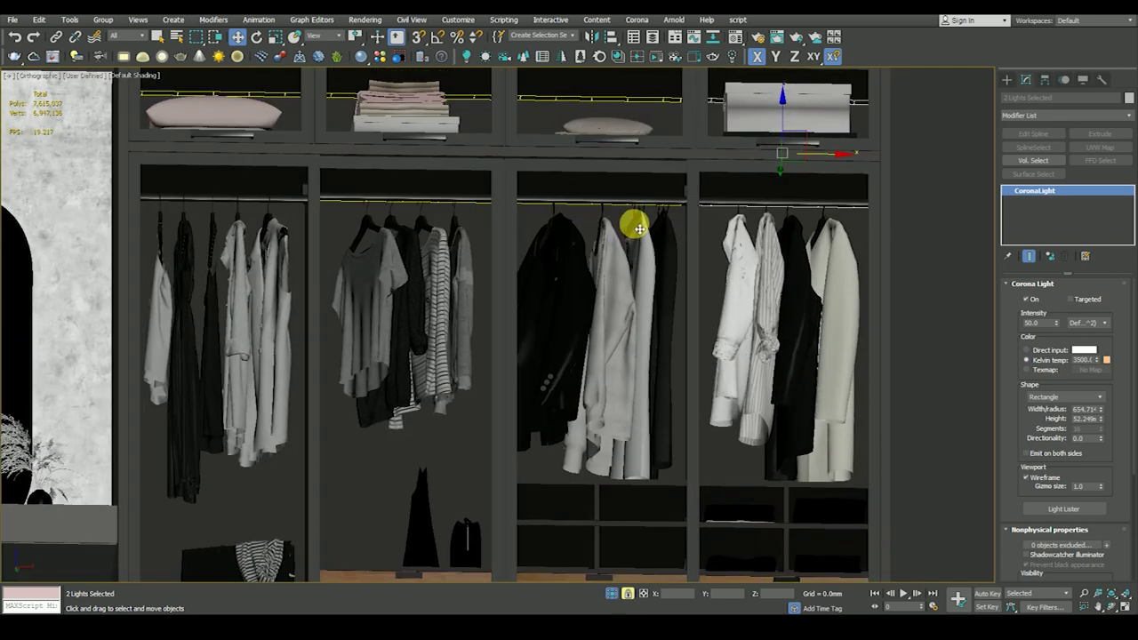
scroll(653, 206, "down", 1)
mouse_move(684, 338)
middle_mouse_down("alt")
mouse_move(699, 341)
mouse_move(673, 350)
middle_mouse_up("alt")
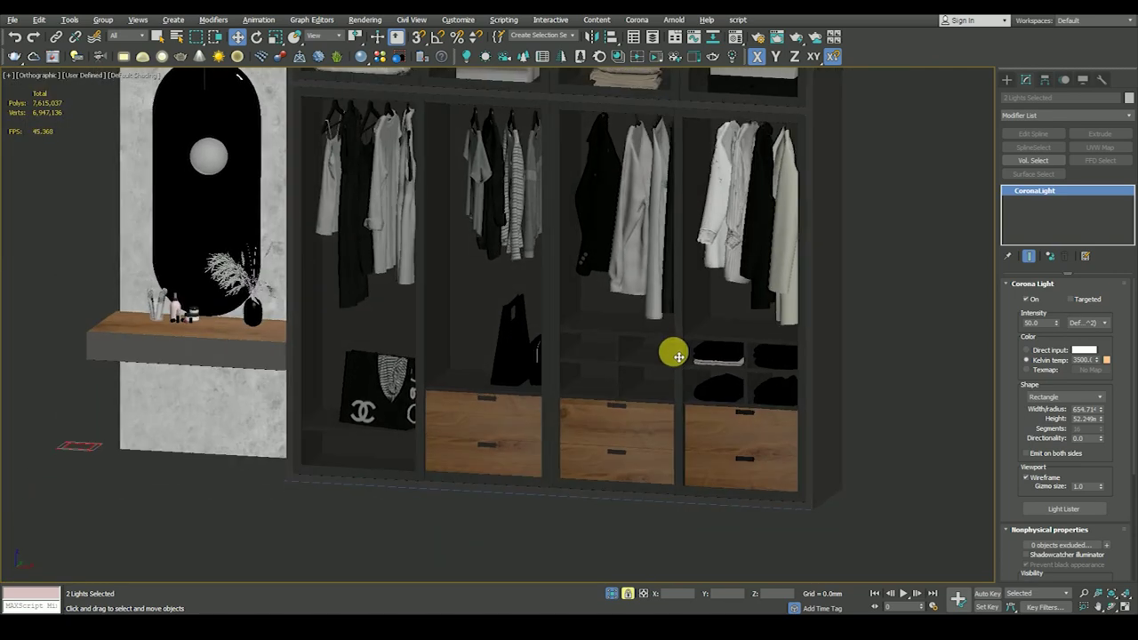
key("F3")
Step: In the Front view, clear the selection and open the Selection Filter dropdown
middle_click_drag(843, 208, 747, 275)
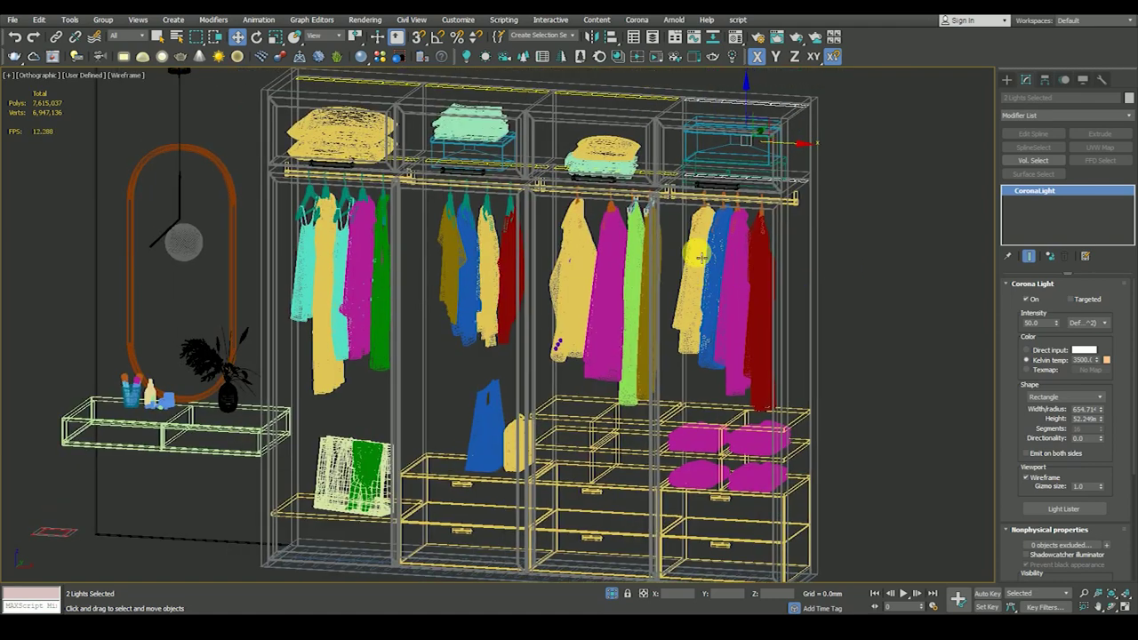
key("f")
key("ctrl+d")
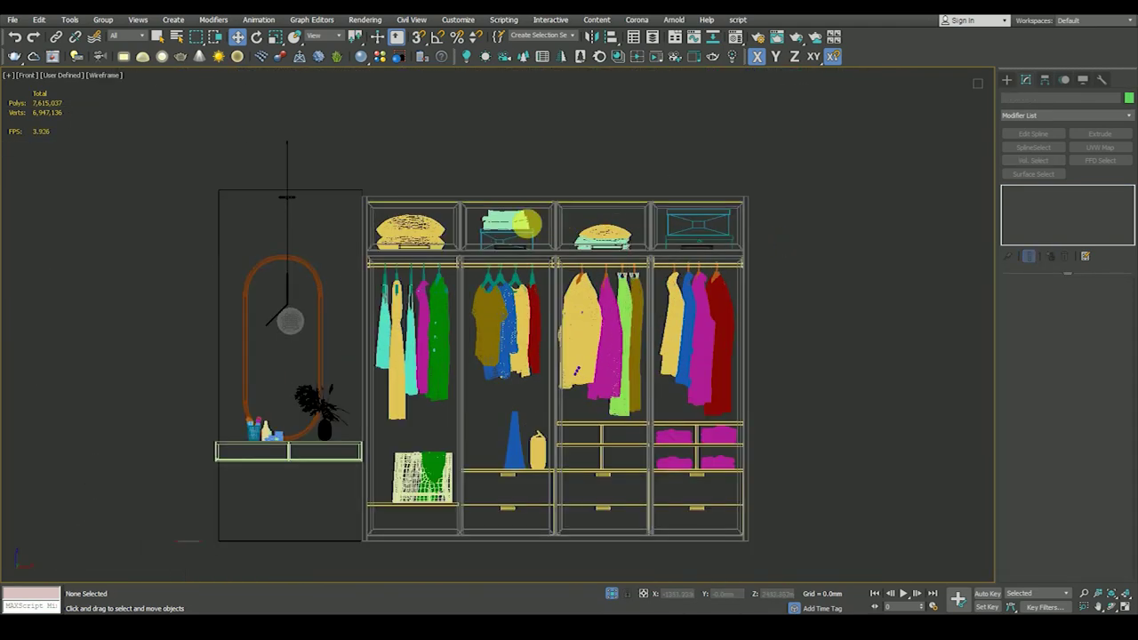
scroll(378, 246, "up", 3)
scroll(382, 223, "up", 3)
scroll(386, 198, "up", 2)
left_click(136, 37)
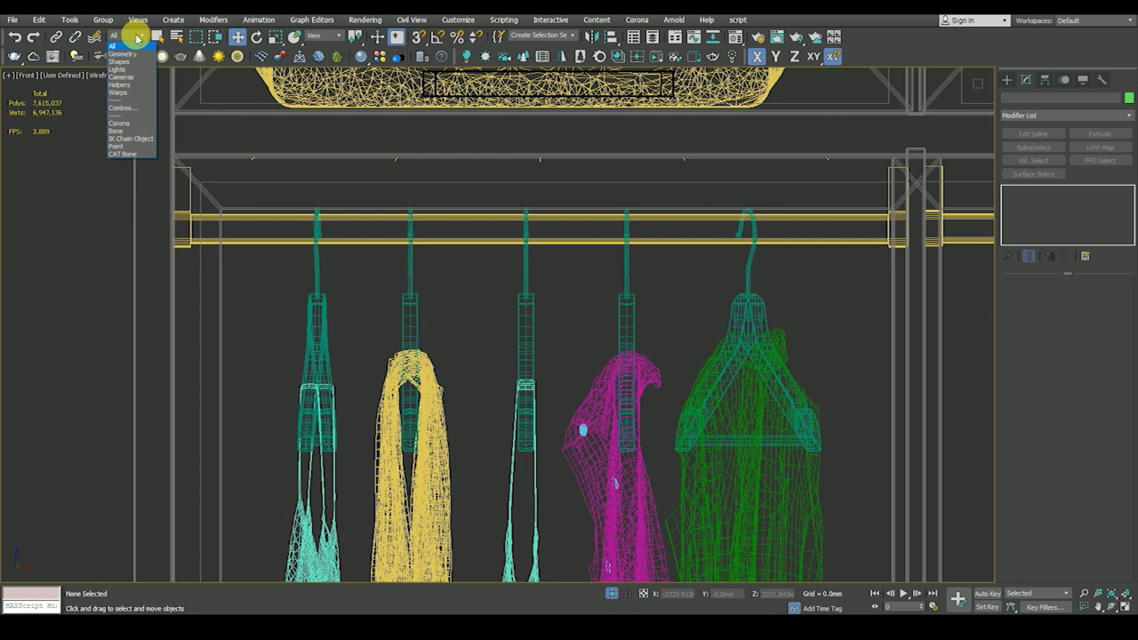
Step: With the Selection Filter on Lights, clone a shelf CoronaLight downward and place the copy at the basket shelf
left_click(123, 71)
left_click(354, 147)
scroll(406, 191, "down", 3)
scroll(452, 208, "down", 3)
scroll(465, 198, "down", 1)
middle_click_drag(470, 259, 469, 276)
left_click_drag(450, 230, 435, 544, "shift")
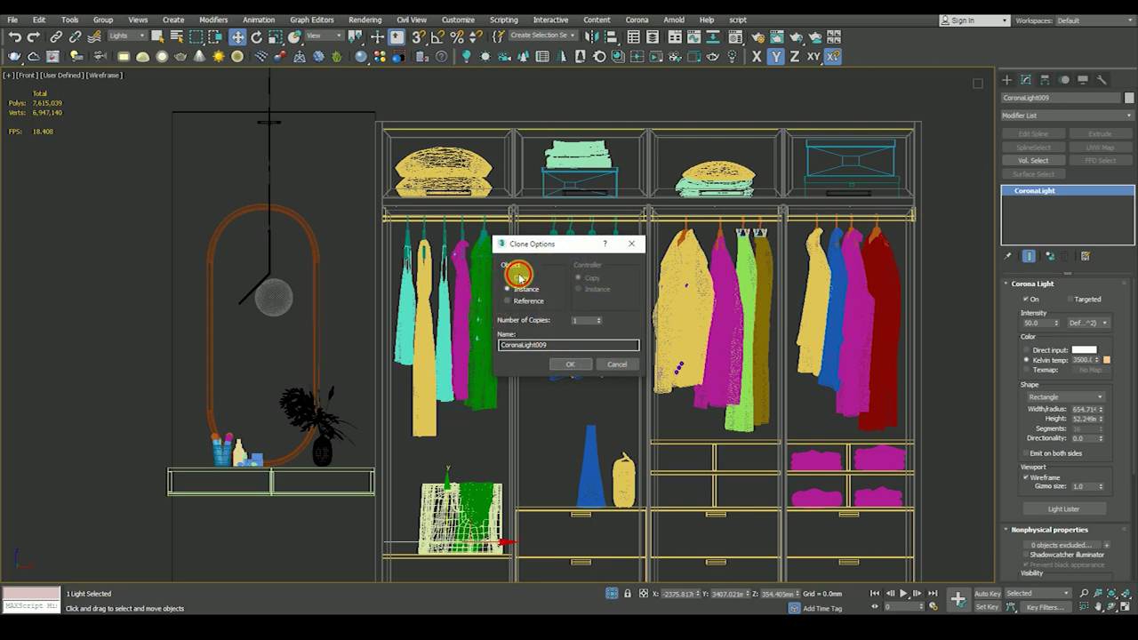
left_click(574, 374)
scroll(513, 457, "up", 5)
scroll(517, 374, "up", 2)
left_click_drag(520, 376, 524, 436)
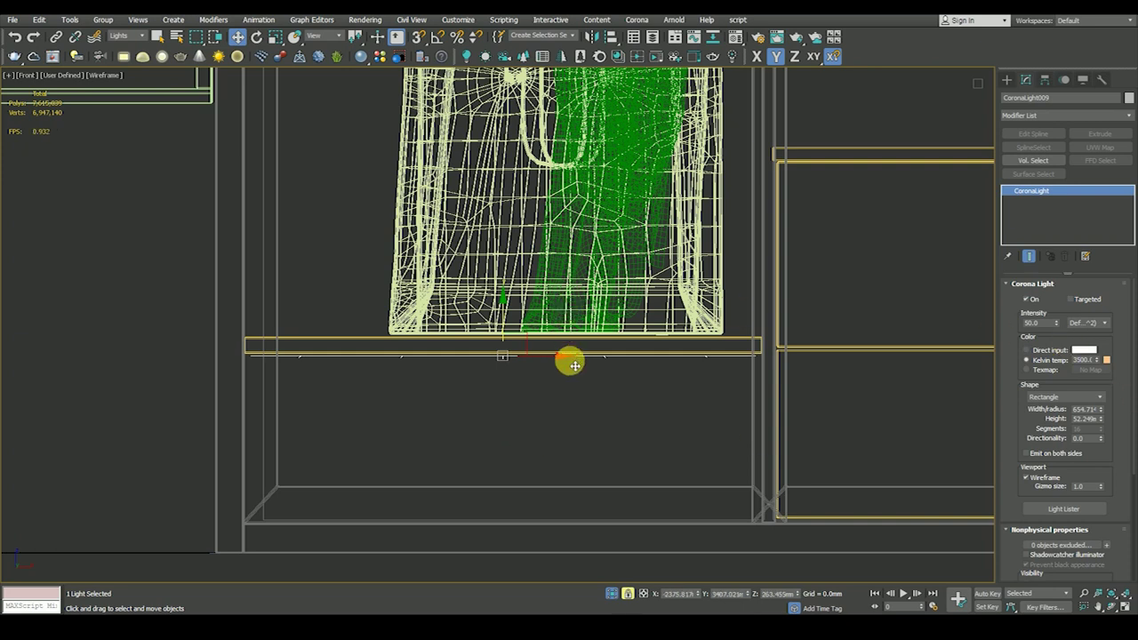
middle_click_drag(508, 395, 509, 405)
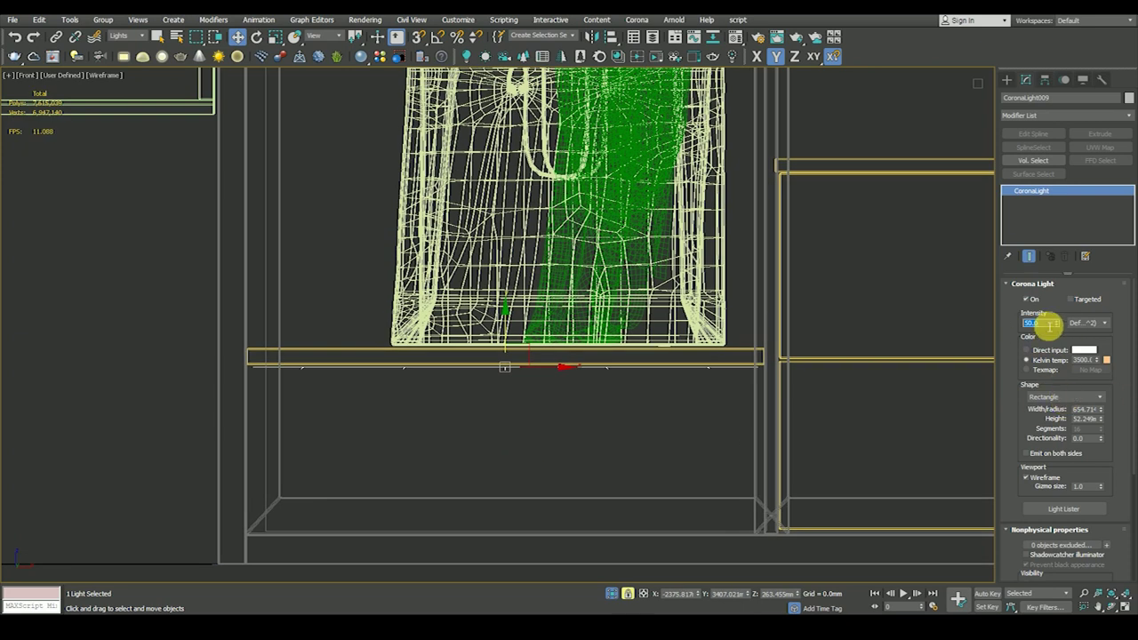
Step: Toggle wireframe, shaded and edged-faces display, clear the selection, and orbit to a three-quarter wardrobe view
key("F3")
scroll(774, 419, "down", 3)
scroll(531, 381, "down", 4)
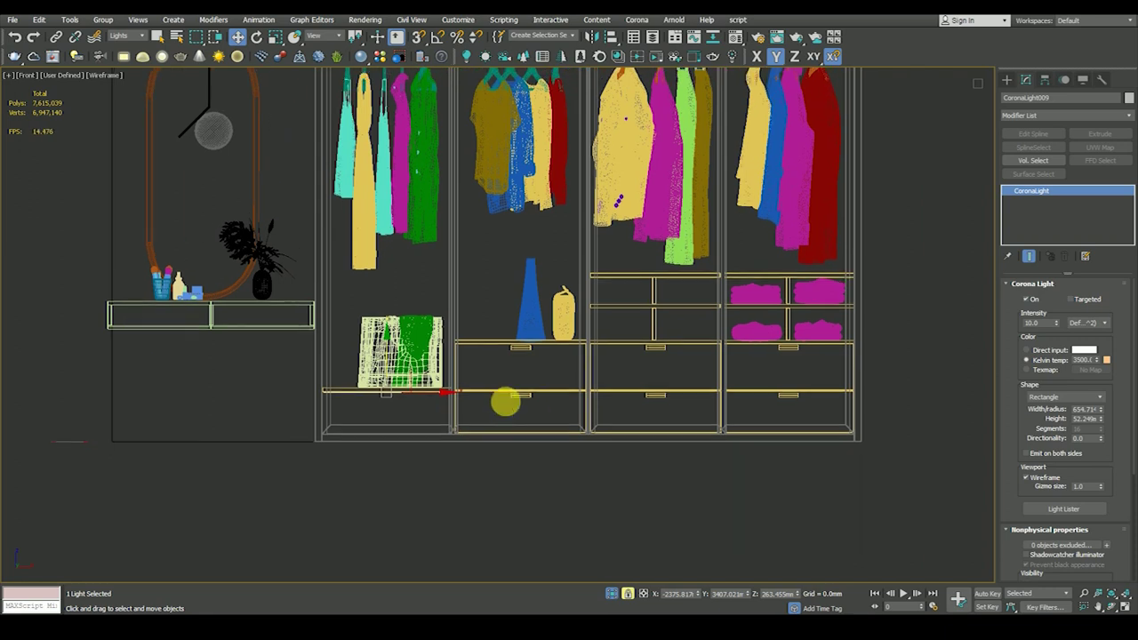
scroll(498, 406, "up", 1)
middle_click_drag(549, 392, 437, 417)
key("F3")
scroll(579, 338, "up", 4)
scroll(588, 343, "down", 4)
key("F3")
key("F4")
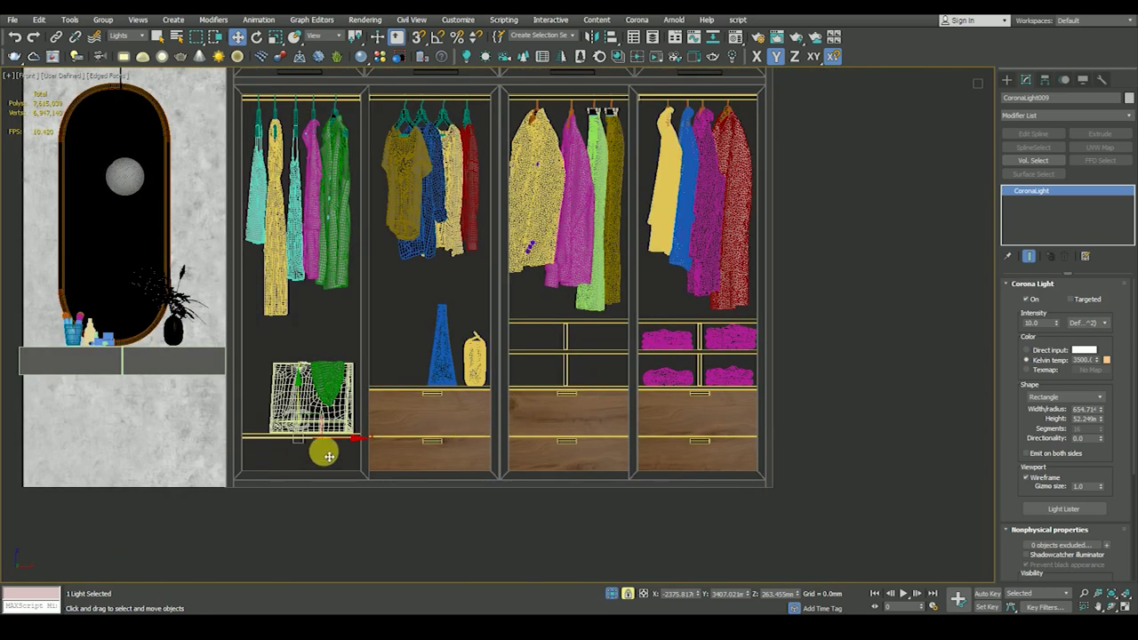
left_click(328, 456)
scroll(331, 453, "down", 3)
mouse_move(335, 450)
middle_mouse_down()
mouse_move(388, 361)
mouse_move(346, 396)
middle_mouse_up()
scroll(222, 244, "up", 4)
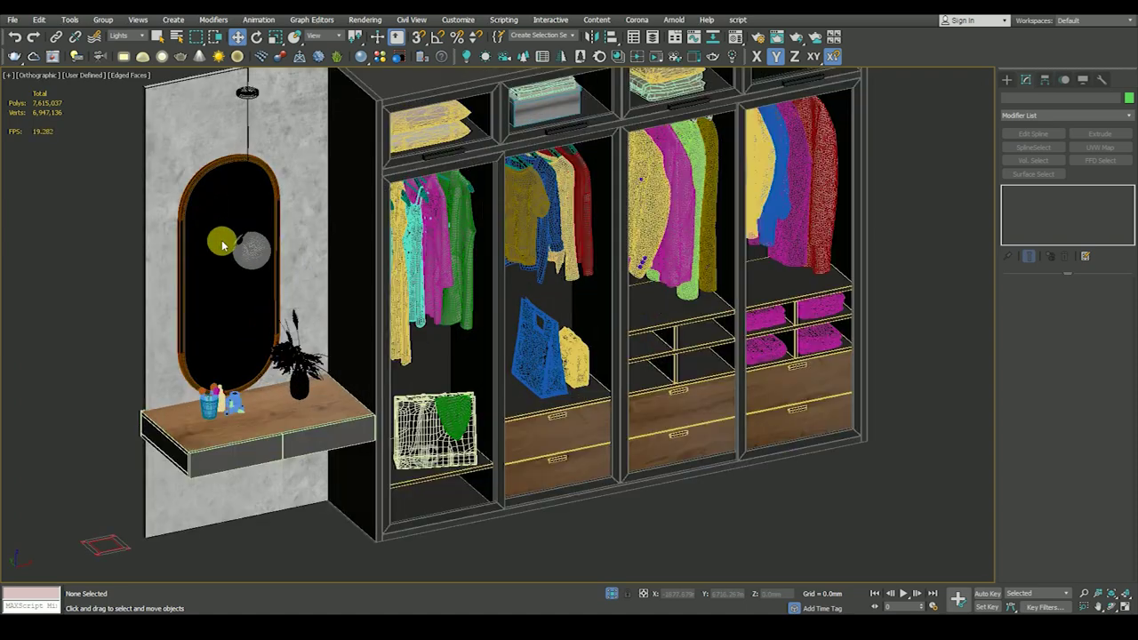
Step: Orbit around the wardrobe and mirror, switching between wireframe and shaded display, with selection kept to lights
middle_click_drag(223, 245, 325, 305, "alt")
scroll(325, 305, "up", 3)
key("F3")
left_click(120, 38)
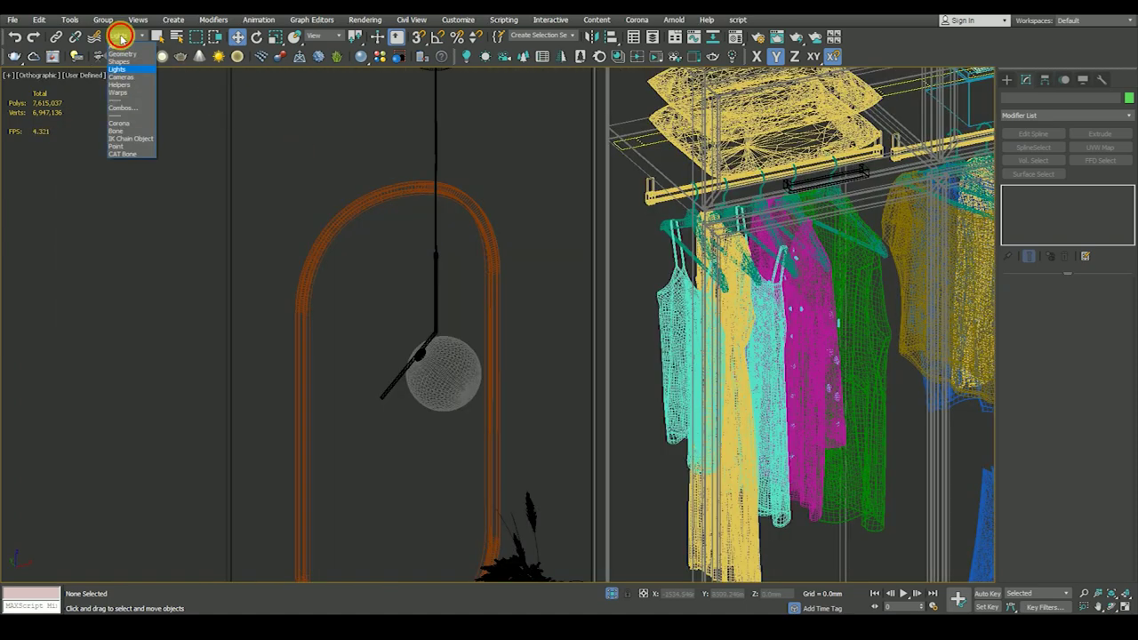
left_click(138, 177)
key("F3")
middle_click_drag(357, 217, 430, 402, "alt")
scroll(431, 402, "down", 3)
scroll(460, 180, "up", 5)
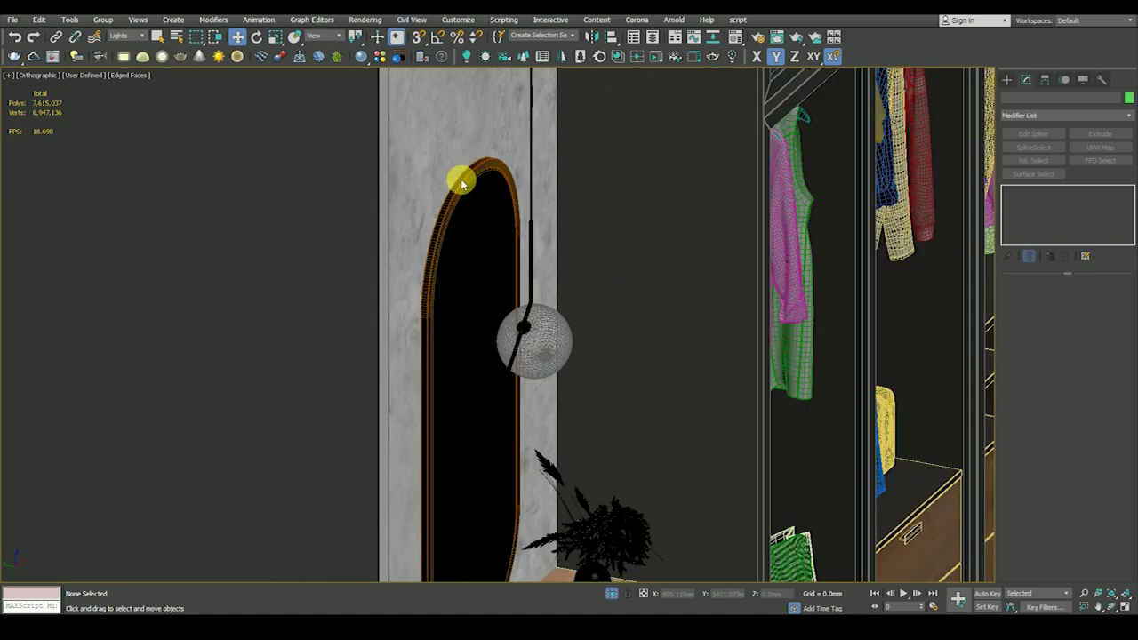
key("F3")
scroll(468, 203, "down", 7)
middle_click_drag(468, 204, 452, 193, "alt")
key("F3")
key("F4")
middle_click_drag(463, 372, 432, 394, "alt")
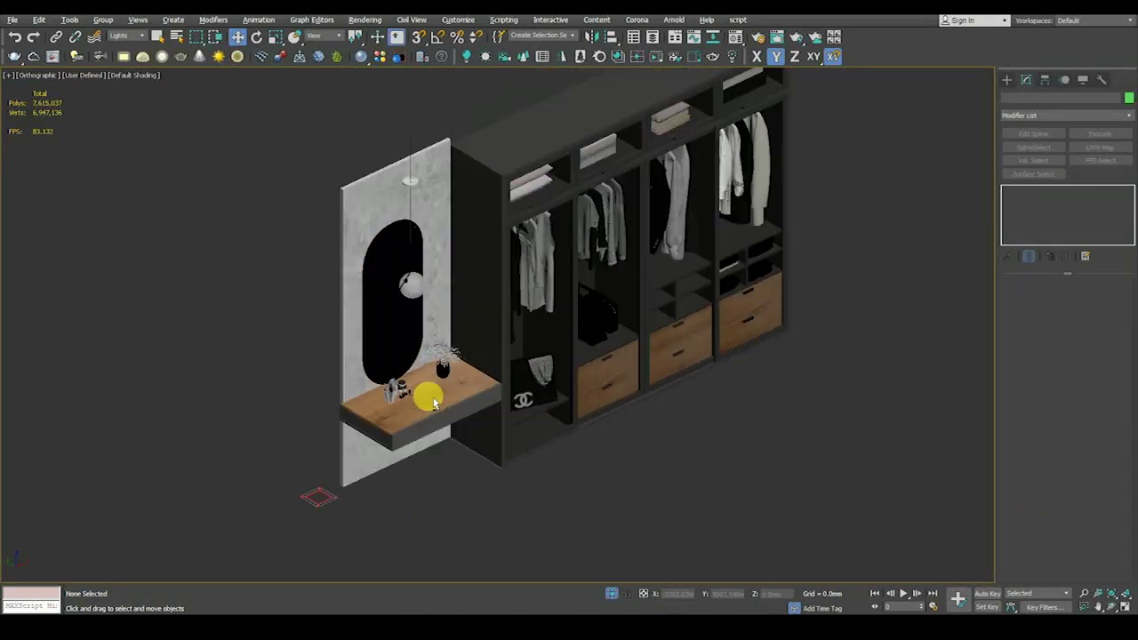
Step: Set the Selection Filter to All and inspect the pendant lamp's glass sphere in Top and orthographic views
left_click(120, 37)
left_click(125, 68)
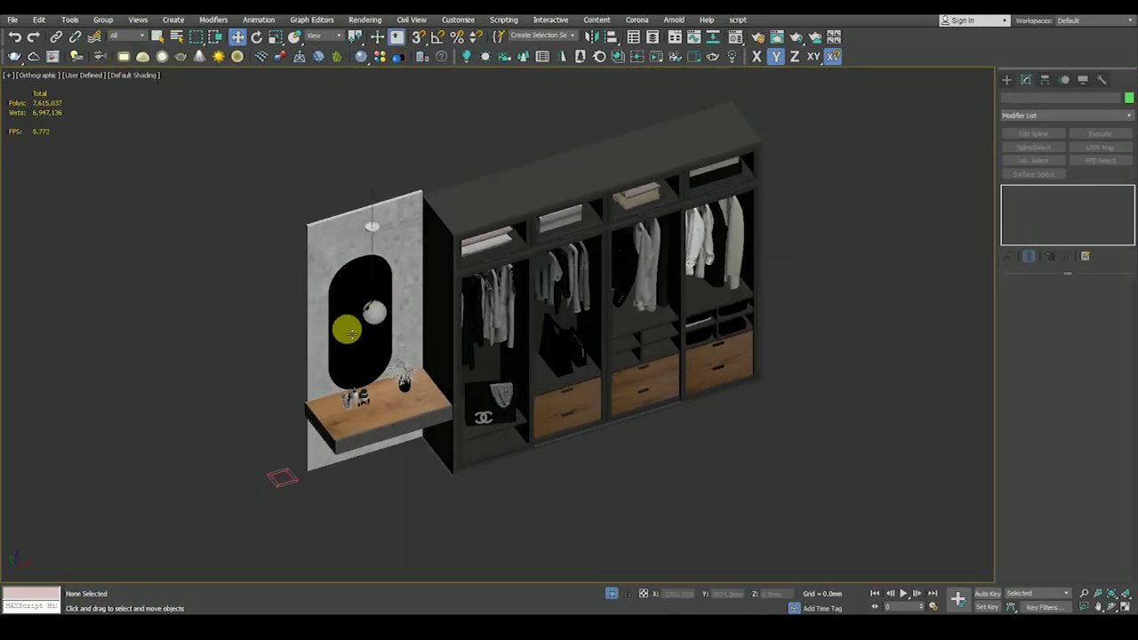
scroll(347, 329, "up", 4)
key("t")
key("F3")
left_click(1083, 79)
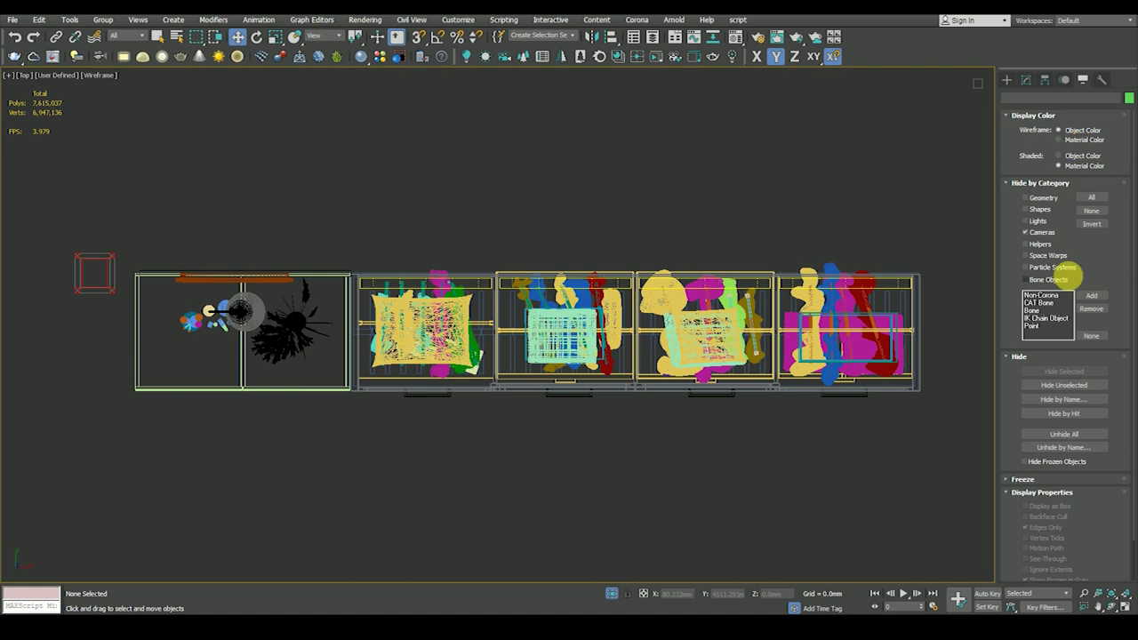
scroll(209, 311, "up", 6)
scroll(209, 310, "up", 3)
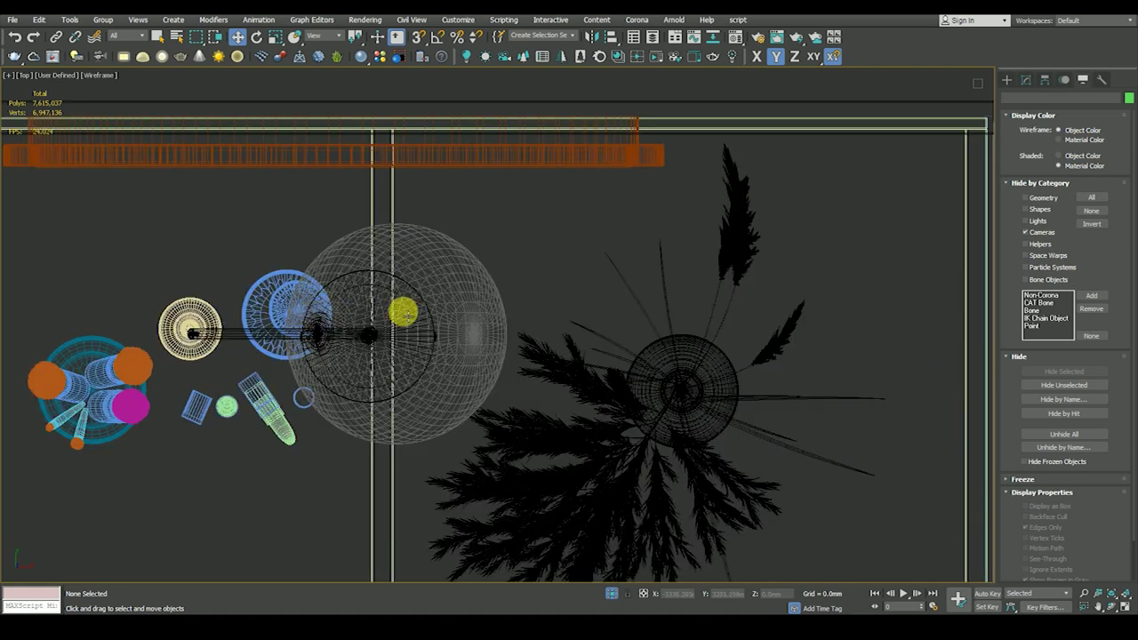
left_click(460, 290)
key("F3")
key("u")
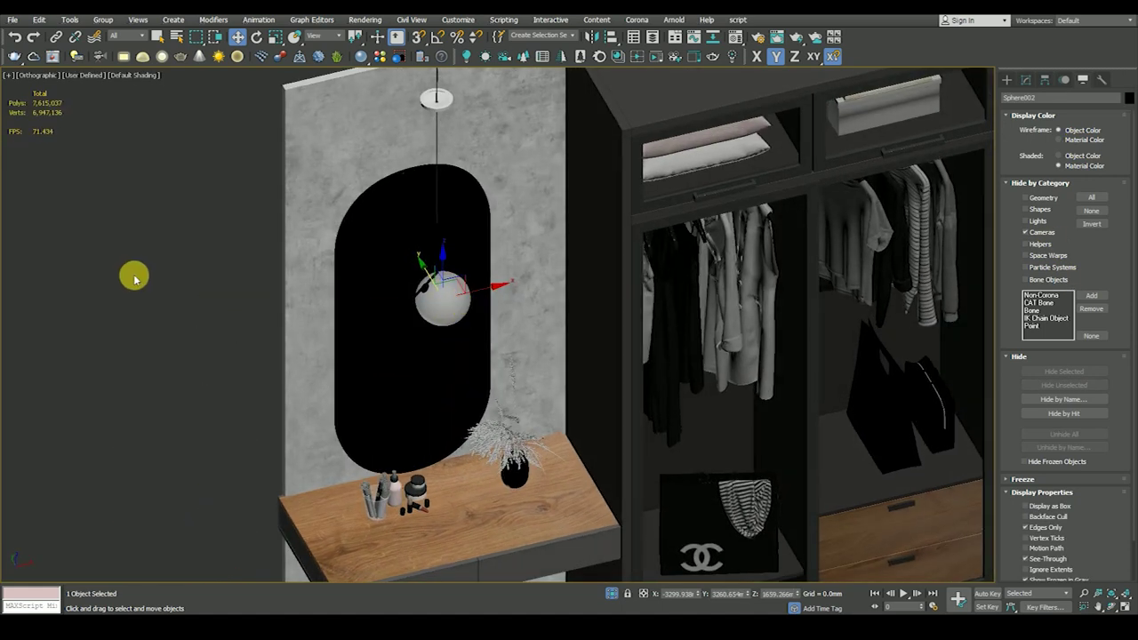
Step: Clear the selection and bring up the Corona lights category in the Create panel
left_click(134, 278)
key("F4")
scroll(445, 291, "up", 8)
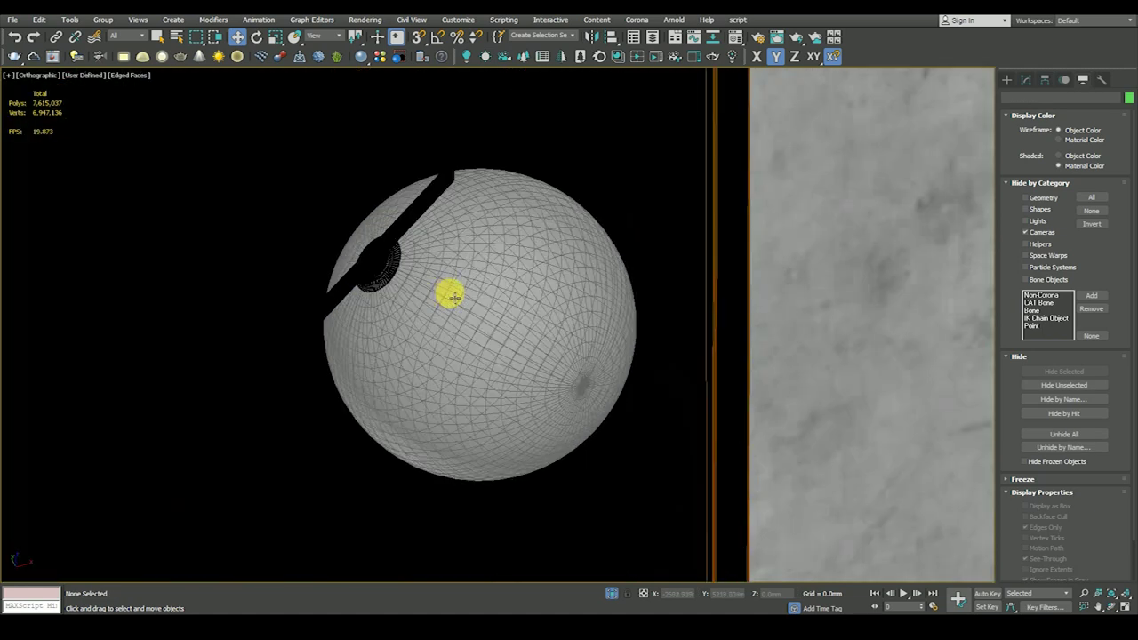
scroll(469, 296, "down", 5)
scroll(468, 296, "down", 5)
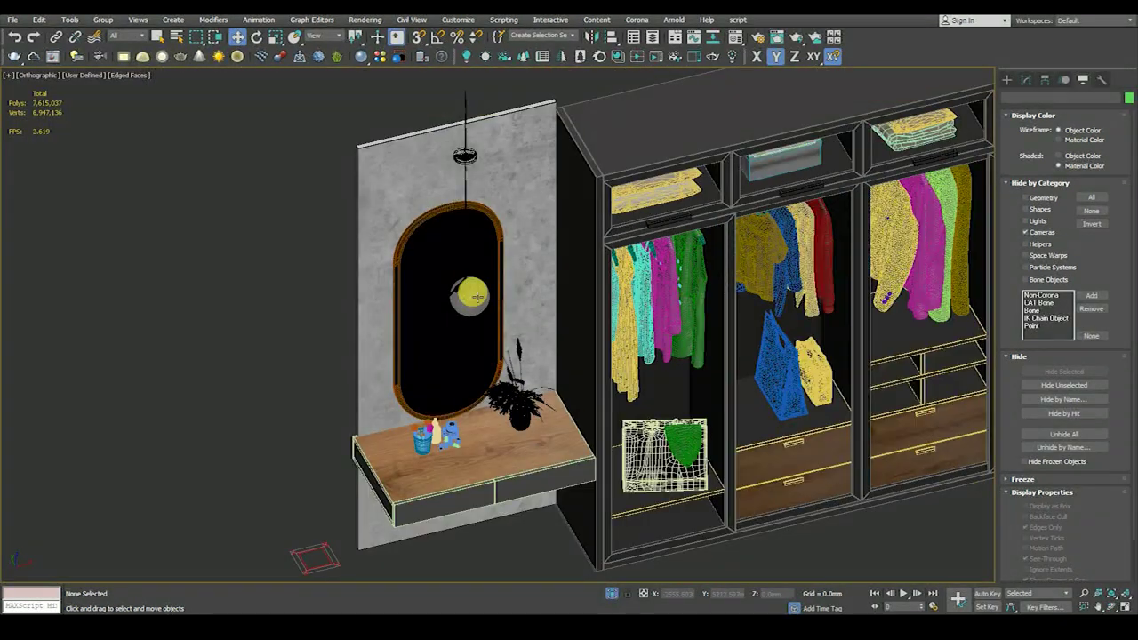
left_click(1026, 79)
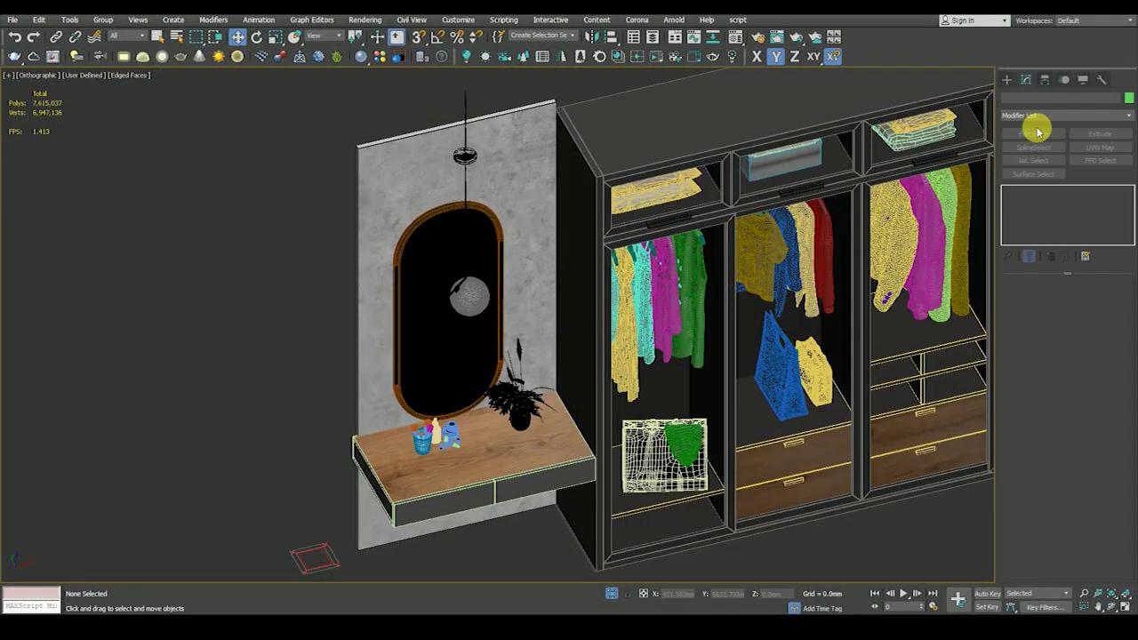
left_click(1007, 79)
key("F4")
scroll(473, 386, "down", 3)
middle_click_drag(500, 421, 483, 403, "alt")
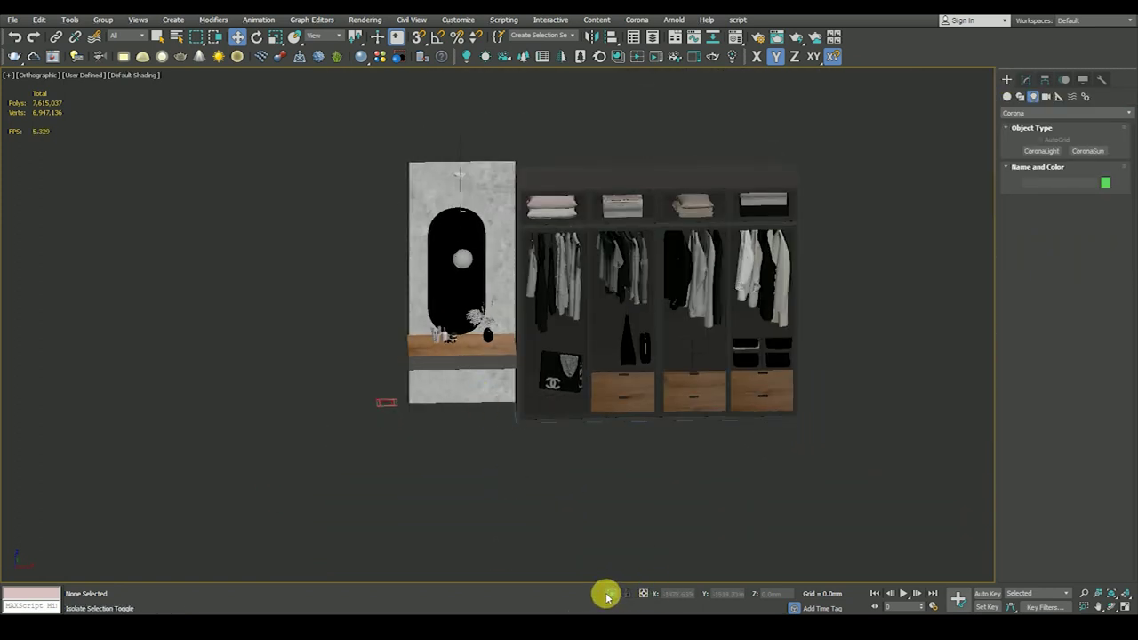
Step: Switch to the two-viewport camera layout and start a fresh Corona render from Render Setup
middle_click_drag(611, 595, 638, 433, "alt")
key("alt+w")
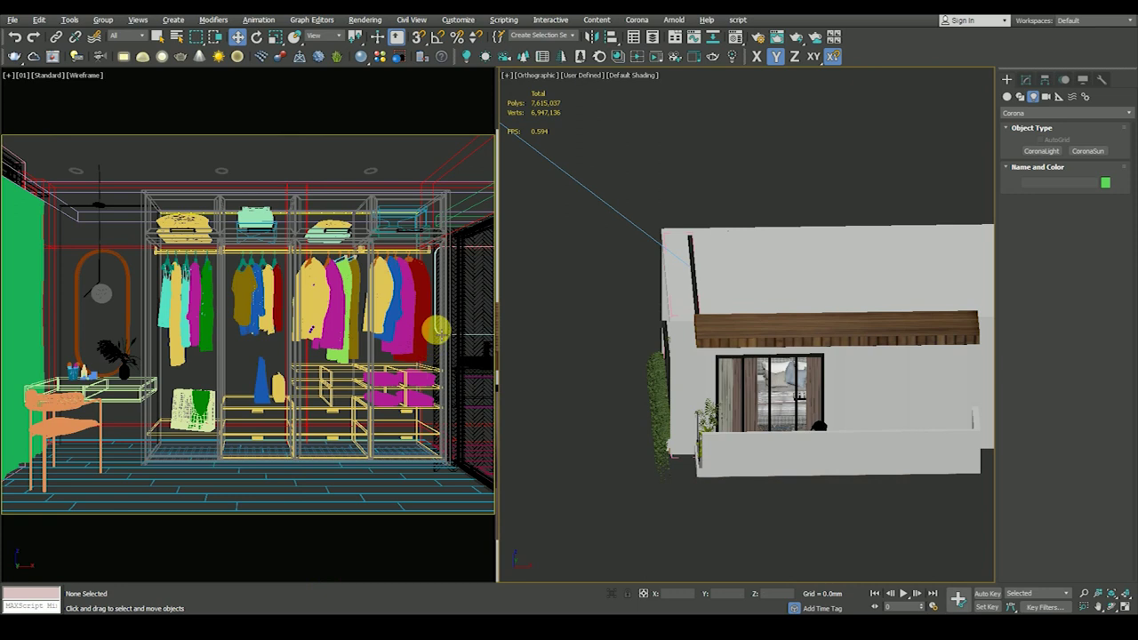
left_click(363, 22)
left_click(385, 81)
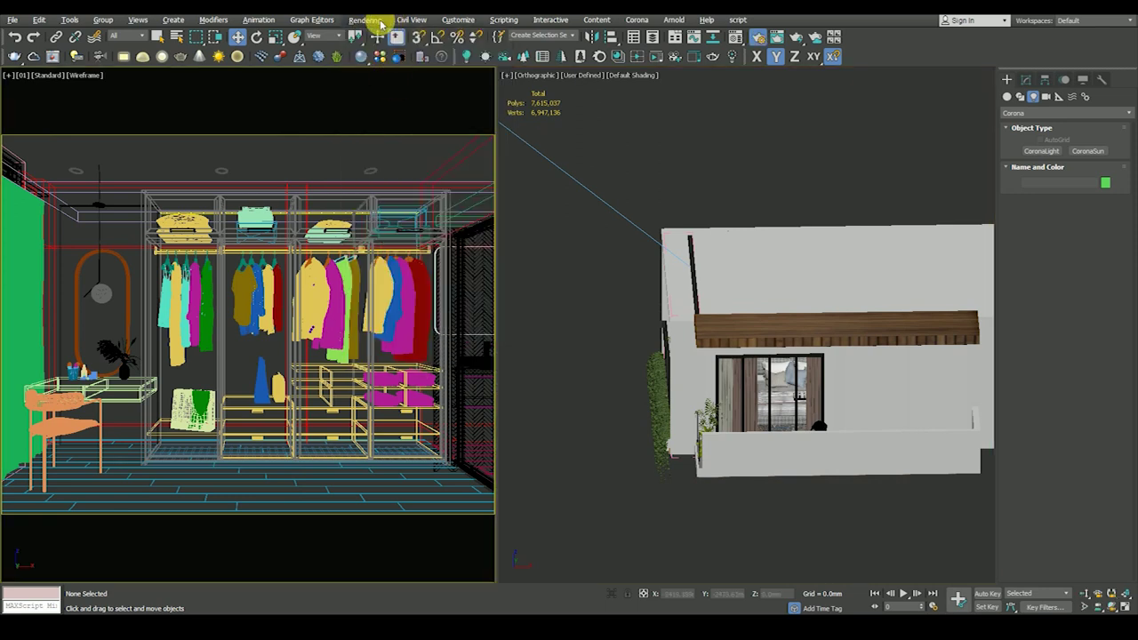
left_click(388, 34)
left_click(644, 176)
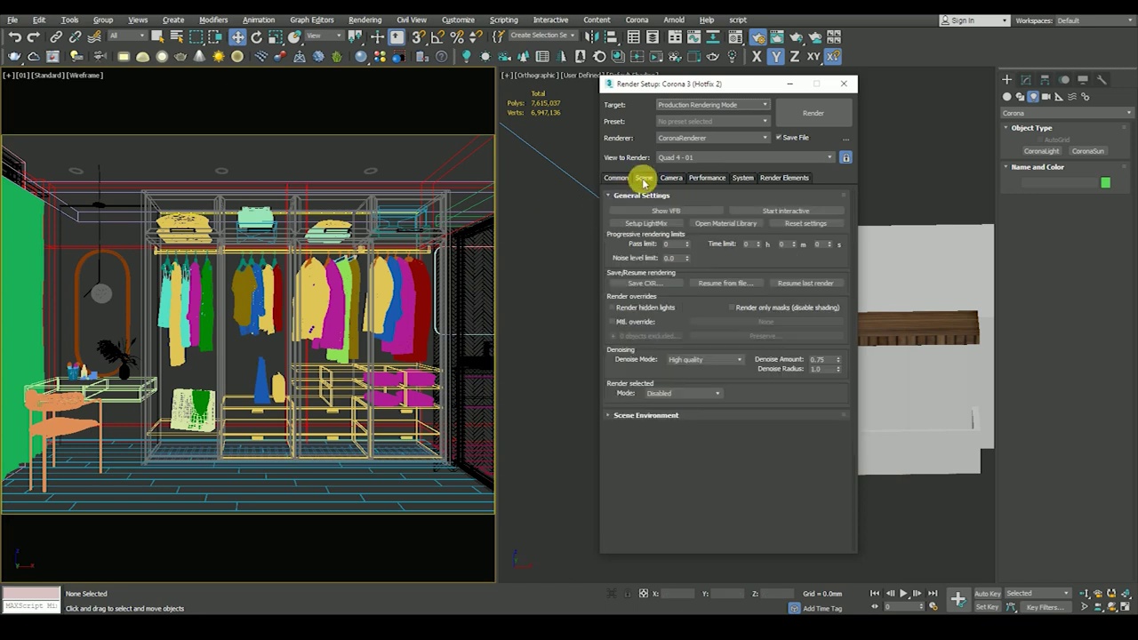
left_click(666, 210)
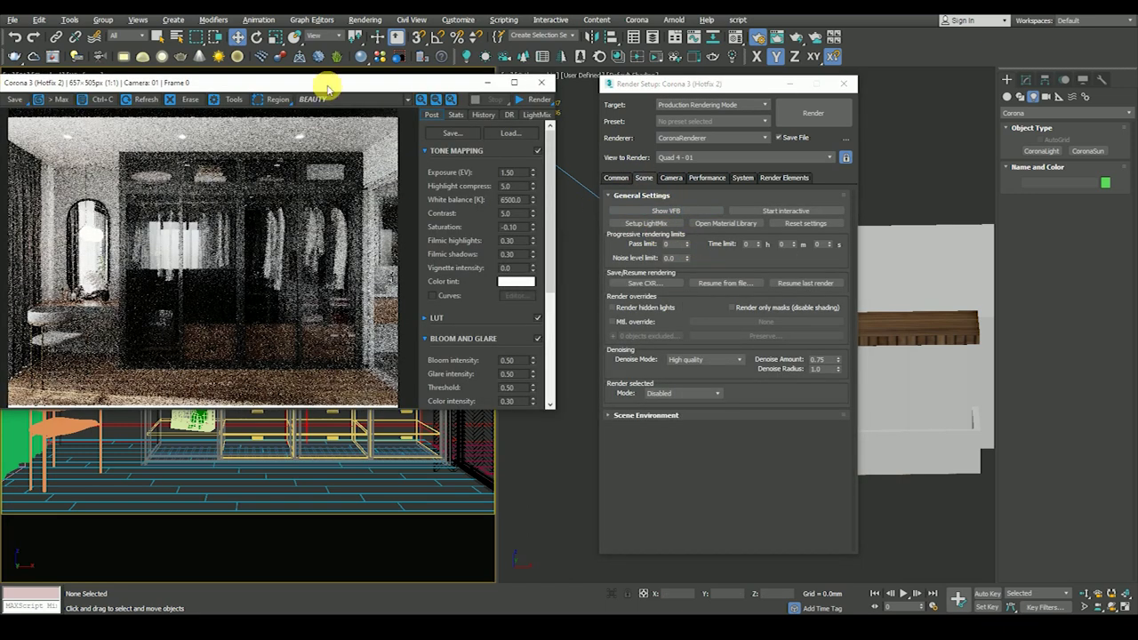
left_click_drag(326, 90, 382, 163)
left_click(590, 174)
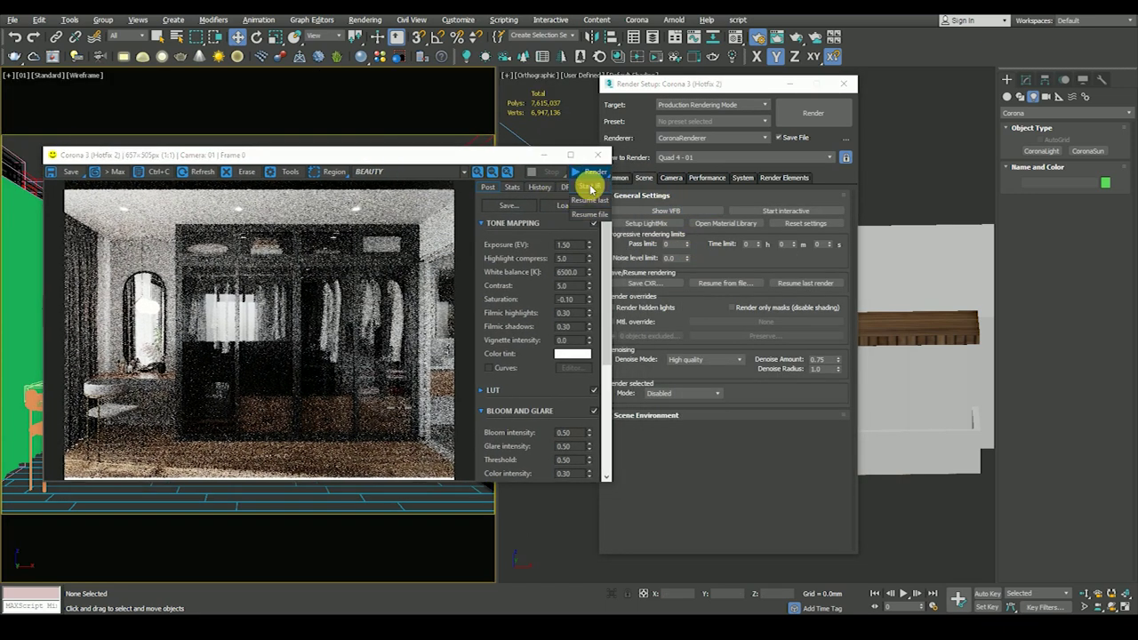
left_click(589, 200)
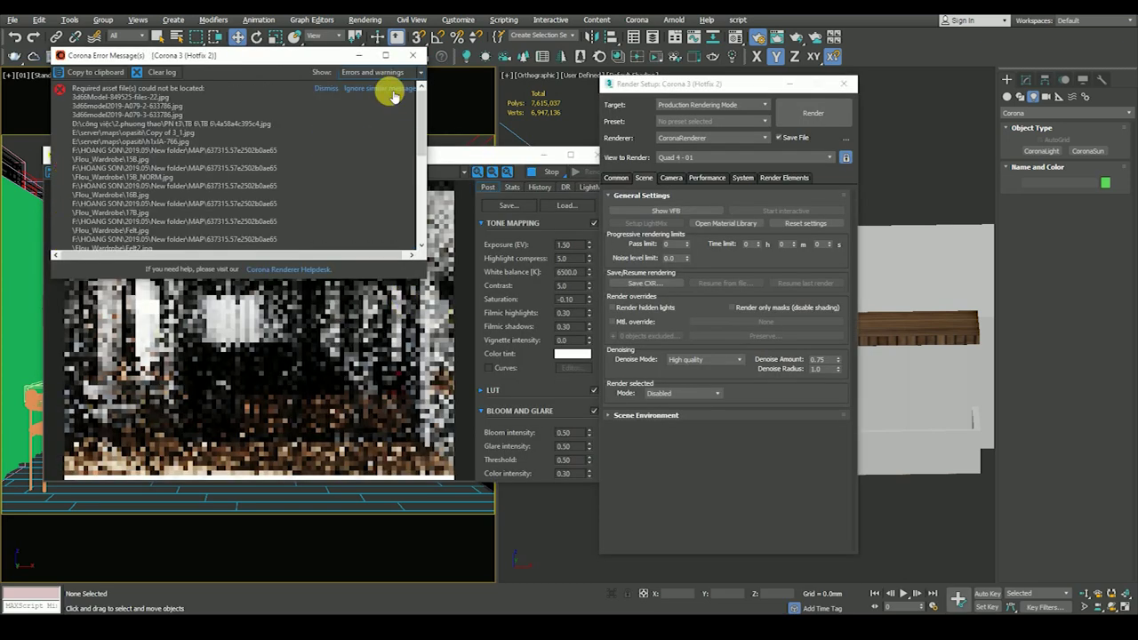
Step: Dismiss the missing-assets error and disable Bloom and Glare in the Corona frame buffer
left_click(415, 62)
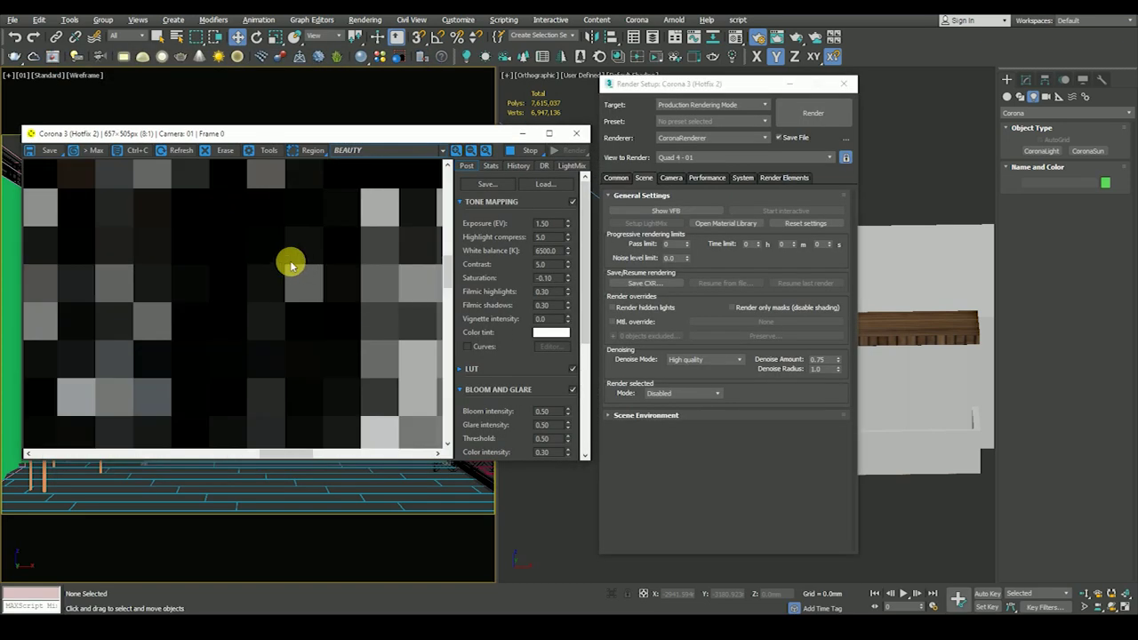
scroll(260, 278, "up", 2)
scroll(267, 278, "down", 2)
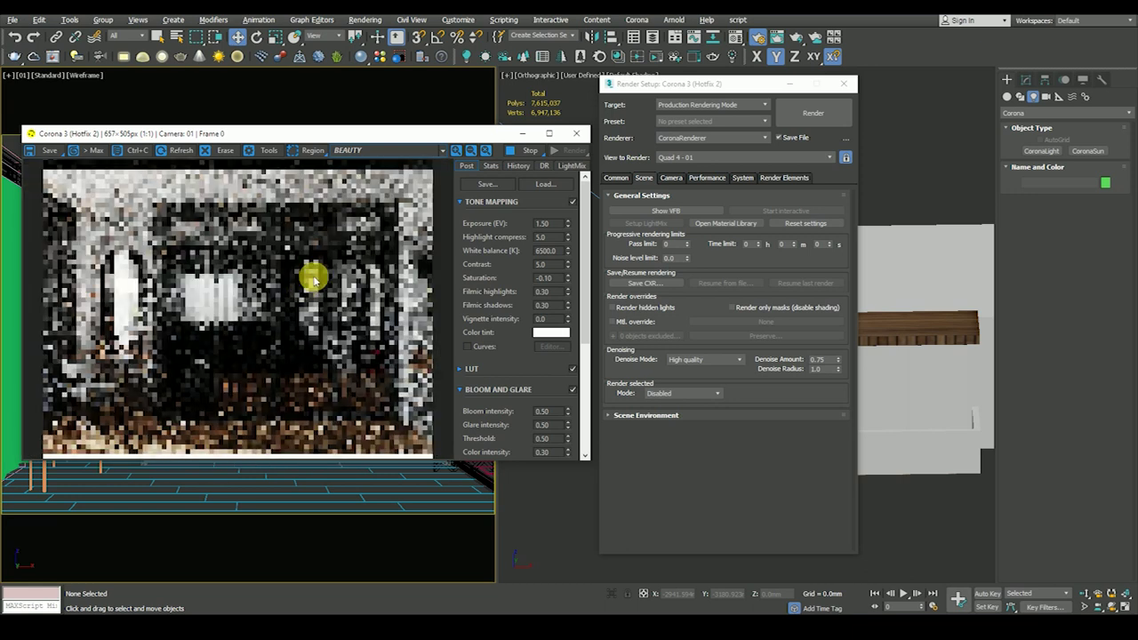
left_click(572, 390)
scroll(578, 356, "down", 2)
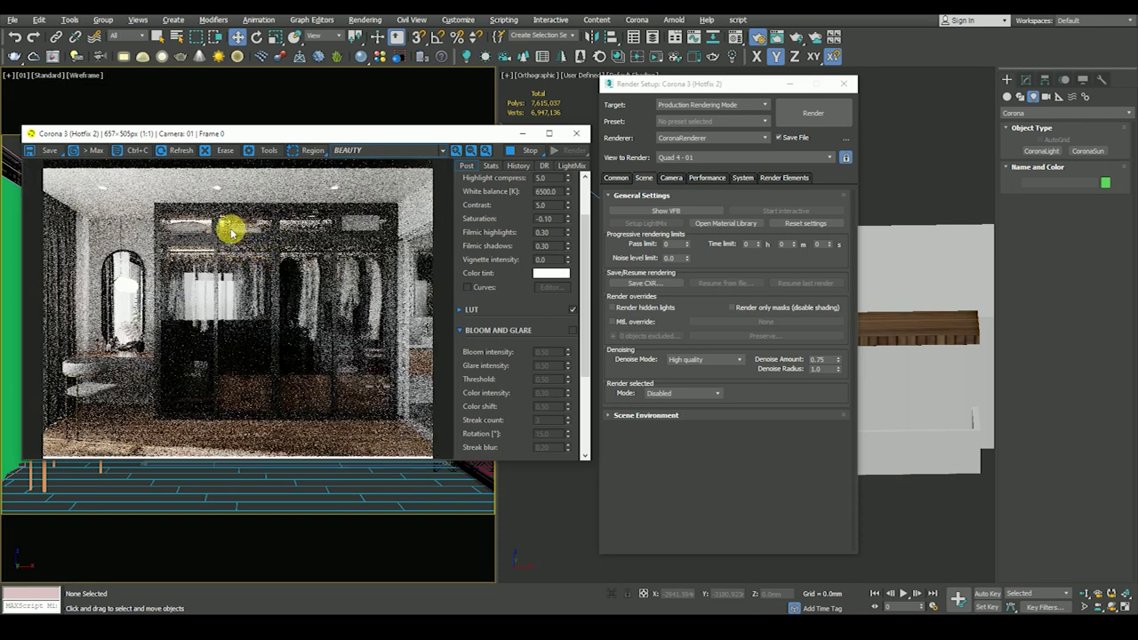
scroll(237, 223, "up", 1)
key("F10")
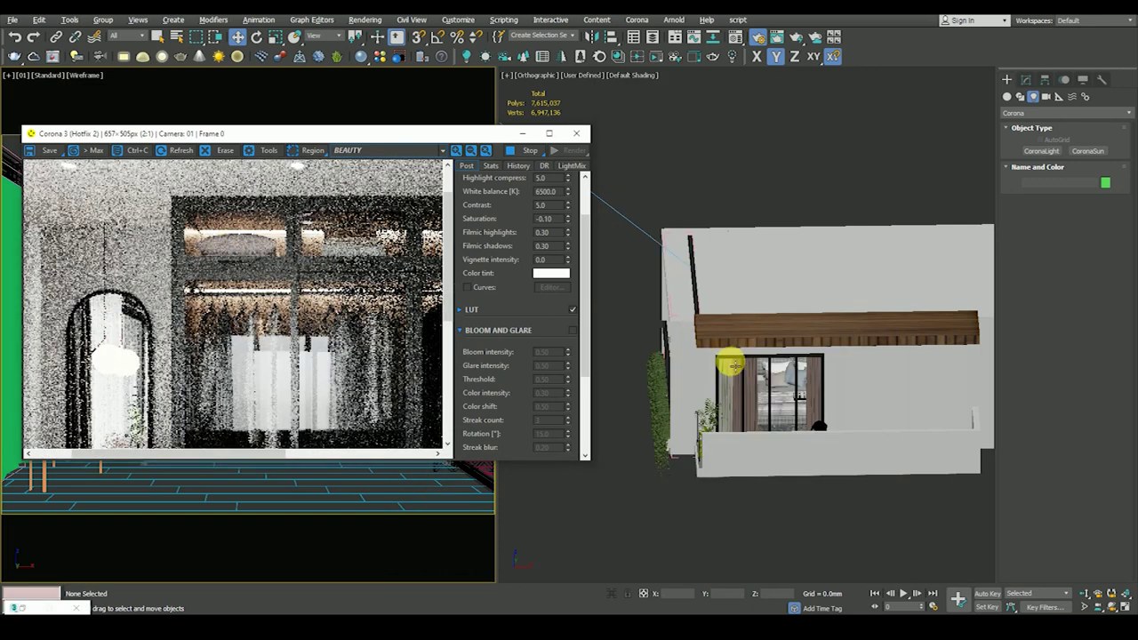
Step: Reset Saturation and Filmic highlights to 0 and Contrast to 1.0
right_click(568, 220)
right_click(569, 234)
right_click(569, 207)
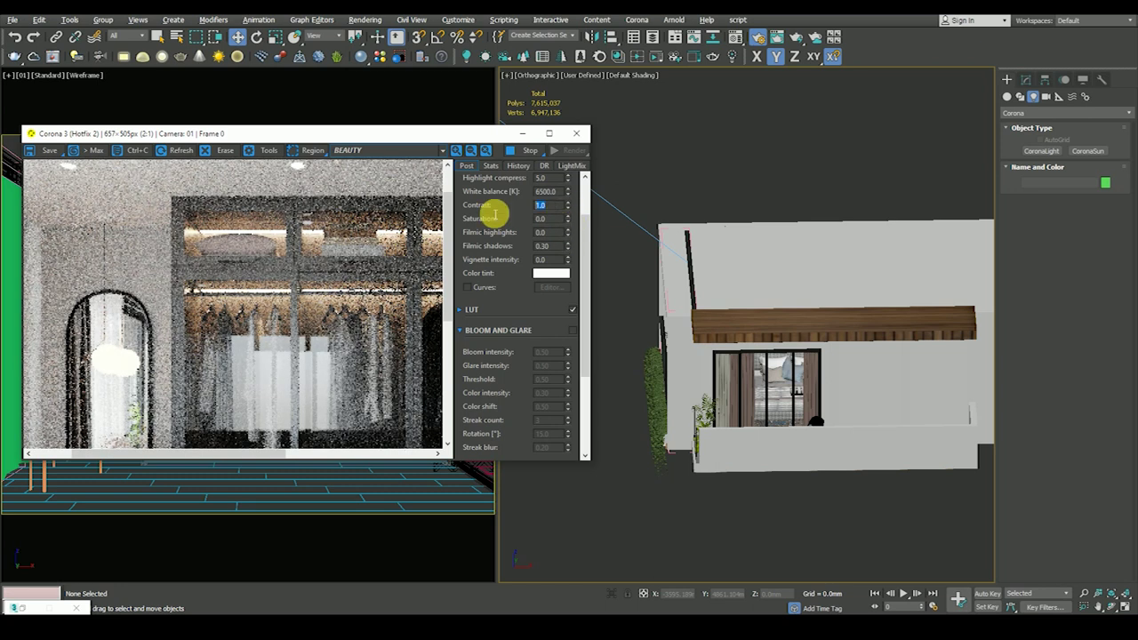
scroll(481, 291, "up", 1)
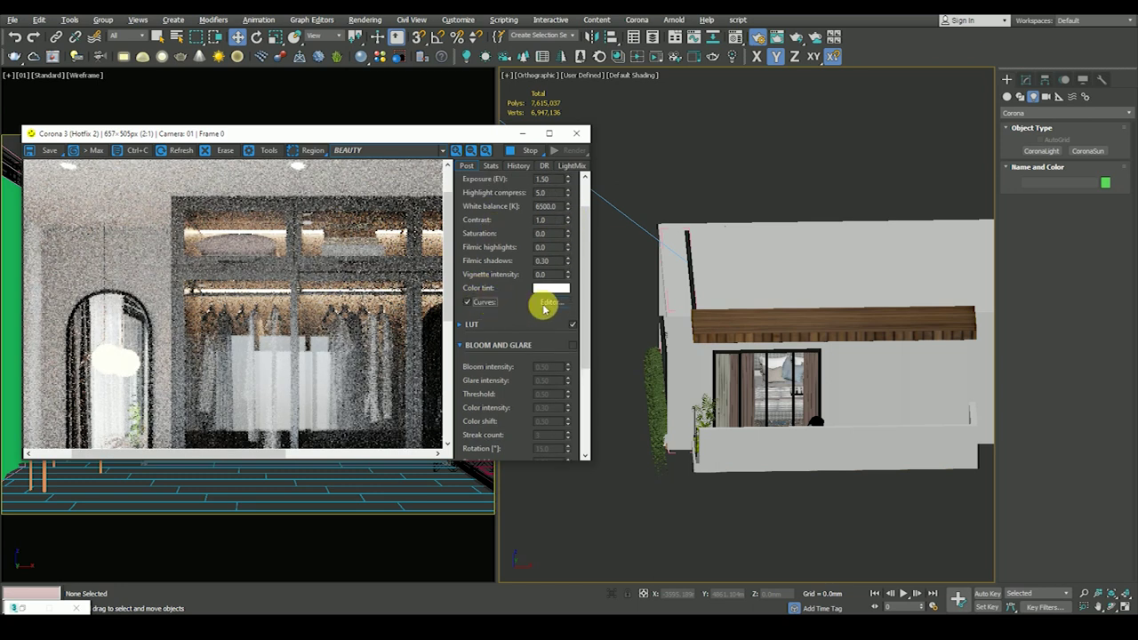
Step: Shape the tone curve with darker shadows and brighter highlights for more contrast
left_click(538, 304)
left_click_drag(647, 335, 653, 345)
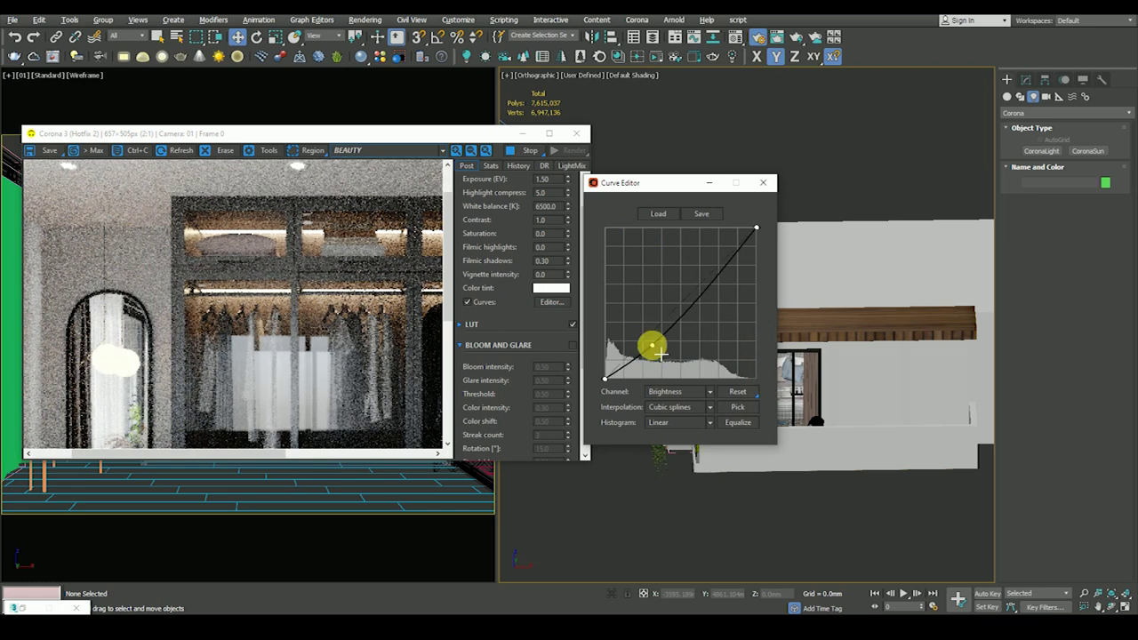
left_click_drag(724, 260, 722, 262)
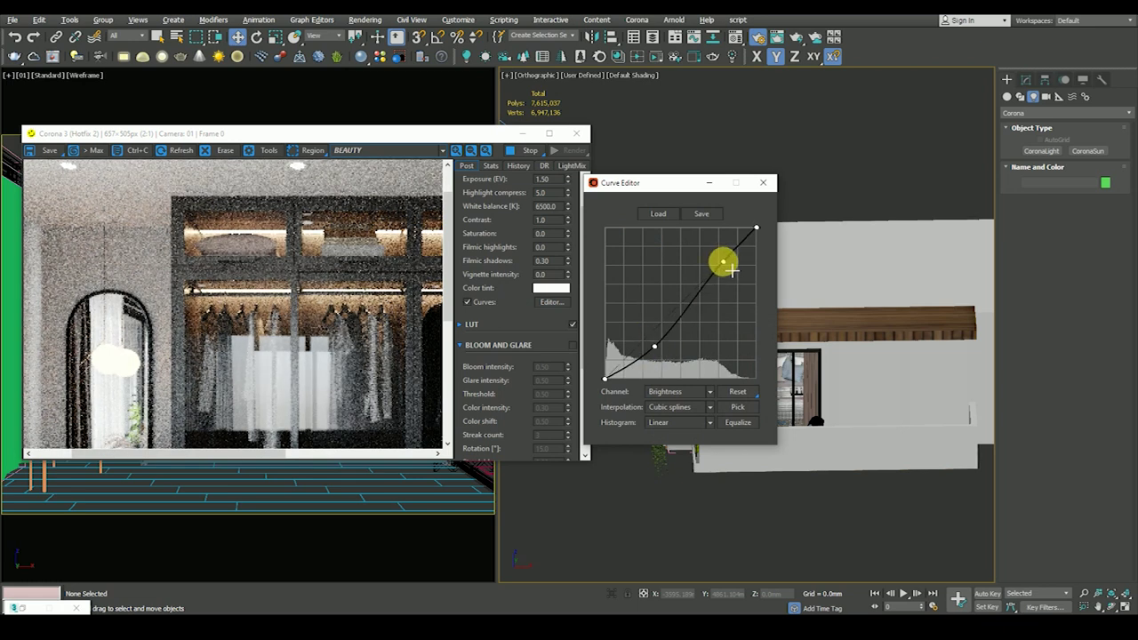
left_click(763, 182)
scroll(744, 322, "down", 3)
scroll(754, 336, "down", 2)
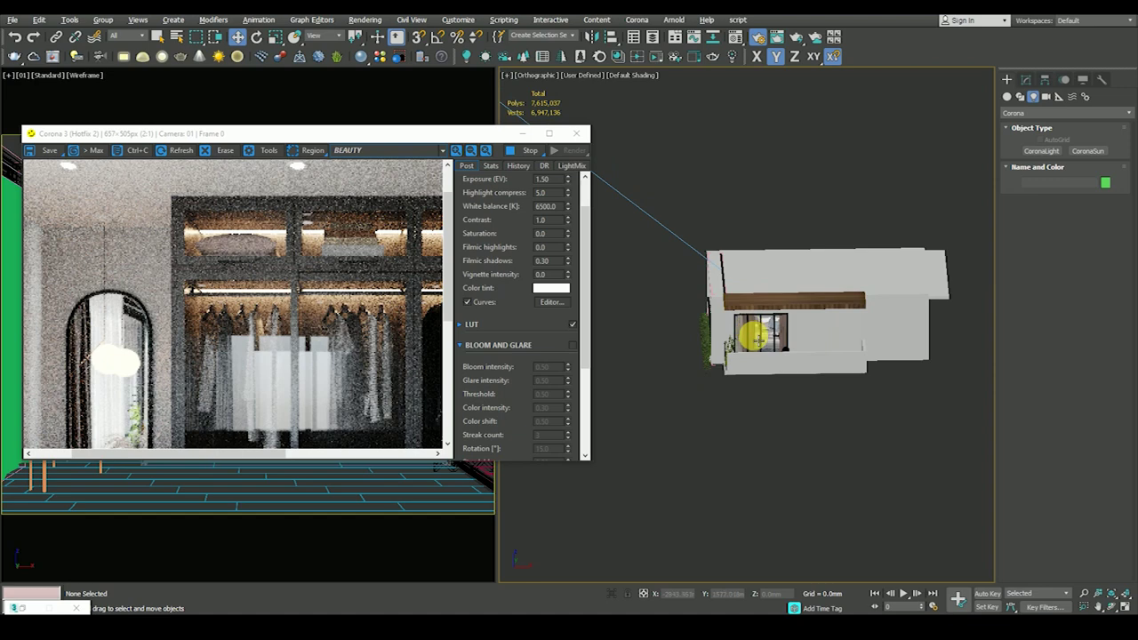
Step: Show the right viewport as a wireframe Top view, restrict selection to Lights, and orbit to the wardrobe
key("F3")
key("t")
scroll(754, 336, "up", 3)
scroll(754, 336, "down", 3)
scroll(644, 197, "up", 3)
left_click(127, 35)
left_click(124, 78)
scroll(698, 229, "up", 3)
scroll(720, 282, "down", 5)
mouse_move(721, 283)
middle_mouse_down("alt")
mouse_move(770, 199)
mouse_move(803, 261)
middle_mouse_up("alt")
Step: Uncheck Visible directly on the shelf CoronaLight above the wardrobe
left_click(806, 263)
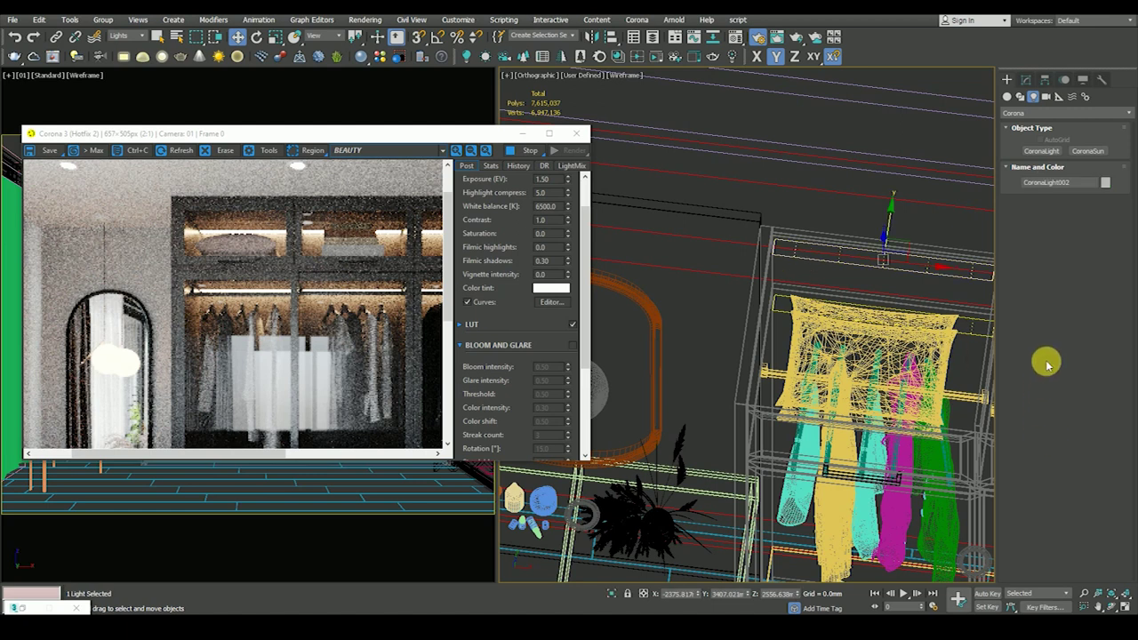
left_click(1025, 79)
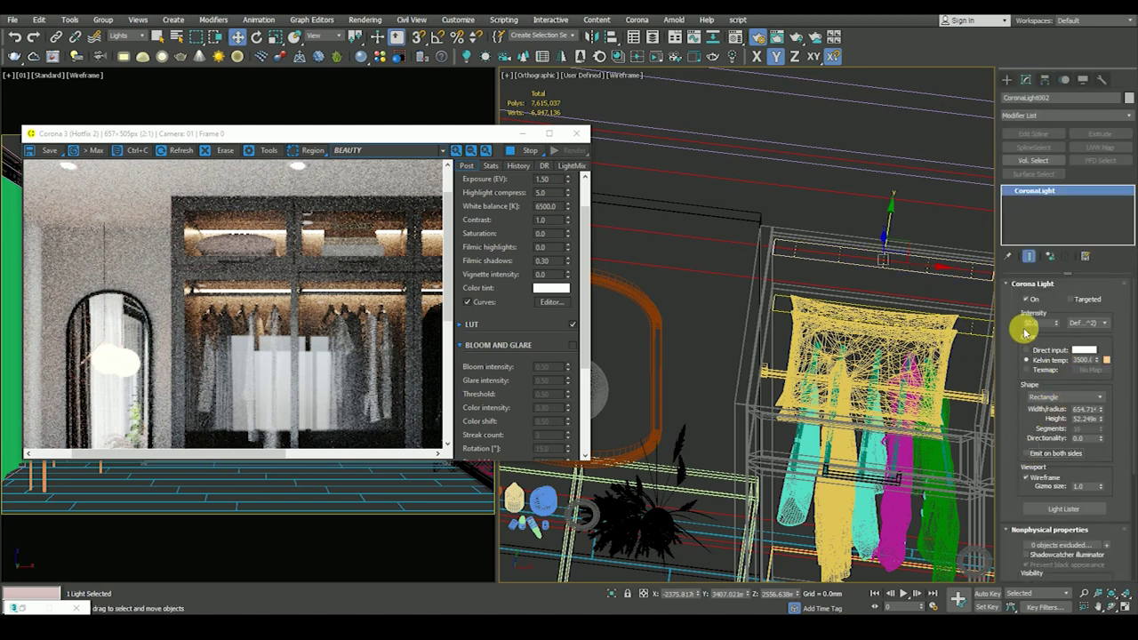
scroll(1055, 477, "down", 5)
left_click(1040, 444)
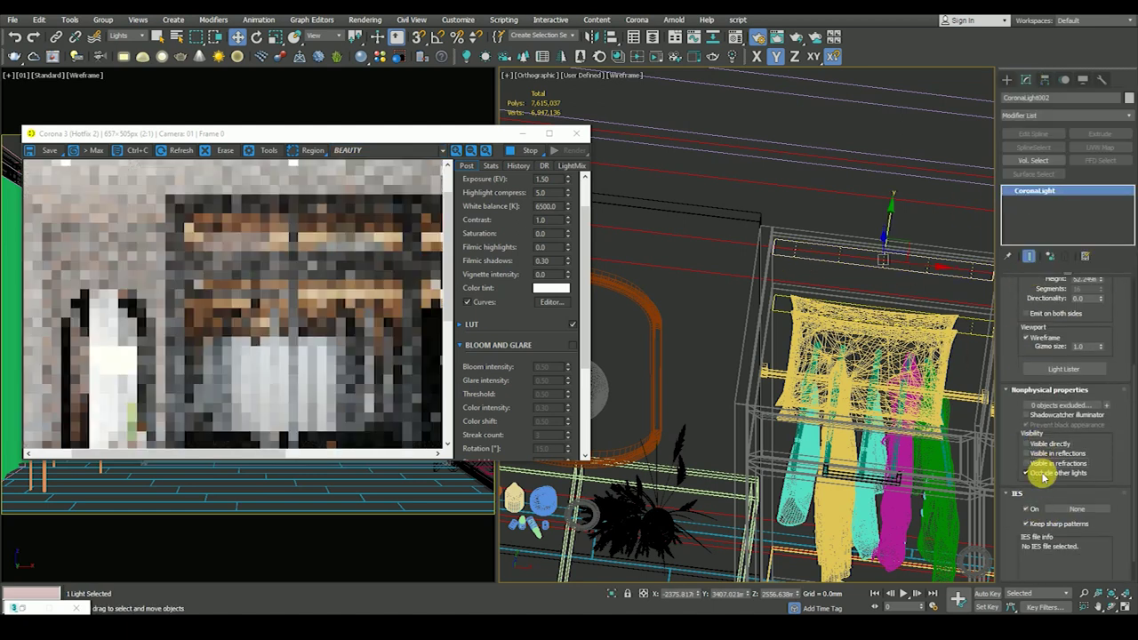
middle_click_drag(757, 329, 775, 272, "alt")
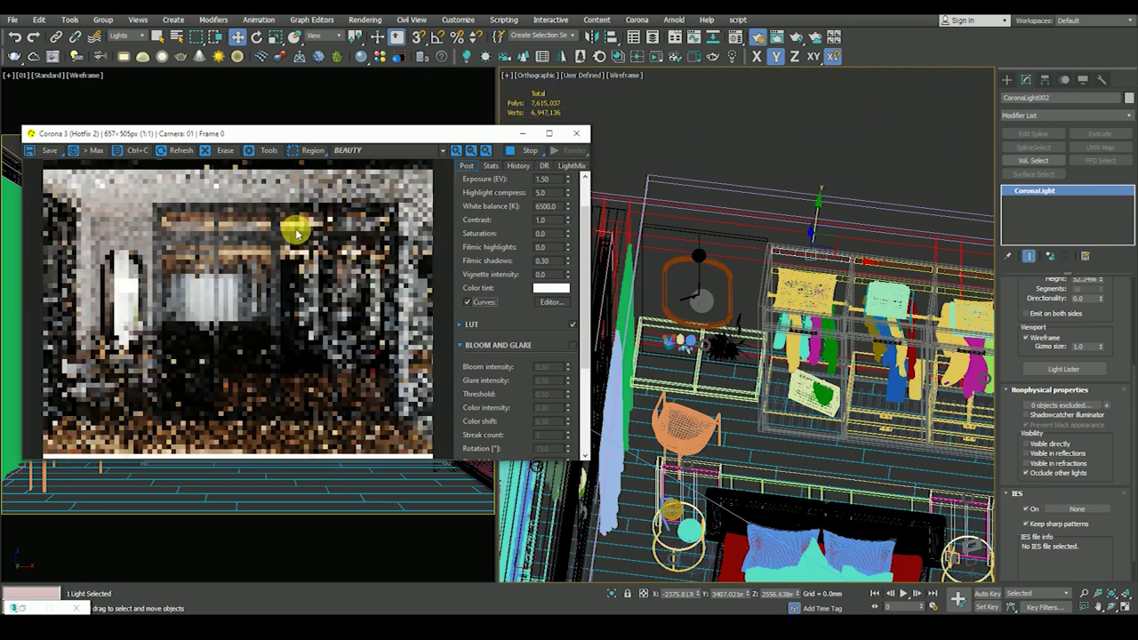
scroll(305, 249, "up", 2)
scroll(309, 267, "down", 2)
scroll(311, 222, "up", 2)
scroll(311, 193, "down", 2)
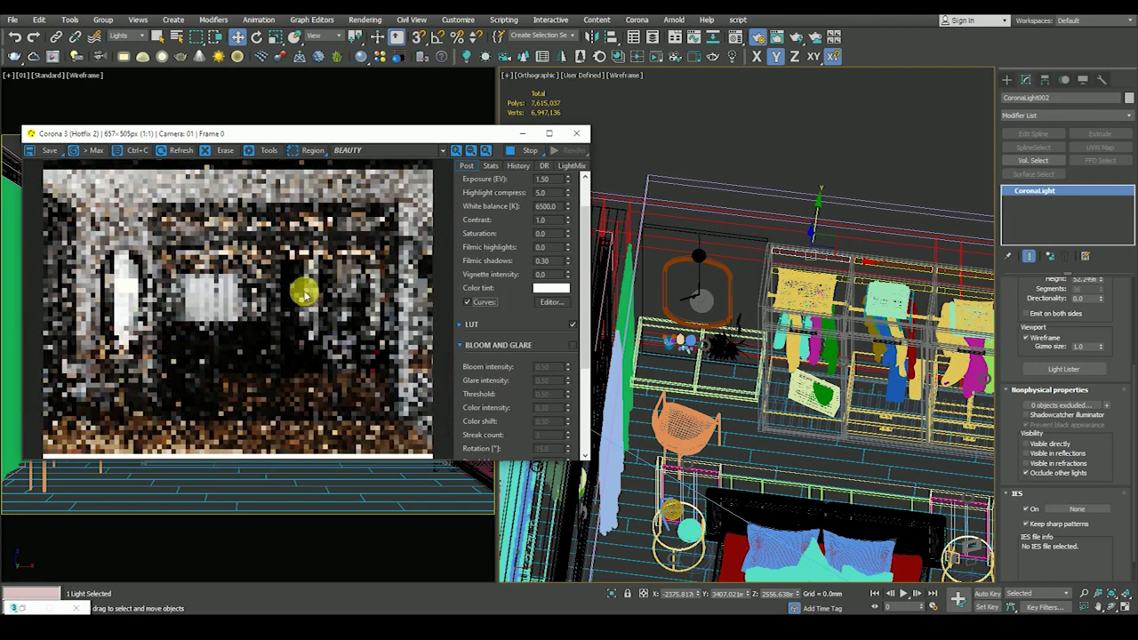
Step: Enable Region rendering in the Corona frame buffer
left_click(307, 151)
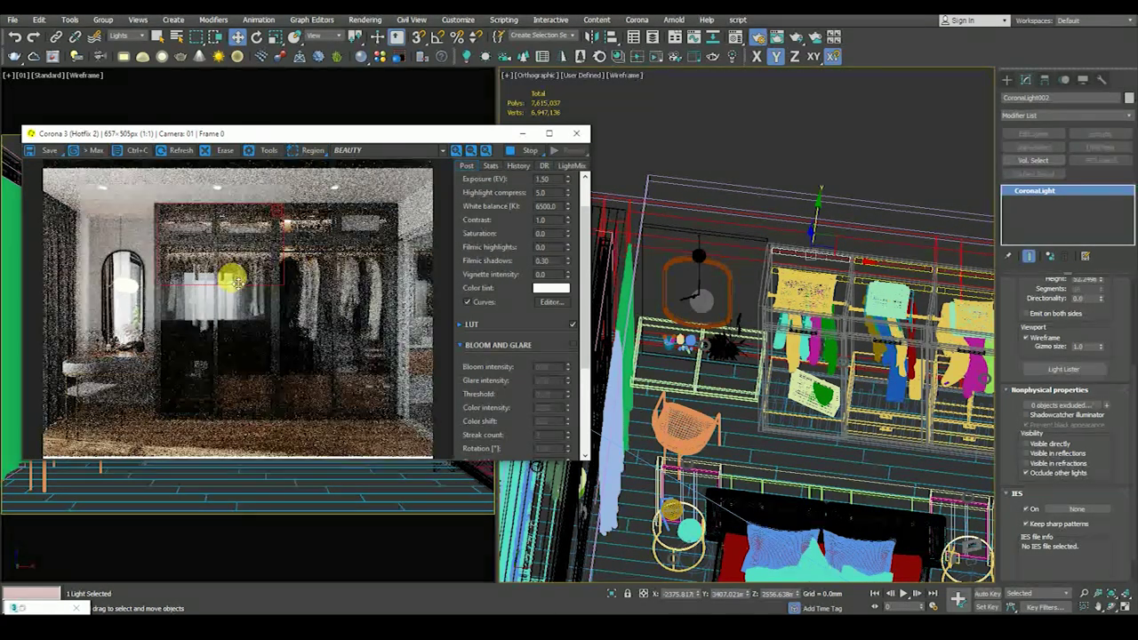
scroll(234, 282, "up", 1)
scroll(196, 224, "up", 1)
scroll(262, 317, "down", 1)
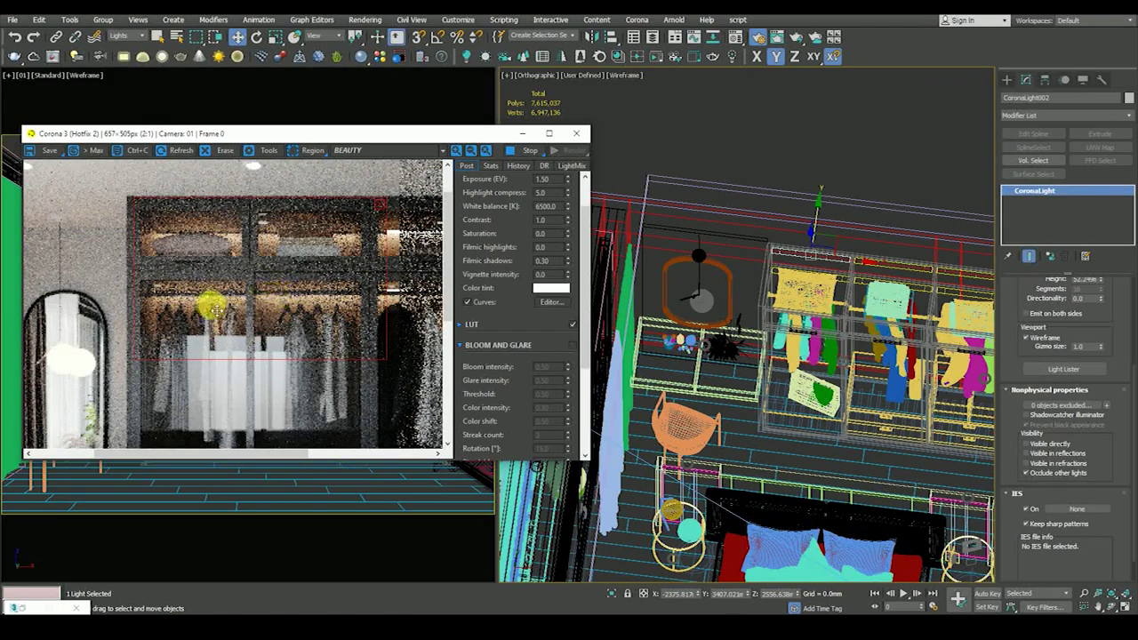
scroll(214, 302, "down", 1)
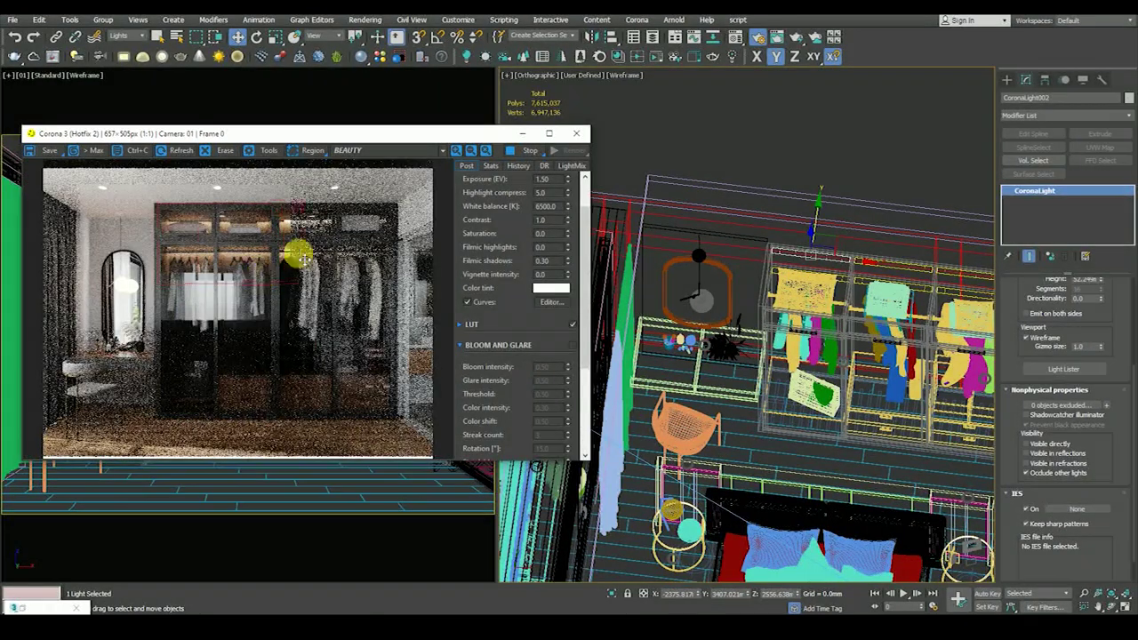
scroll(311, 233, "up", 1)
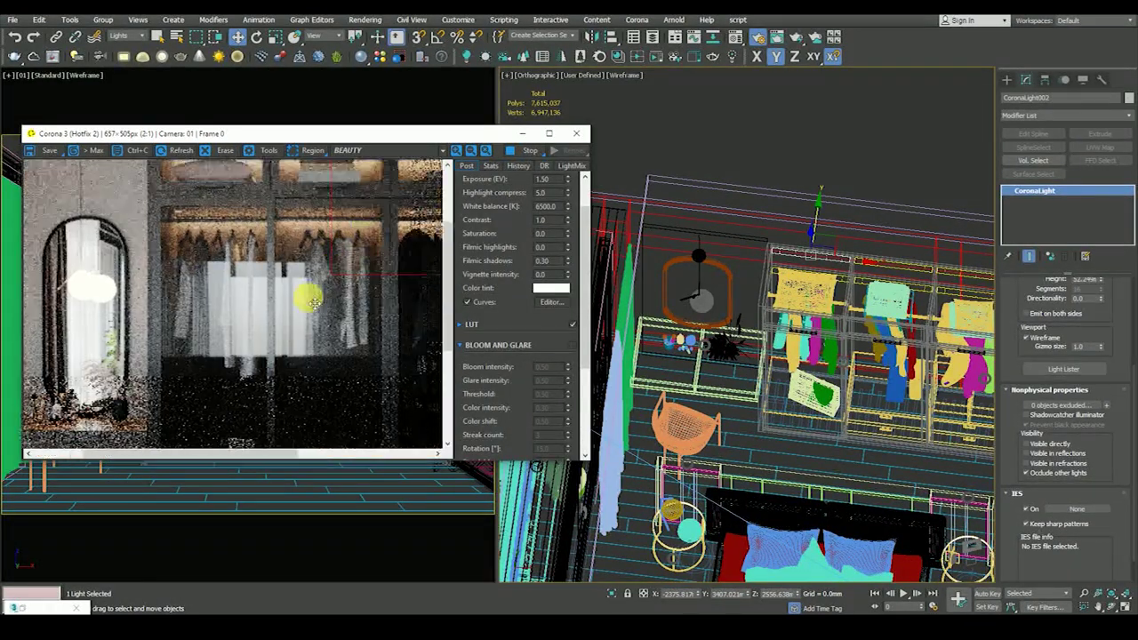
scroll(302, 229, "down", 1)
scroll(300, 229, "up", 1)
scroll(311, 229, "down", 1)
Step: Unhide all scene objects and draw a render region around the hanging clothes
right_click(697, 234)
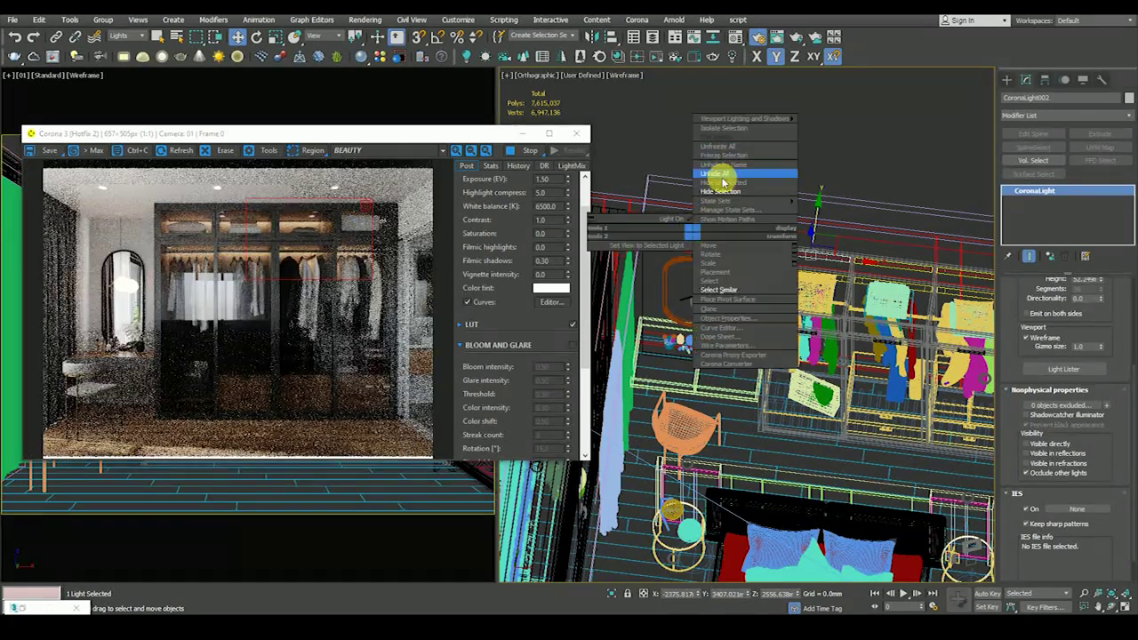
left_click(732, 204)
scroll(765, 245, "down", 5)
left_click_drag(156, 251, 277, 330)
scroll(241, 287, "up", 1)
scroll(227, 290, "down", 1)
scroll(218, 292, "up", 1)
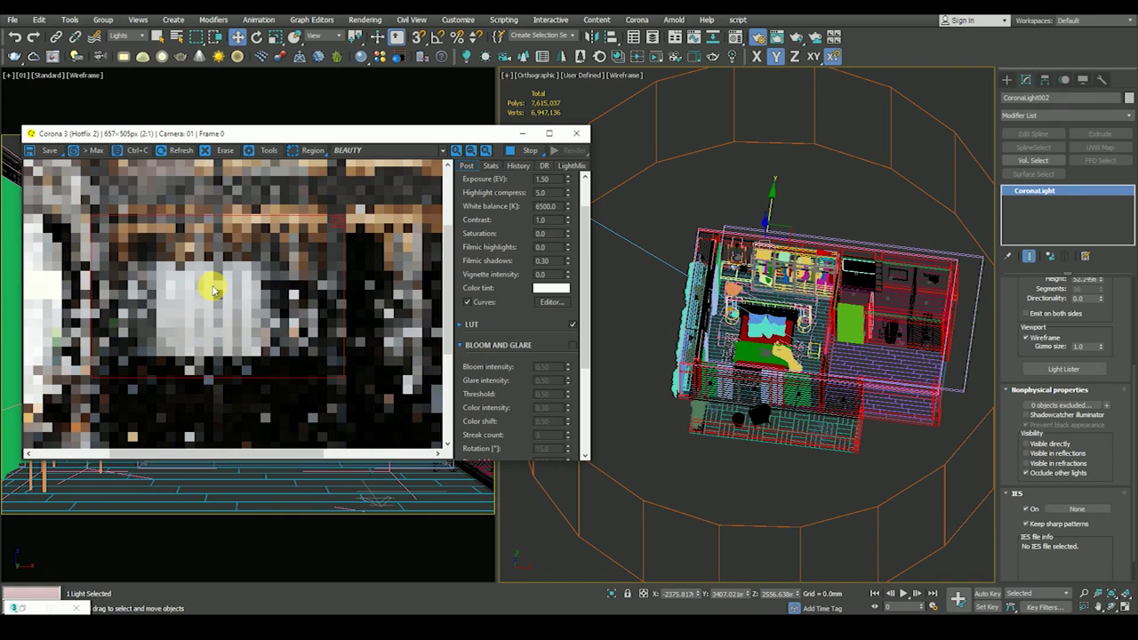
scroll(214, 290, "down", 1)
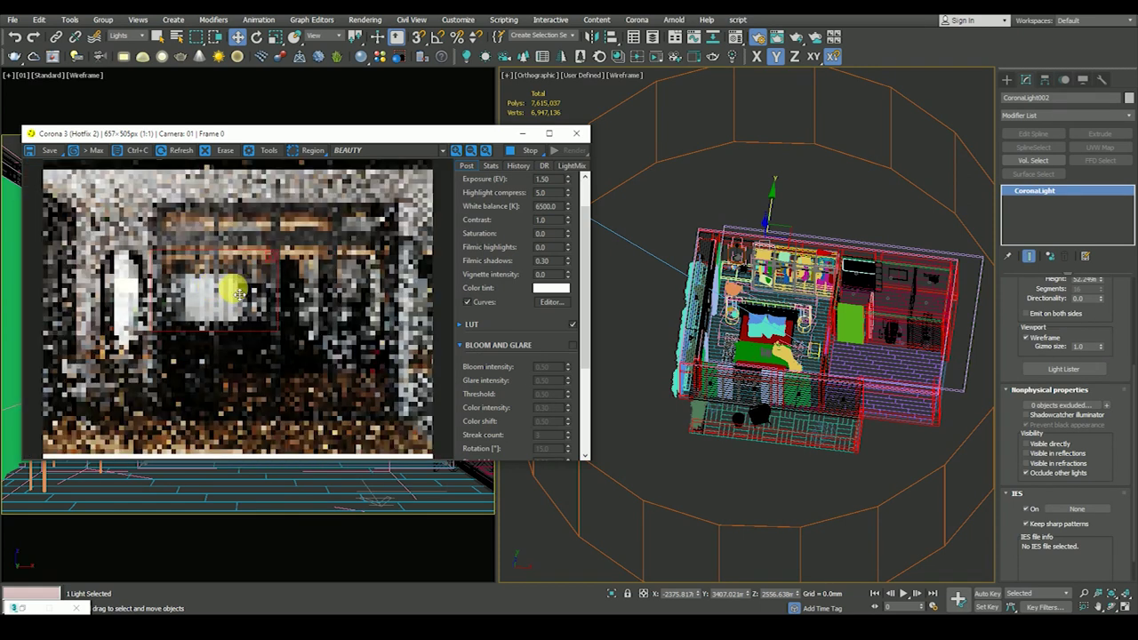
Step: Eyedrop the backdrop's CoronaLightMtl from the scene into the Material Editor
left_click(687, 183)
left_click(716, 38)
left_click(917, 140)
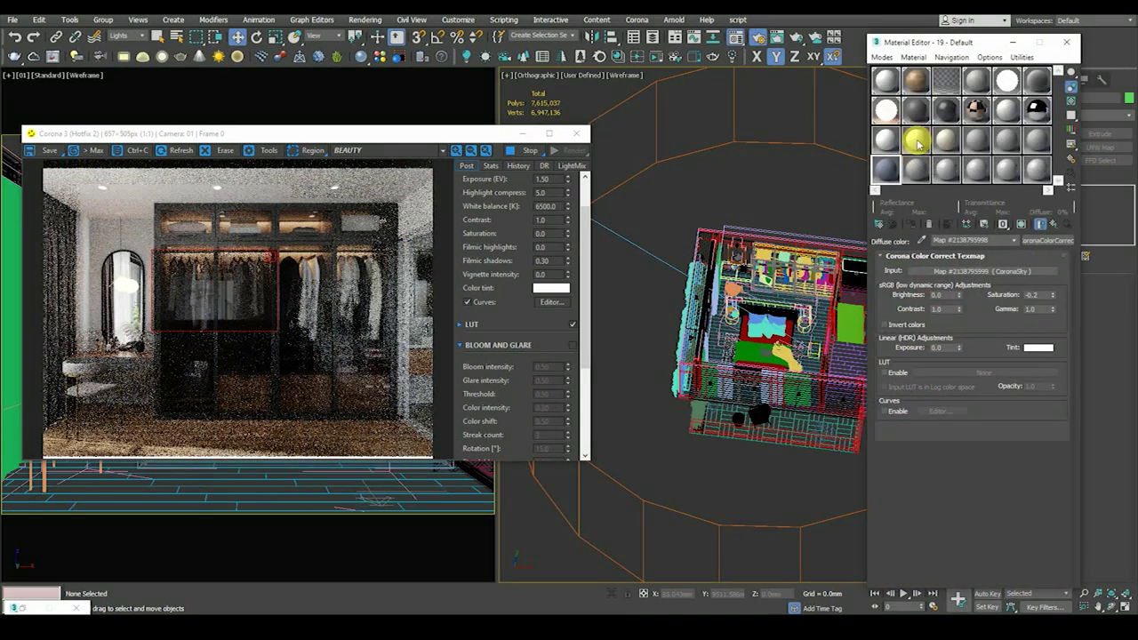
left_click(922, 241)
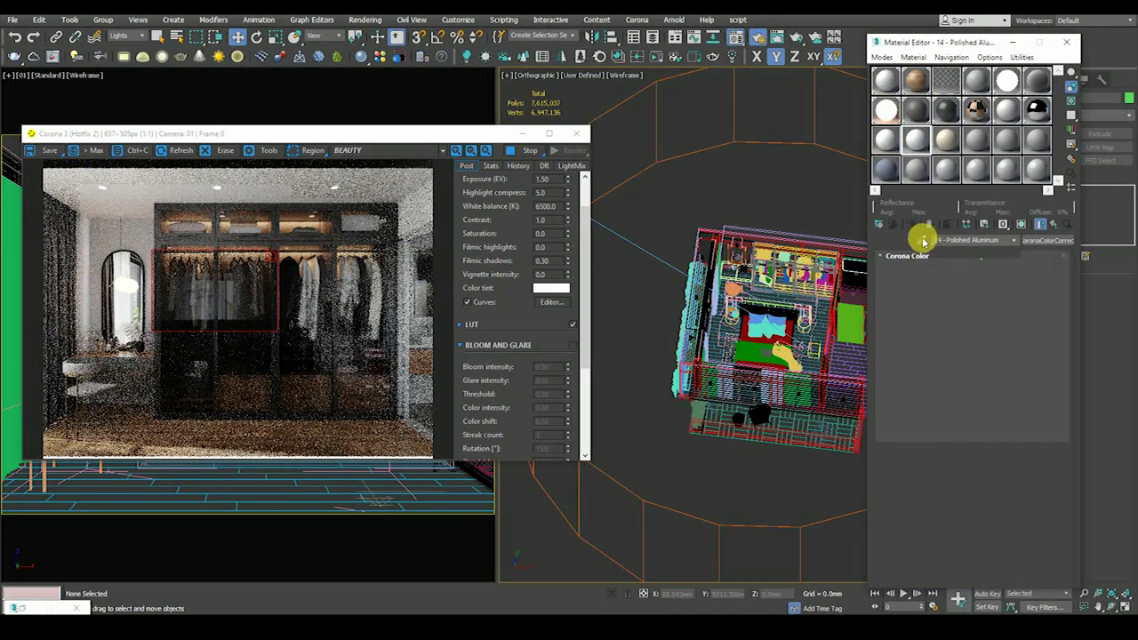
key("F3")
left_click(128, 36)
left_click(130, 45)
left_click(917, 142)
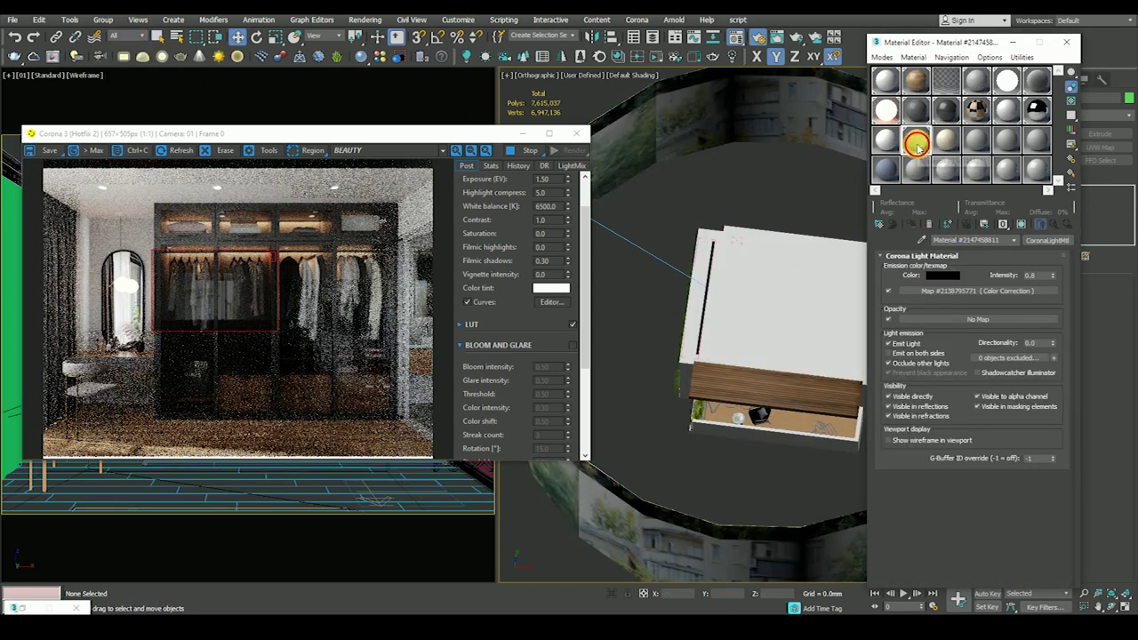
Step: Raise the backdrop light intensity to 10 and extend the render region to the image bottom
type("10")
key("Return")
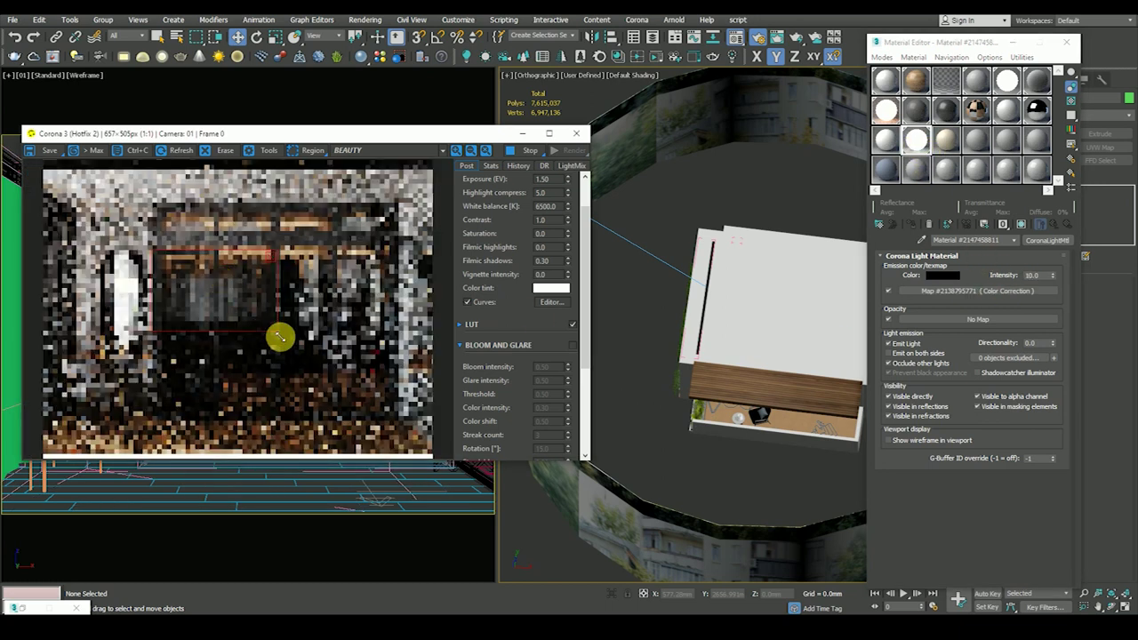
left_click_drag(282, 338, 295, 358)
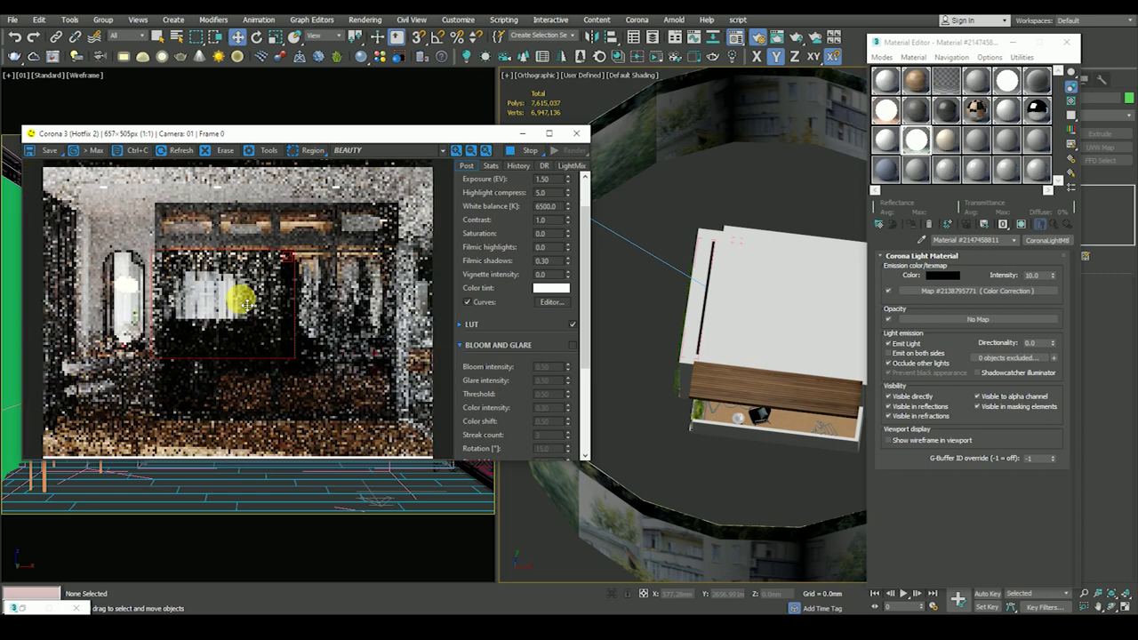
Step: Lower the backdrop light material's intensity to 2.0
double_click(1040, 276)
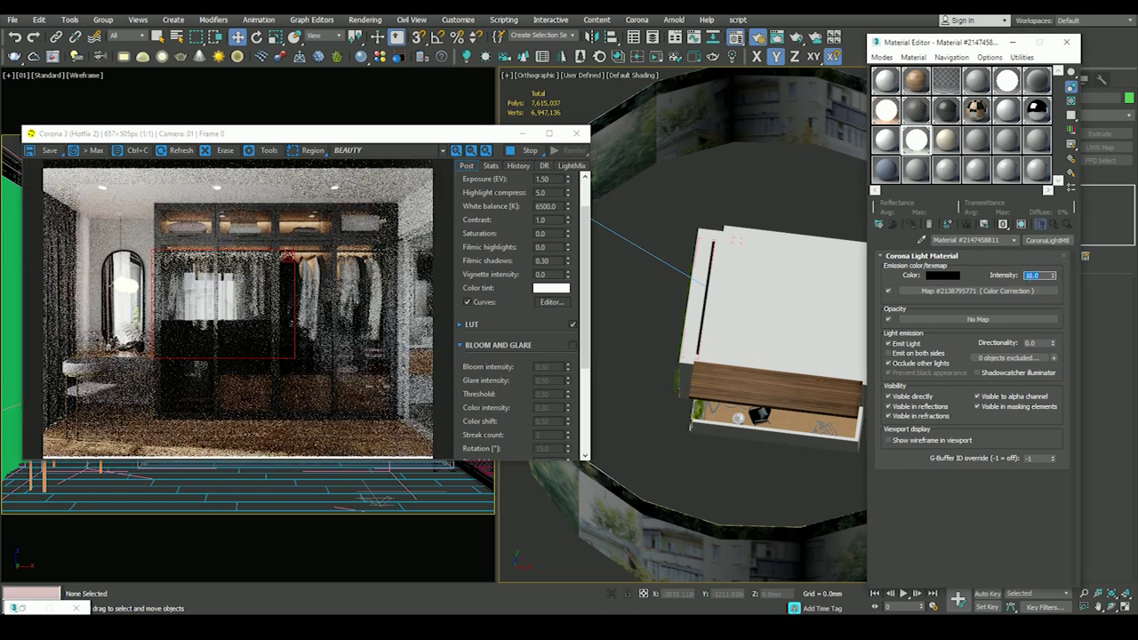
type("20")
key("Return")
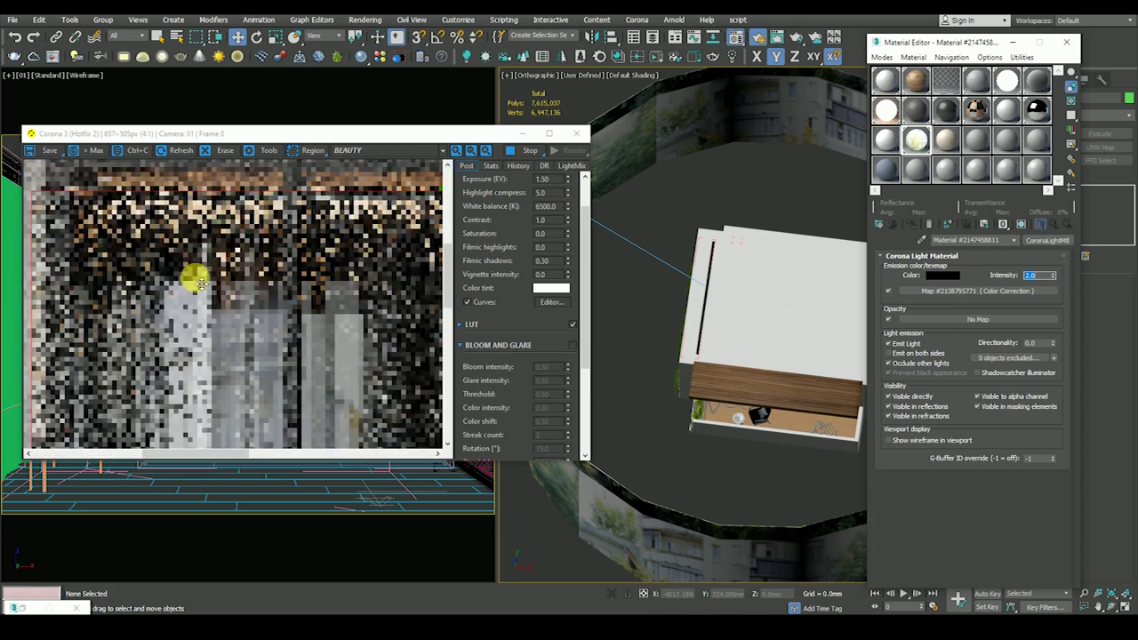
scroll(115, 254, "up", 2)
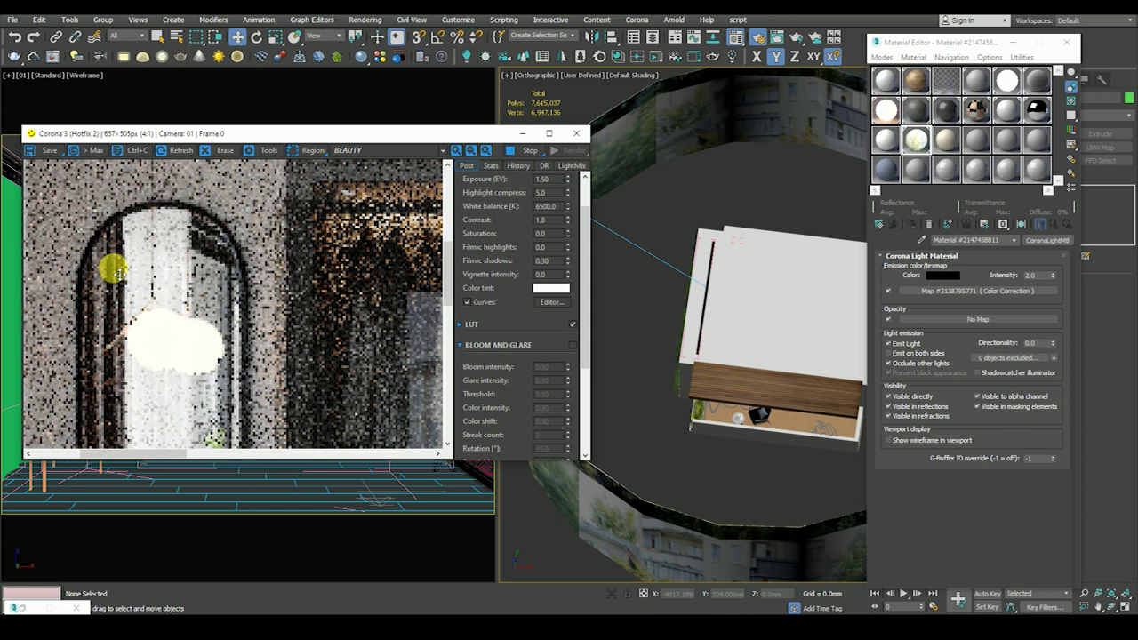
scroll(153, 302, "down", 2)
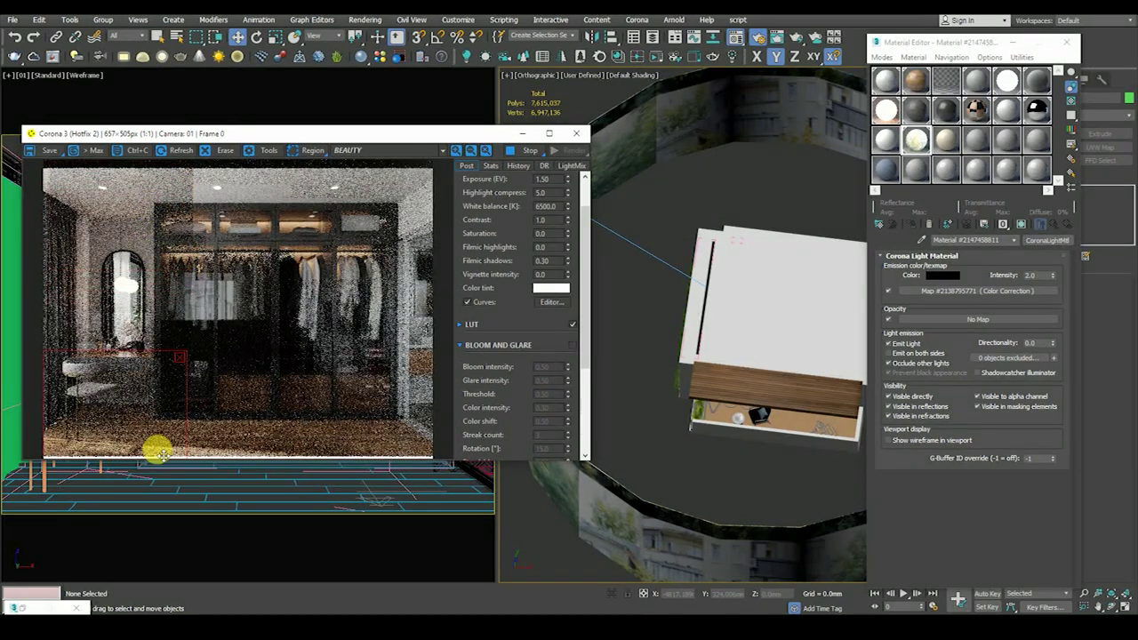
scroll(86, 442, "up", 1)
scroll(193, 364, "down", 1)
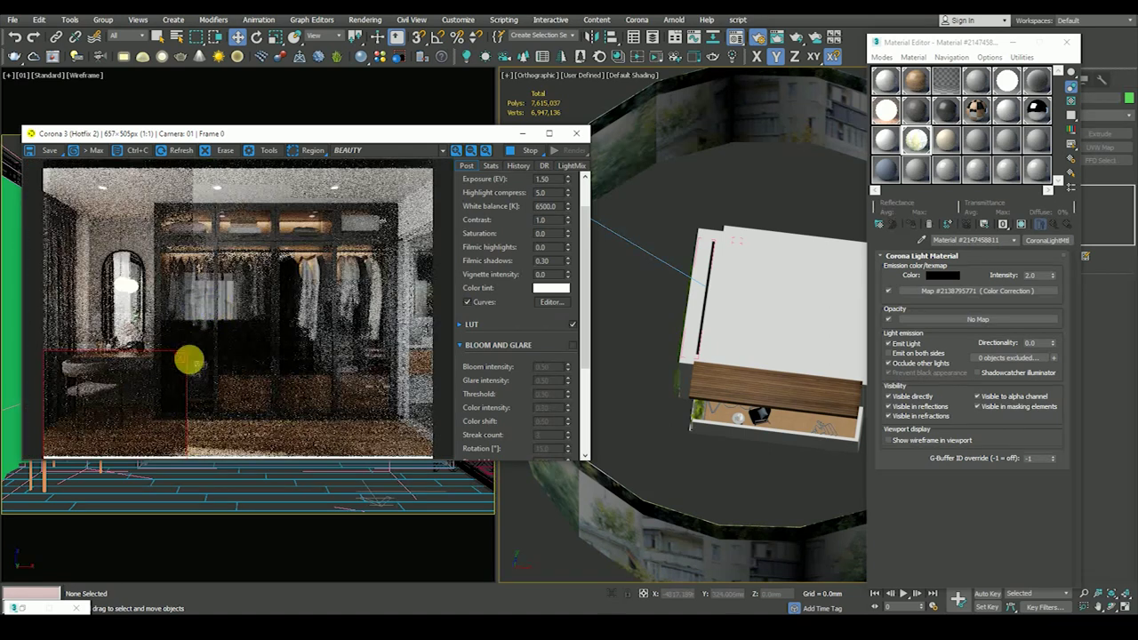
scroll(177, 417, "up", 2)
scroll(177, 417, "down", 2)
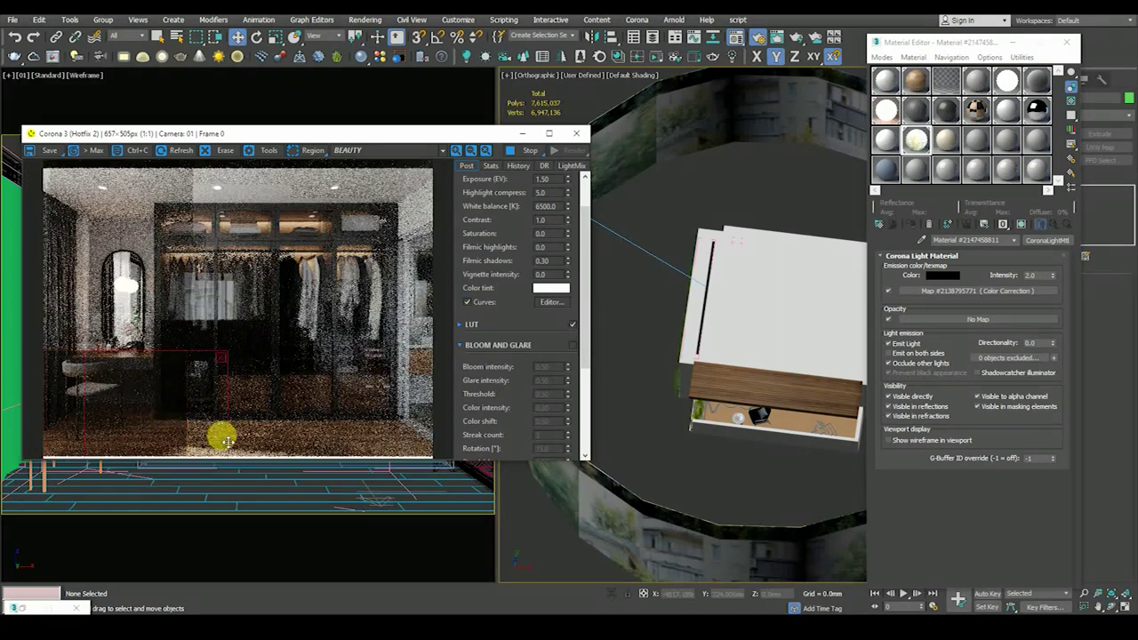
Step: Switch to a wireframe front view and select the sun light
scroll(729, 307, "down", 3)
scroll(738, 308, "down", 3)
key("f")
key("F3")
scroll(689, 289, "up", 1)
left_click(647, 261)
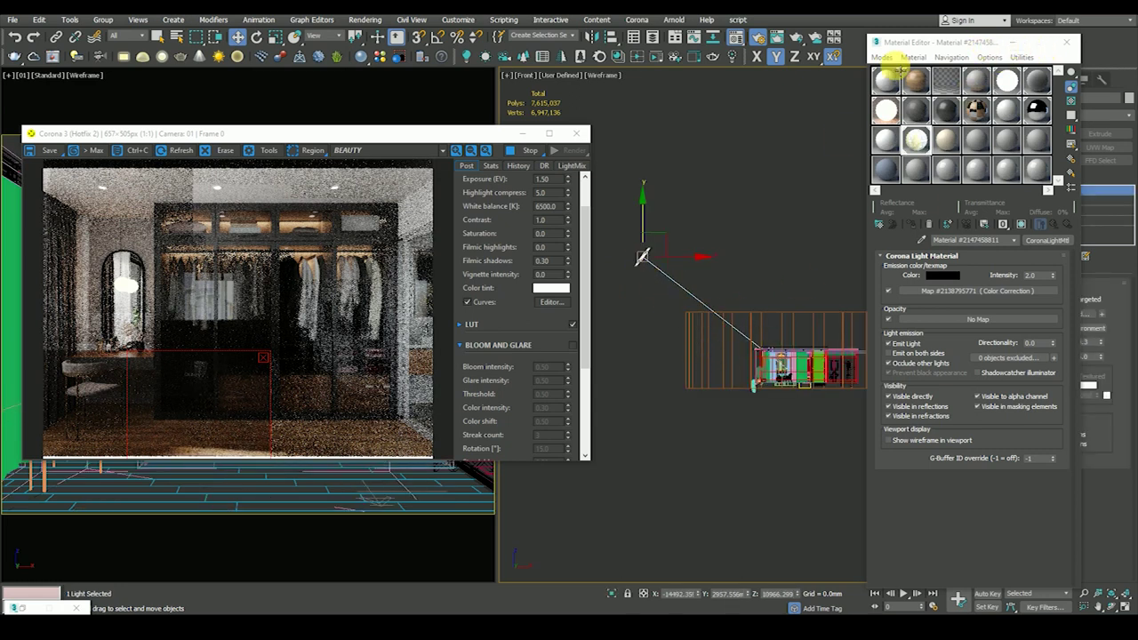
Step: Close the Material Editor and select the Corona Sun light
left_click_drag(898, 70, 809, 92)
left_click(927, 68)
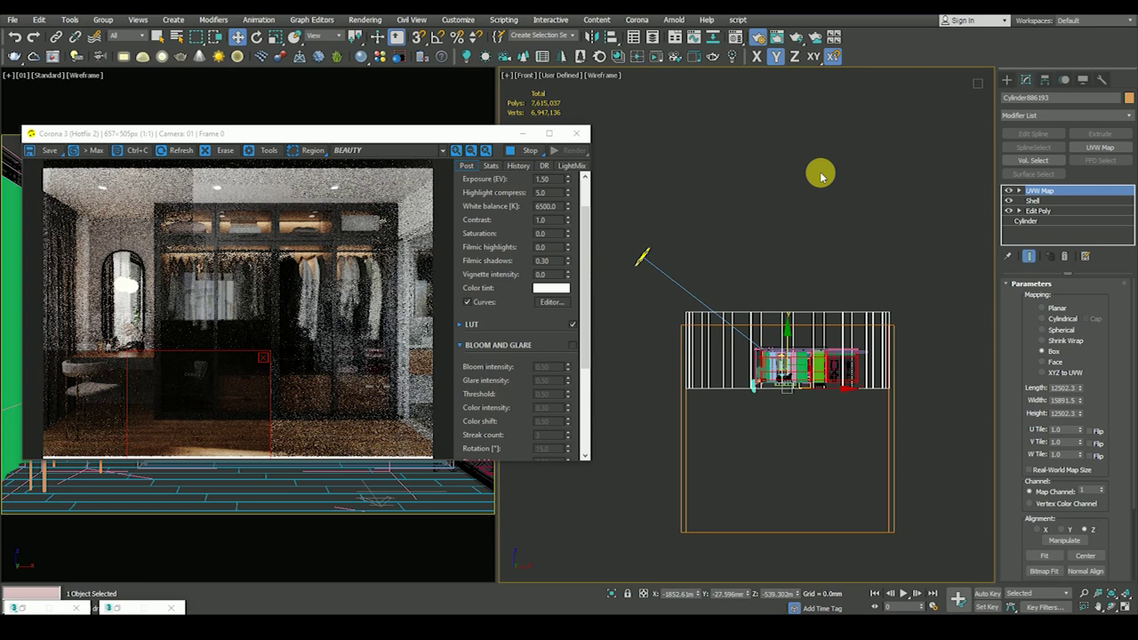
double_click(1072, 101)
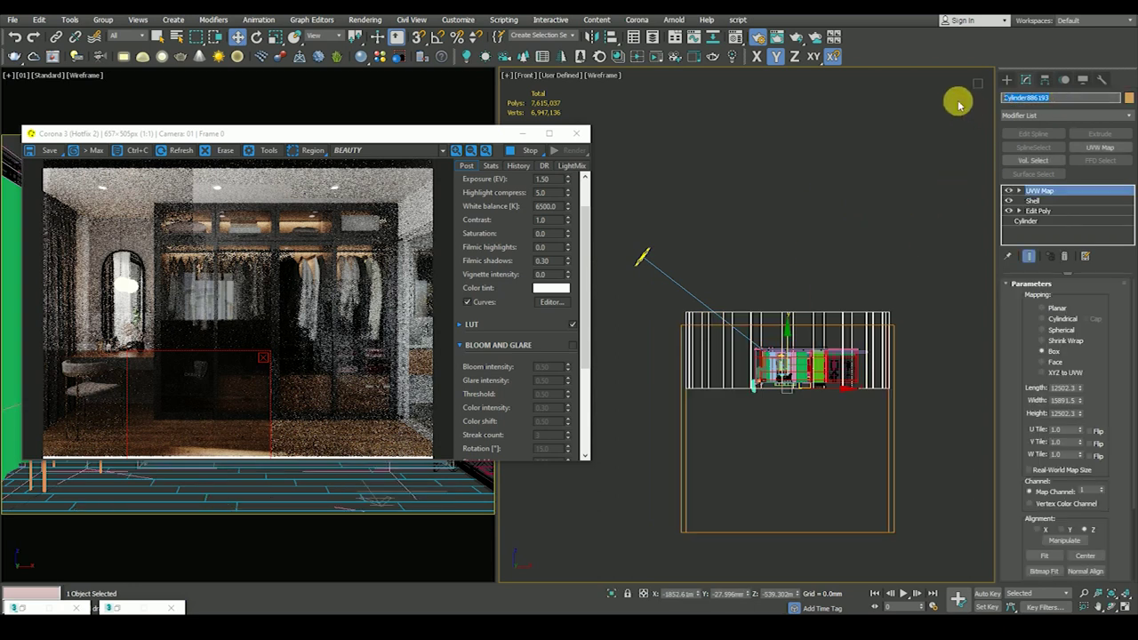
type("00001")
left_click(648, 262)
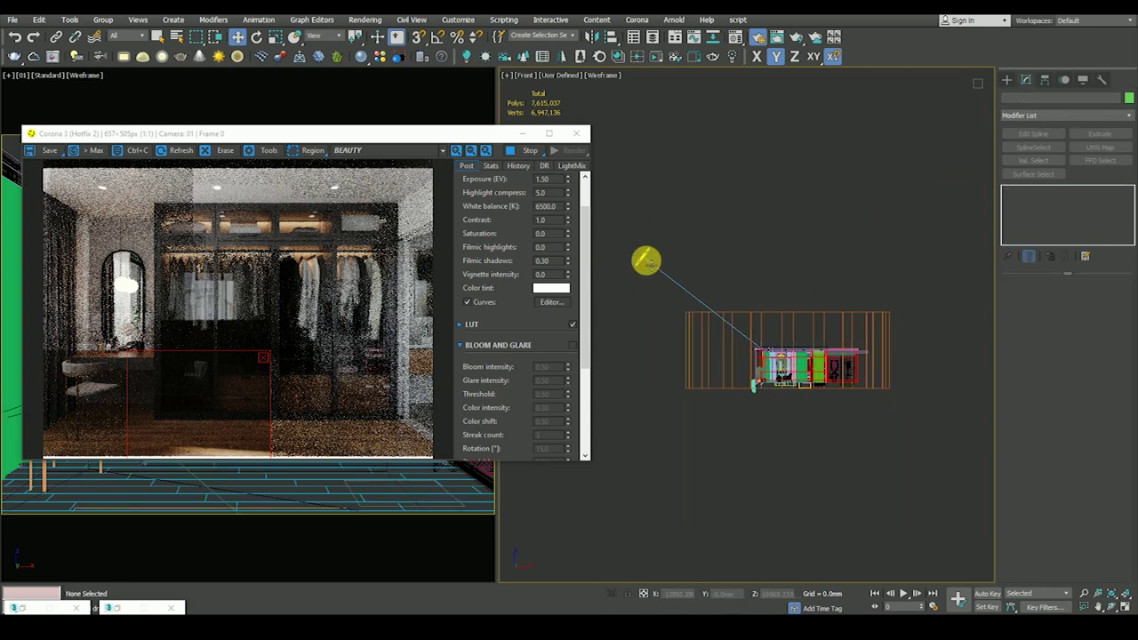
left_click(642, 256)
left_click(1027, 425)
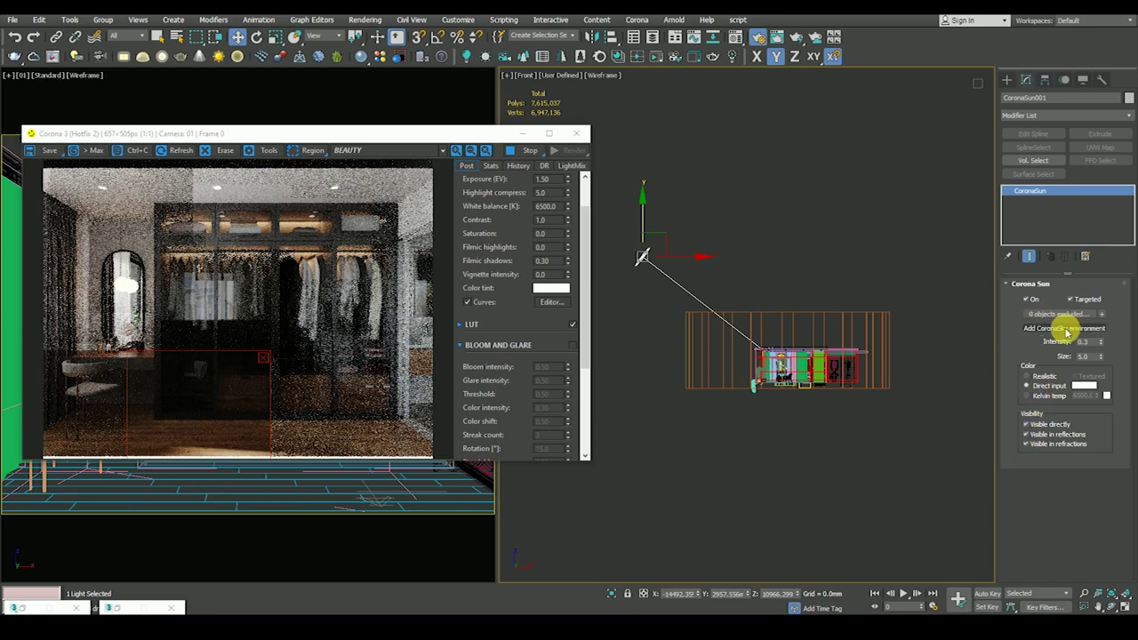
Step: Exclude the backdrop cylinder from the Corona Sun and move the render region to the lower-left
left_click(1102, 316)
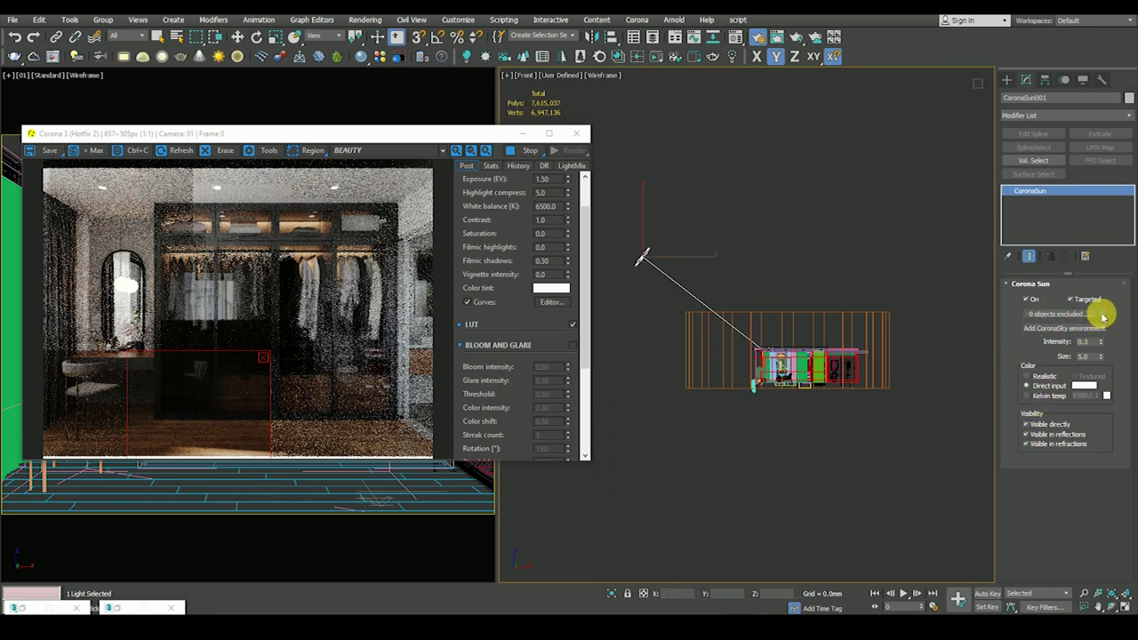
left_click(693, 339)
left_click(237, 37)
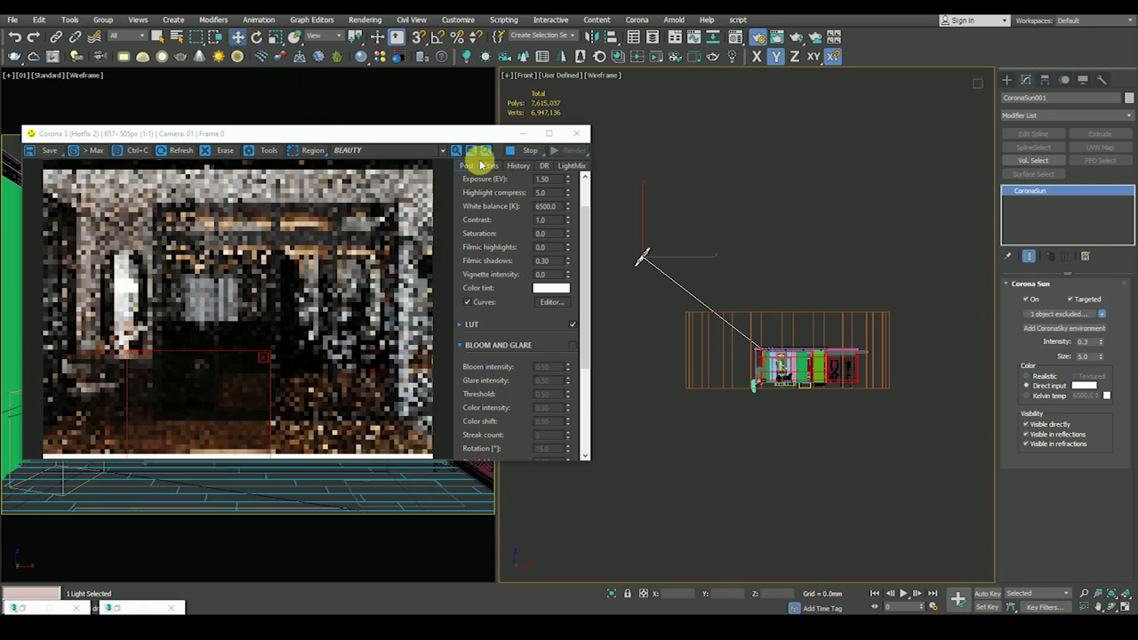
left_click_drag(211, 381, 155, 407)
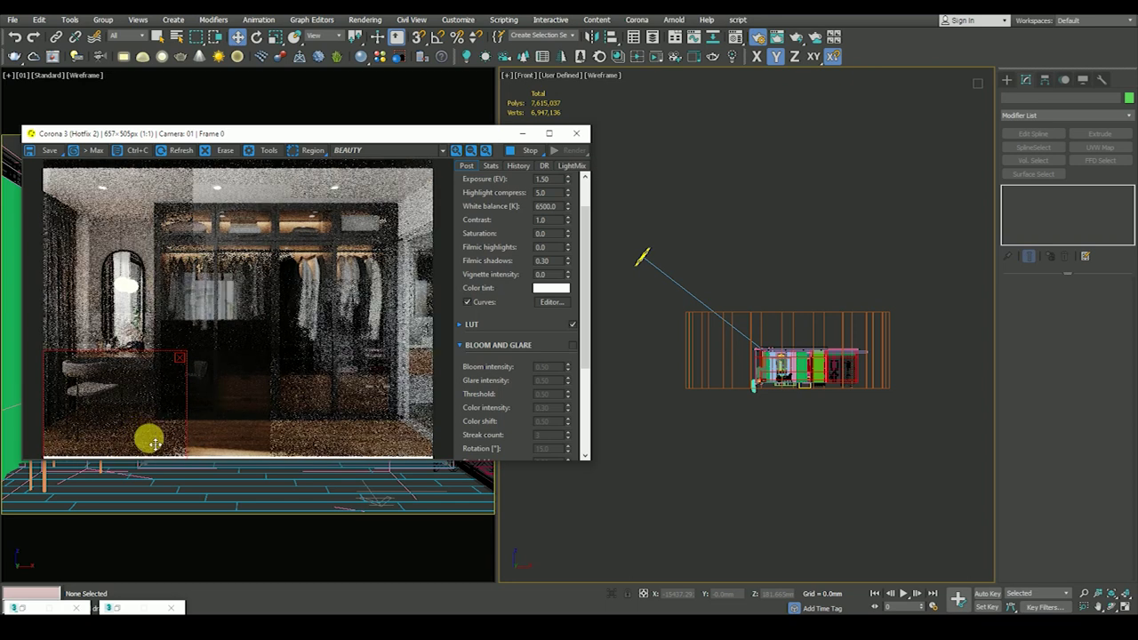
left_click(641, 262)
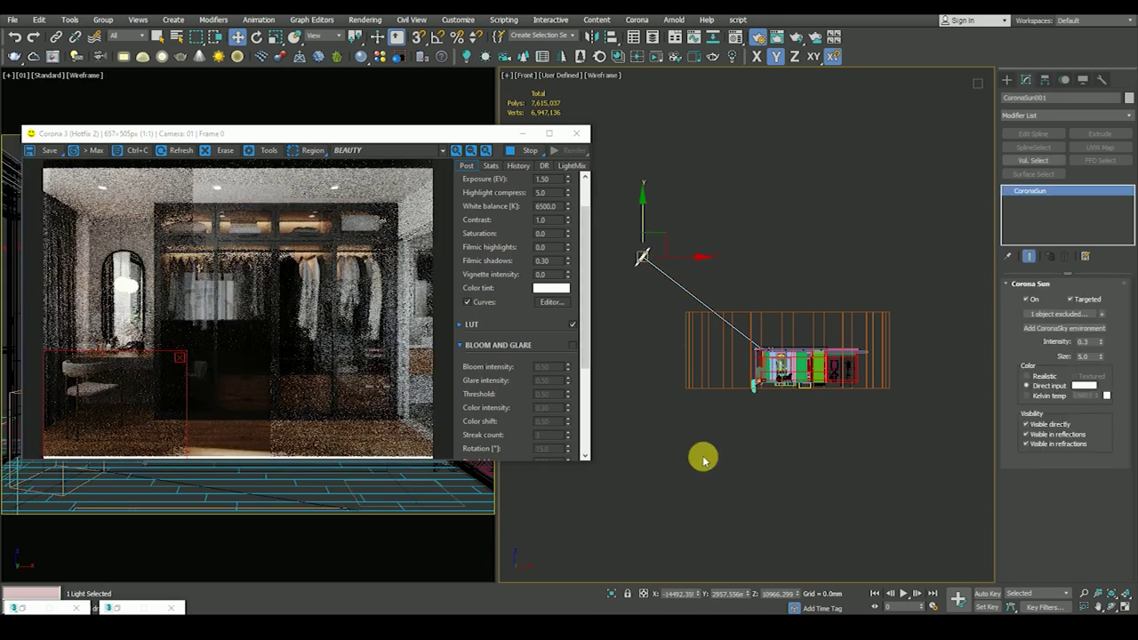
middle_click_drag(702, 392, 736, 373)
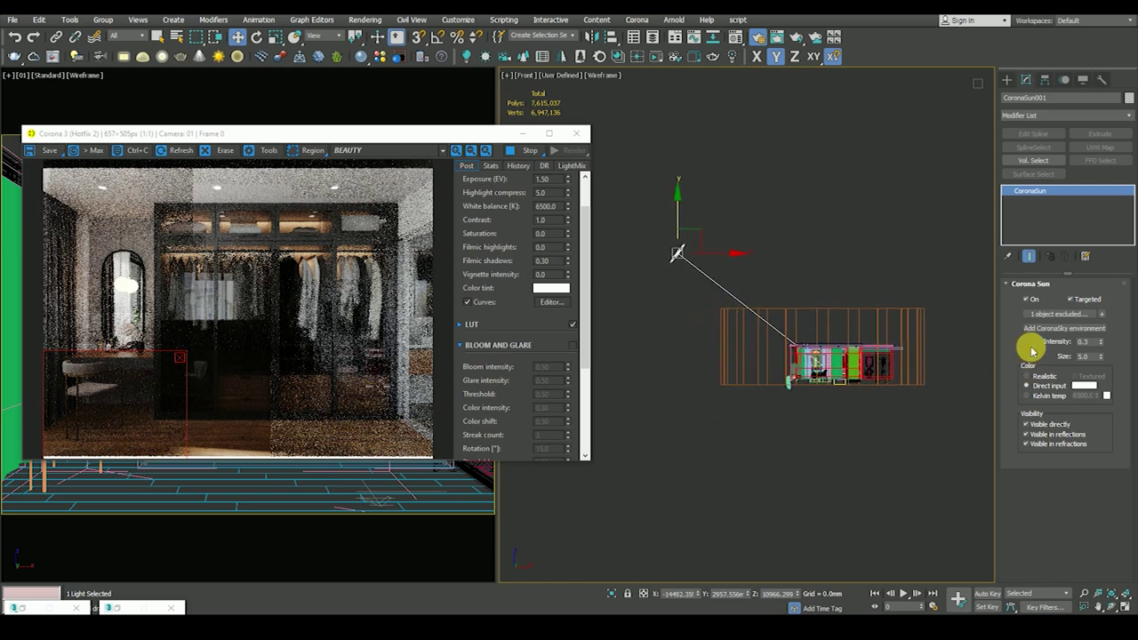
Step: Move 00001 from the sun's excluded list to its included list and confirm
left_click(1074, 315)
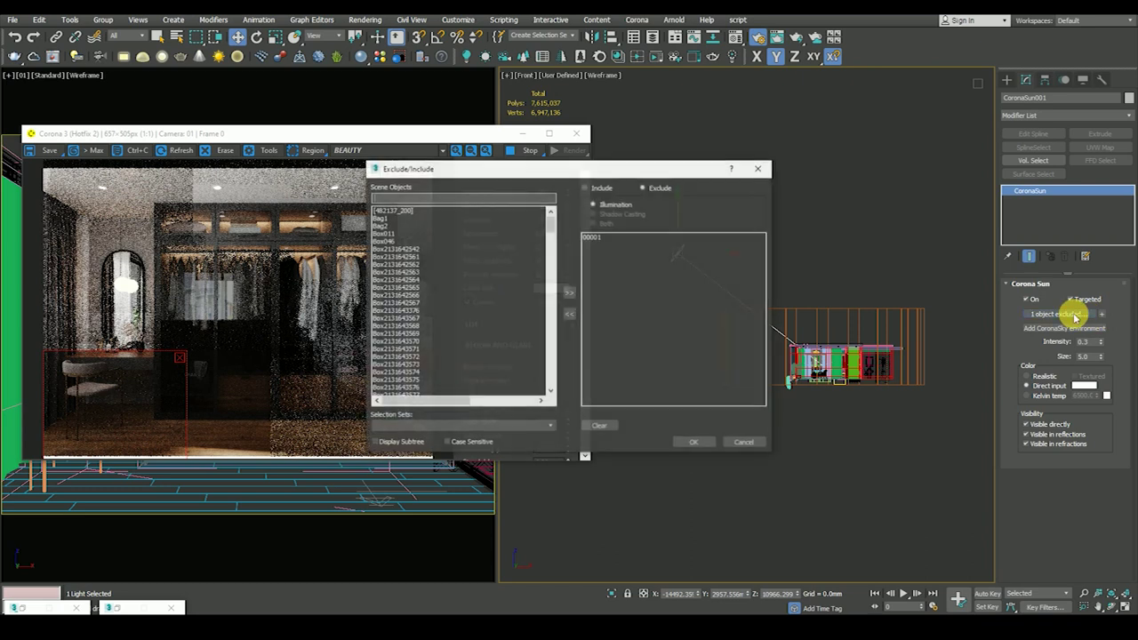
left_click(593, 237)
left_click(570, 314)
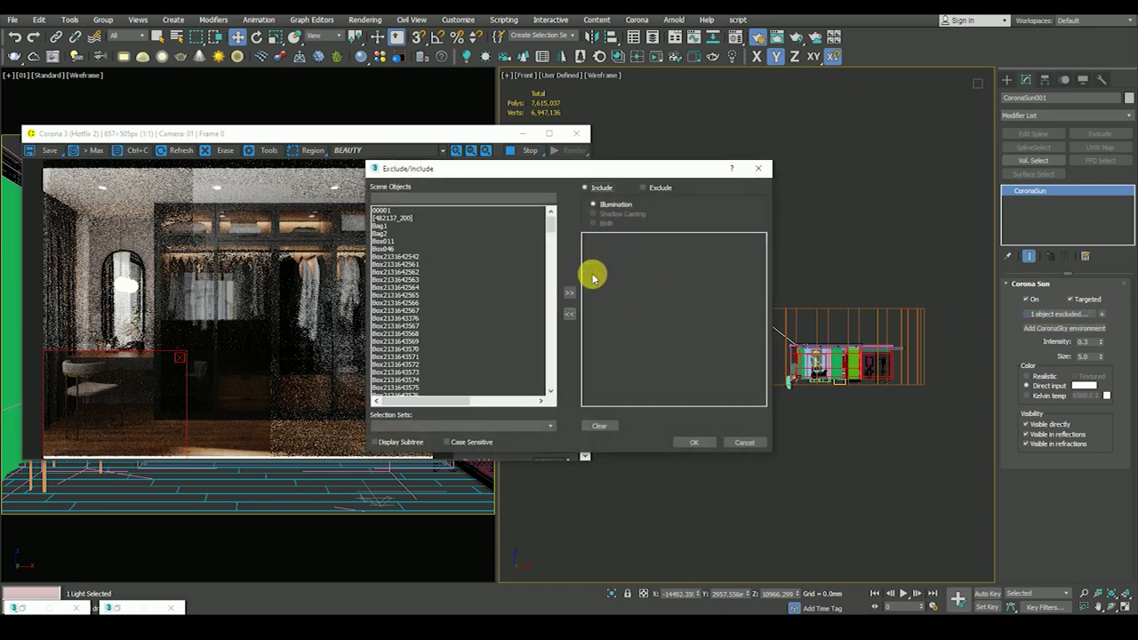
left_click(396, 210)
left_click(570, 293)
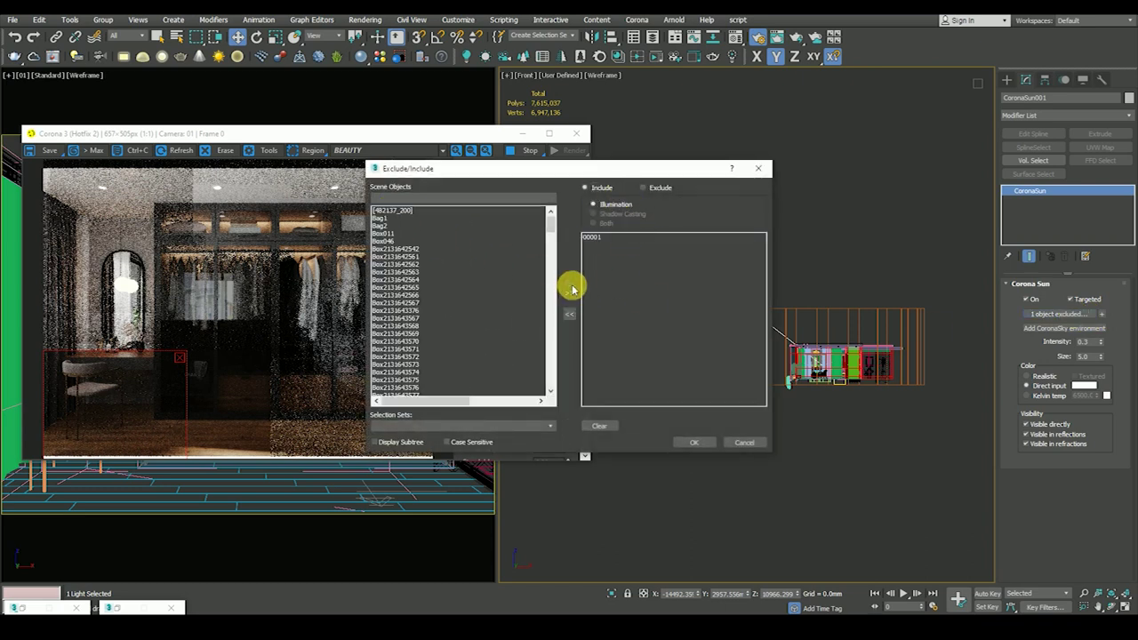
left_click(695, 444)
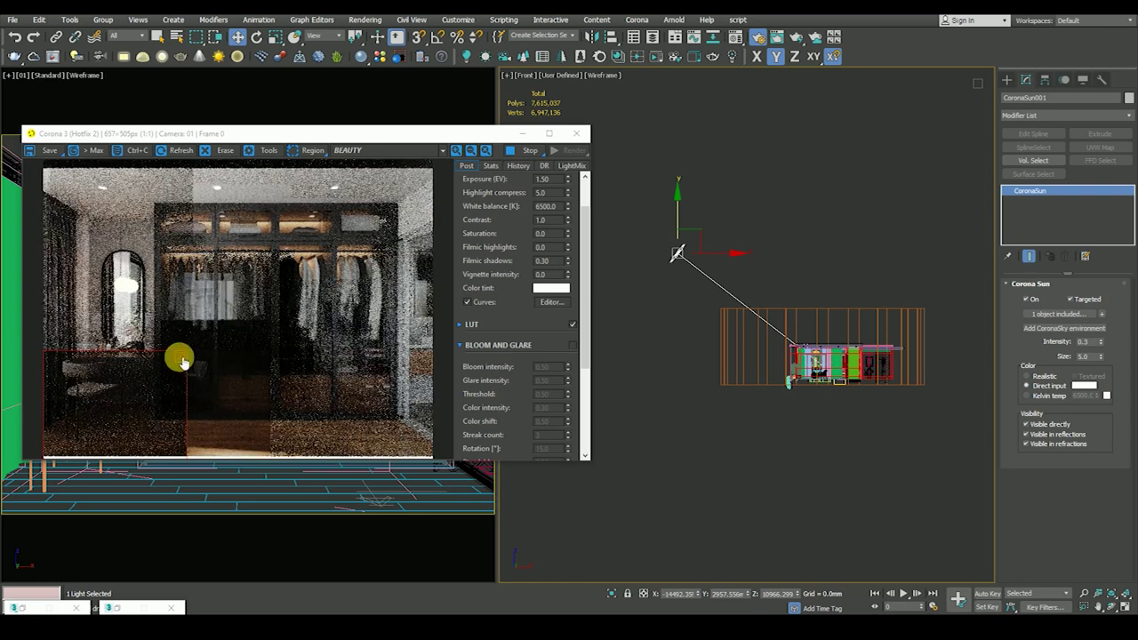
Step: Hide the large orange wireframe object surrounding the building
left_click(815, 450)
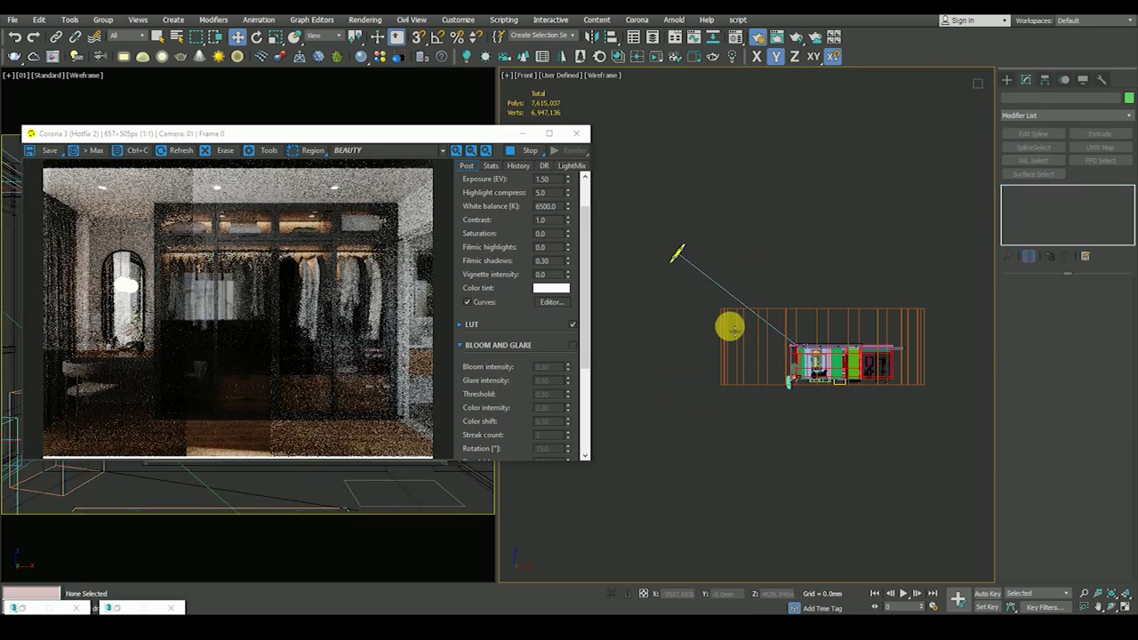
left_click(728, 325)
right_click(730, 324)
left_click(760, 283)
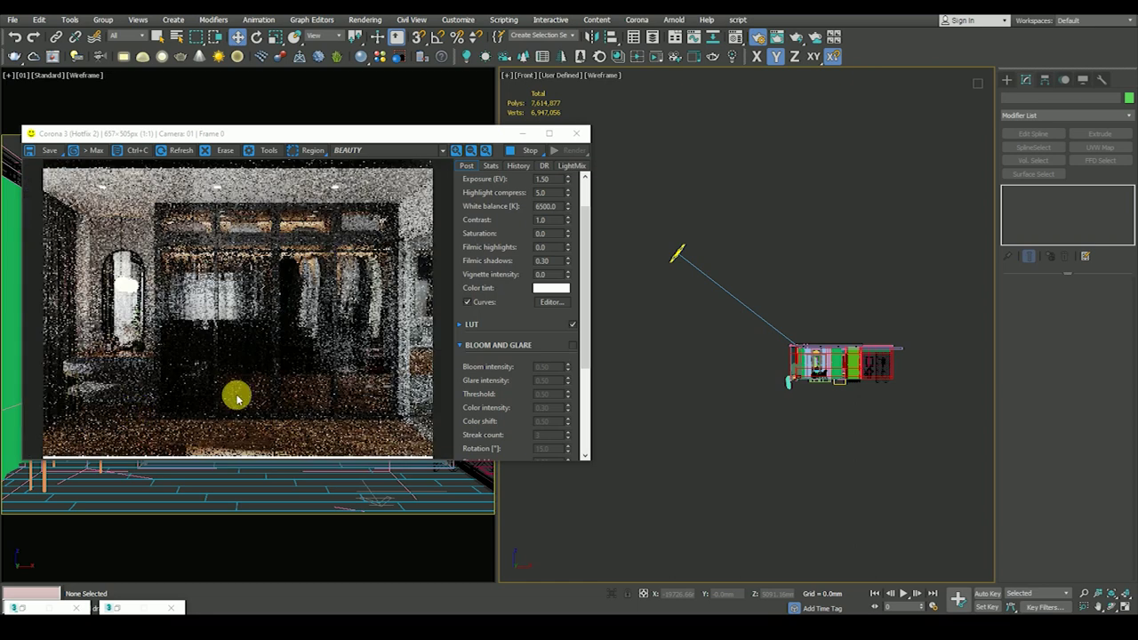
Step: Orbit and zoom the view out to the whole building, shaded with edges, and reselect the Corona Sun
key("t")
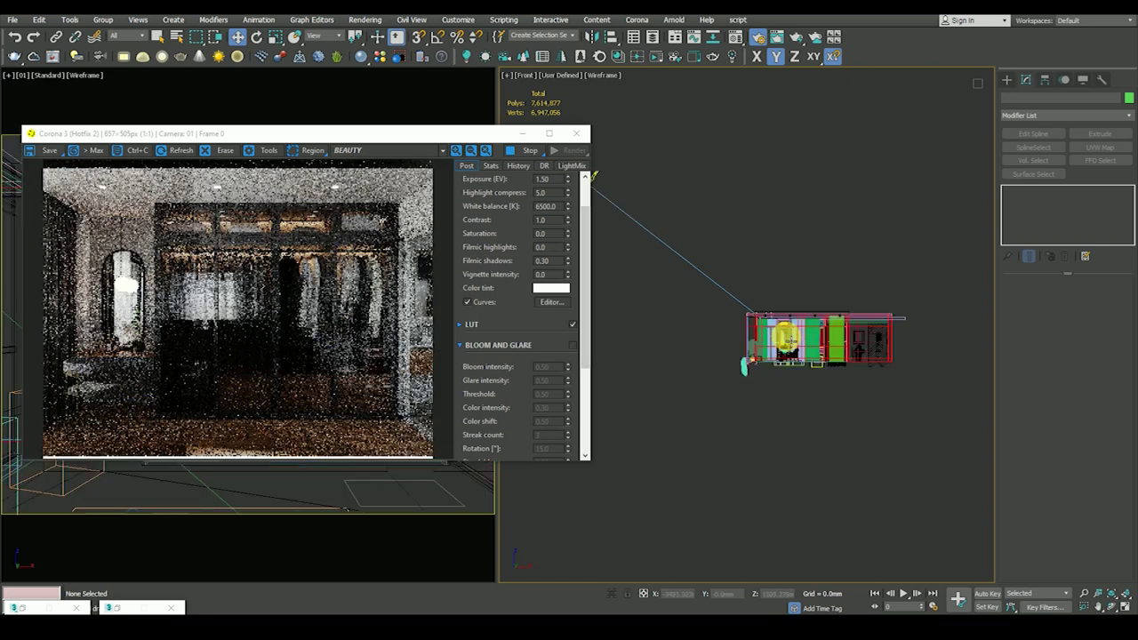
key("F3")
scroll(789, 329, "up", 3)
key("F3")
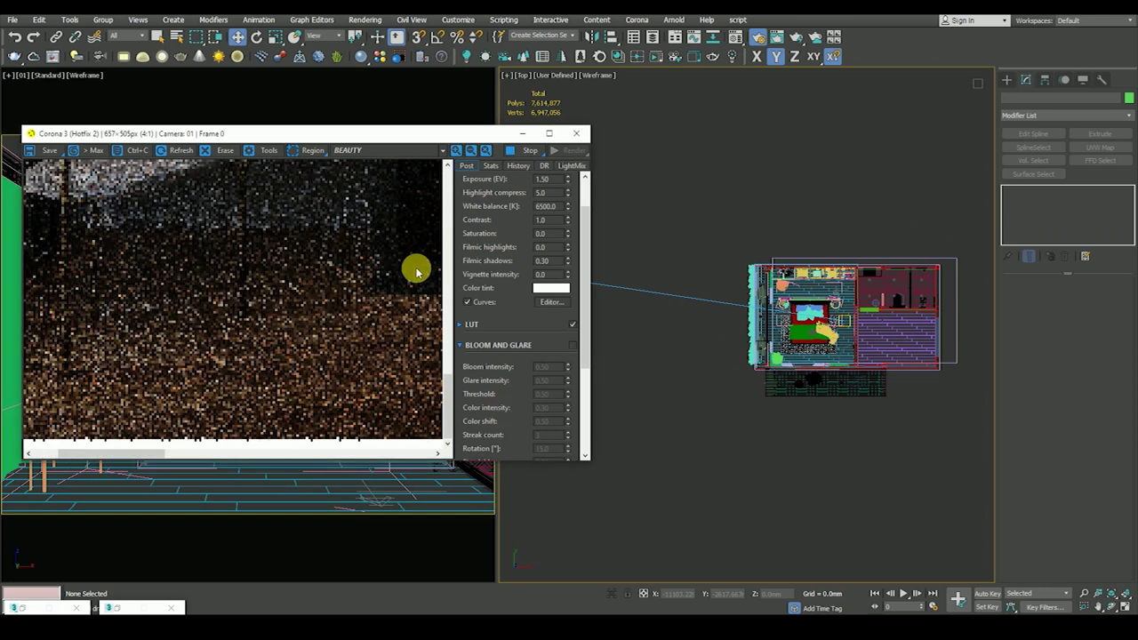
scroll(782, 366, "down", 2)
mouse_move(783, 366)
middle_mouse_down("alt")
mouse_move(877, 261)
mouse_move(831, 324)
middle_mouse_up("alt")
scroll(812, 315, "up", 5)
key("F3")
key("F4")
scroll(812, 315, "up", 2)
scroll(788, 312, "down", 5)
scroll(762, 356, "down", 4)
left_click(654, 262)
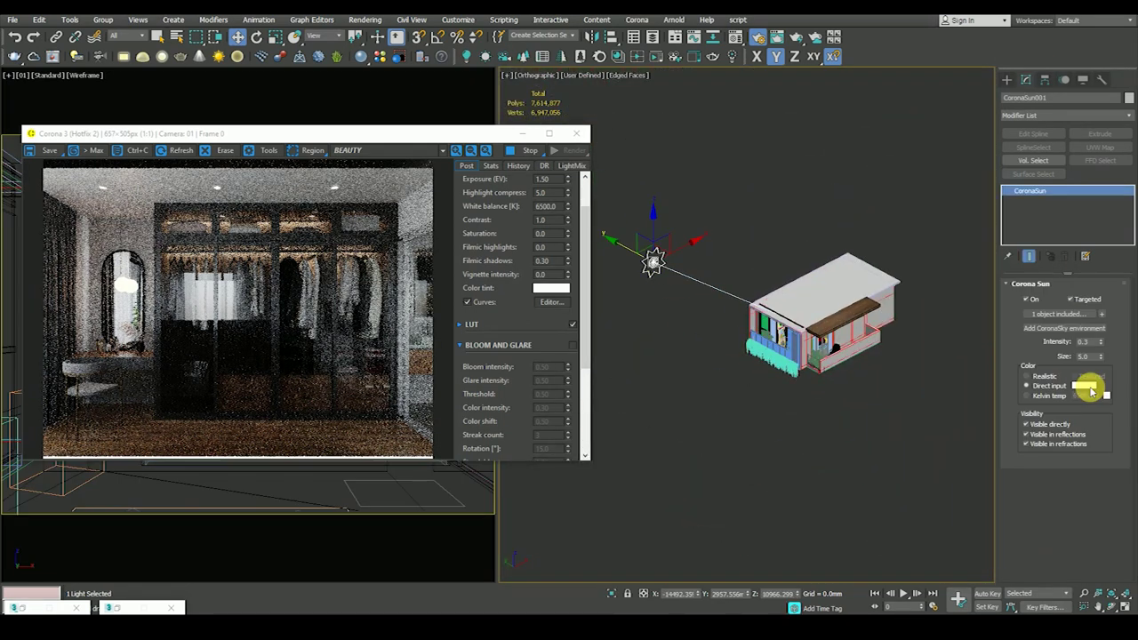
Step: Remove 00001 from the Corona Sun's include list, leaving 0 objects included
left_click(1074, 316)
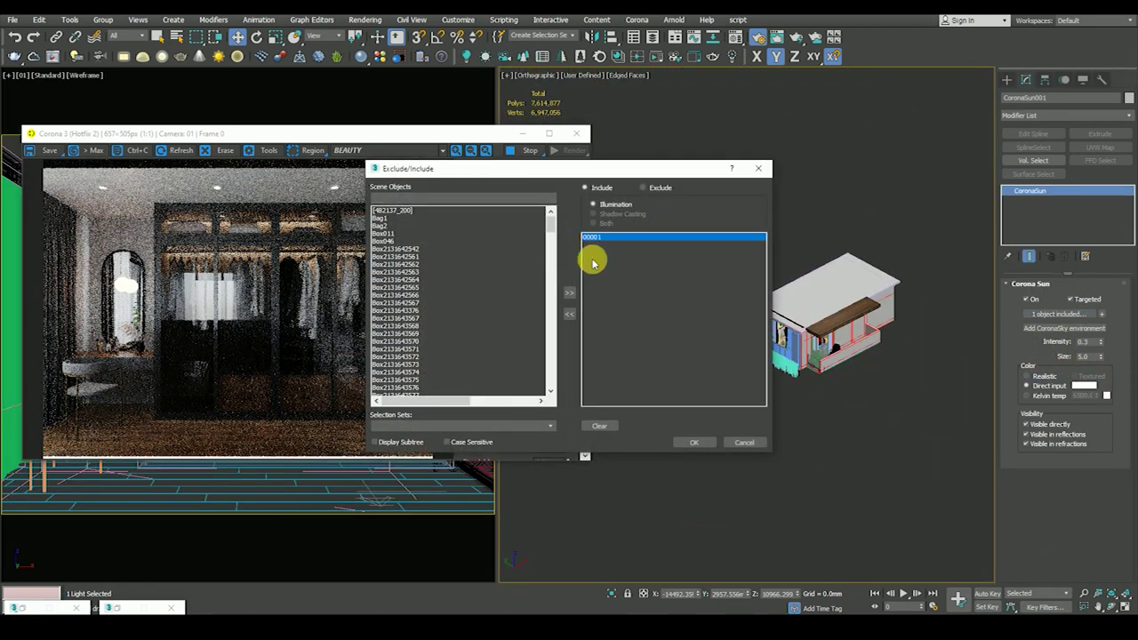
left_click(570, 315)
left_click(694, 442)
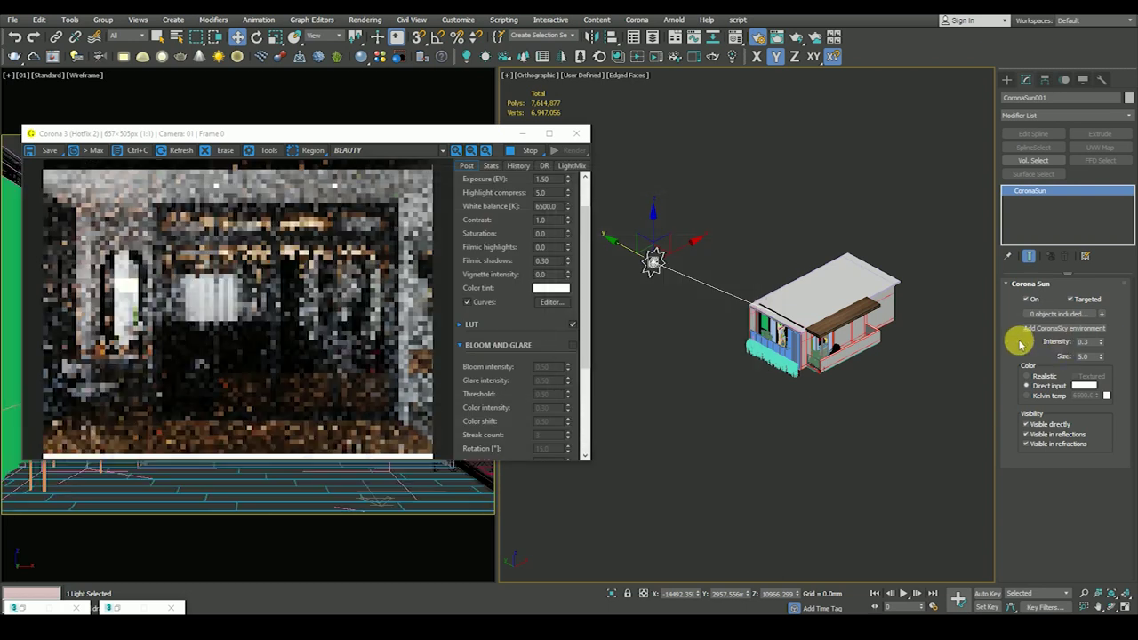
scroll(745, 420, "down", 3)
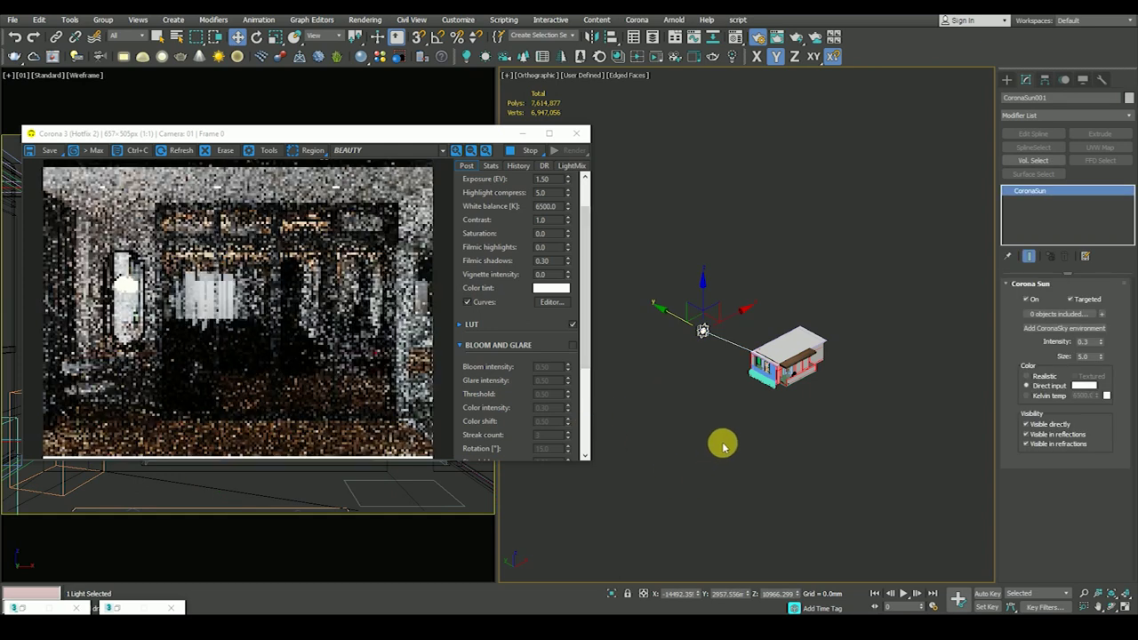
key("t")
key("F3")
scroll(765, 322, "down", 2)
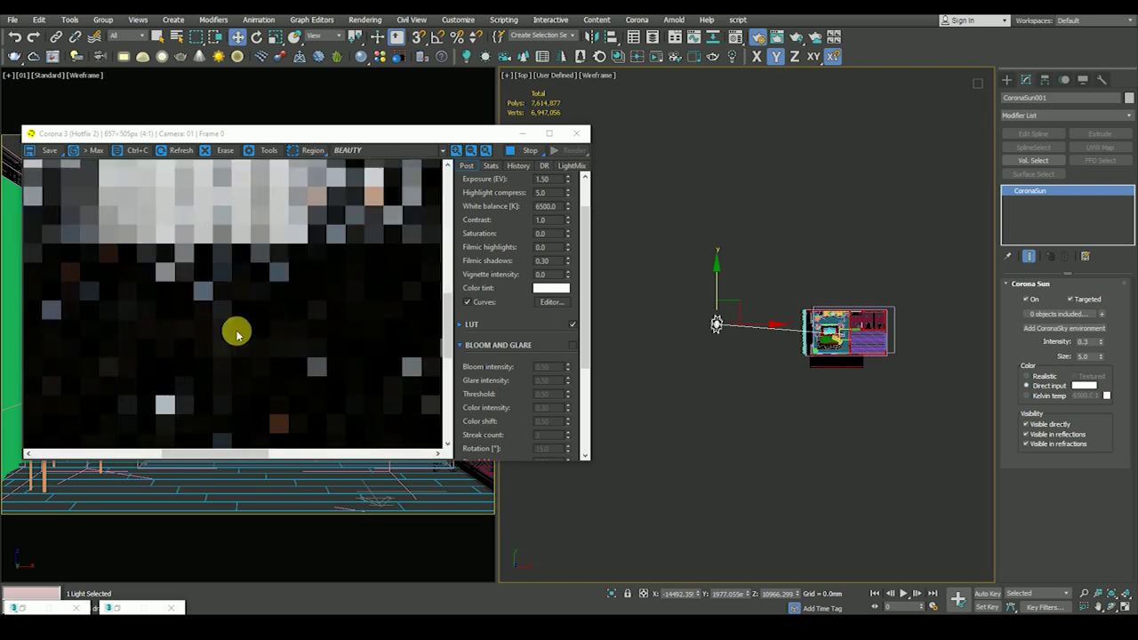
Step: Deselect the sun and switch the right view to a shaded front view
left_click(770, 412)
key("f")
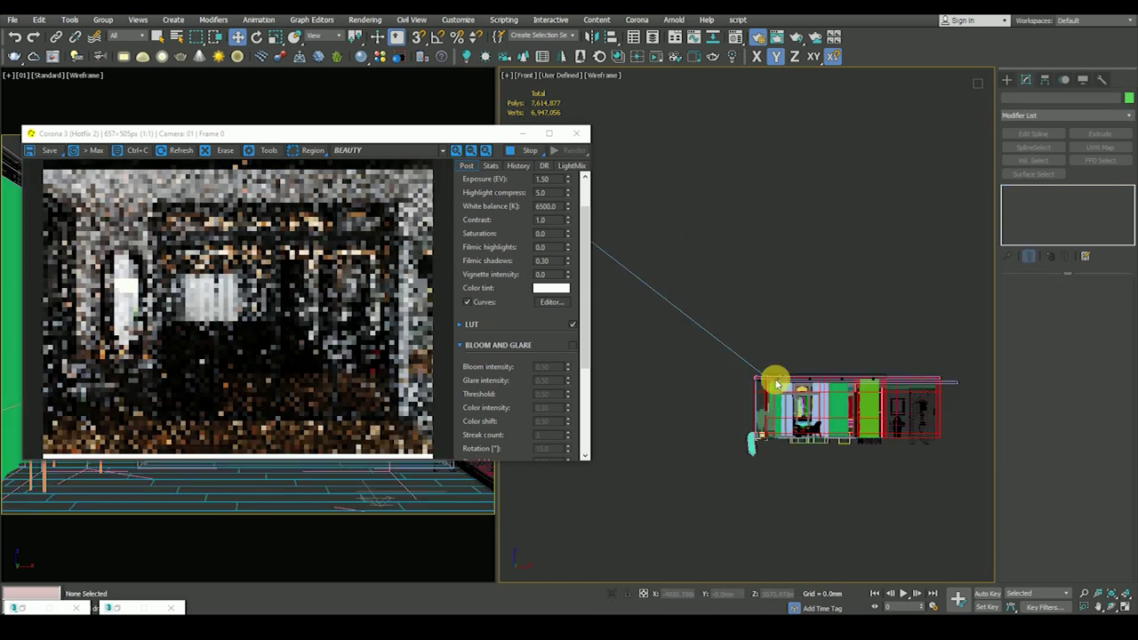
key("F3")
scroll(802, 401, "up", 3)
scroll(792, 350, "down", 3)
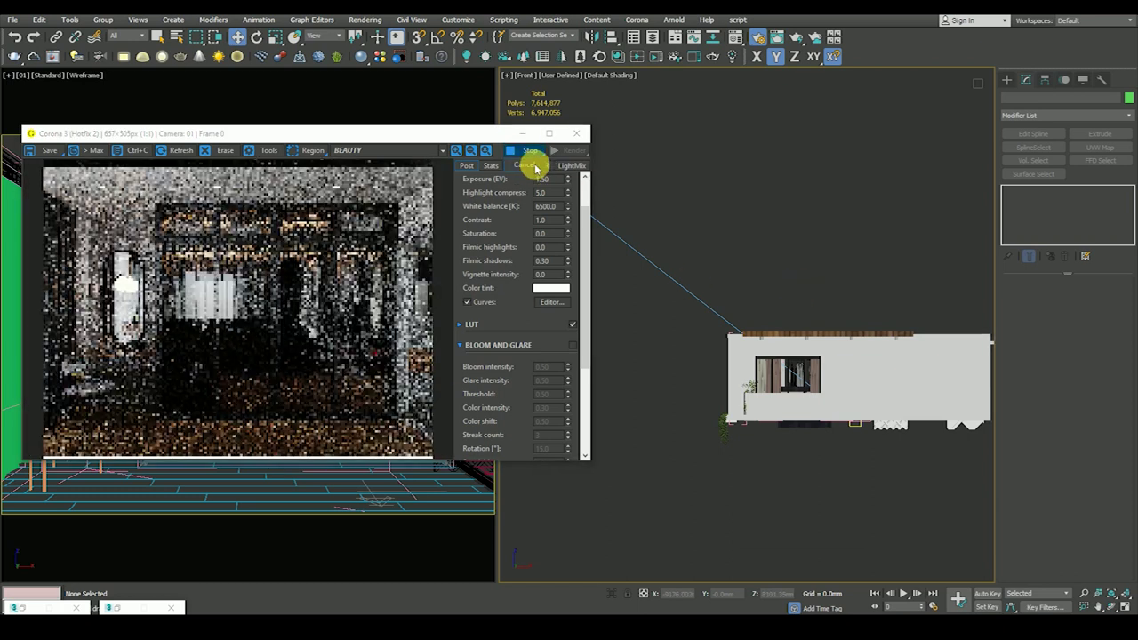
Step: Close the Corona frame buffer and fit the whole scene in the wireframe top view
left_click(577, 135)
key("F3")
key("t")
key("z")
scroll(776, 276, "up", 4)
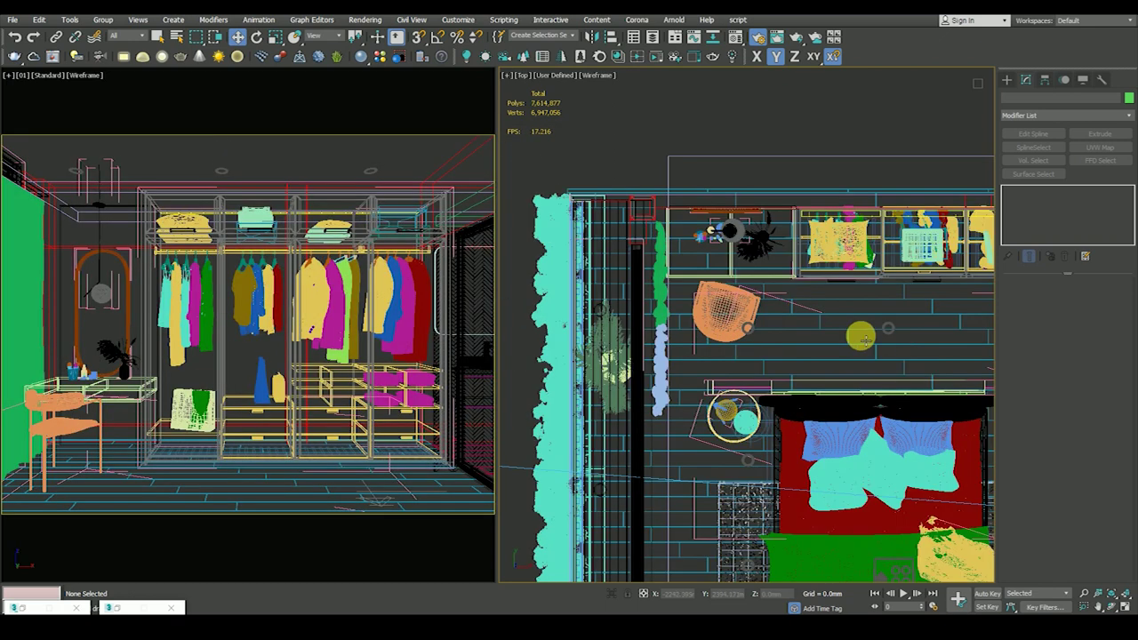
Step: Select the ceiling light fixtures and isolate them with the floor using Alt+Q
scroll(769, 334, "up", 3)
left_click(747, 325)
scroll(742, 363, "down", 4)
scroll(742, 363, "up", 6)
left_click(851, 322, "ctrl")
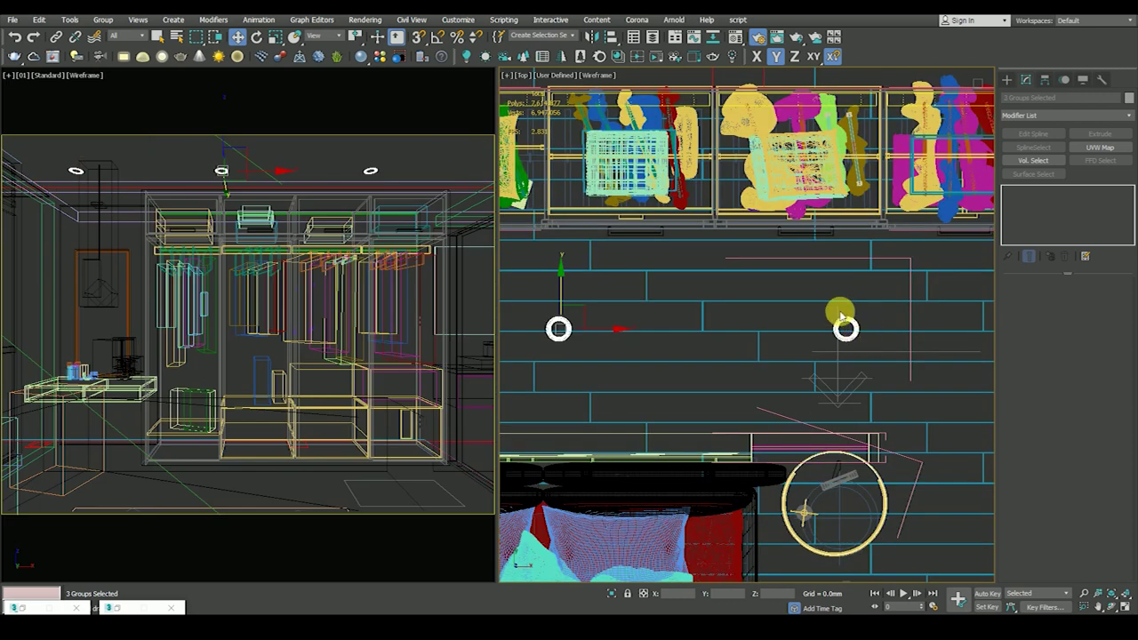
scroll(844, 319, "down", 5)
key("alt+q")
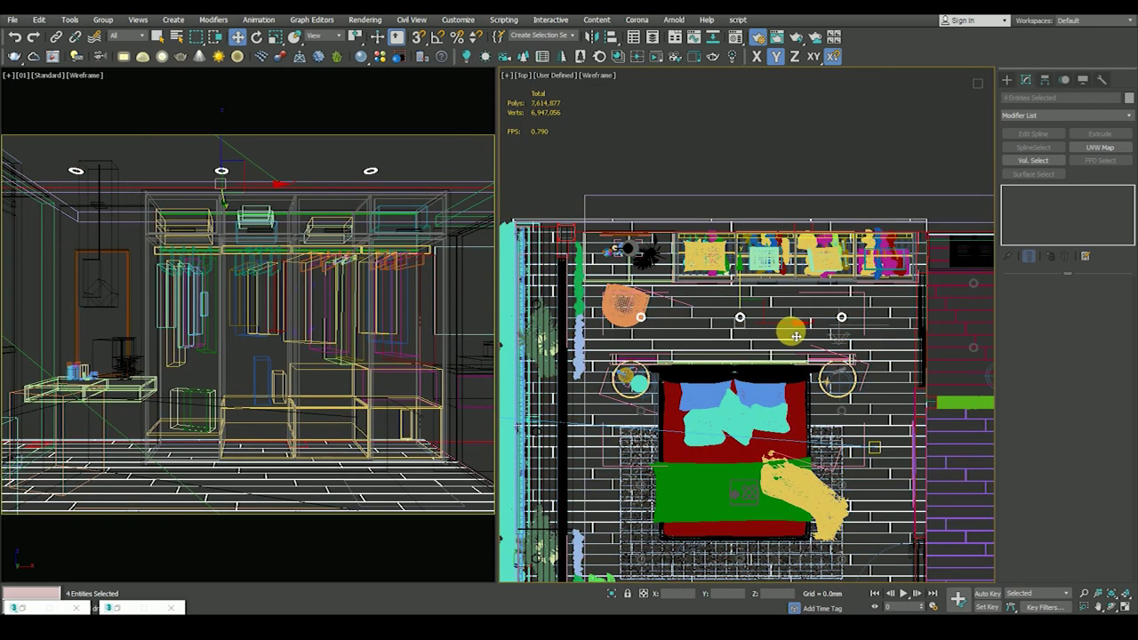
Step: Start creating a CoronaLight from the Corona lights panel
left_click(523, 312)
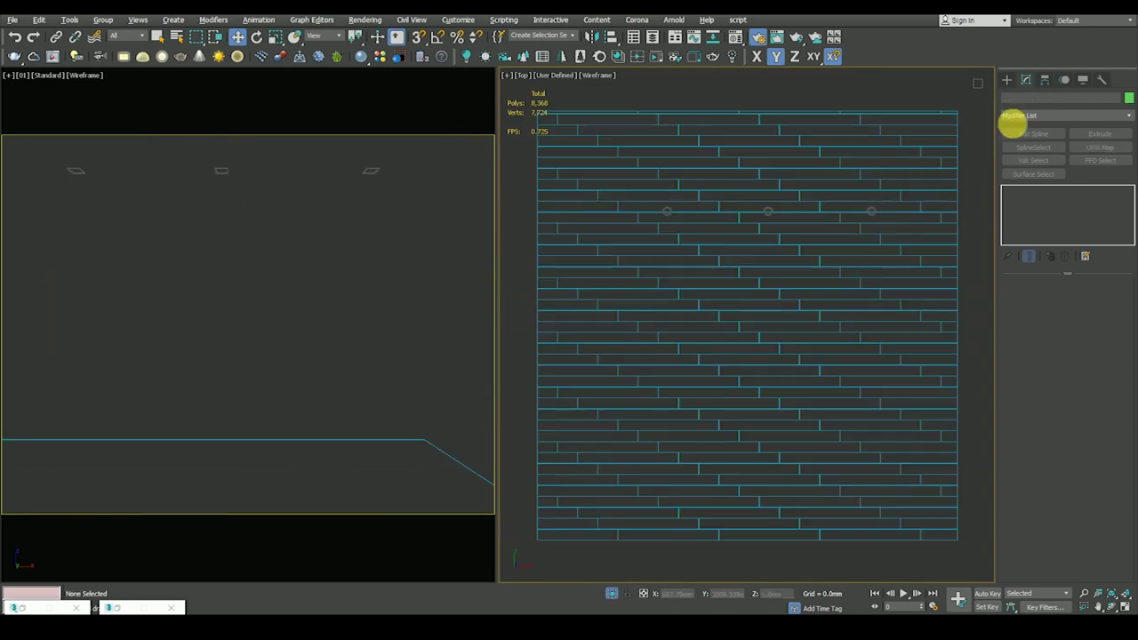
left_click(1011, 78)
left_click(1043, 151)
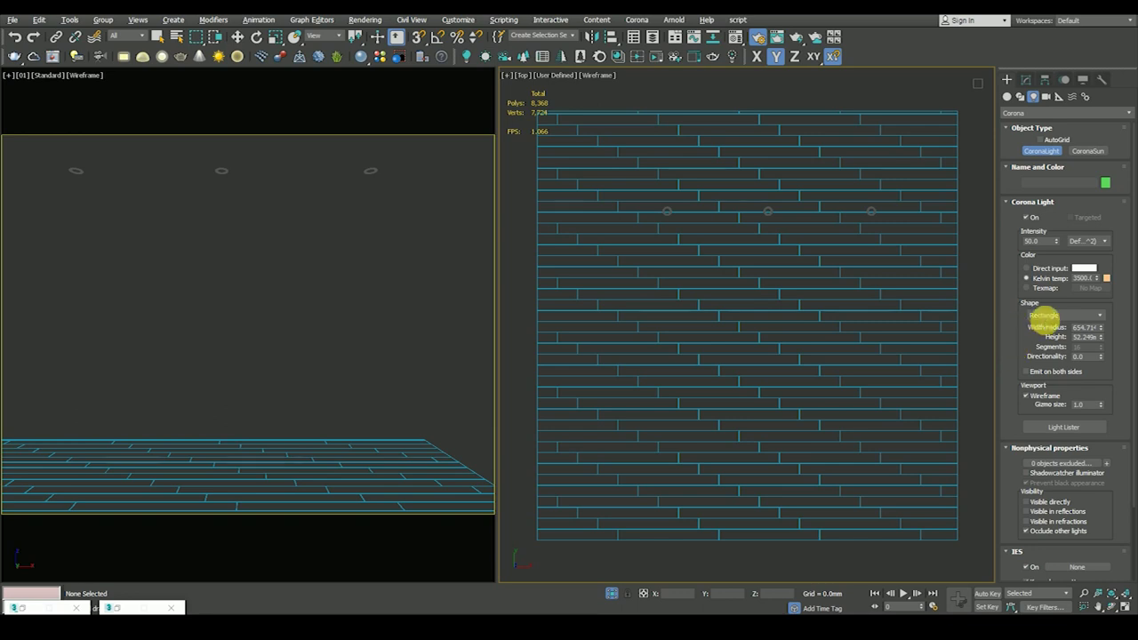
Step: Draw a disk-shaped Corona light over a ceiling fixture
left_click(1047, 316)
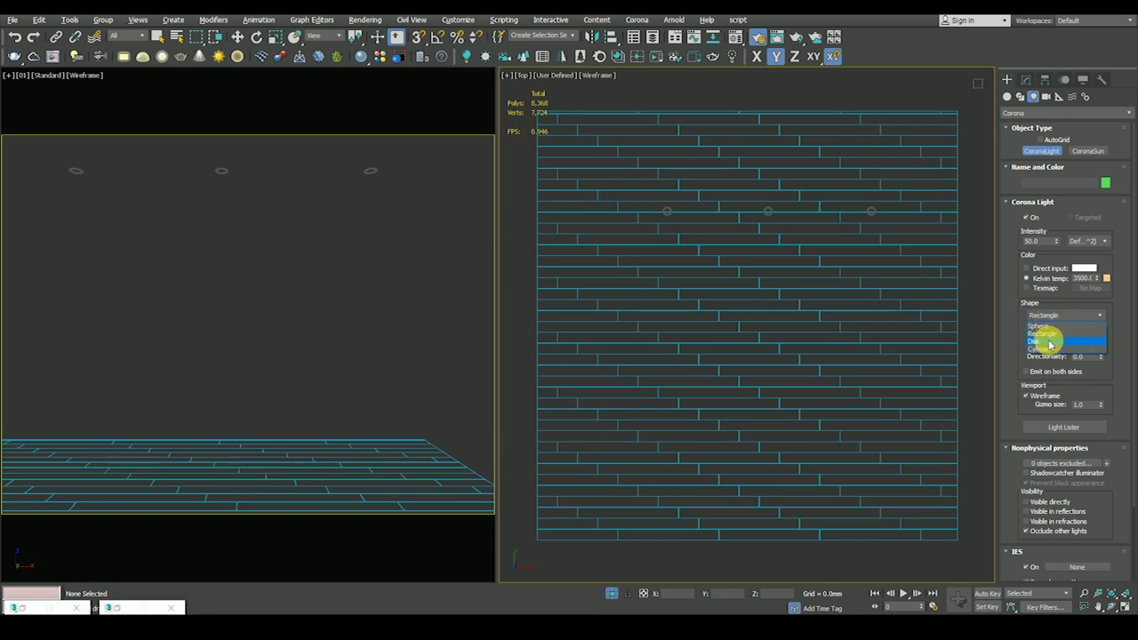
left_click(1050, 343)
scroll(699, 234, "up", 2)
scroll(738, 244, "up", 3)
scroll(703, 216, "up", 3)
left_click_drag(663, 285, 729, 286)
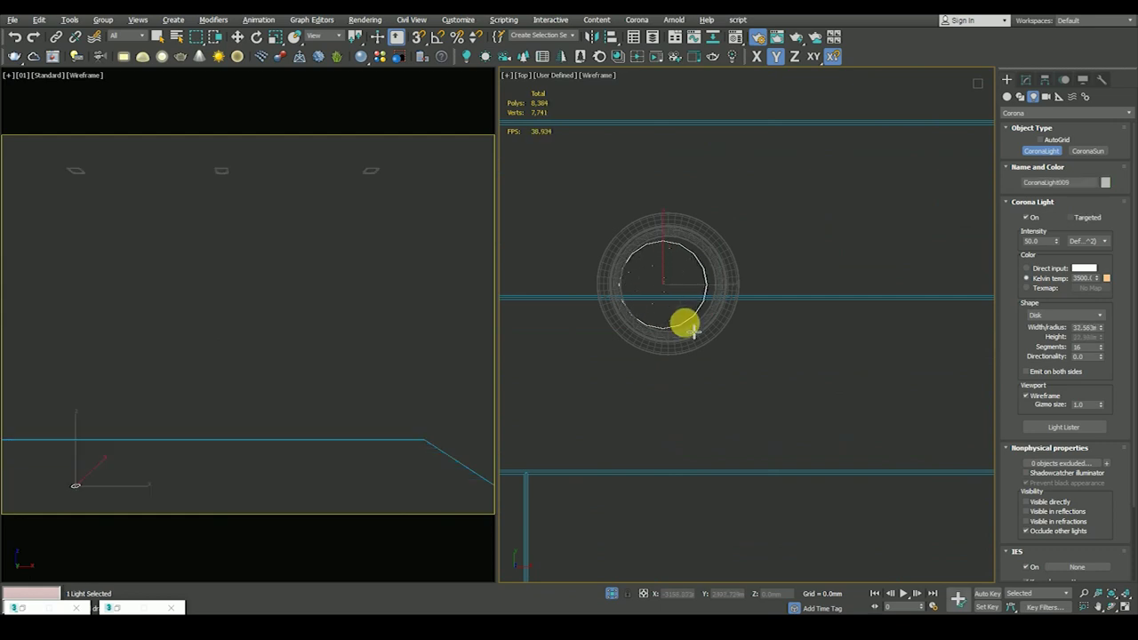
right_click(729, 287)
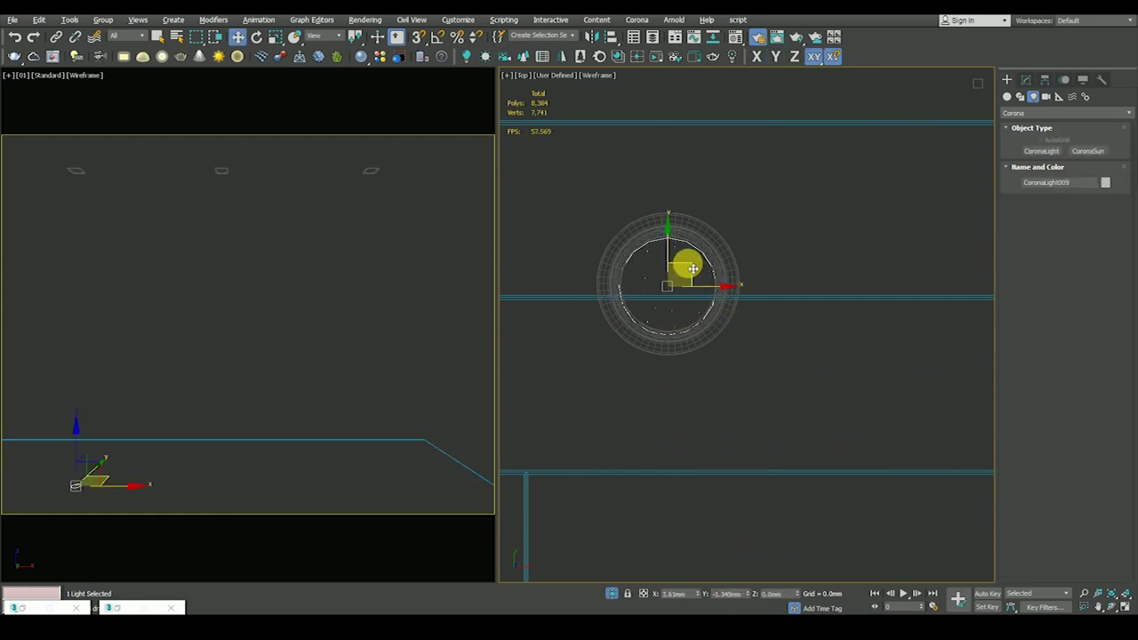
Step: Make the light targeted and lift it to just below the ceiling in the front view
left_click(1028, 80)
left_click(1071, 299)
key("f")
scroll(752, 264, "down", 5)
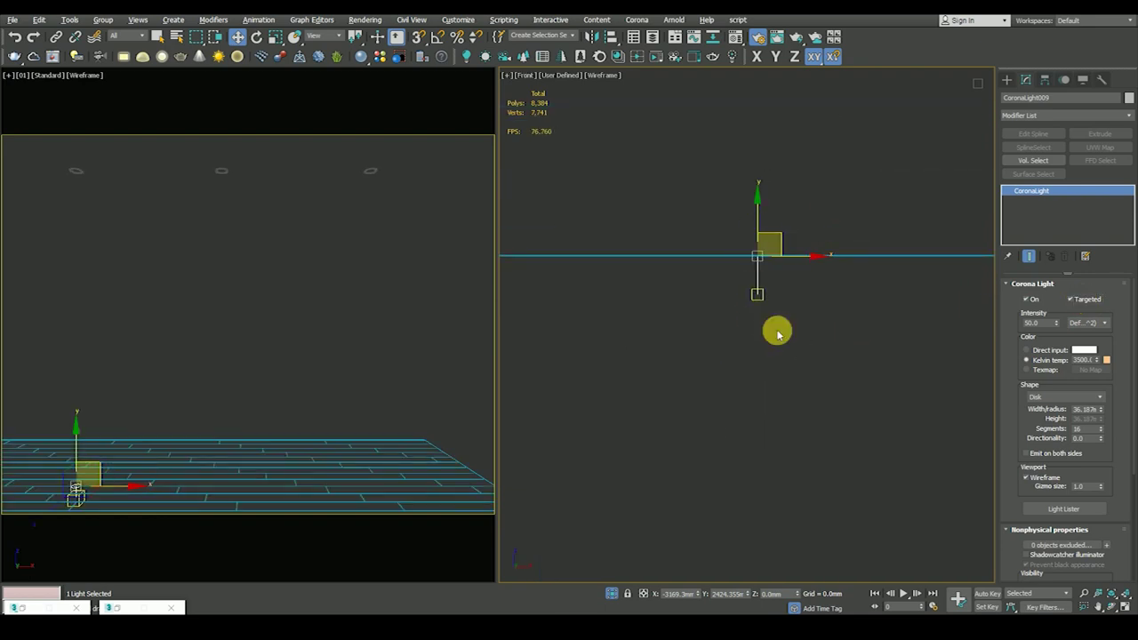
left_click_drag(757, 294, 795, 198)
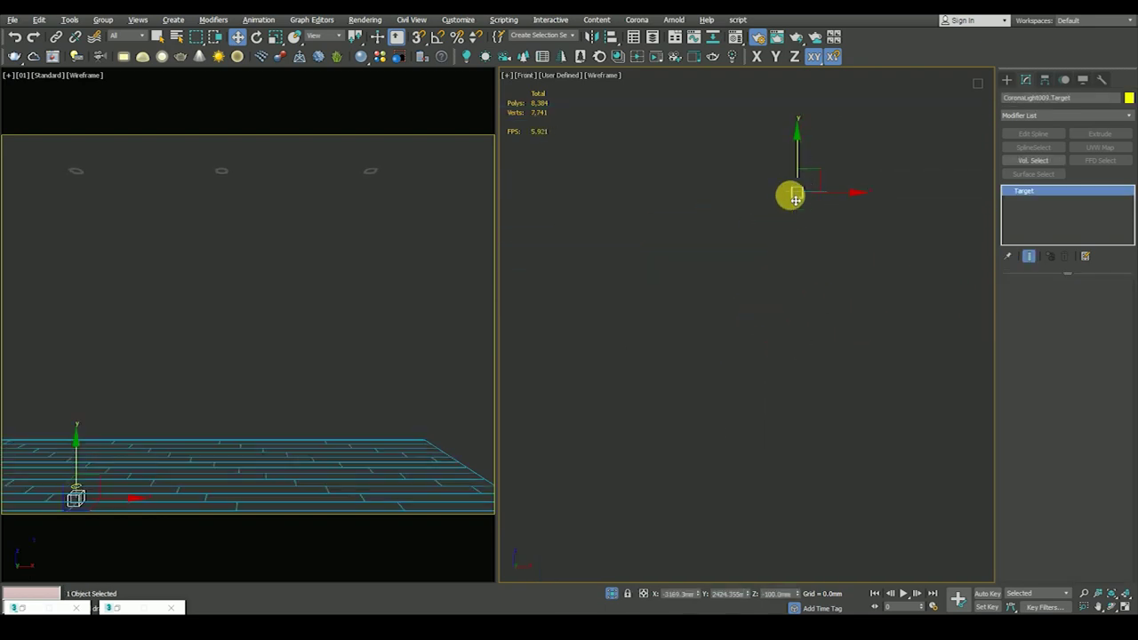
middle_click_drag(800, 183, 755, 338)
left_click_drag(703, 383, 760, 541)
left_click_drag(736, 404, 747, 163)
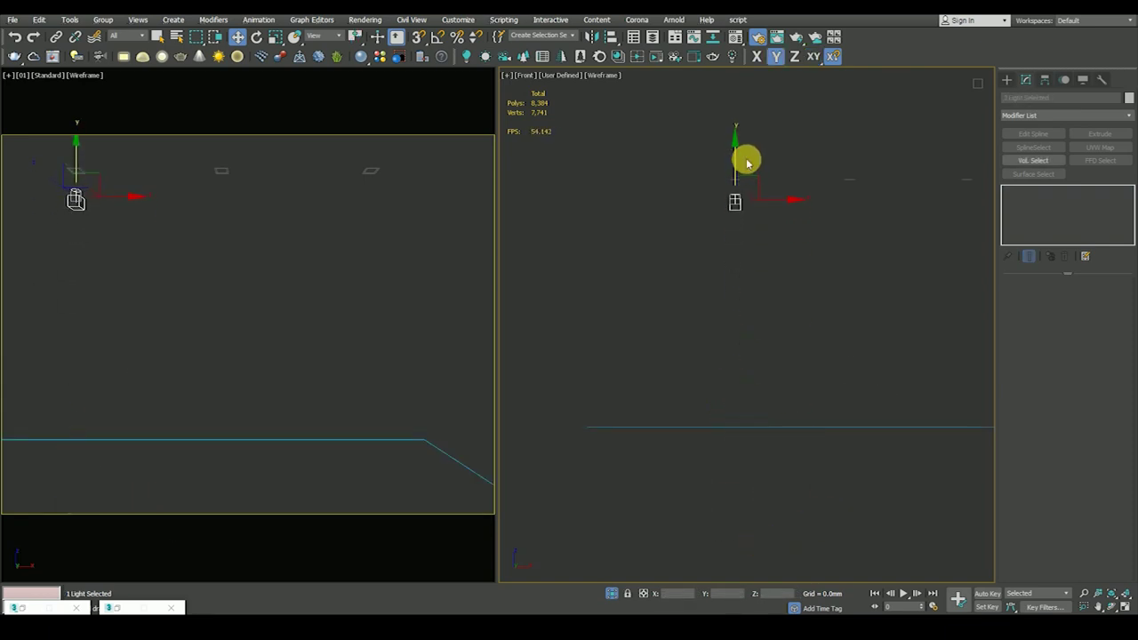
left_click_drag(747, 163, 738, 216)
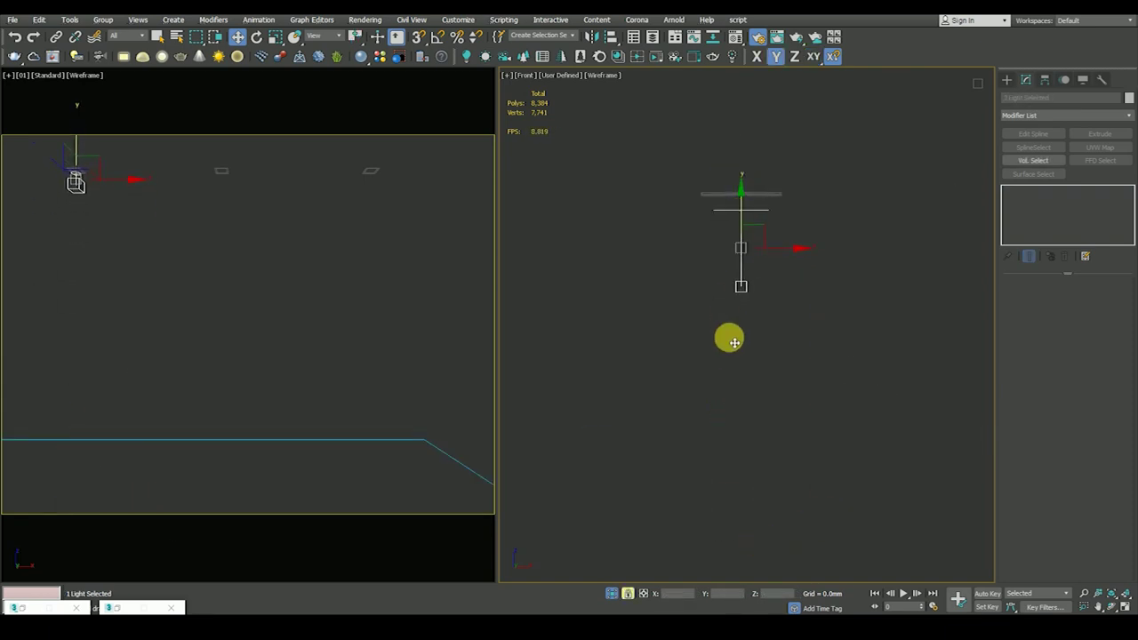
Step: Drag the light's target straight down to the floor and reselect the light
left_click(749, 253)
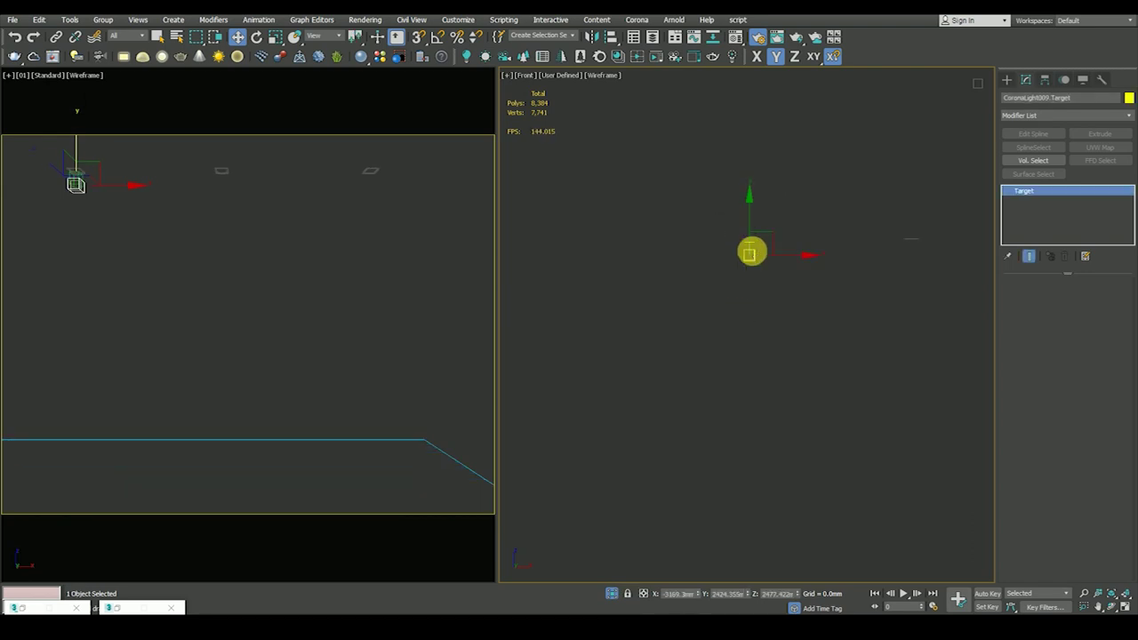
left_click_drag(753, 222, 745, 439)
left_click(752, 239)
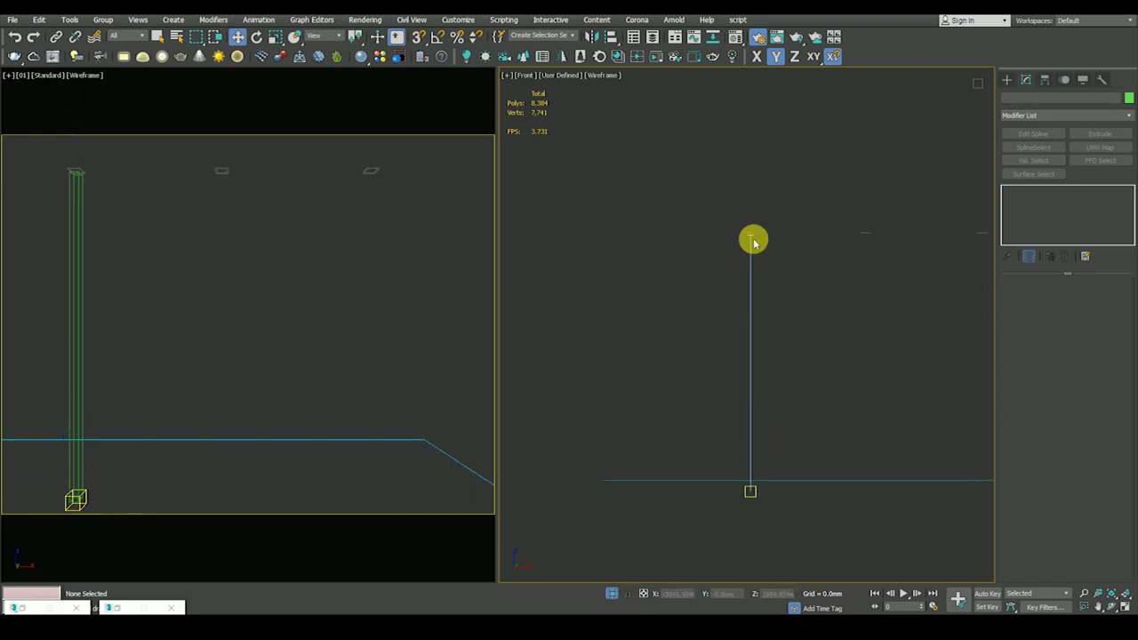
scroll(752, 222, "up", 2)
left_click(752, 221)
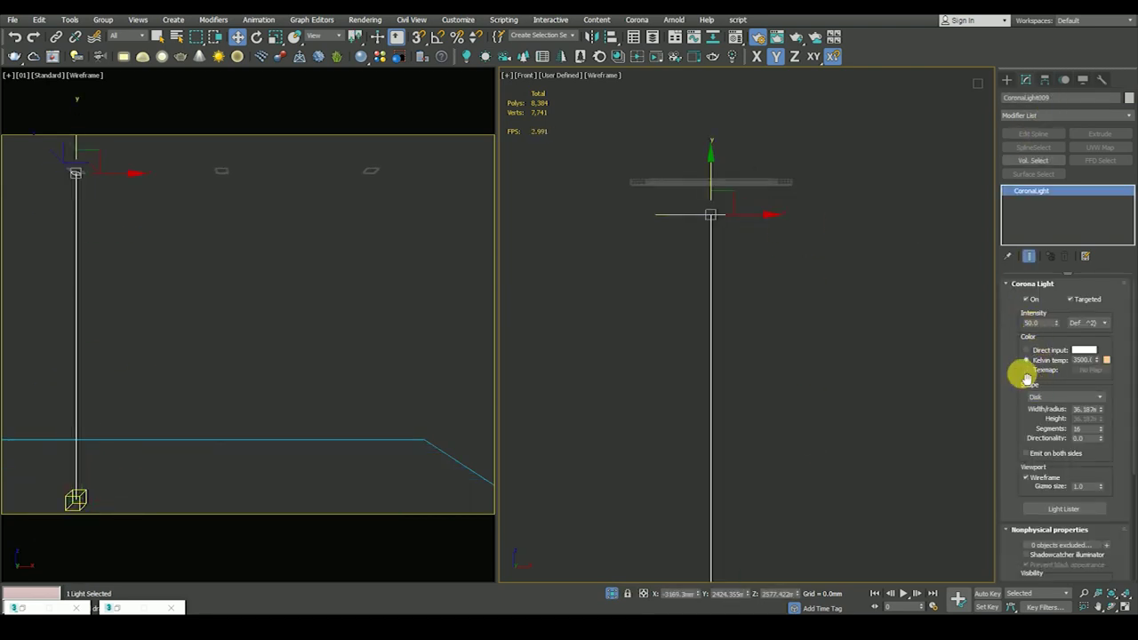
Step: Scroll the light's Modify panel to the IES rollout and open the profile browser
scroll(1014, 437, "down", 3)
scroll(1023, 476, "down", 2)
scroll(1019, 484, "down", 1)
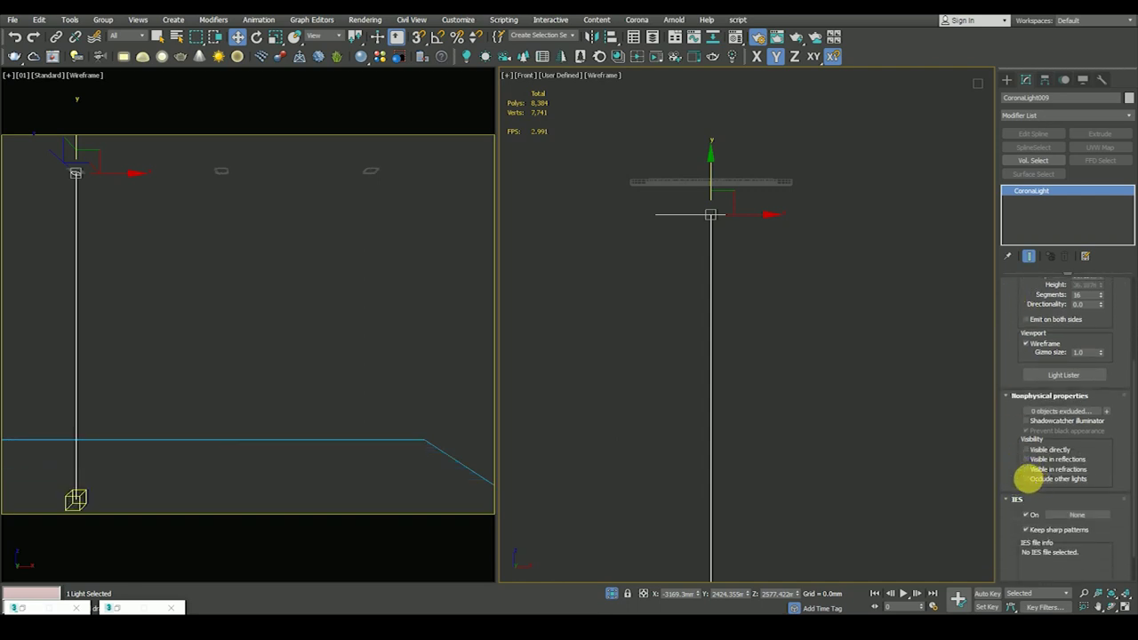
left_click_drag(1022, 460, 1022, 428)
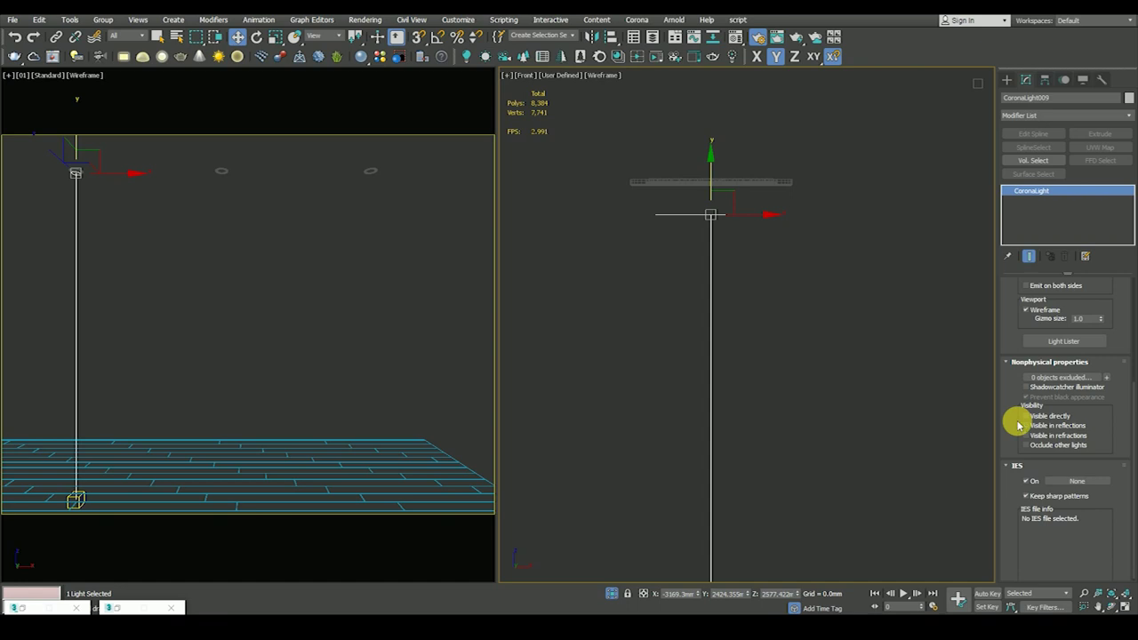
scroll(1018, 424, "up", 2)
scroll(1019, 420, "up", 2)
scroll(1022, 416, "up", 2)
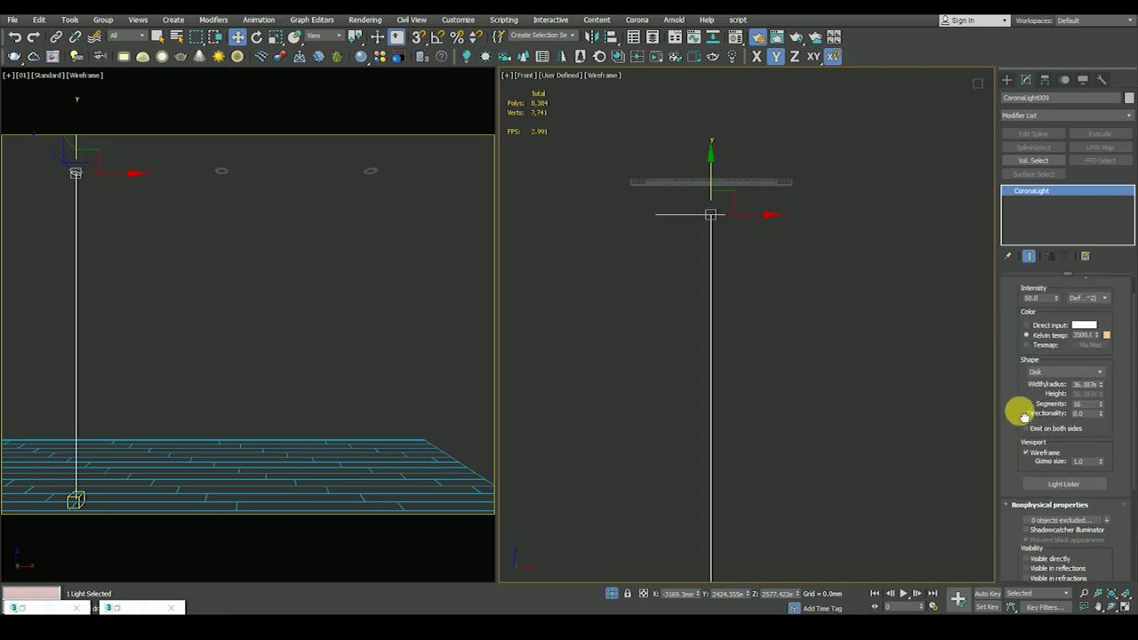
left_click_drag(1025, 416, 1024, 452)
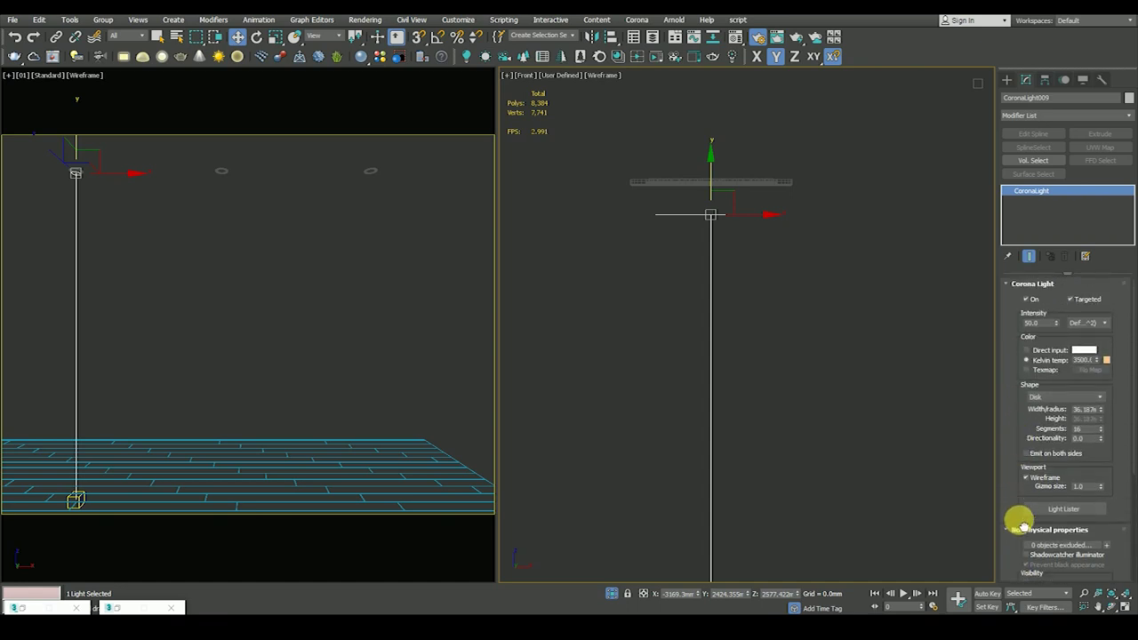
left_click_drag(1023, 527, 1024, 373)
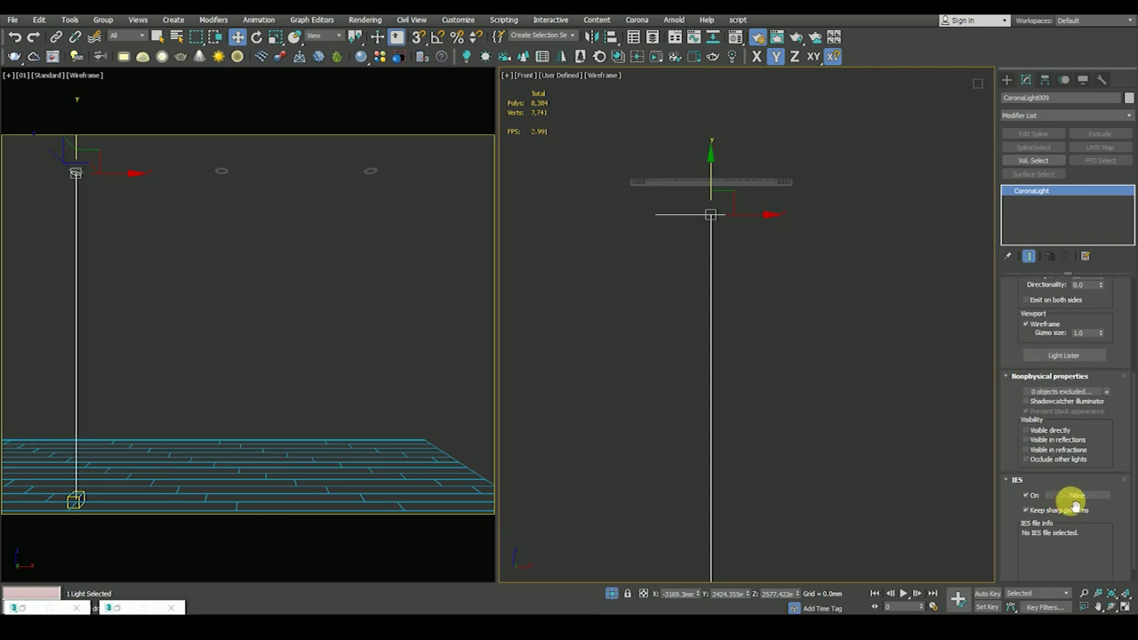
left_click(1077, 495)
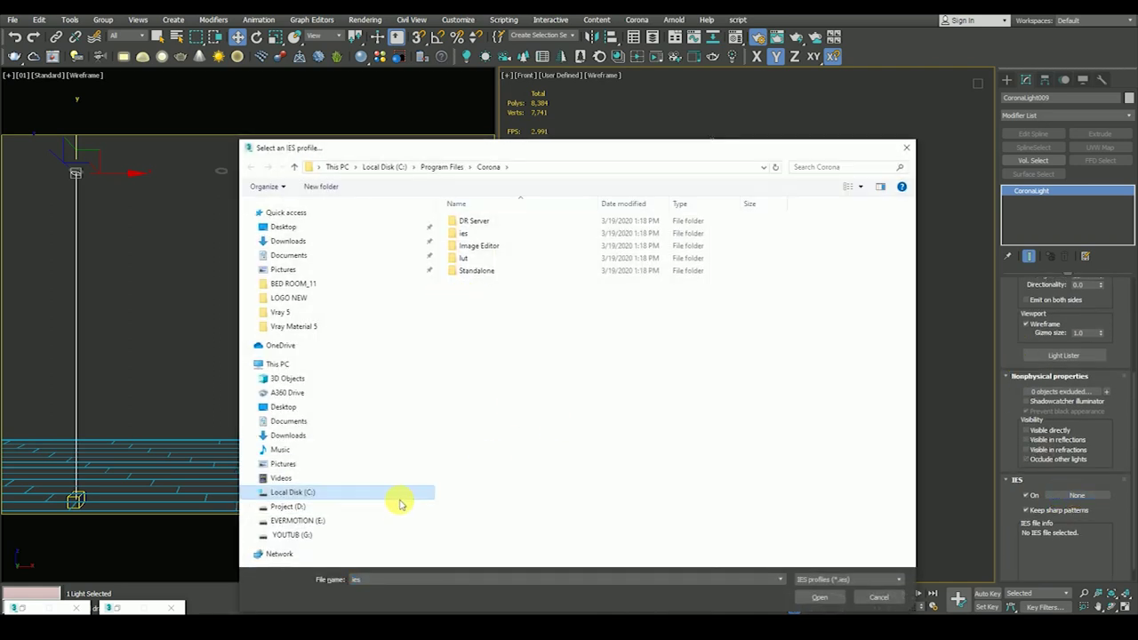
Step: Load 30.IES from the MAX\ies folder as the light's IES profile
left_click(293, 534)
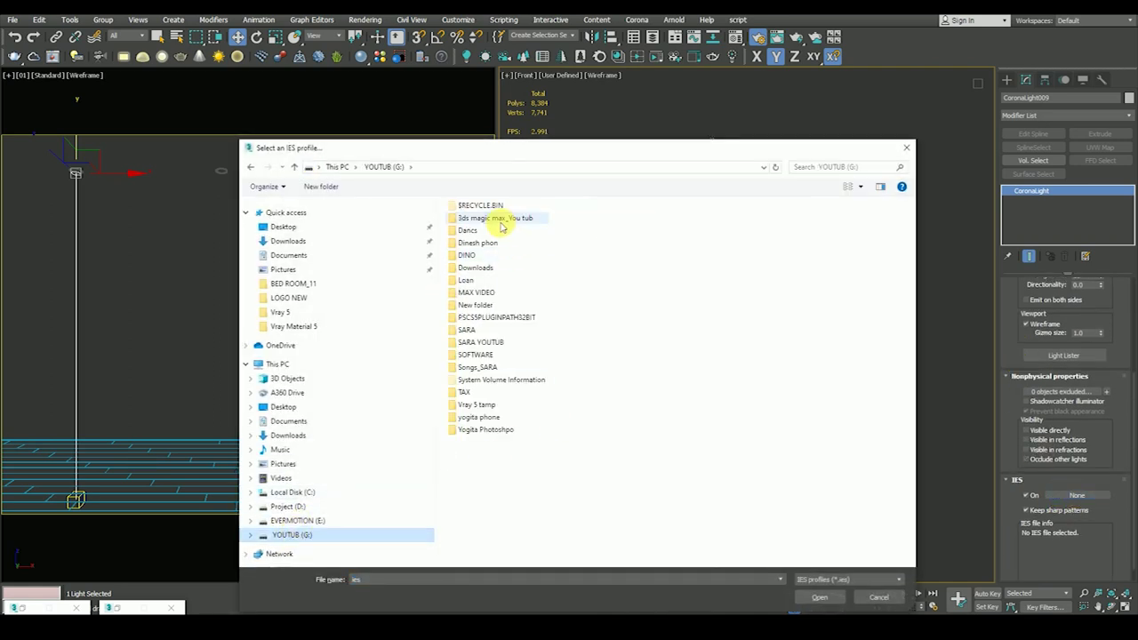
double_click(485, 219)
double_click(472, 281)
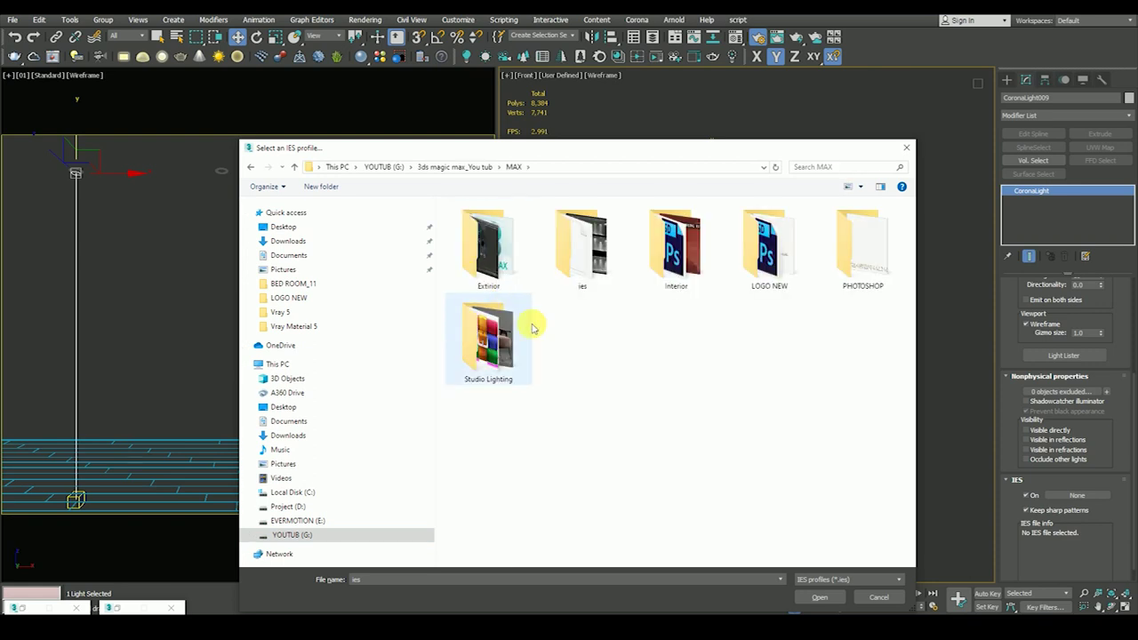
double_click(582, 242)
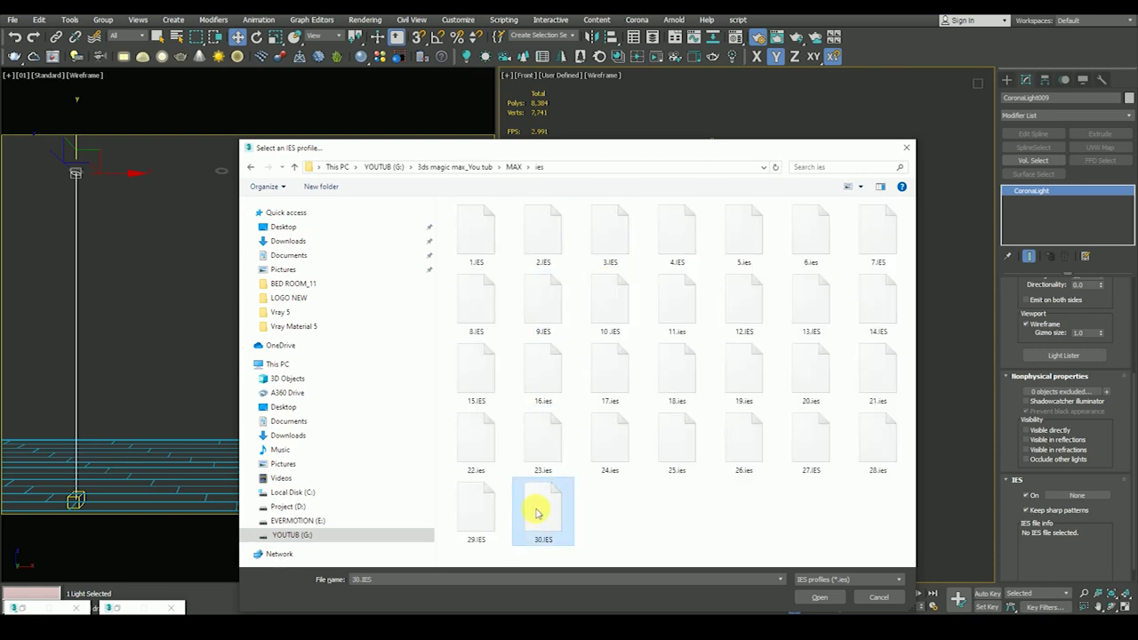
double_click(538, 514)
scroll(711, 205, "down", 2)
scroll(700, 244, "down", 2)
scroll(1023, 425, "up", 1)
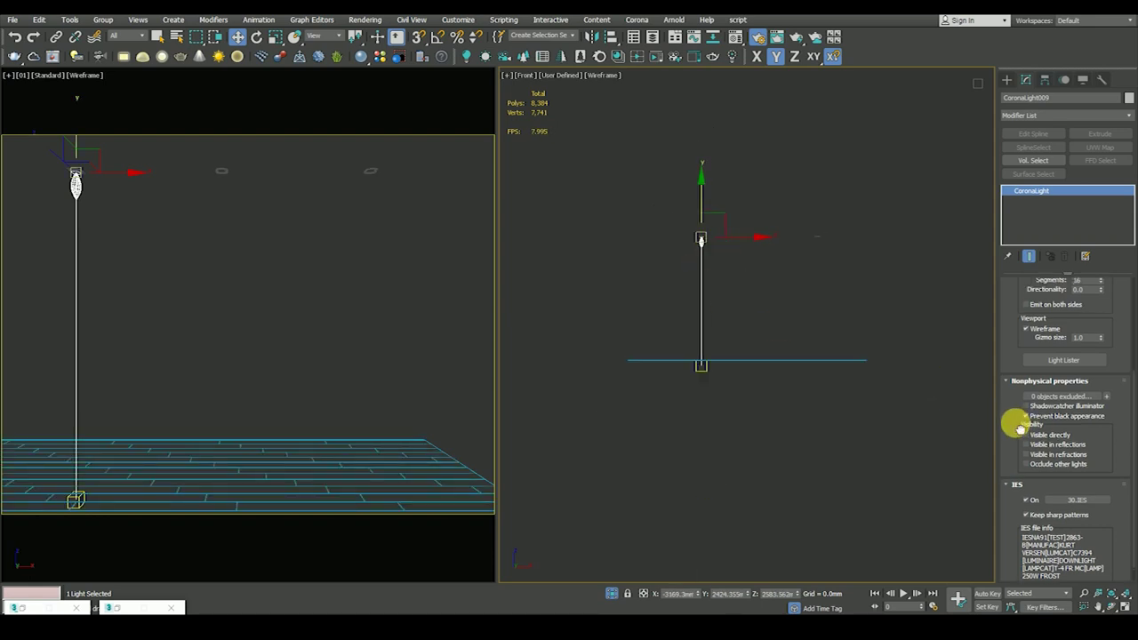
scroll(1025, 425, "up", 3)
scroll(1027, 427, "up", 1)
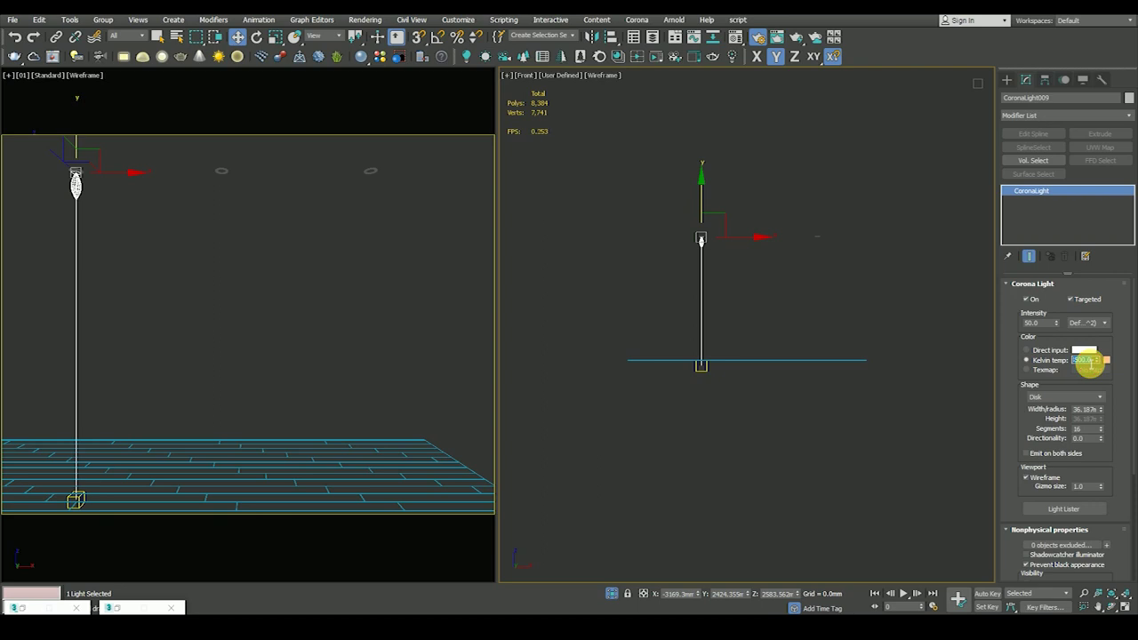
Step: Set the light's colour temperature to 4500 K and make it untargeted
double_click(1086, 360)
type("500")
left_click(725, 418)
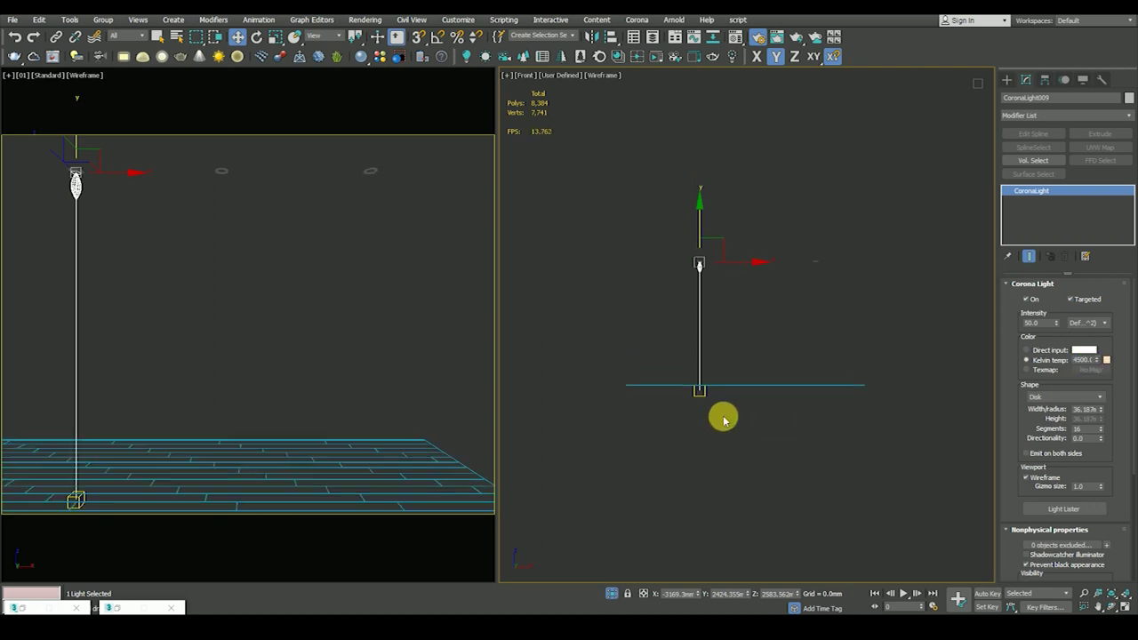
left_click(1073, 300)
Step: Clone the light to the right in the top view, creating CoronaLight010
key("t")
scroll(721, 326, "down", 5)
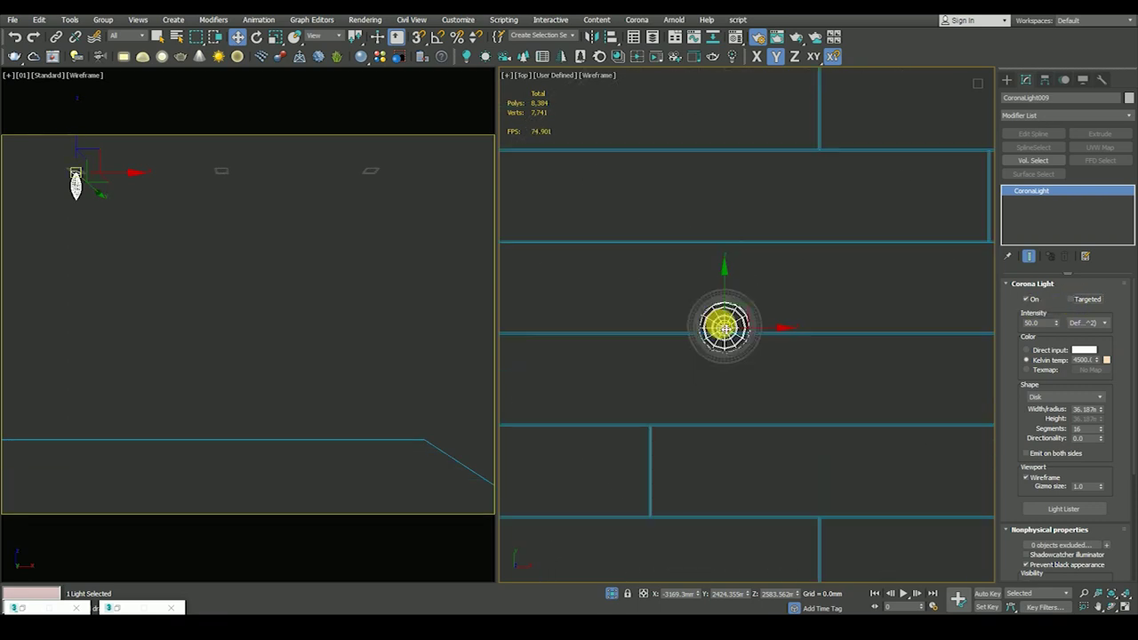
scroll(709, 368, "down", 3)
left_click_drag(721, 350, 894, 349, "shift")
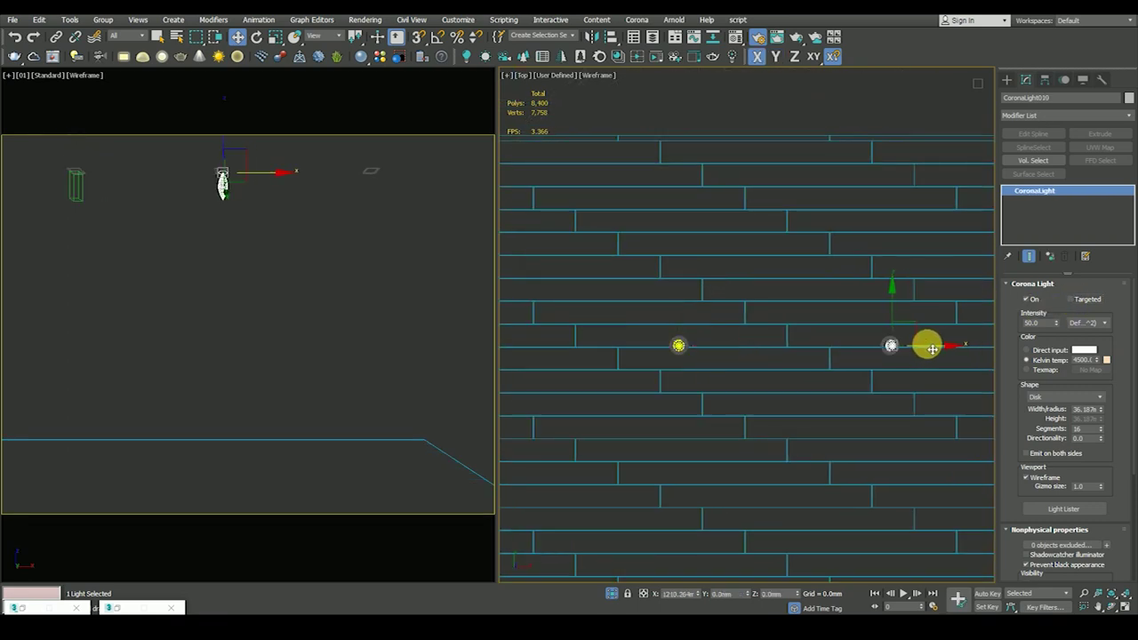
left_click(576, 365)
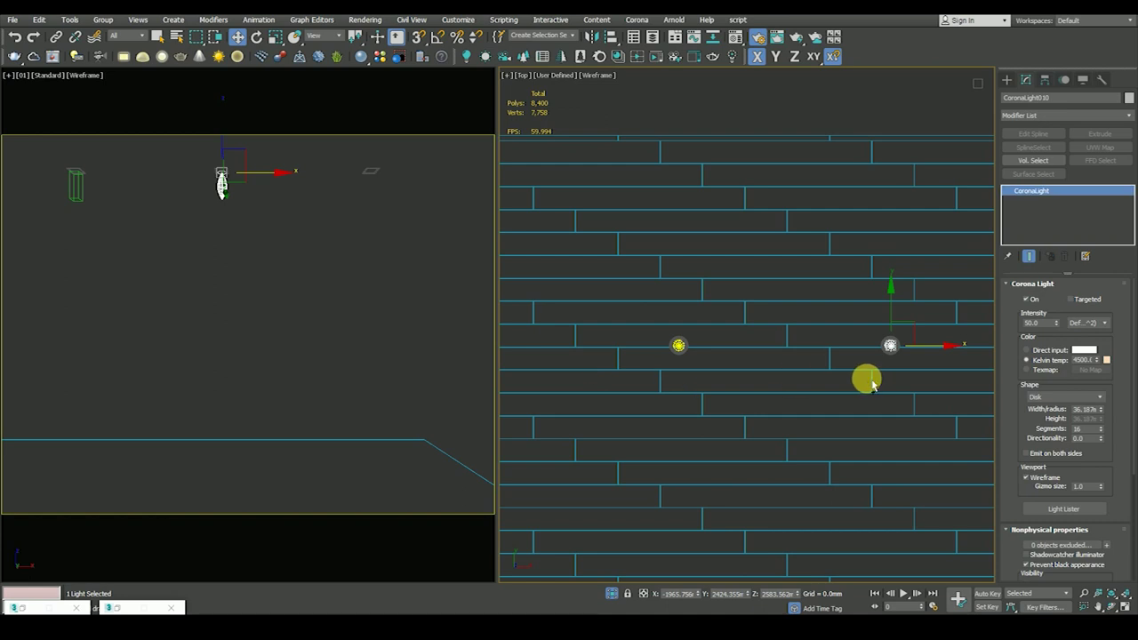
Step: Undo the last action, then clone the IES spot to the right as an instance
key("ctrl+z")
left_click_drag(739, 353, 894, 351, "shift")
left_click(525, 290)
left_click(573, 365)
scroll(788, 379, "up", 5)
scroll(892, 402, "down", 4)
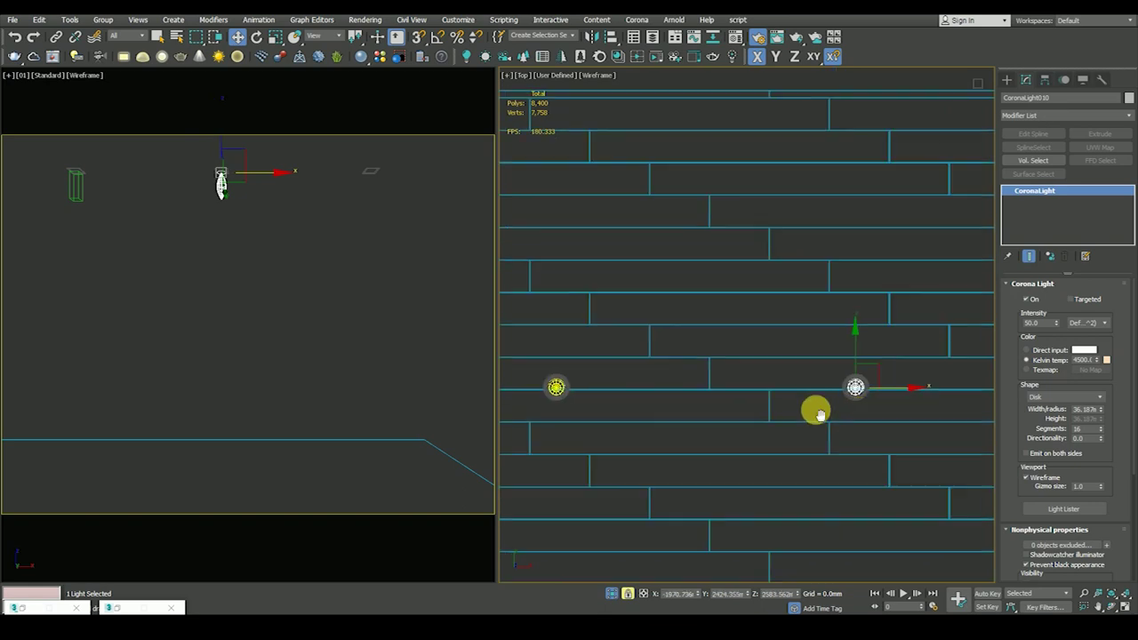
Step: Add a third instanced spot, CoronaLight011, over the third downlight in the row
left_click(531, 376)
left_click_drag(882, 382, 864, 376, "shift")
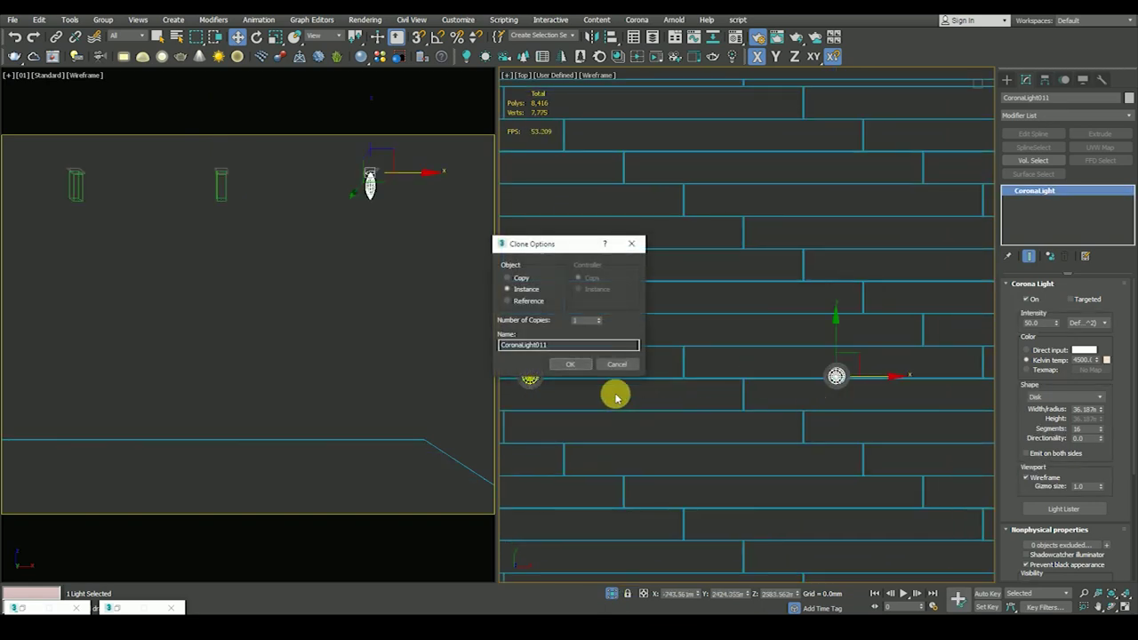
left_click(572, 363)
scroll(825, 385, "up", 5)
scroll(889, 373, "up", 2)
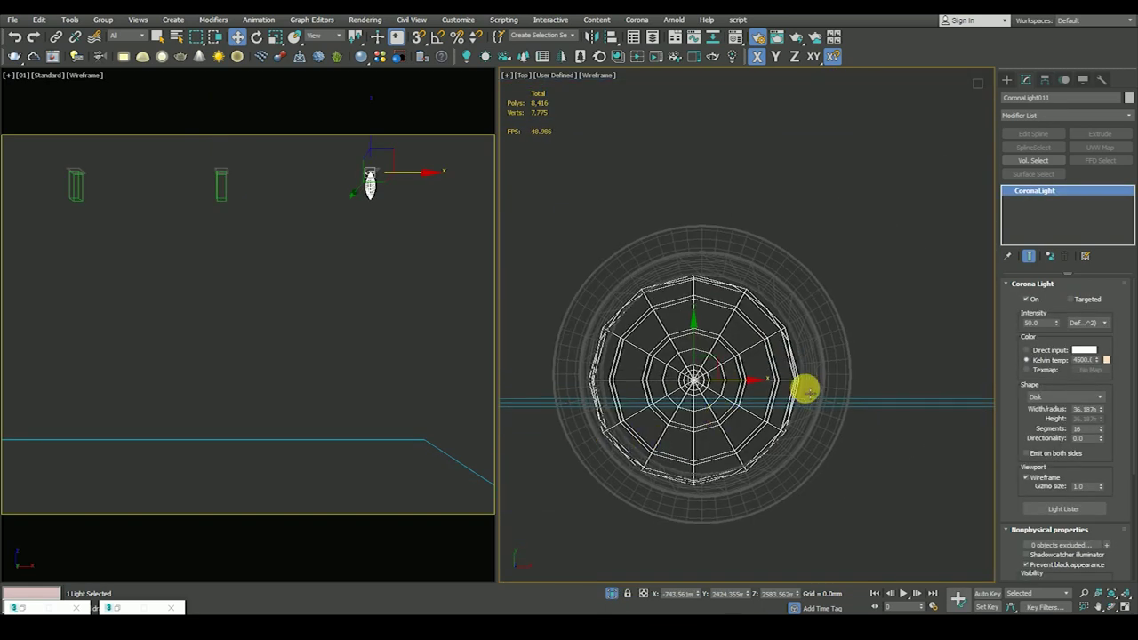
scroll(752, 380, "down", 4)
scroll(816, 336, "down", 3)
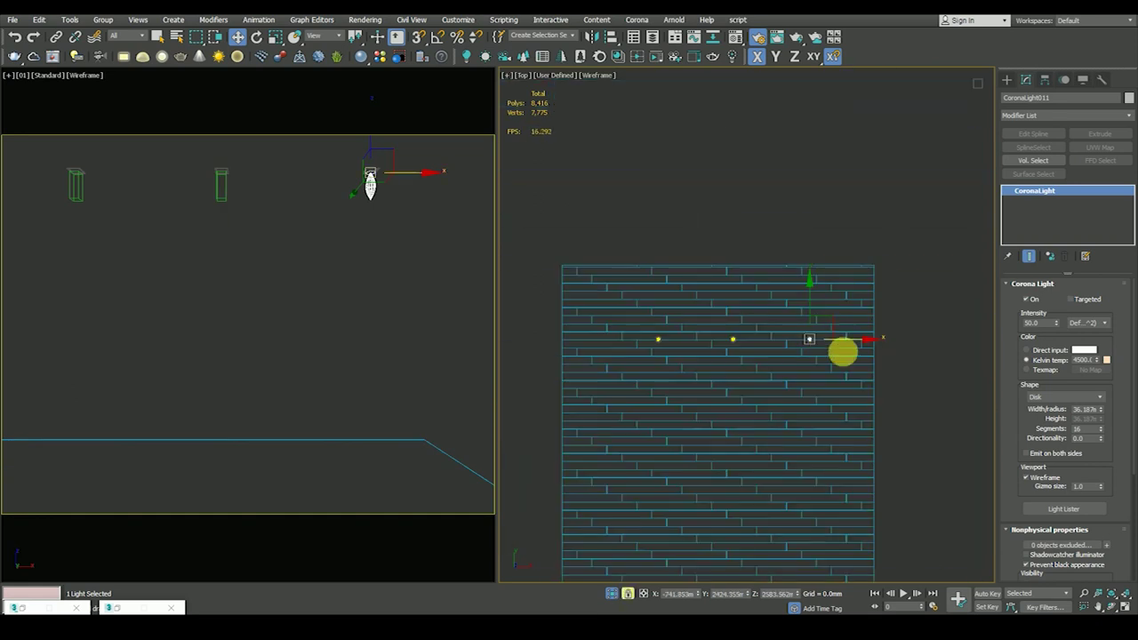
Step: Deselect and exit Isolate Selection so the whole closet scene is visible again
left_click(909, 366)
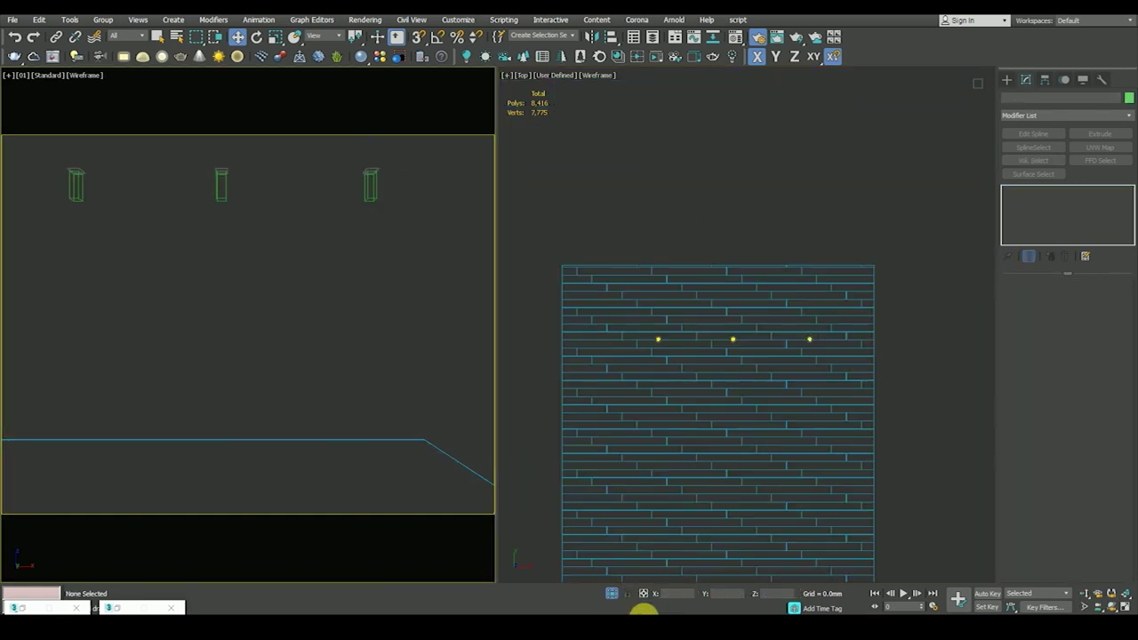
left_click(614, 593)
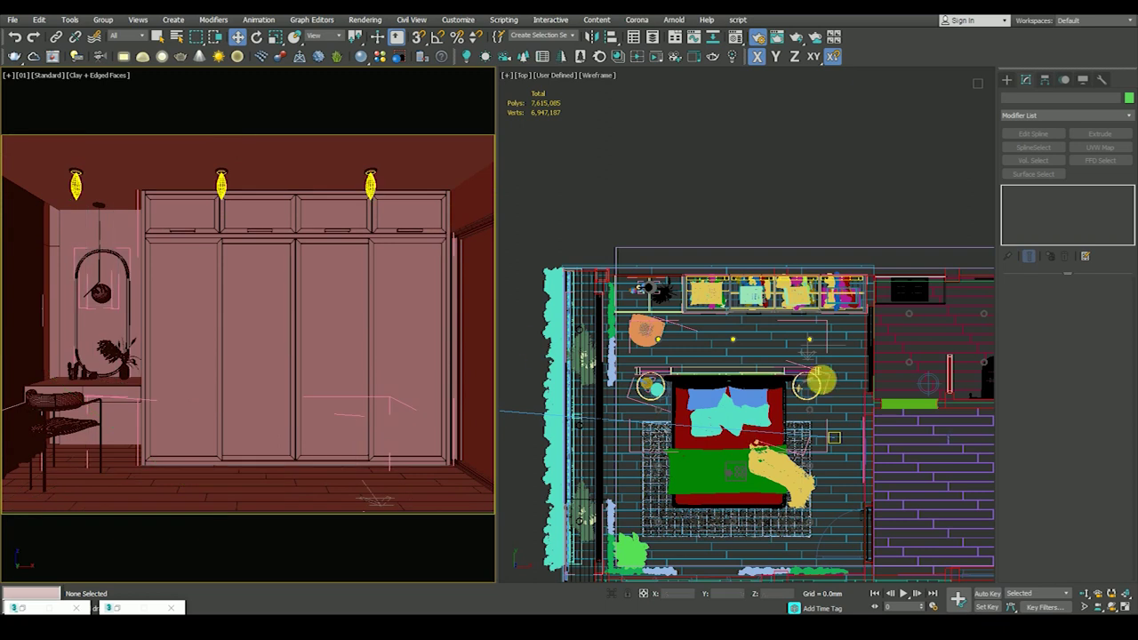
scroll(875, 329, "up", 4)
scroll(684, 357, "up", 8)
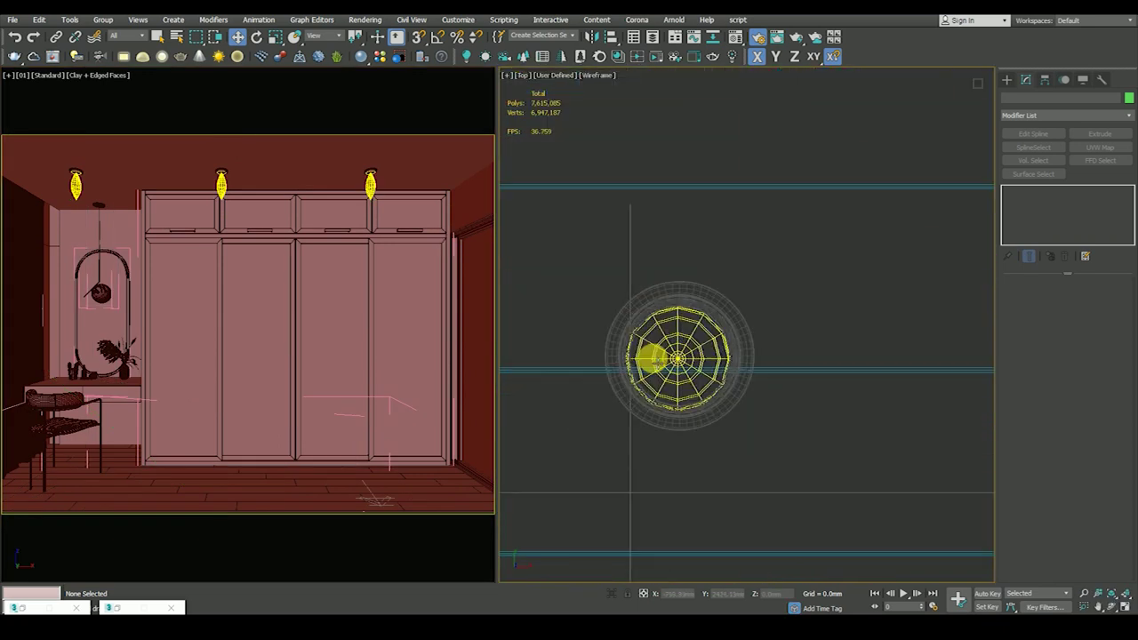
Step: Shift-drag the pendant Corona light to start cloning it
left_click(689, 357)
scroll(592, 392, "down", 5)
scroll(592, 391, "down", 3)
left_click_drag(608, 384, 820, 323, "shift")
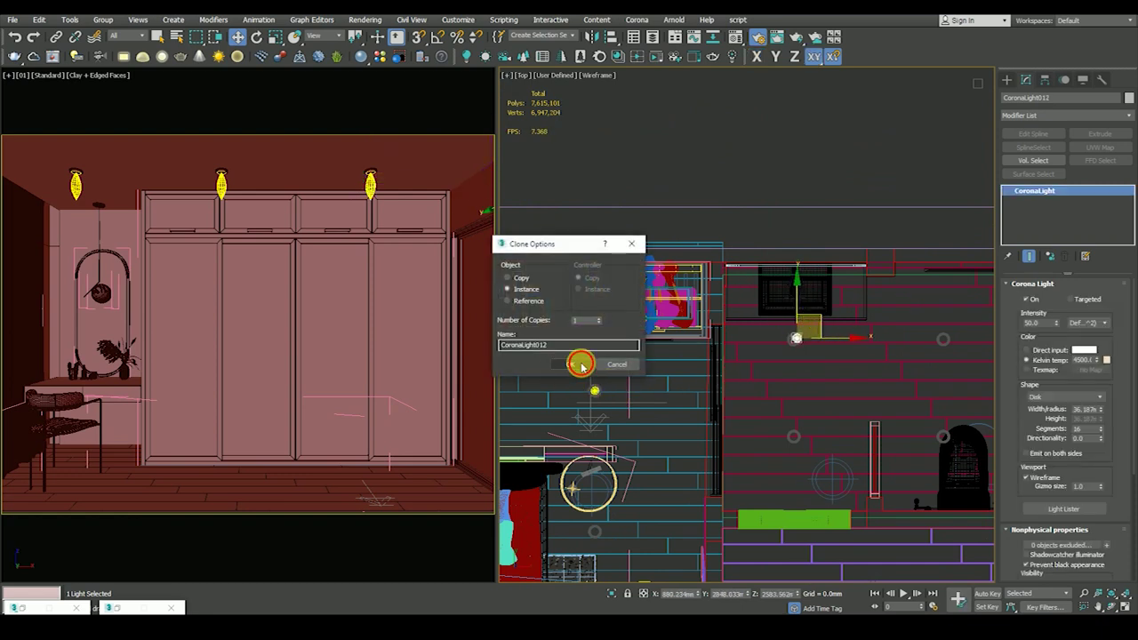
Step: Confirm the instance clone CoronaLight012, then nudge and lower it into position
left_click(581, 365)
scroll(797, 338, "up", 5)
left_click_drag(797, 338, 770, 338)
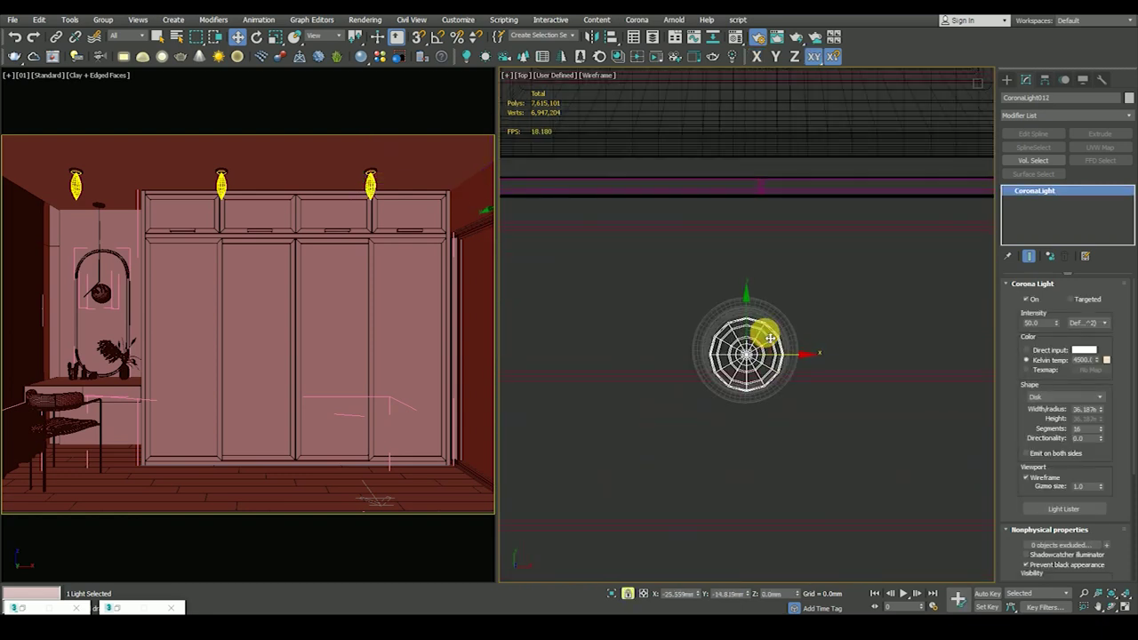
scroll(770, 339, "down", 5)
mouse_move(782, 356)
middle_mouse_down("alt")
mouse_move(802, 320)
mouse_move(777, 350)
middle_mouse_up("alt")
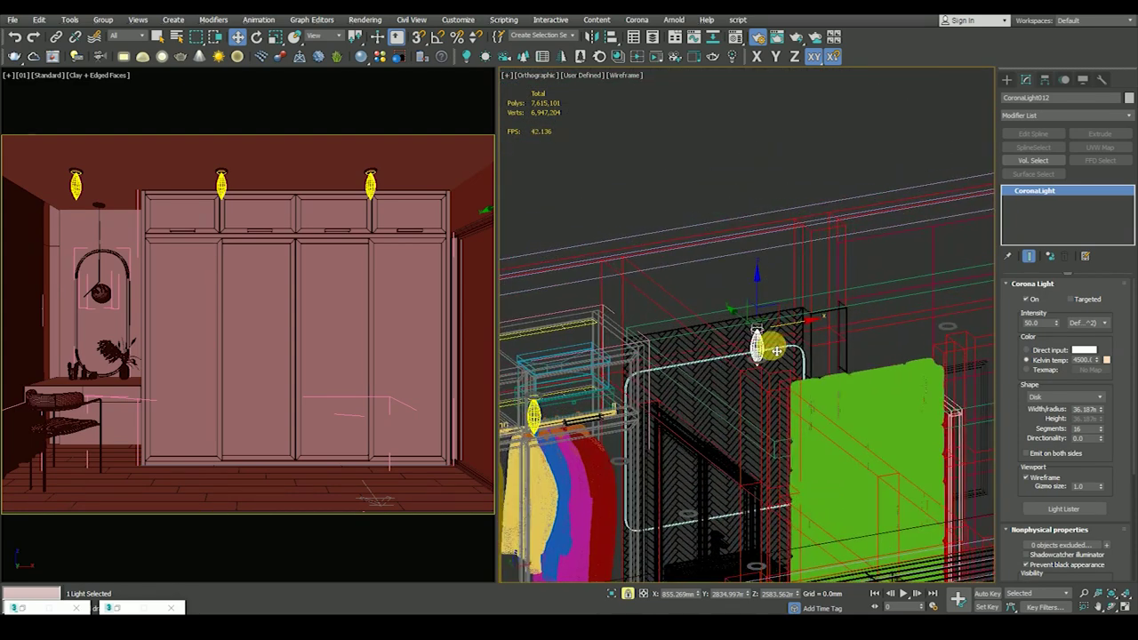
scroll(777, 350, "up", 5)
left_click_drag(732, 255, 718, 359)
scroll(751, 384, "down", 5)
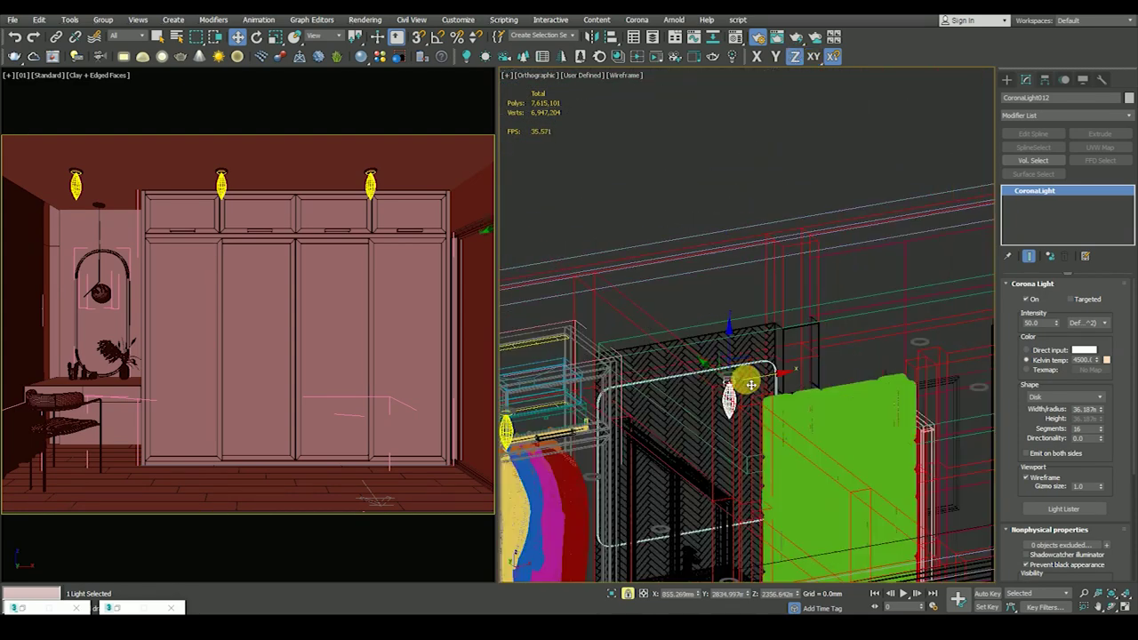
scroll(751, 384, "up", 5)
Step: In the Top view, clone instanced CoronaLight013 further down the room along Y
key("t")
scroll(729, 364, "down", 3)
scroll(703, 365, "down", 2)
scroll(699, 362, "down", 1)
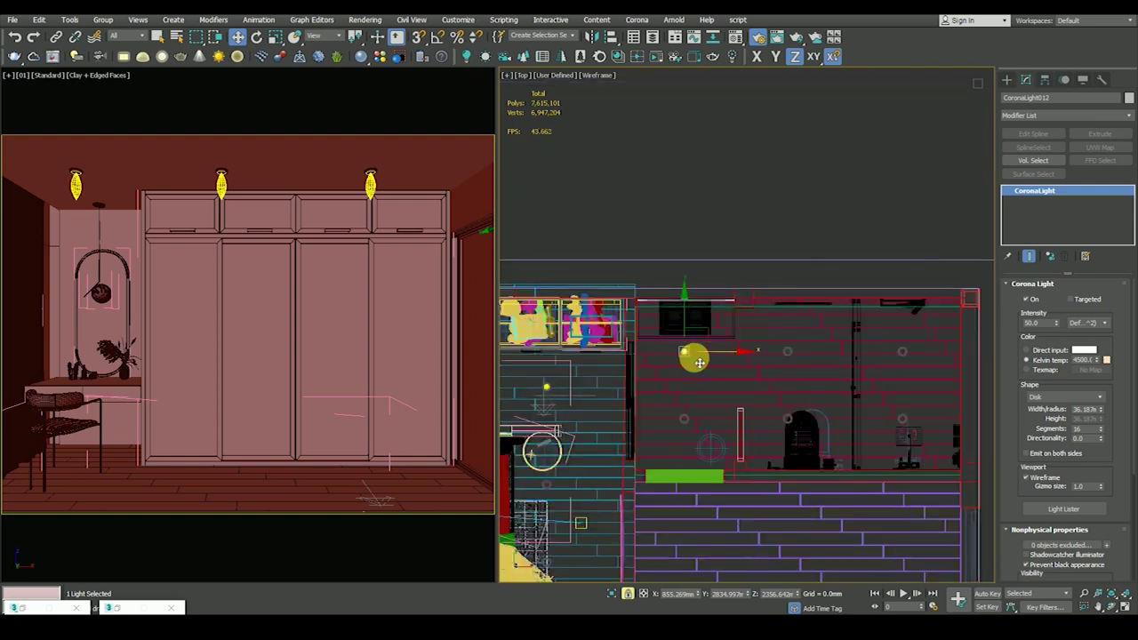
left_click_drag(693, 320, 693, 356, "shift")
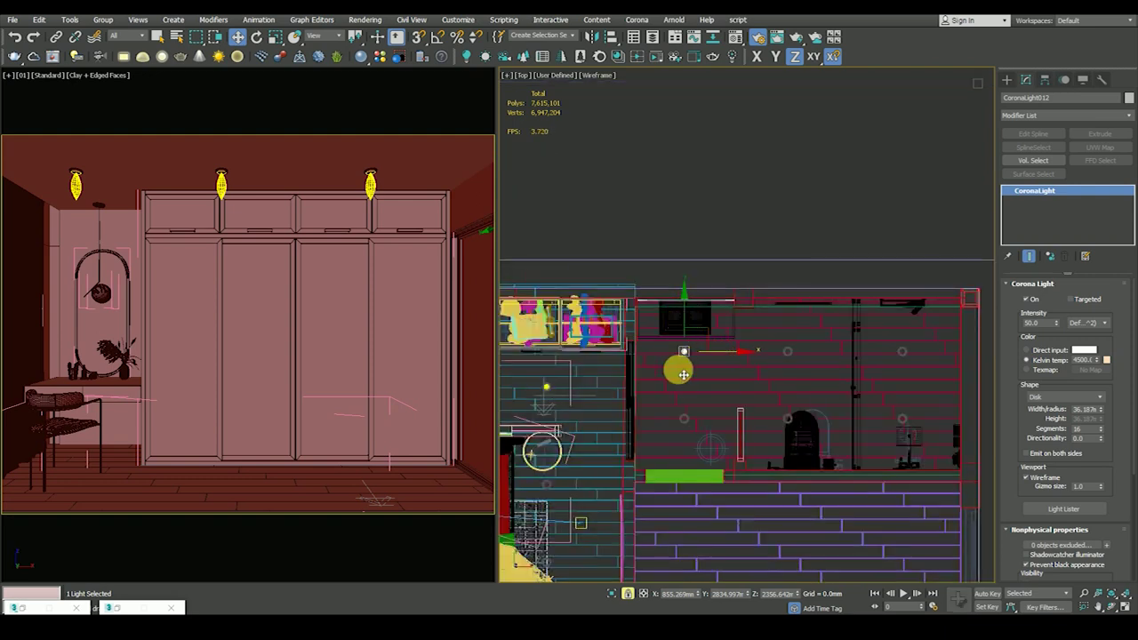
left_click(571, 364)
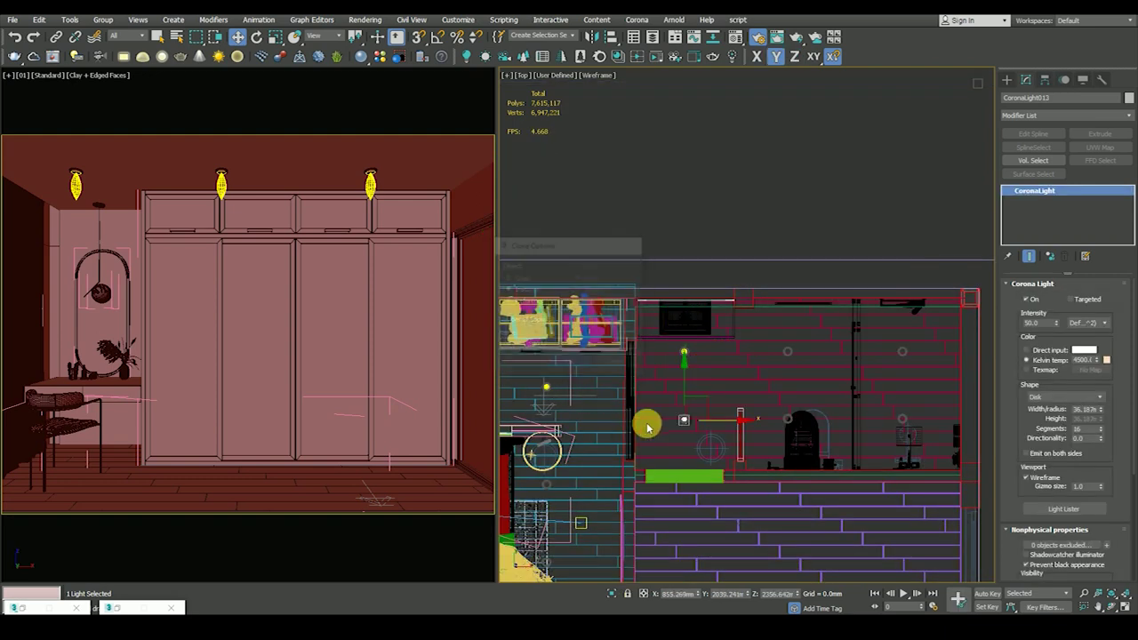
Step: Deselect the light and switch the Perspective view to Wireframe
scroll(593, 391, "up", 4)
scroll(592, 387, "up", 3)
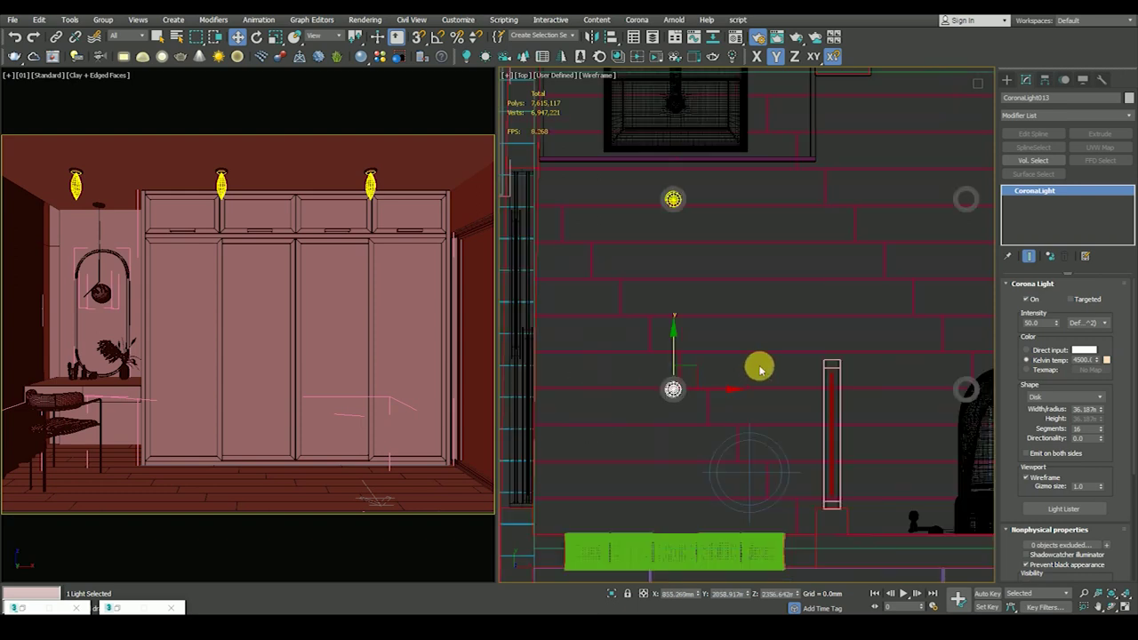
scroll(757, 368, "down", 7)
left_click(721, 234)
key("F3")
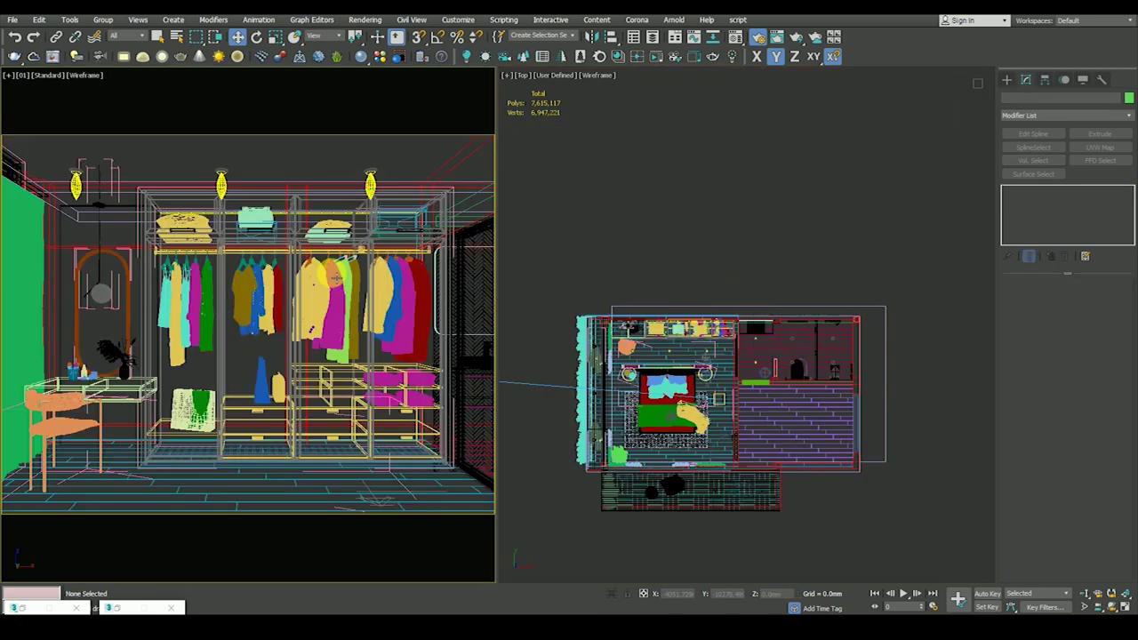
Step: Draw a Rectangle spline in the Front view, standing outside the closet window
scroll(738, 436, "down", 3)
middle_click_drag(721, 457, 735, 435, "alt")
scroll(735, 436, "up", 2)
key("f")
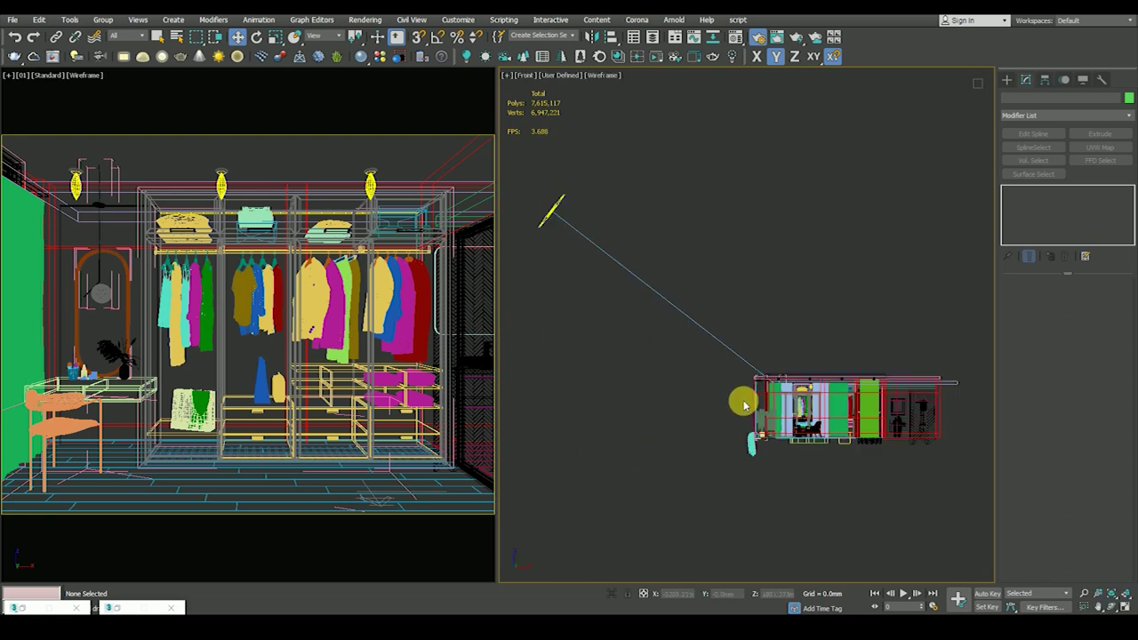
left_click(1007, 80)
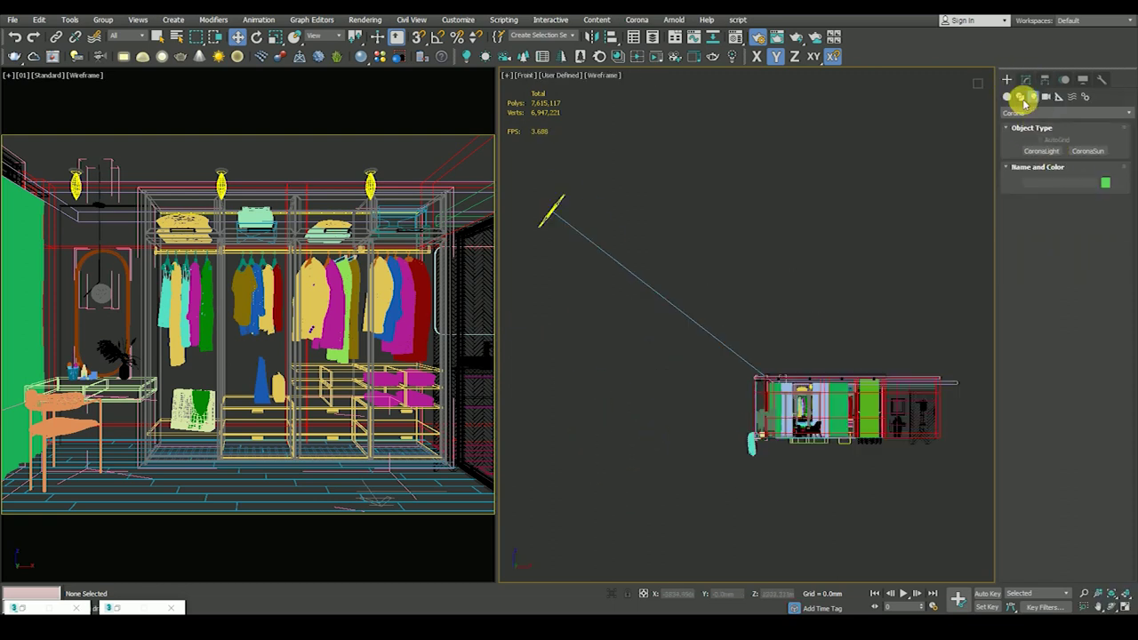
left_click(1020, 96)
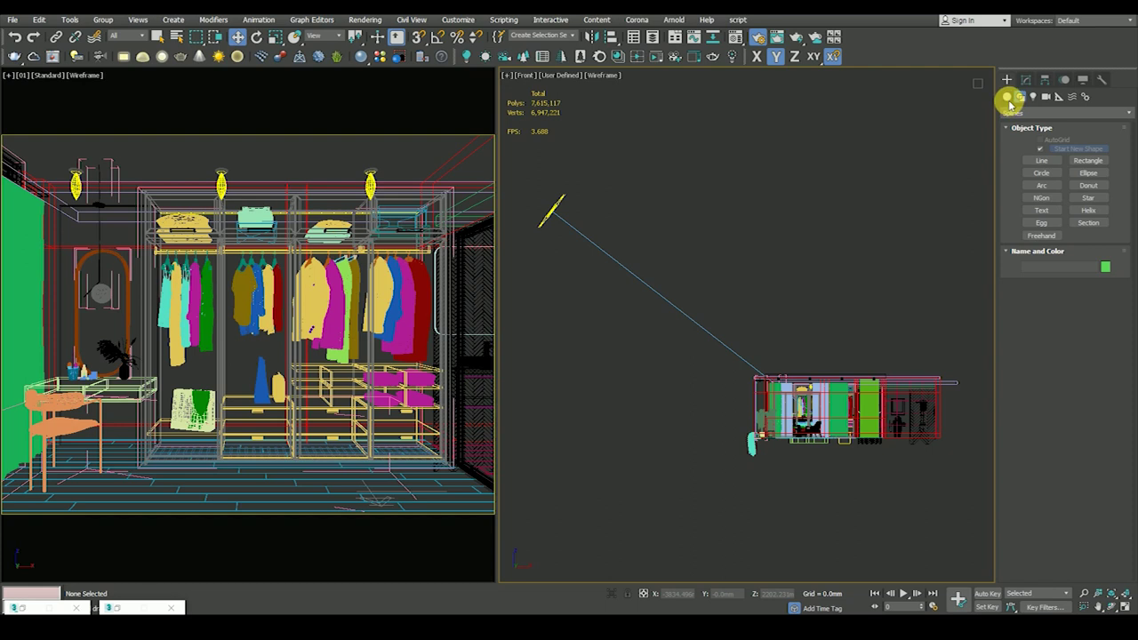
left_click(1089, 160)
scroll(898, 444, "up", 5)
key("F3")
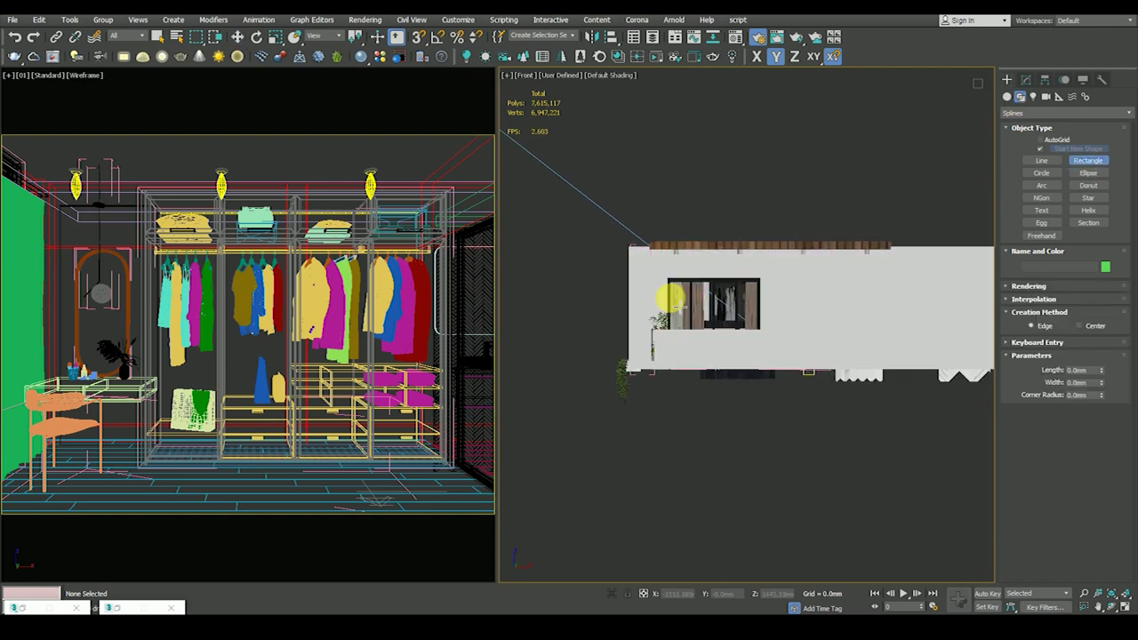
left_click_drag(585, 256, 801, 404)
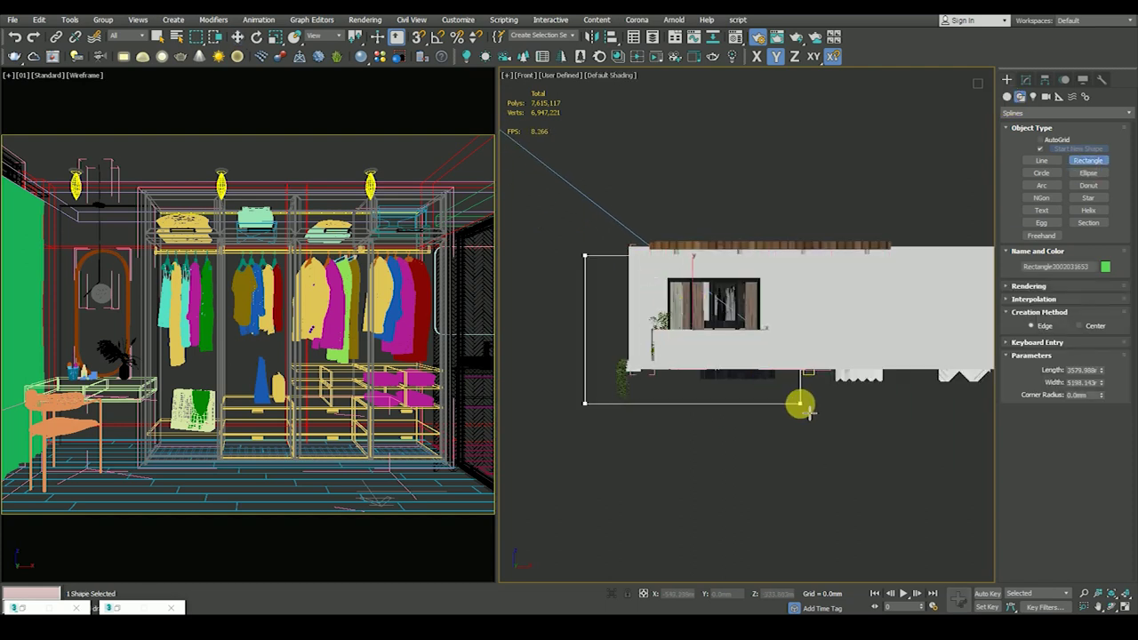
Step: Check the rectangle's placement with the Move tool from top, front and angled views
left_click(238, 37)
key("t")
key("F3")
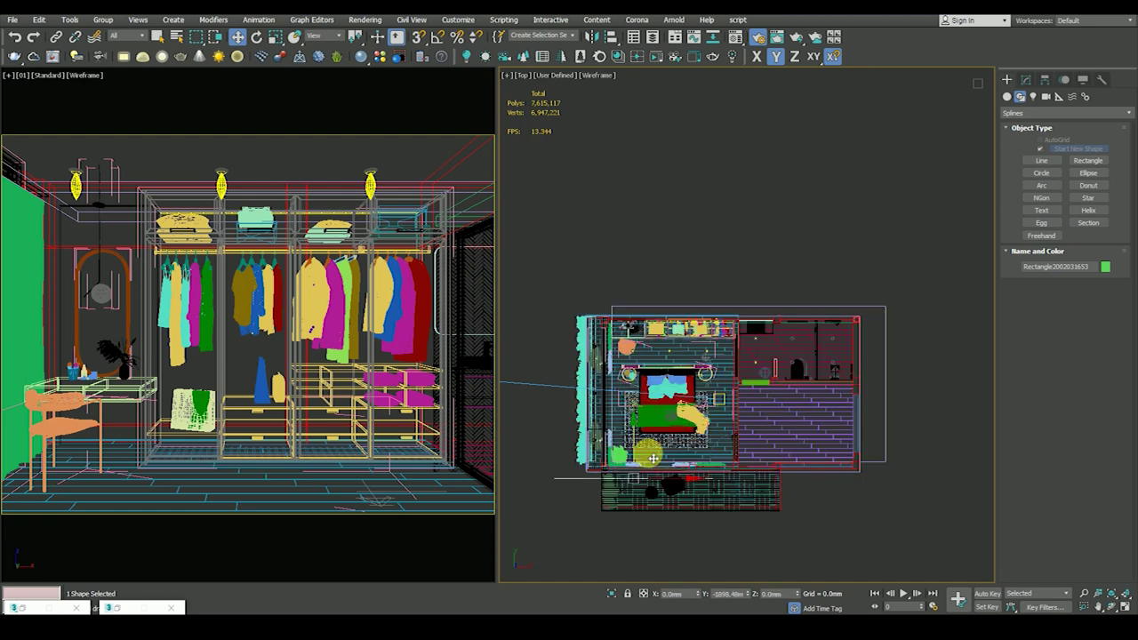
mouse_move(661, 534)
middle_mouse_down()
mouse_move(764, 411)
mouse_move(813, 386)
mouse_move(642, 435)
mouse_move(694, 445)
mouse_move(742, 379)
middle_mouse_up()
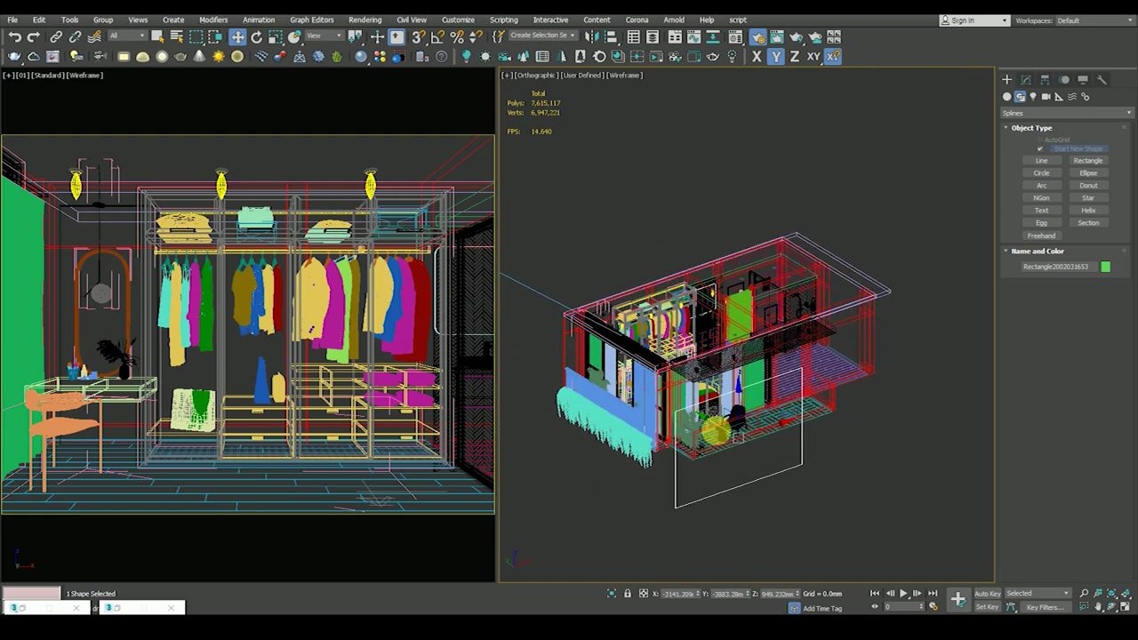
key("f")
scroll(765, 391, "down", 2)
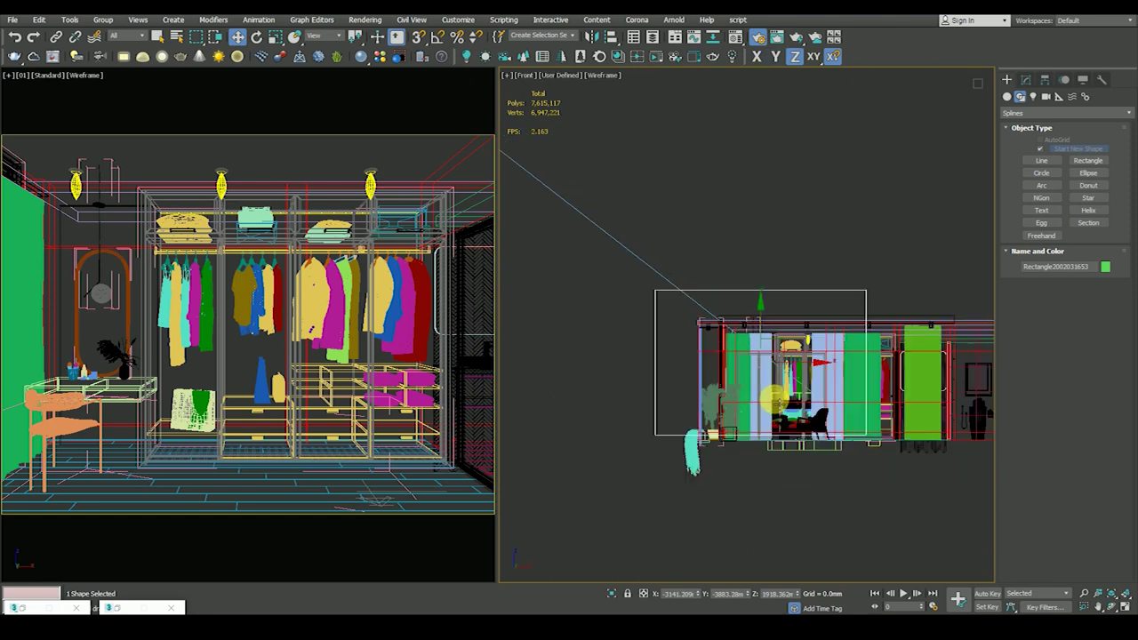
scroll(814, 362, "down", 1)
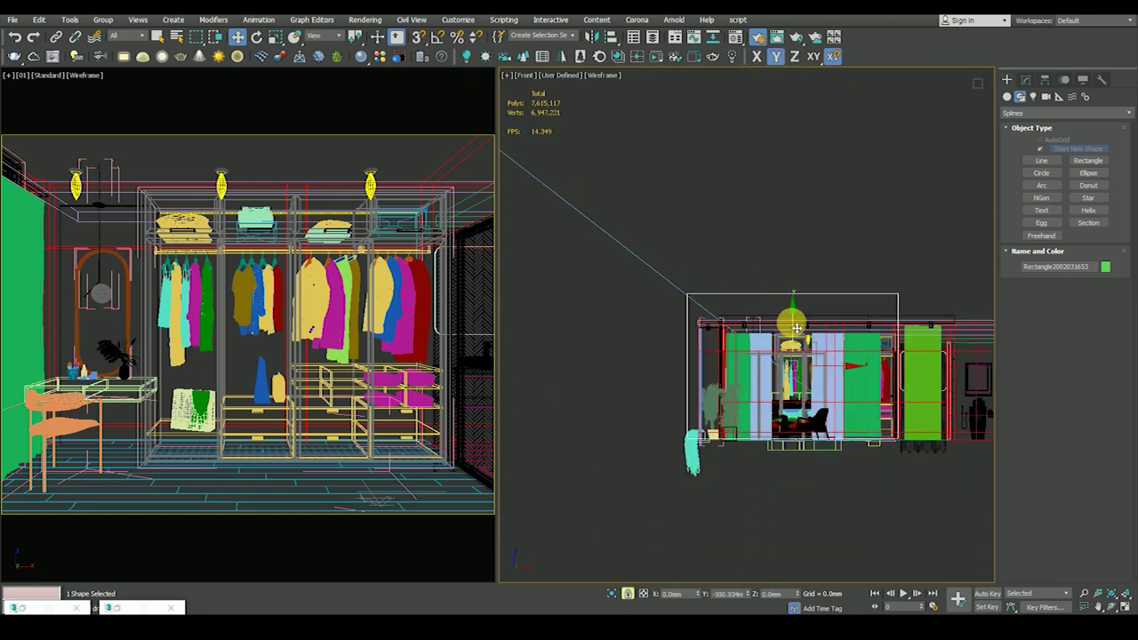
scroll(780, 395, "down", 2)
mouse_move(779, 395)
middle_mouse_down("alt")
mouse_move(793, 433)
mouse_move(800, 418)
middle_mouse_up("alt")
key("F3")
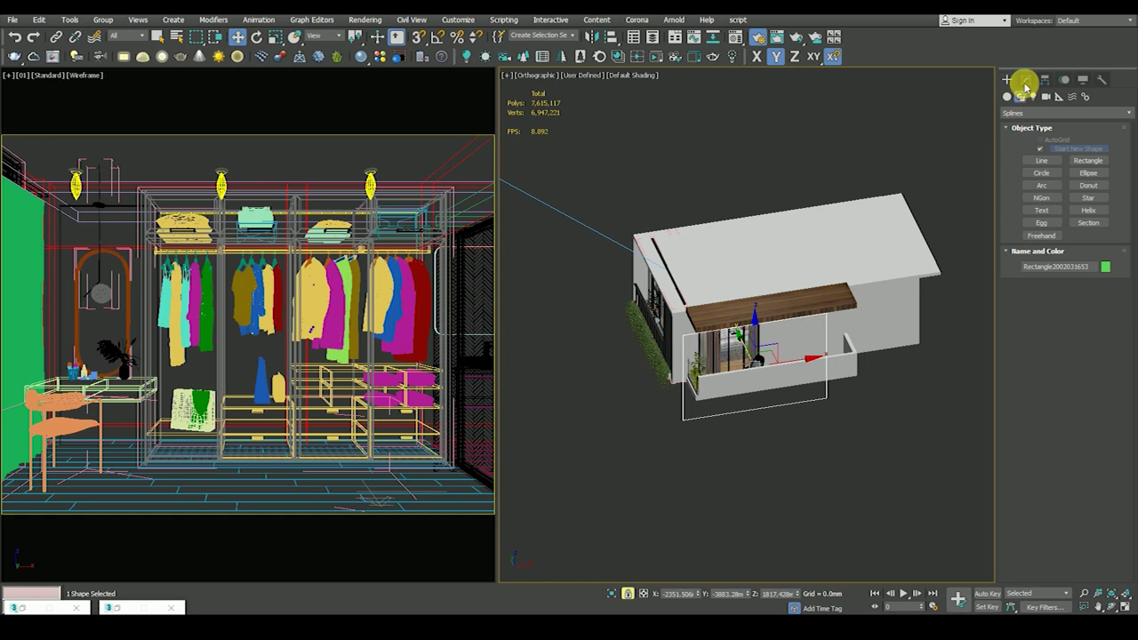
left_click(1026, 79)
Step: Add a UVW Map and enable Show Shaded Material in Viewport for the backdrop texture
left_click(1100, 147)
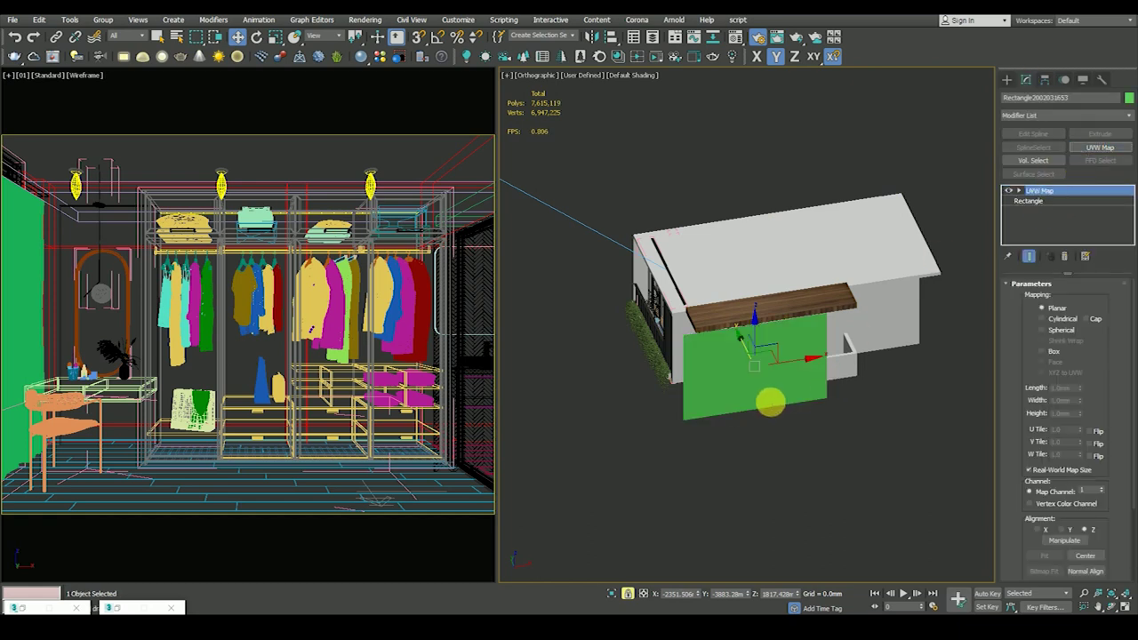
left_click(752, 38)
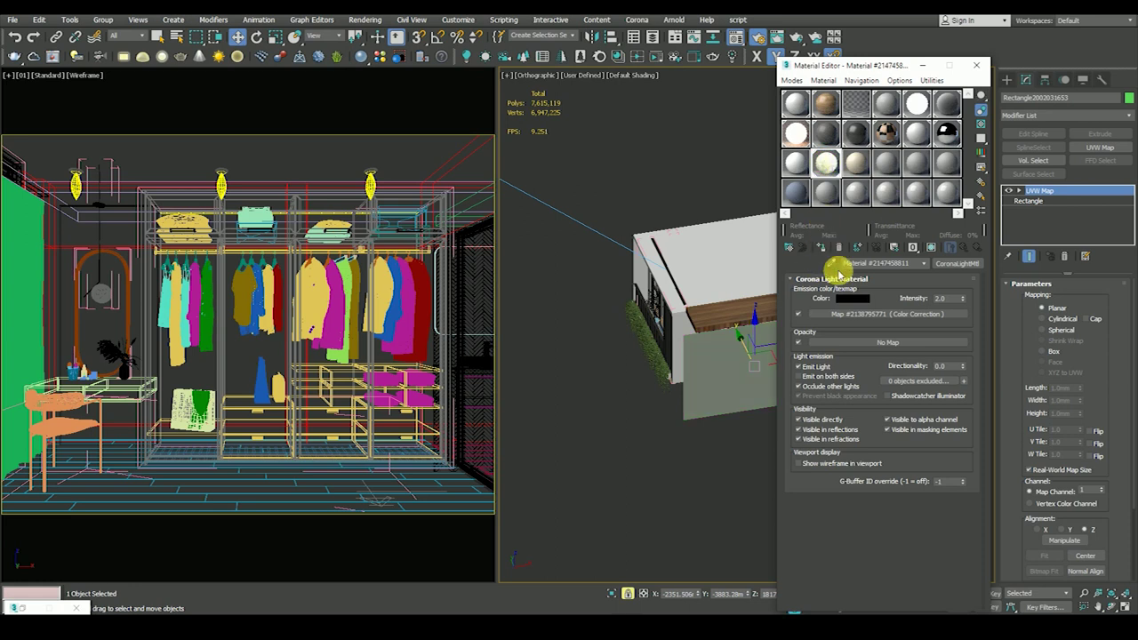
left_click(930, 248)
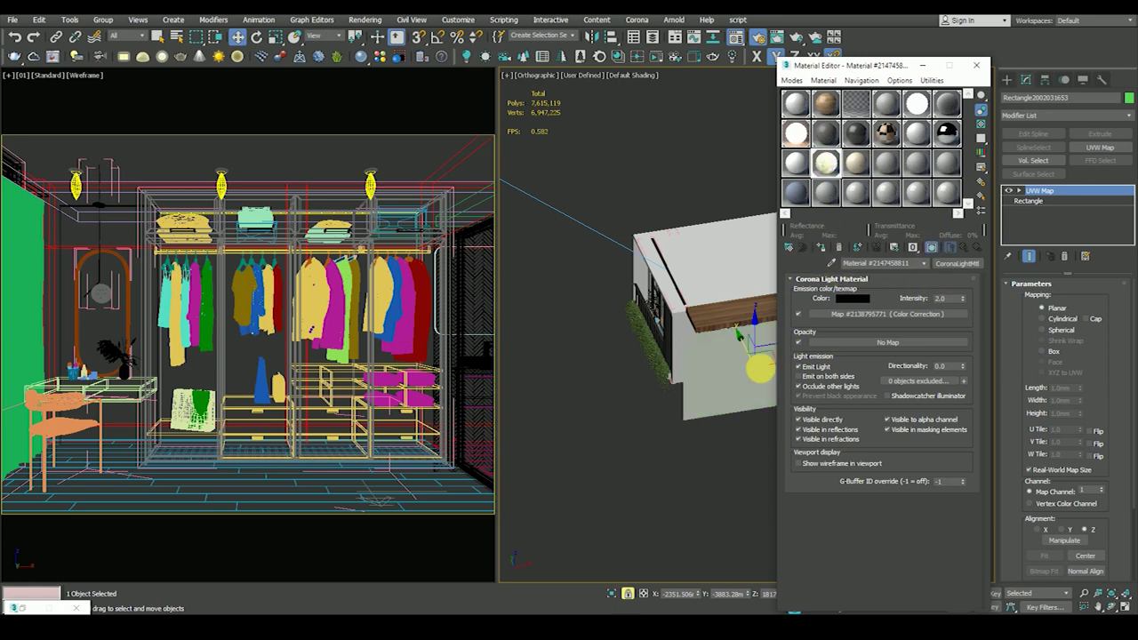
left_click(888, 313)
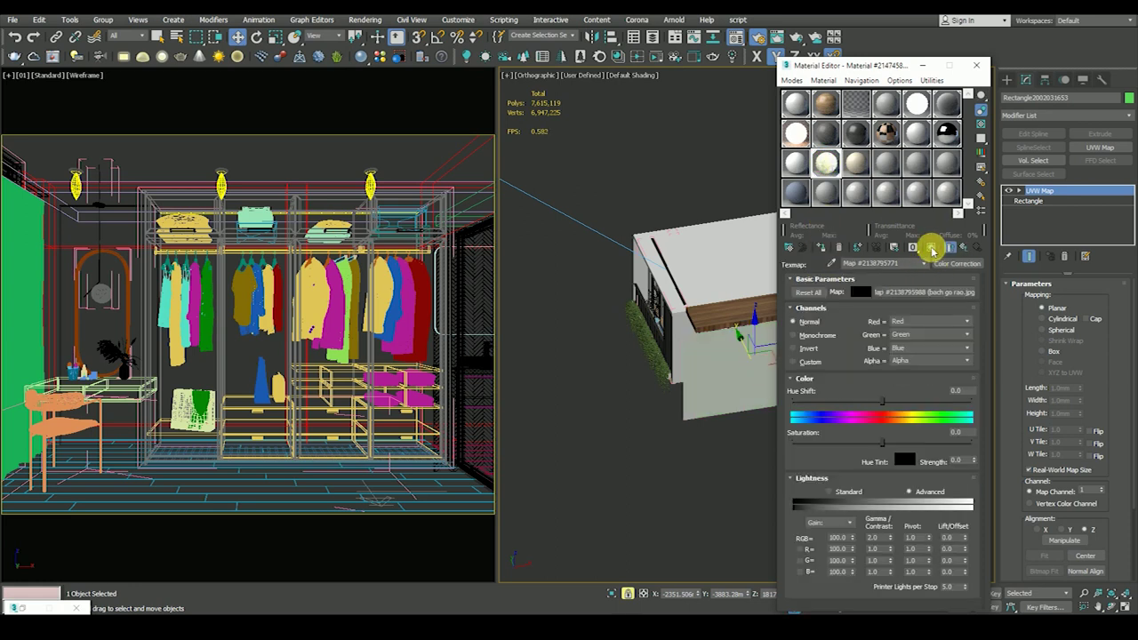
left_click(932, 247)
left_click(932, 290)
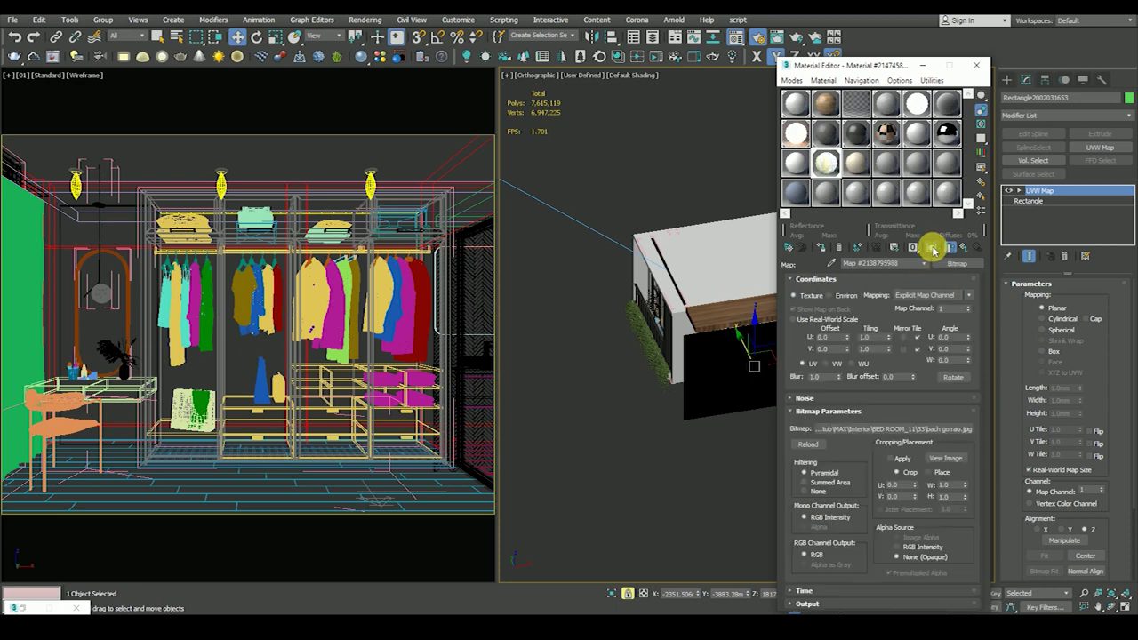
left_click(932, 249)
left_click(979, 67)
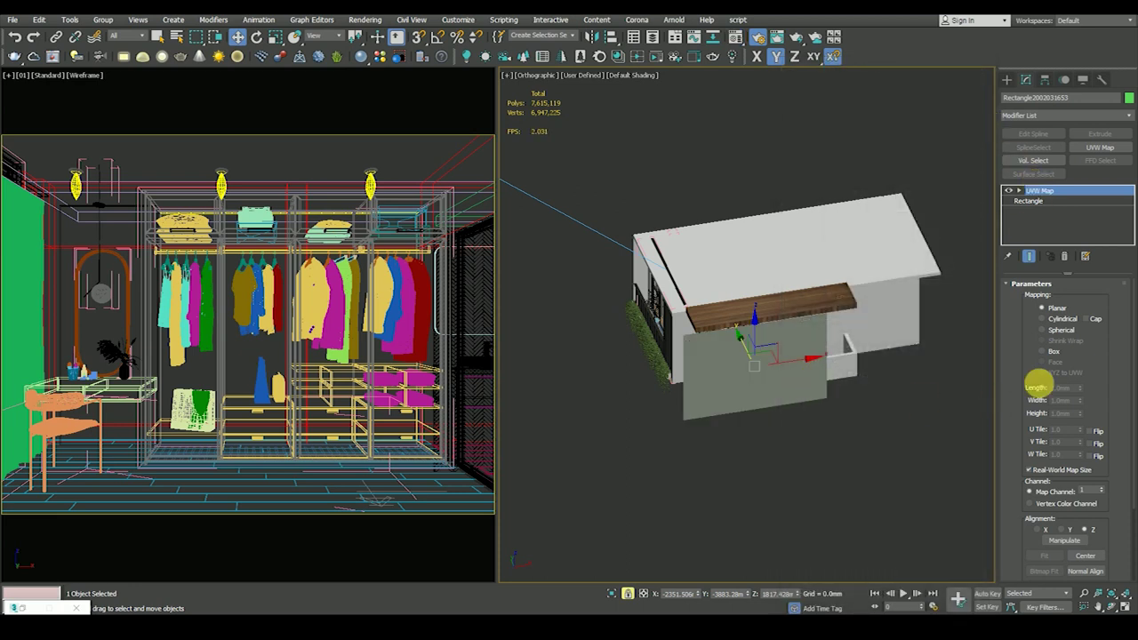
Step: Uncheck Real-World Map Size so the photo fits the plane, then inspect and deselect
scroll(1026, 427, "down", 2)
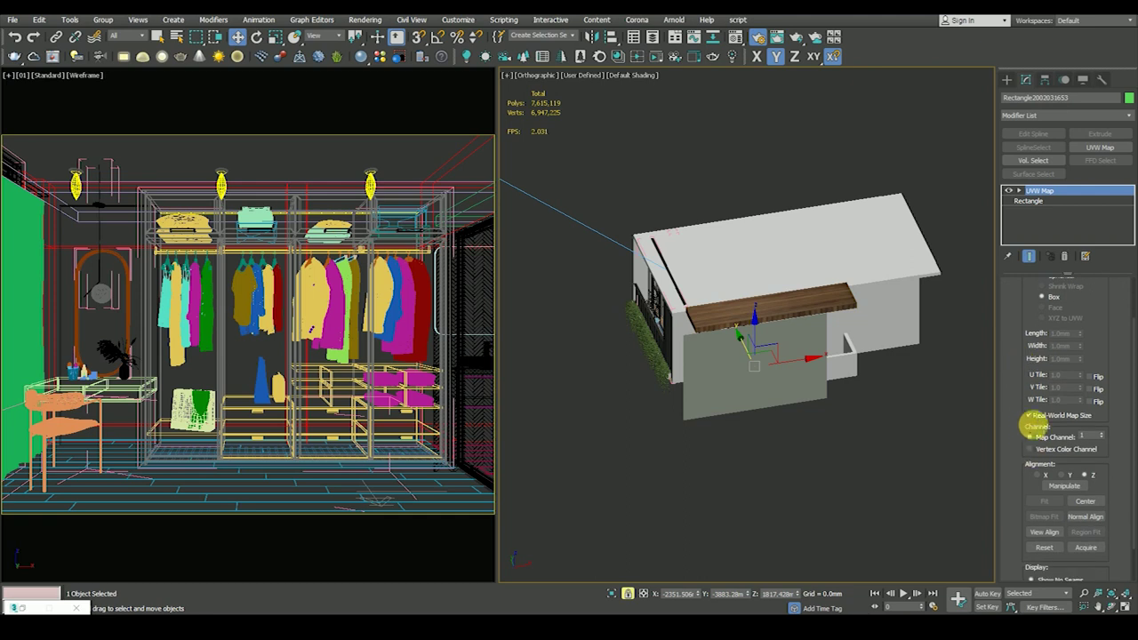
left_click(1029, 414)
scroll(1026, 391, "down", 1)
mouse_move(805, 473)
middle_mouse_down("alt")
mouse_move(894, 388)
mouse_move(894, 412)
mouse_move(798, 412)
mouse_move(765, 397)
middle_mouse_up("alt")
left_click(765, 385)
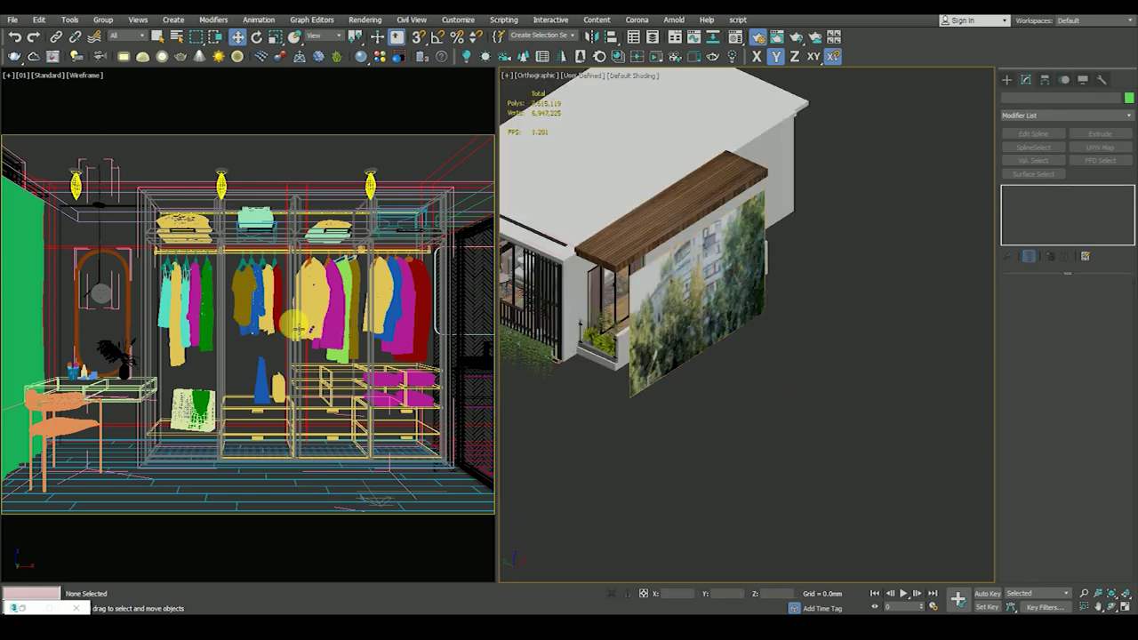
Step: Start a Corona interactive render of Camera 01 from Render Setup
key("t")
key("F3")
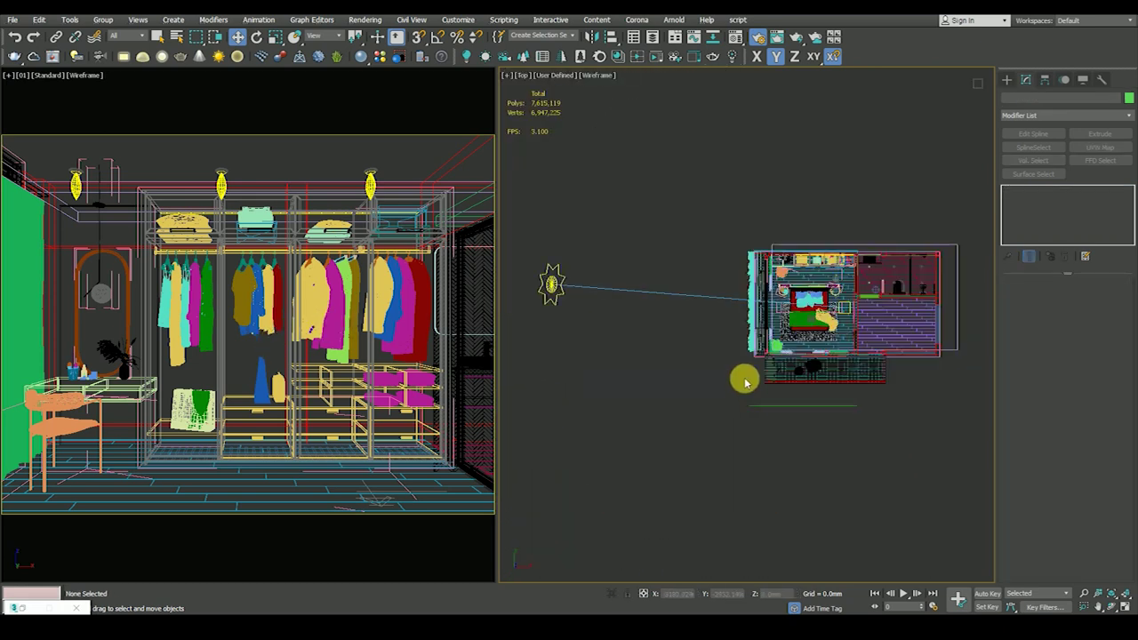
left_click(375, 20)
left_click(396, 83)
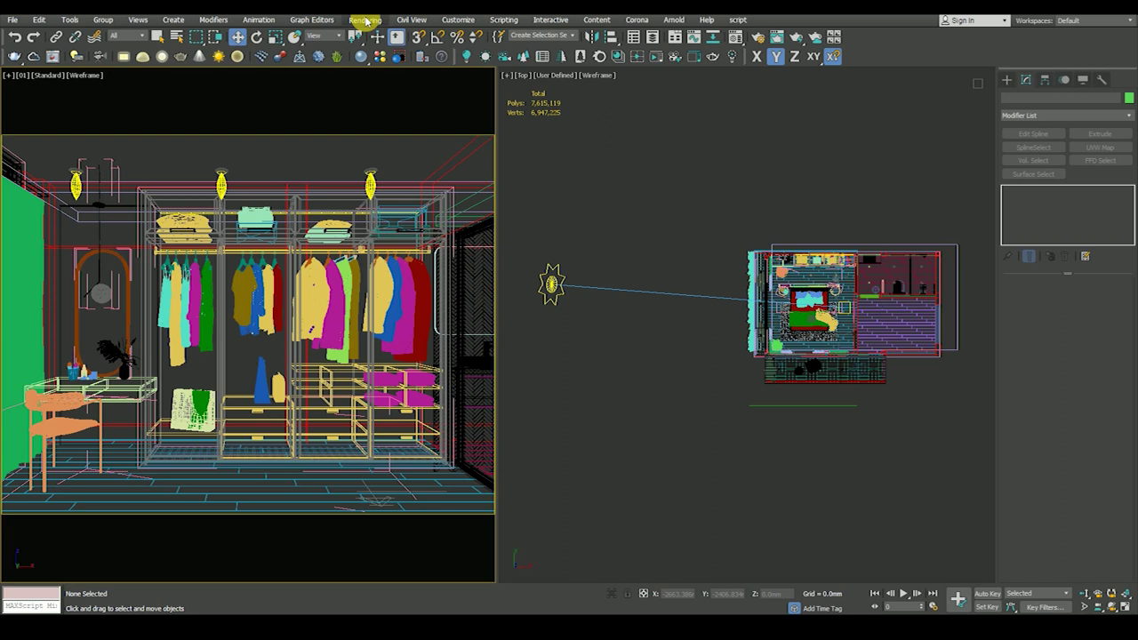
left_click(364, 24)
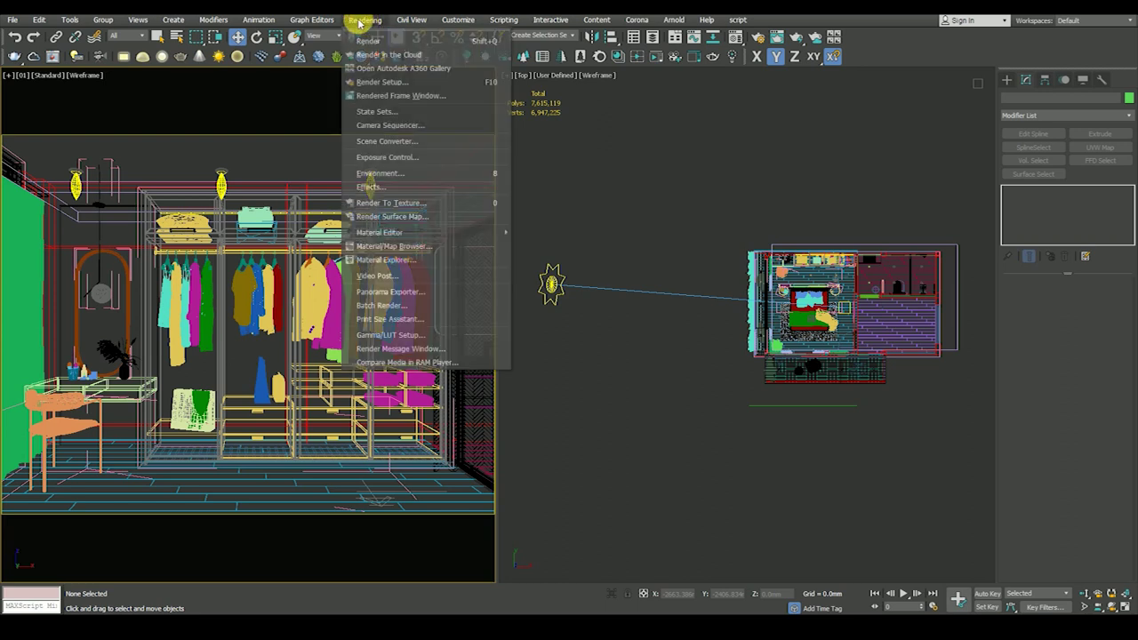
left_click(384, 84)
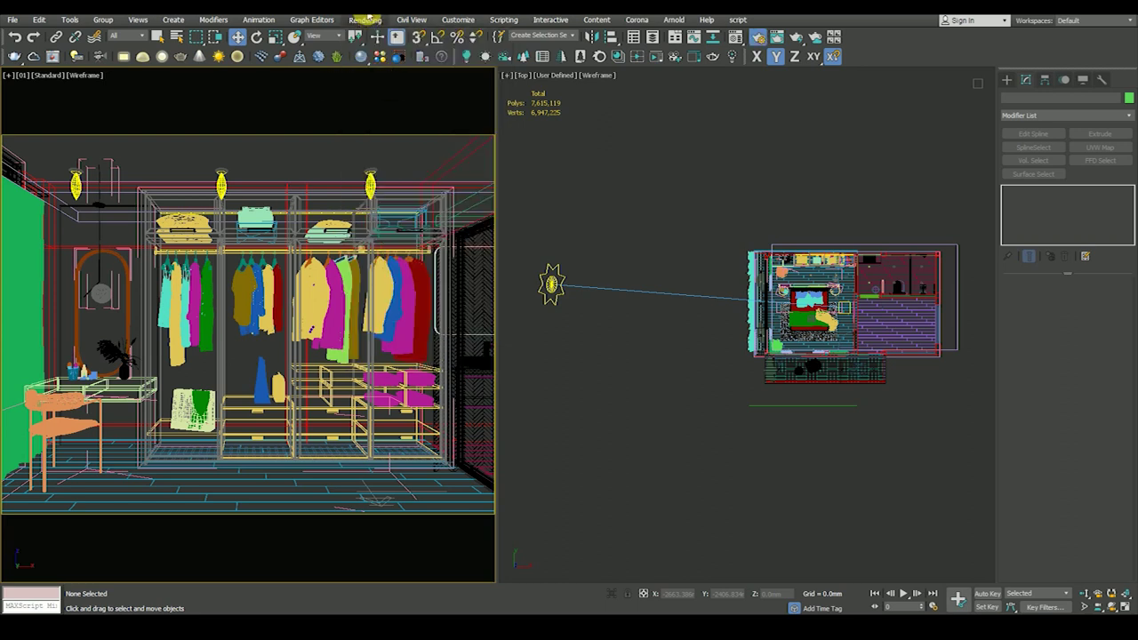
key("F10")
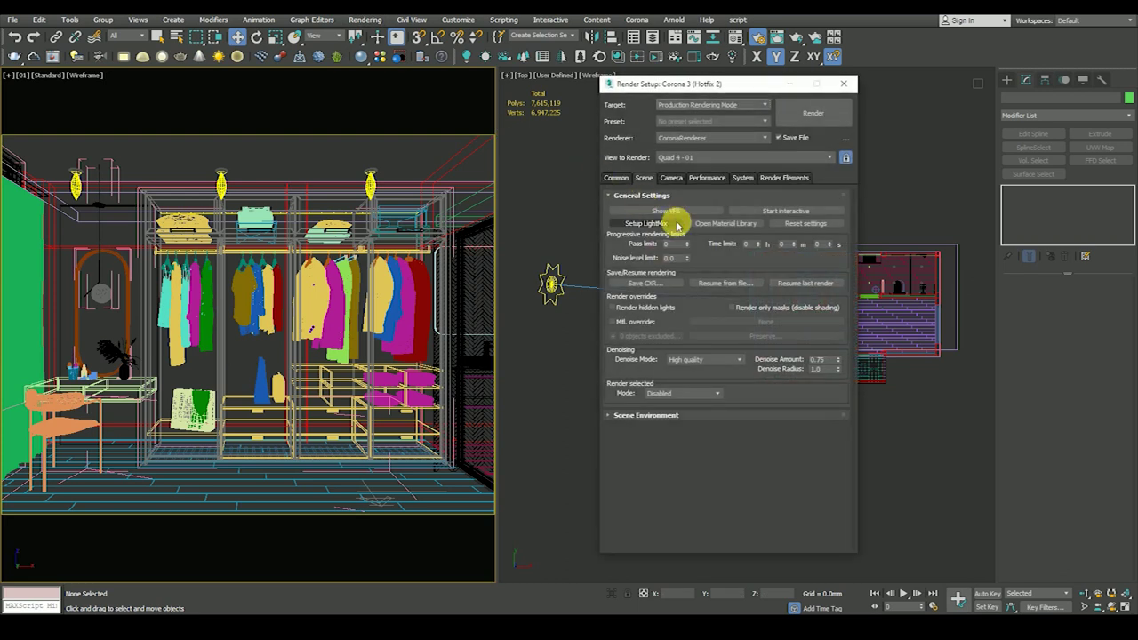
left_click(791, 212)
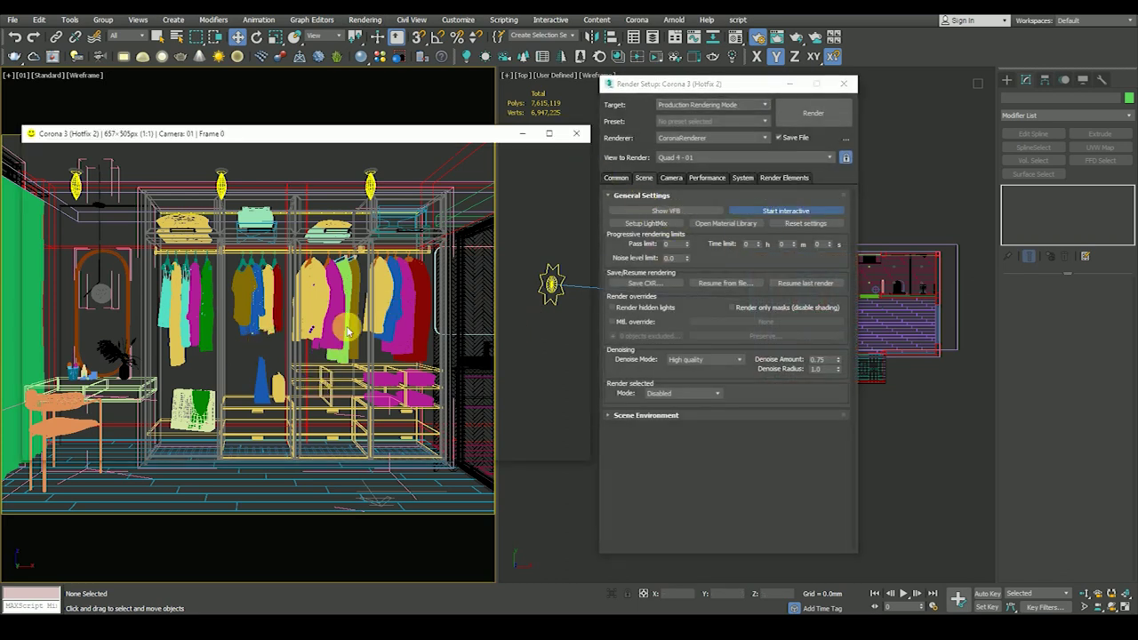
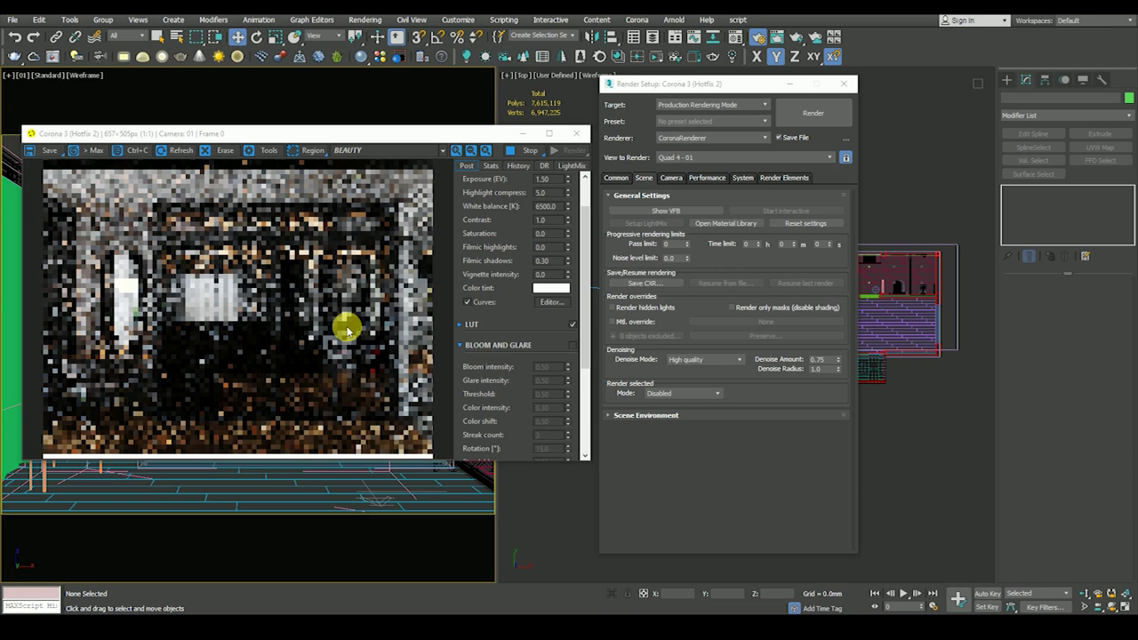
Step: Move the Corona frame buffer into position and close the Render Setup dialog
left_click_drag(257, 133, 240, 98)
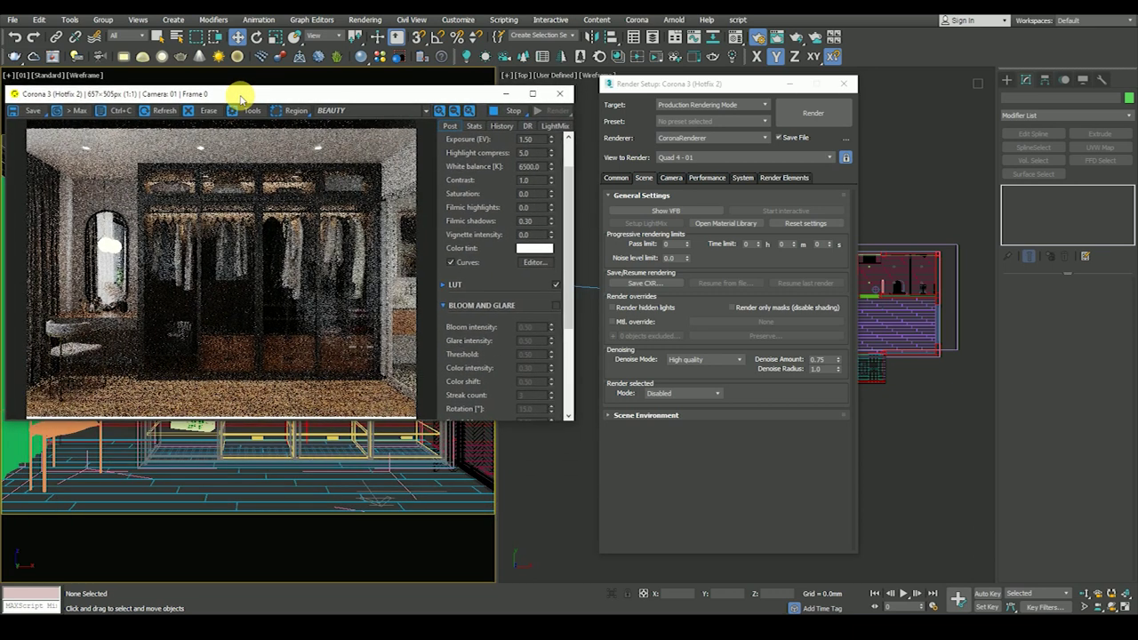
left_click_drag(240, 97, 243, 101)
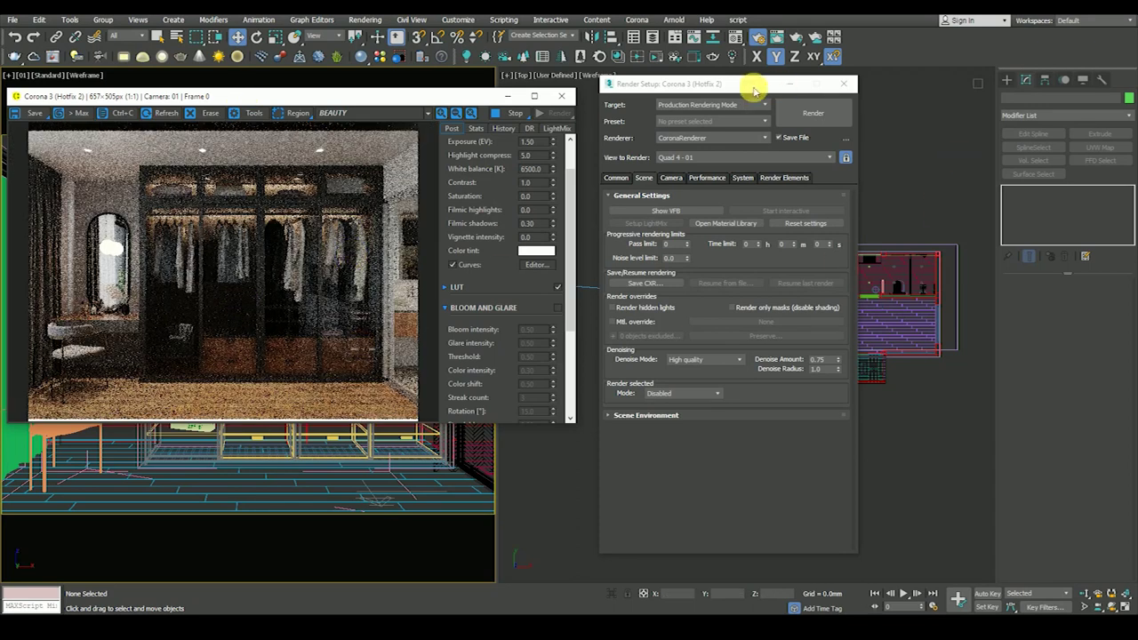
left_click(844, 84)
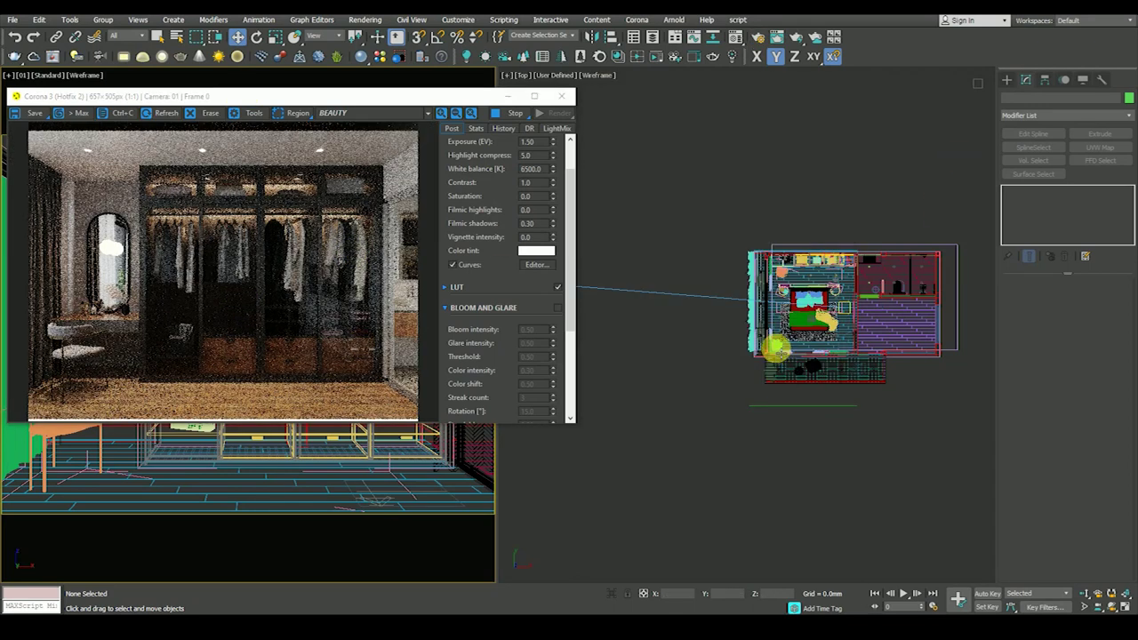
middle_click_drag(724, 399, 759, 376)
scroll(805, 333, "down", 3)
left_click(741, 338)
key("z")
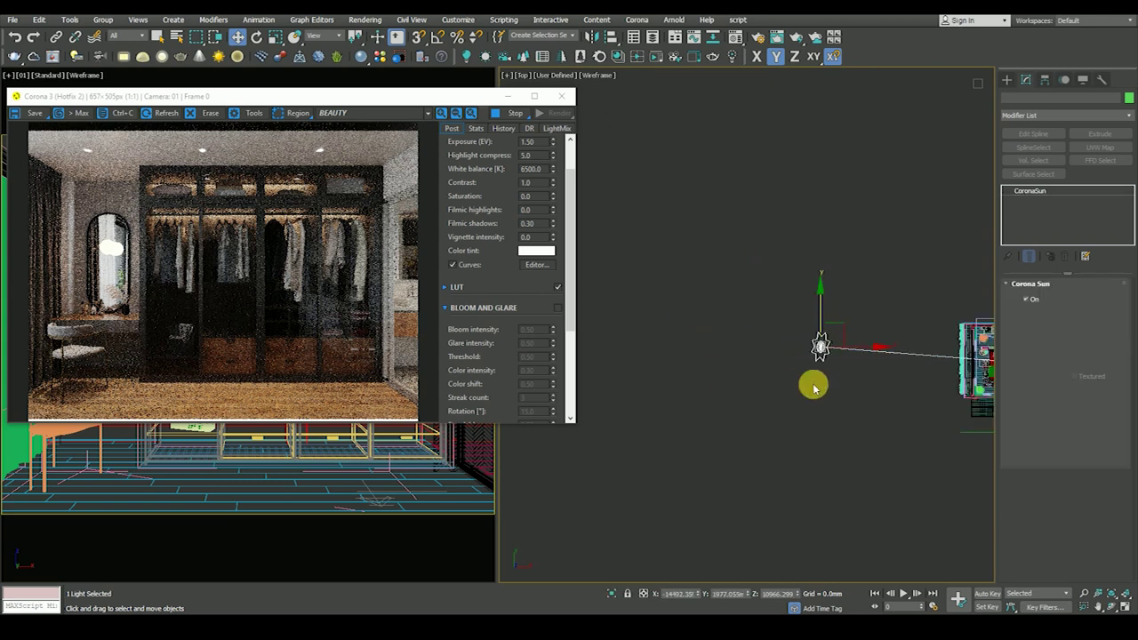
scroll(749, 335, "down", 3)
right_click(752, 373)
left_click(853, 369)
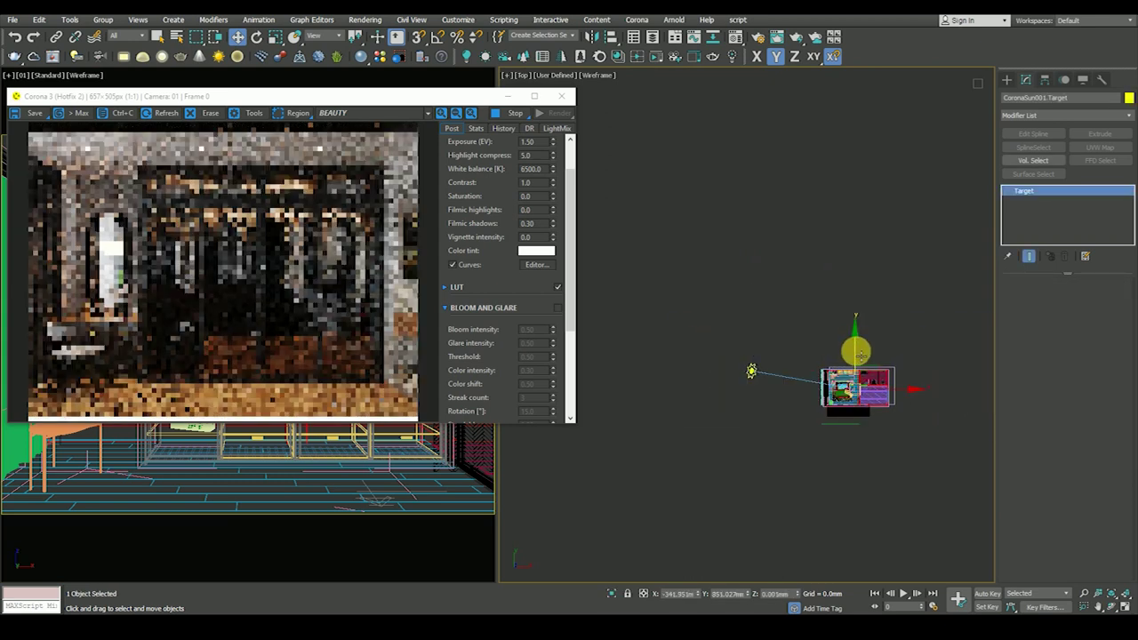
left_click(759, 374)
left_click(751, 373)
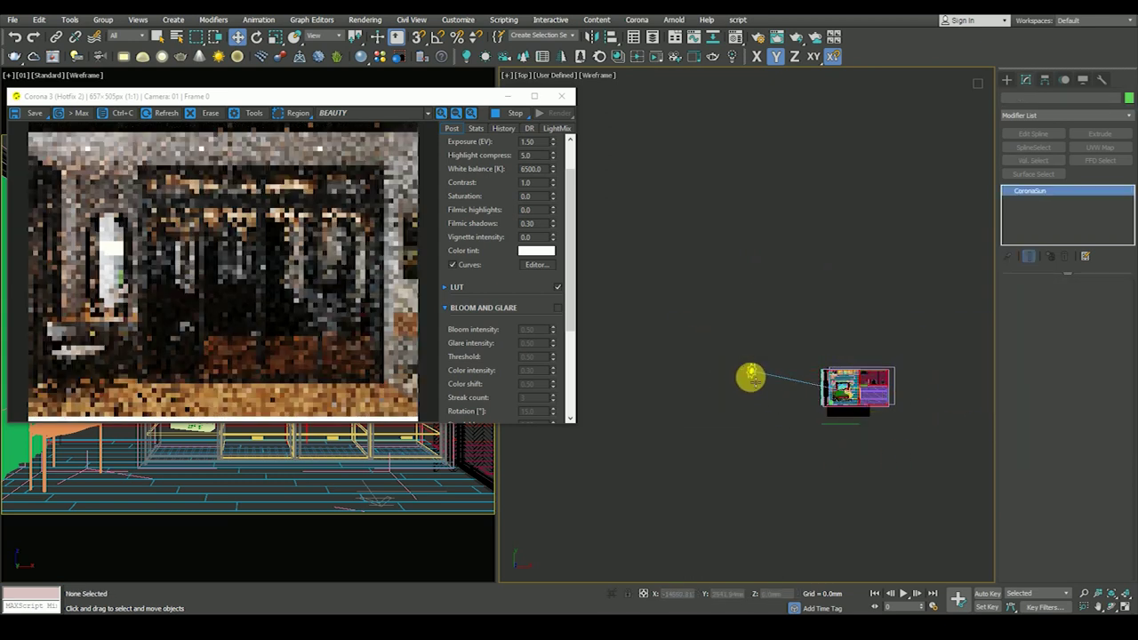
middle_click_drag(805, 457, 781, 456)
left_click(1045, 328)
left_click(674, 330)
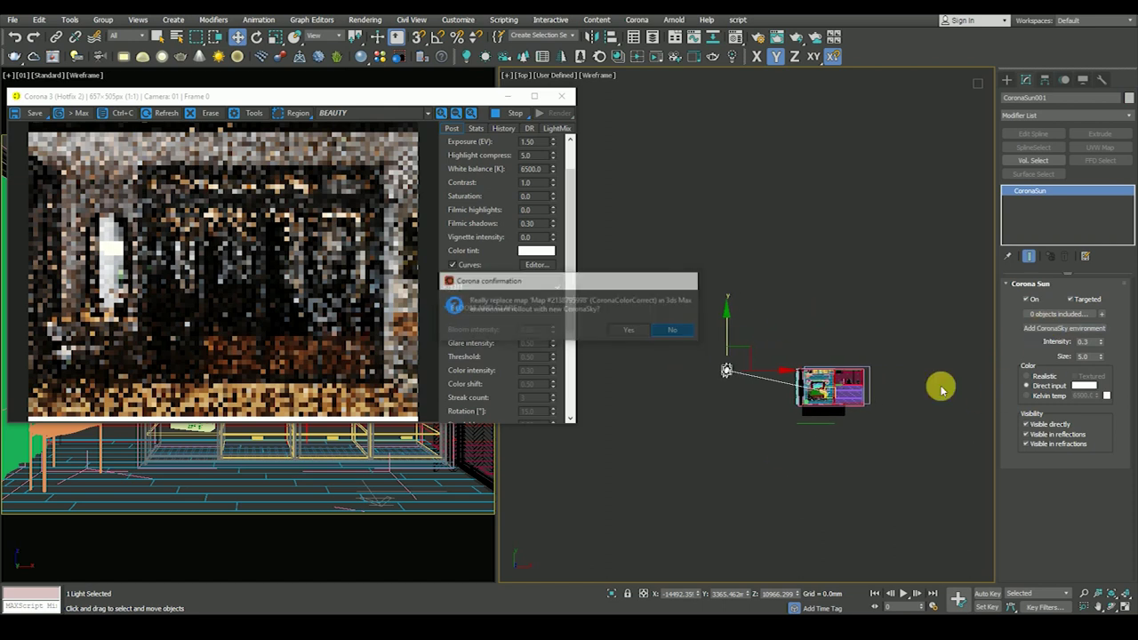
left_click(764, 396)
scroll(787, 398, "up", 5)
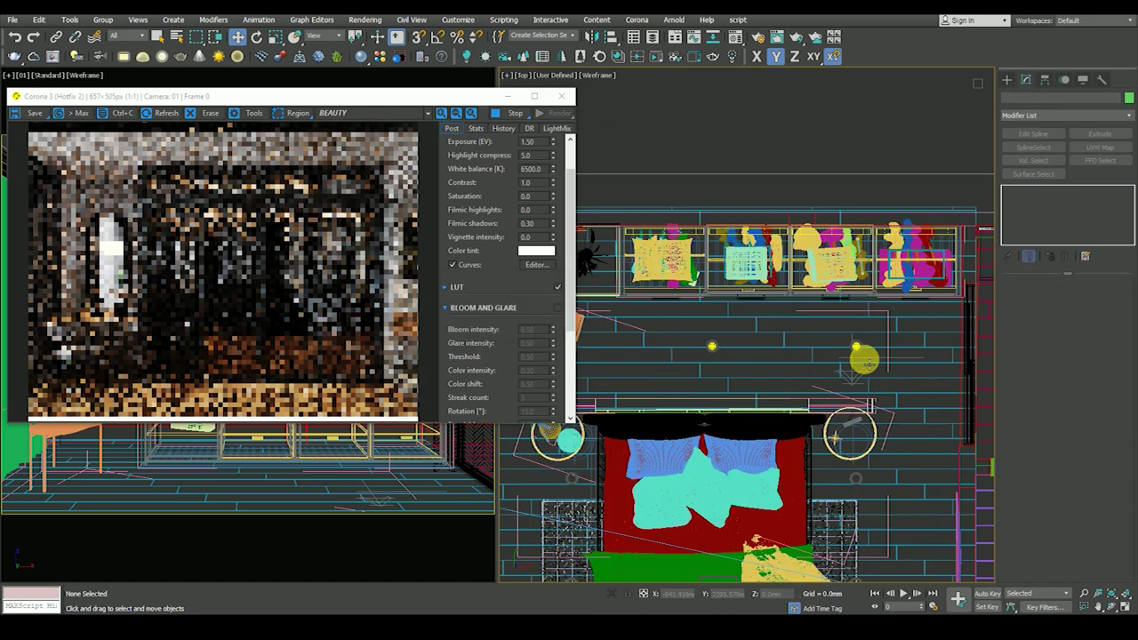
scroll(850, 351, "up", 3)
left_click(847, 333)
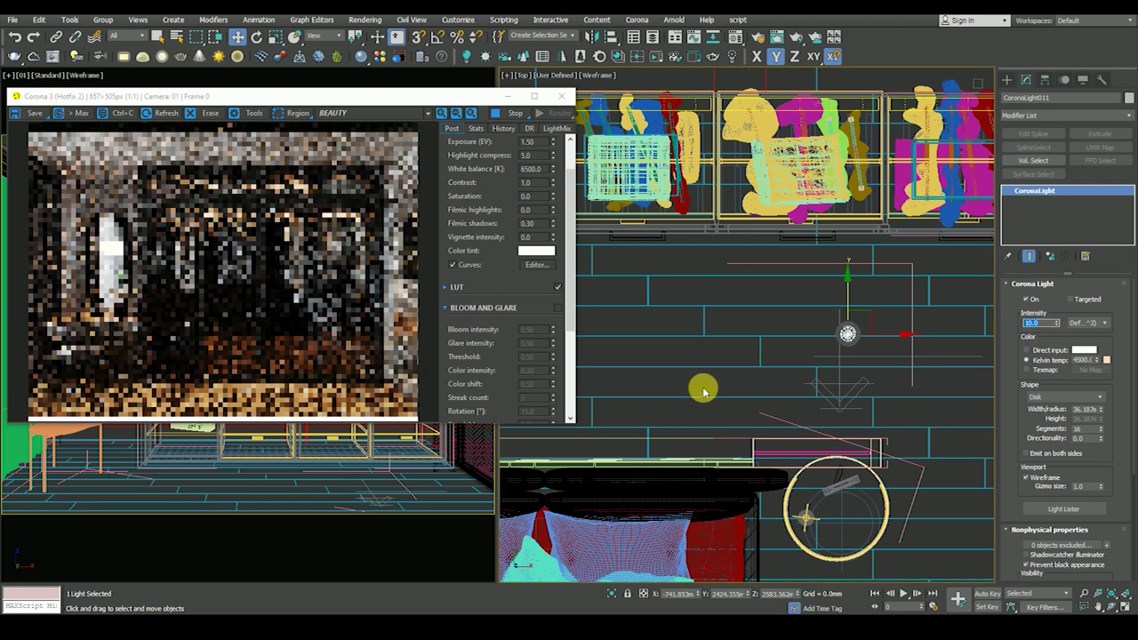
scroll(787, 419, "down", 2)
scroll(778, 343, "down", 2)
scroll(780, 332, "down", 2)
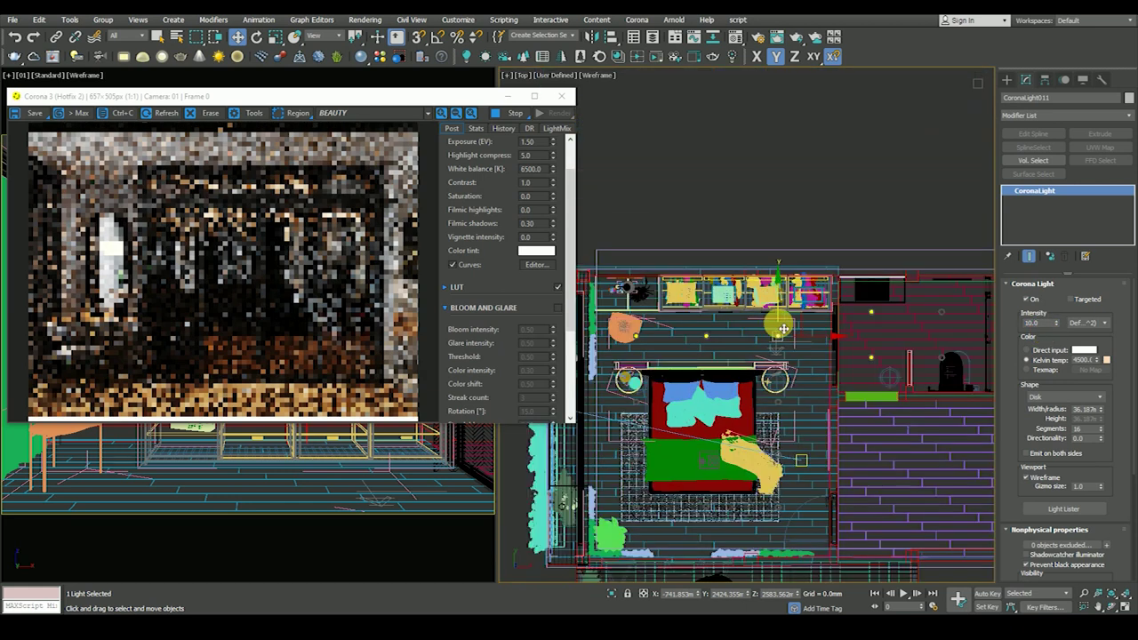
scroll(779, 333, "down", 2)
scroll(288, 303, "up", 2)
scroll(289, 303, "down", 2)
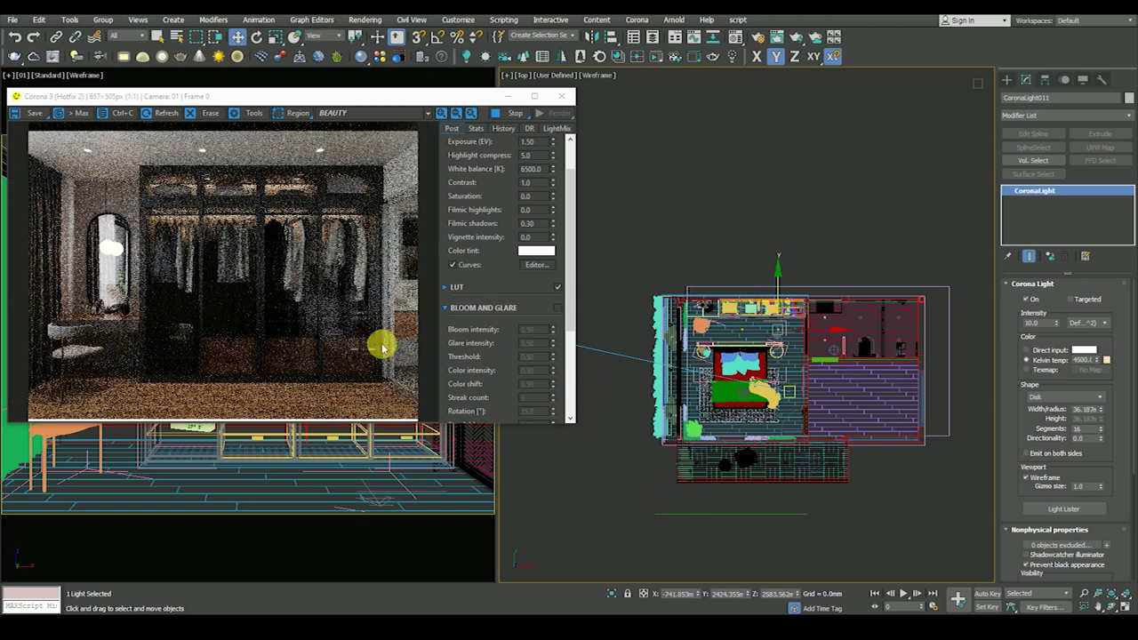
left_click(453, 266)
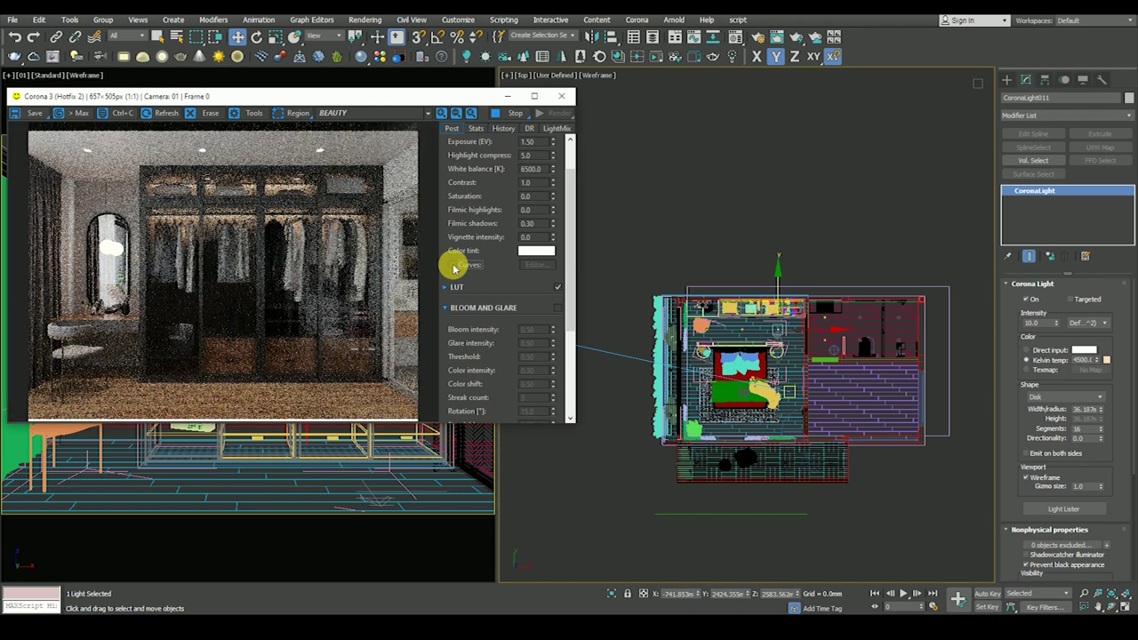
left_click(453, 266)
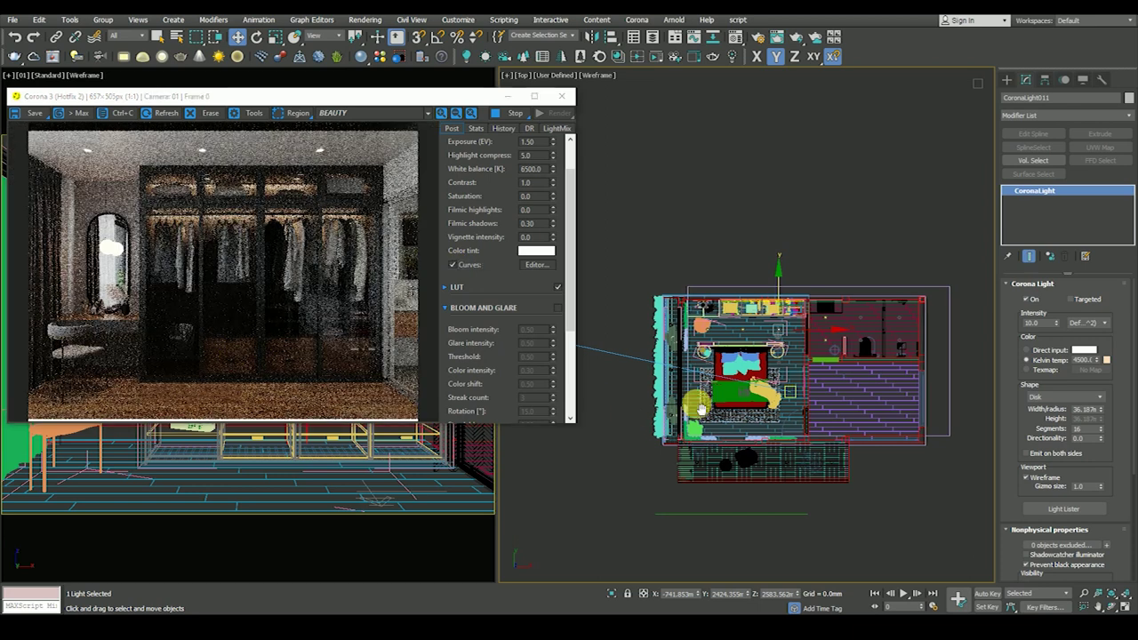
scroll(626, 411, "down", 3)
left_click(718, 381)
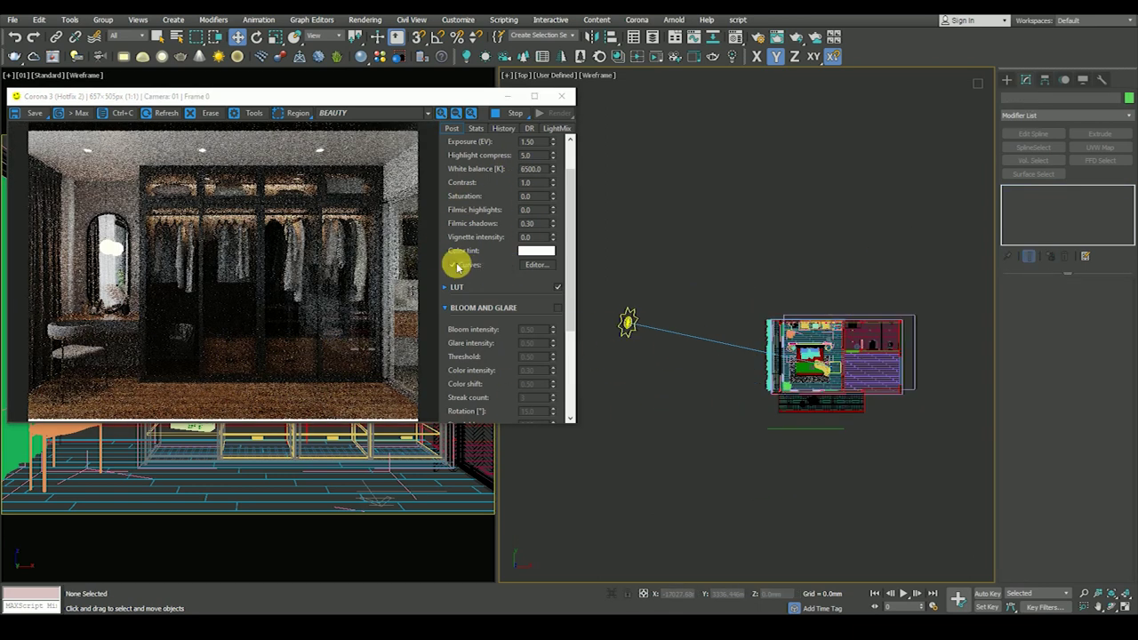
Step: Turn off tone curves and set the Corona Sun intensity to 1.0
left_click(454, 266)
left_click(628, 323)
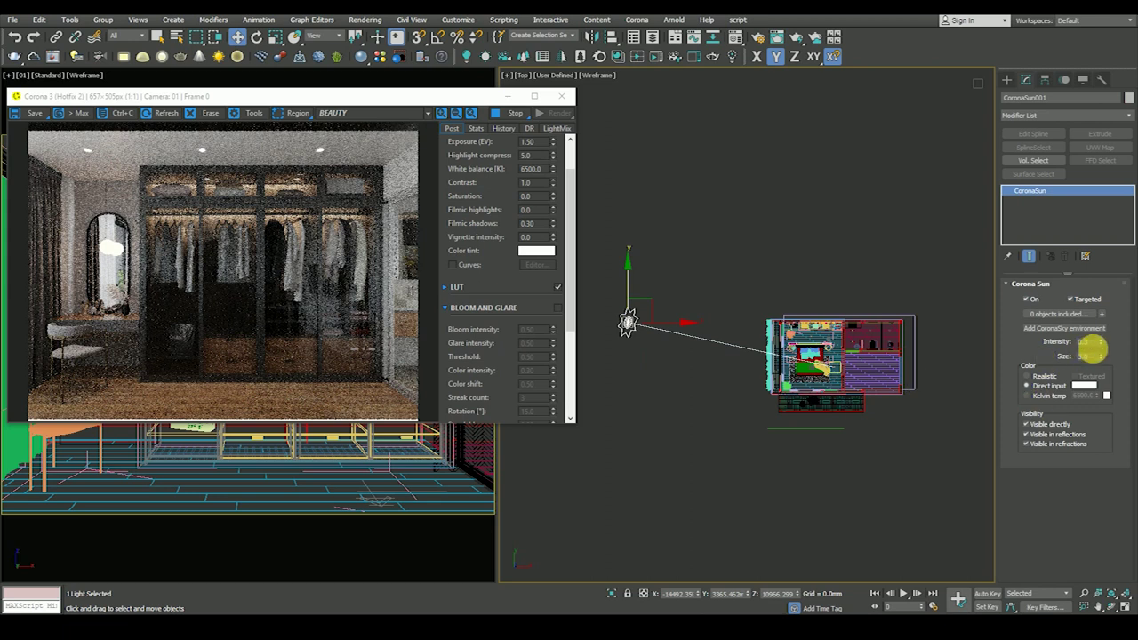
type("1")
key("Return")
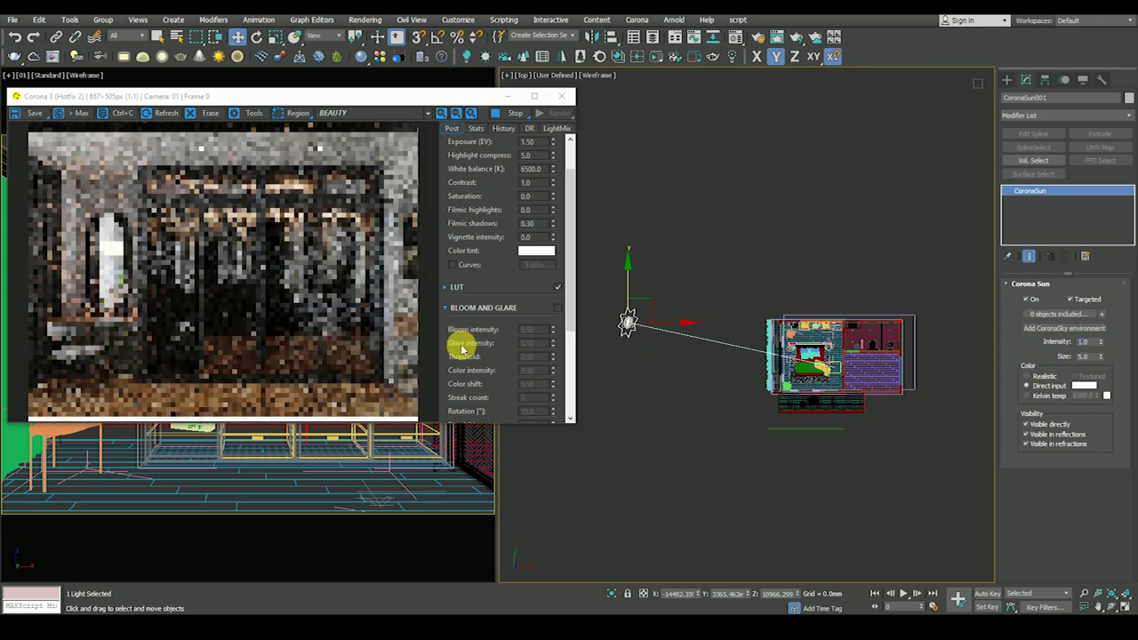
Step: Dim the ceiling light above the bed to intensity 2.0
middle_click_drag(672, 383, 698, 365)
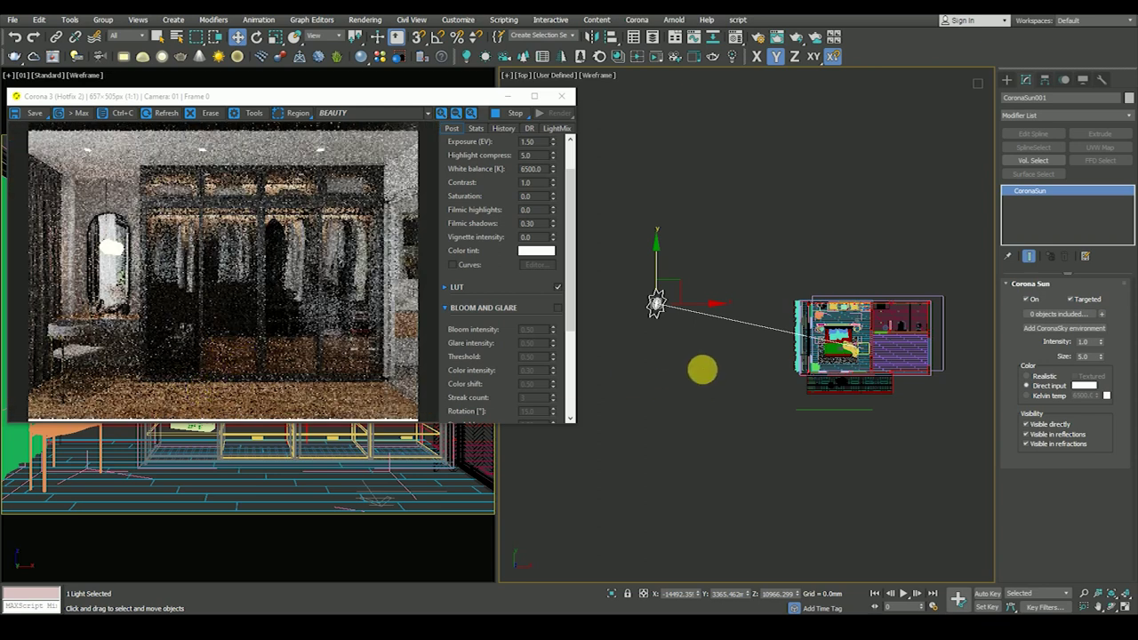
left_click(733, 409)
scroll(833, 305, "up", 10)
left_click(834, 302)
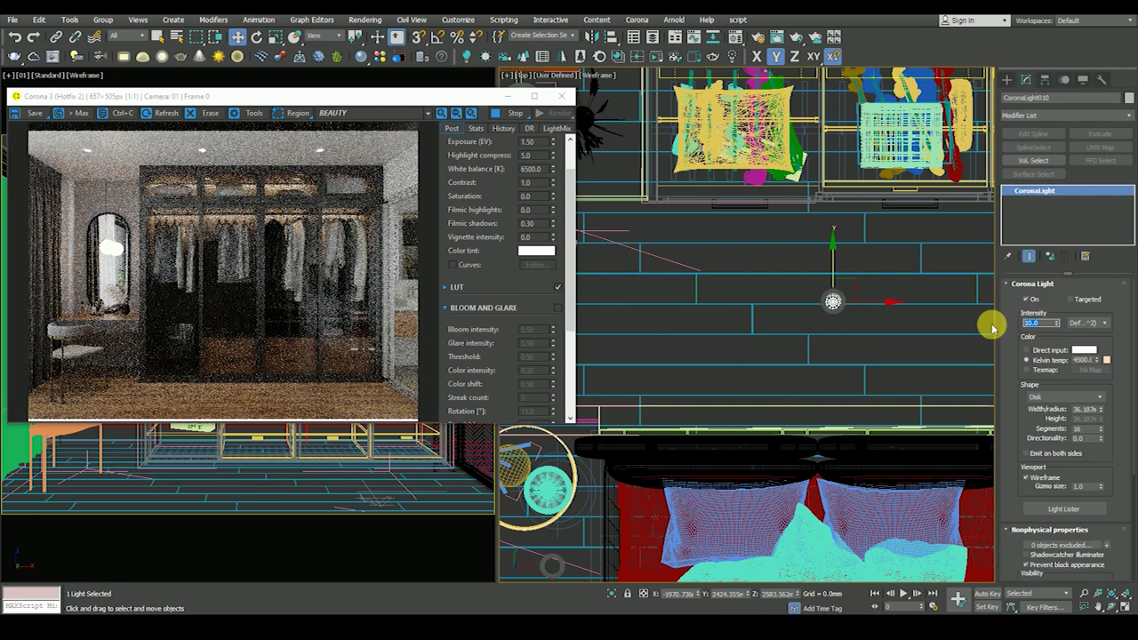
left_click_drag(1016, 465, 1022, 264)
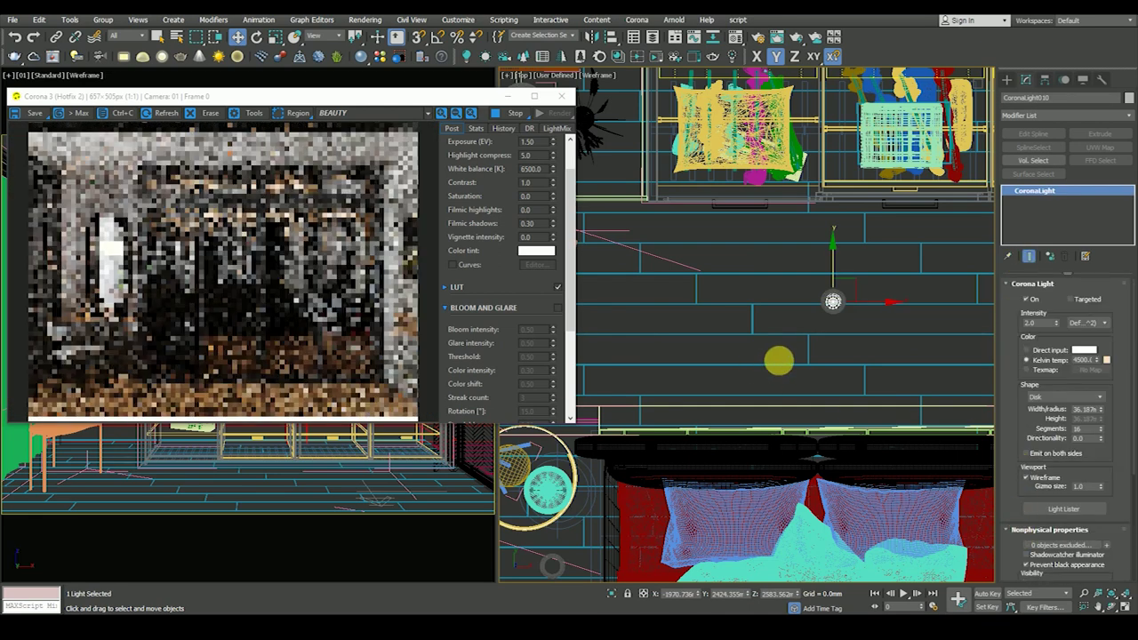
scroll(757, 361, "down", 5)
scroll(681, 399, "down", 5)
left_click(681, 400)
Step: Lower the Corona Sun's height along Z in the Front view
left_click(634, 330)
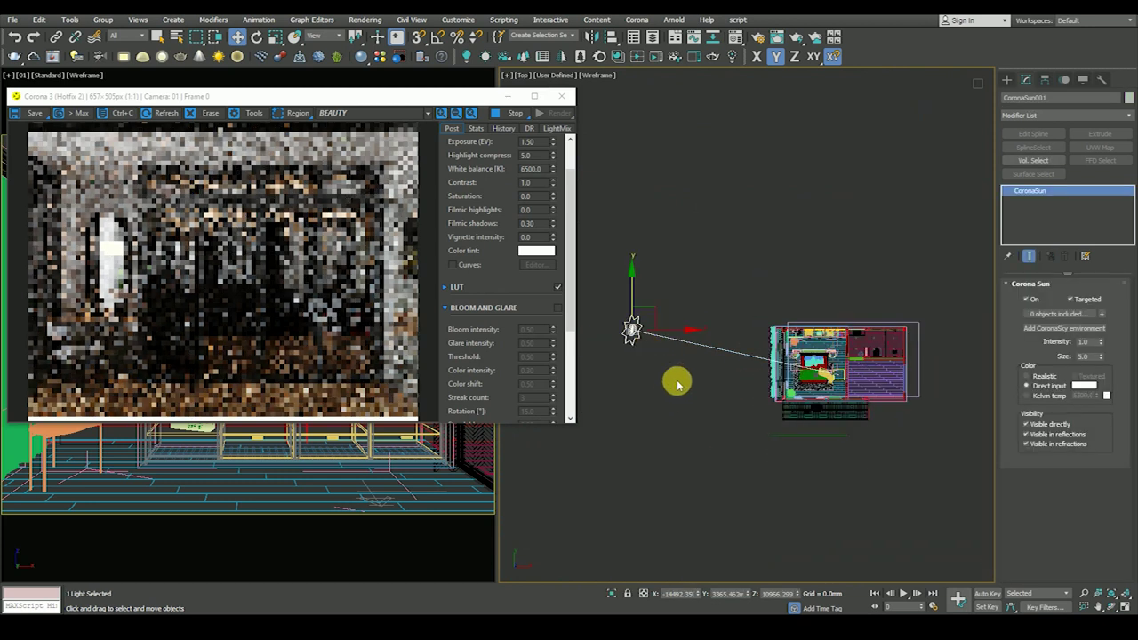
key("f")
key("z")
left_click_drag(736, 249, 738, 307)
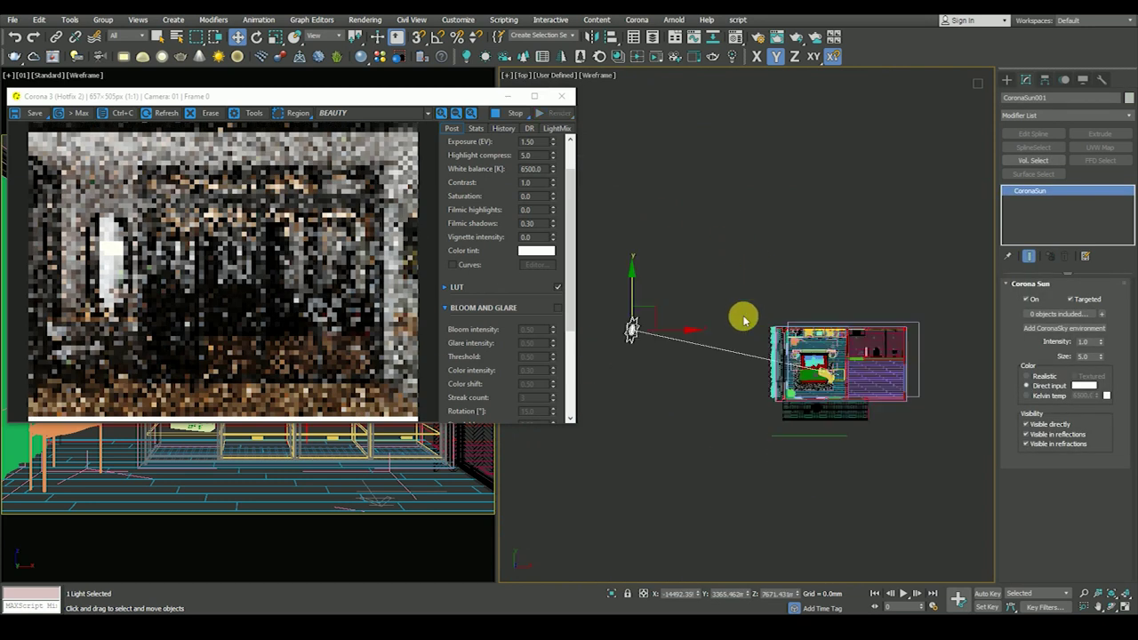
key("t")
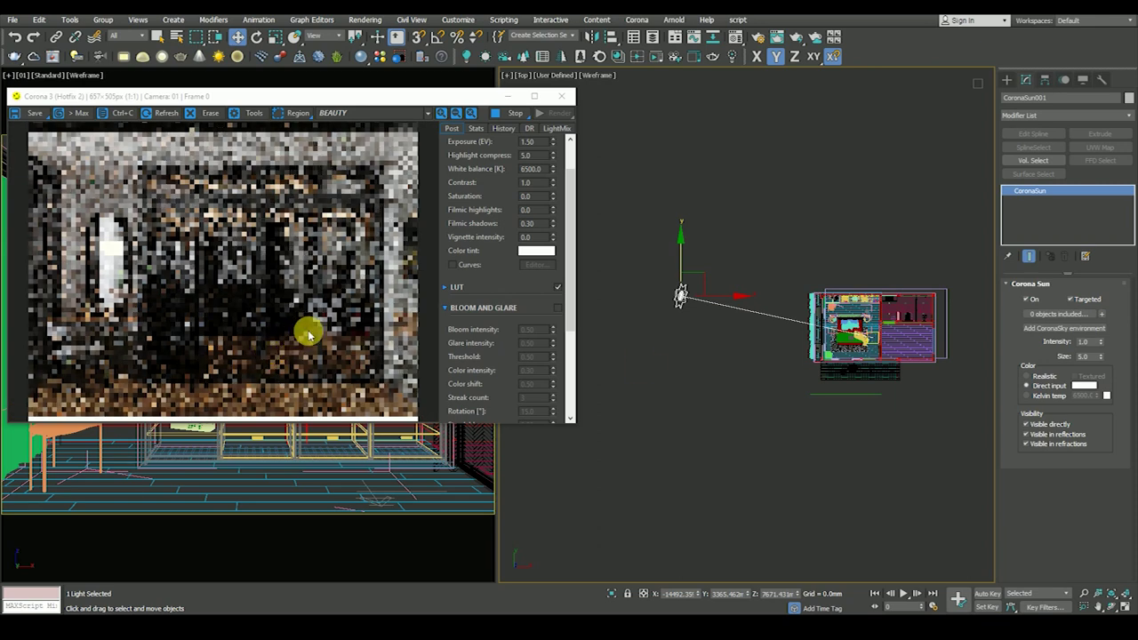
Step: Select an object in the top-view plan and delete it
scroll(67, 402, "up", 2)
scroll(782, 313, "up", 2)
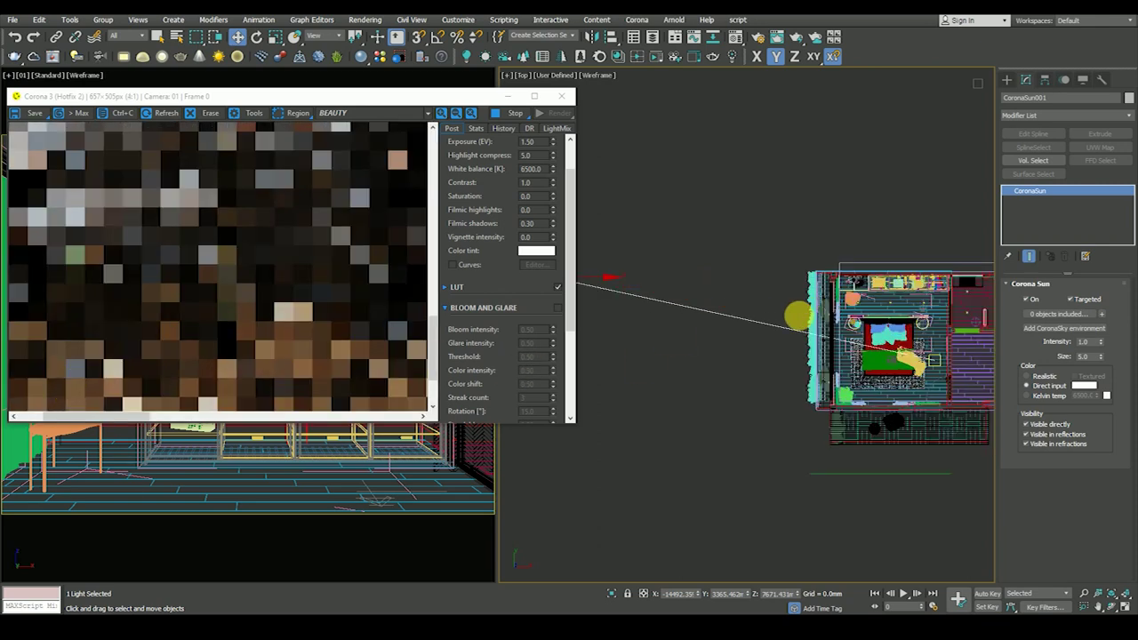
scroll(813, 305, "down", 2)
scroll(330, 286, "down", 2)
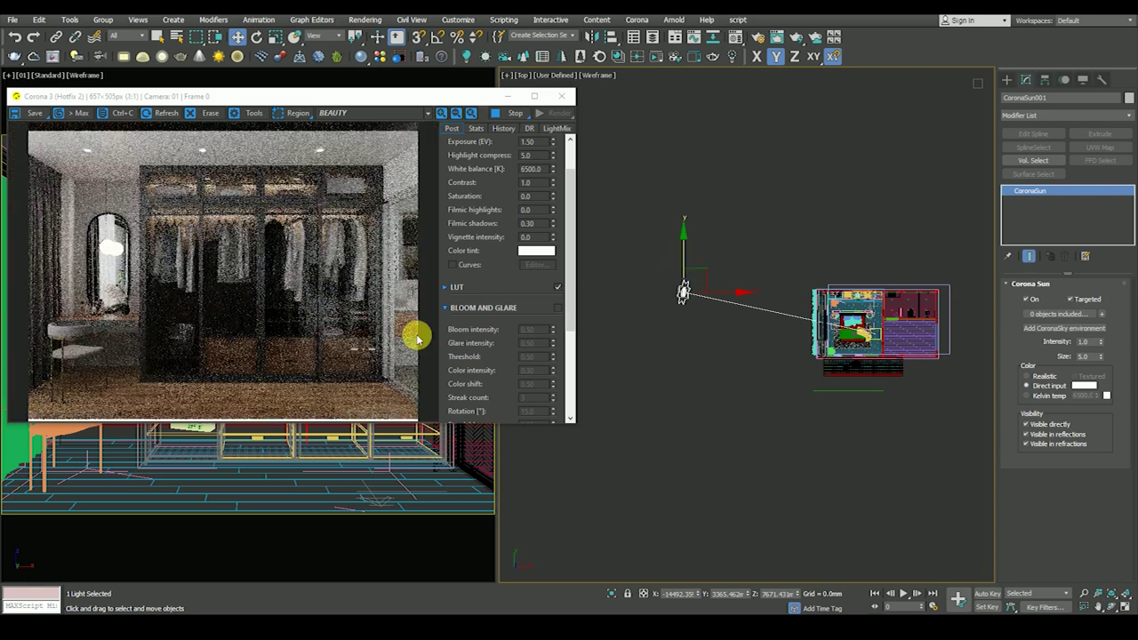
left_click(756, 337)
scroll(858, 305, "up", 3)
scroll(837, 297, "up", 4)
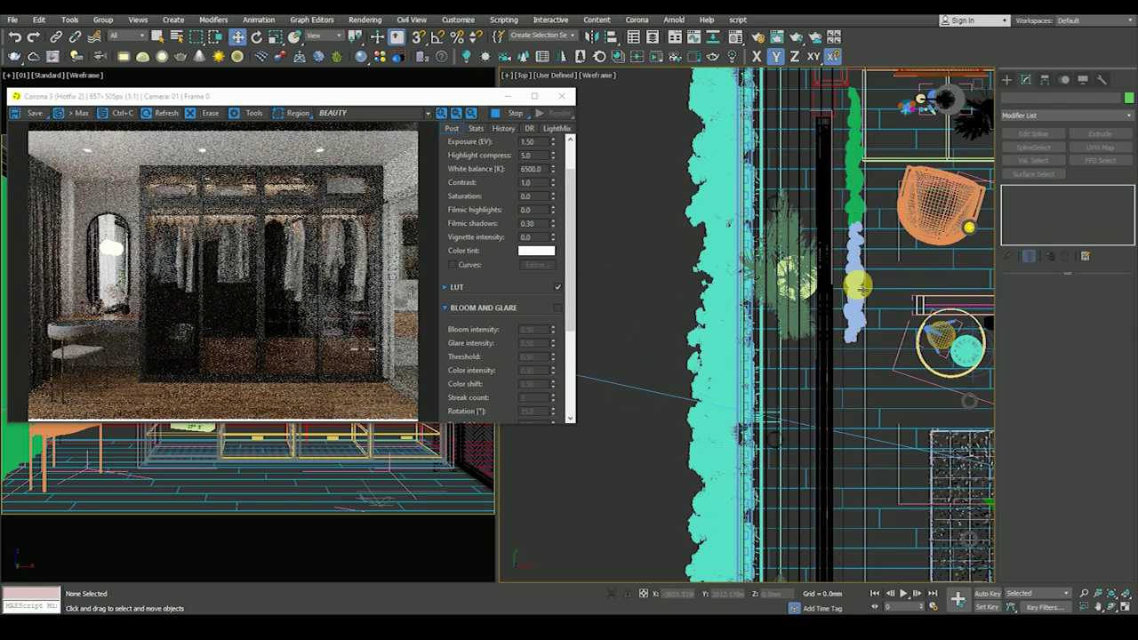
left_click(787, 279)
key("Delete")
scroll(781, 281, "down", 4)
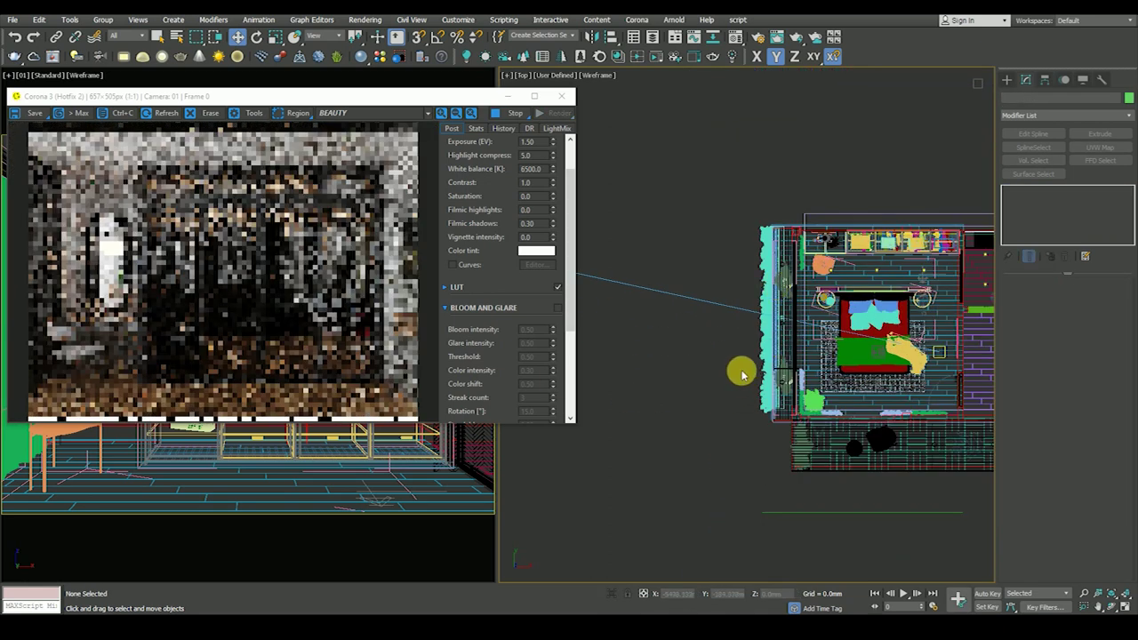
scroll(680, 340, "down", 1)
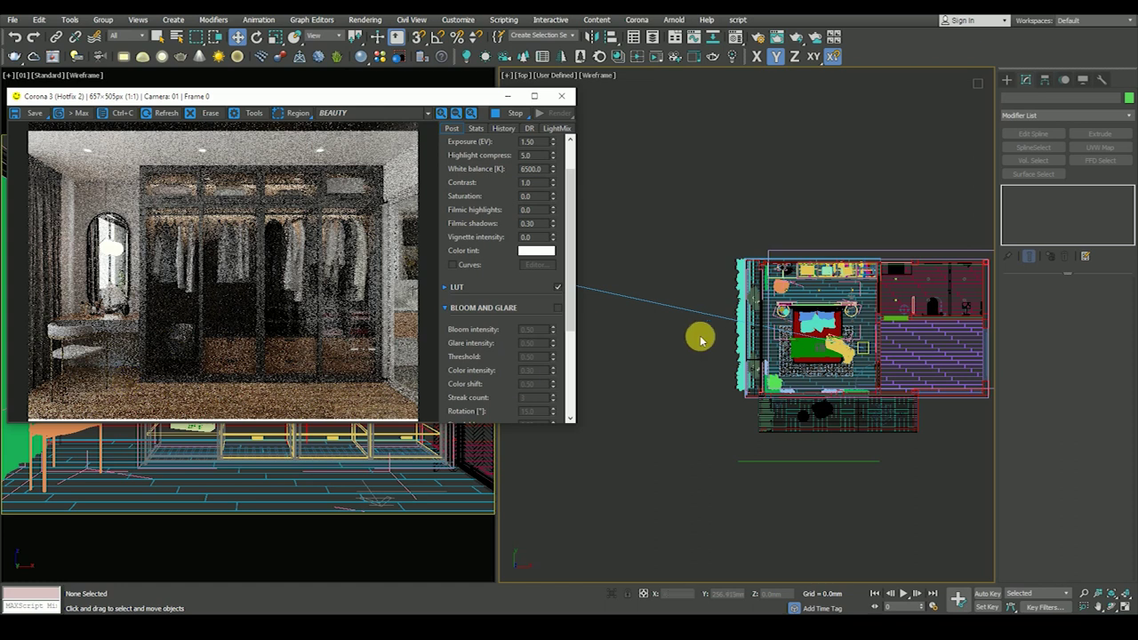
Step: Pan the top view and pick out the Corona Sun light
scroll(684, 336, "down", 2)
left_click(649, 285)
left_click(741, 309)
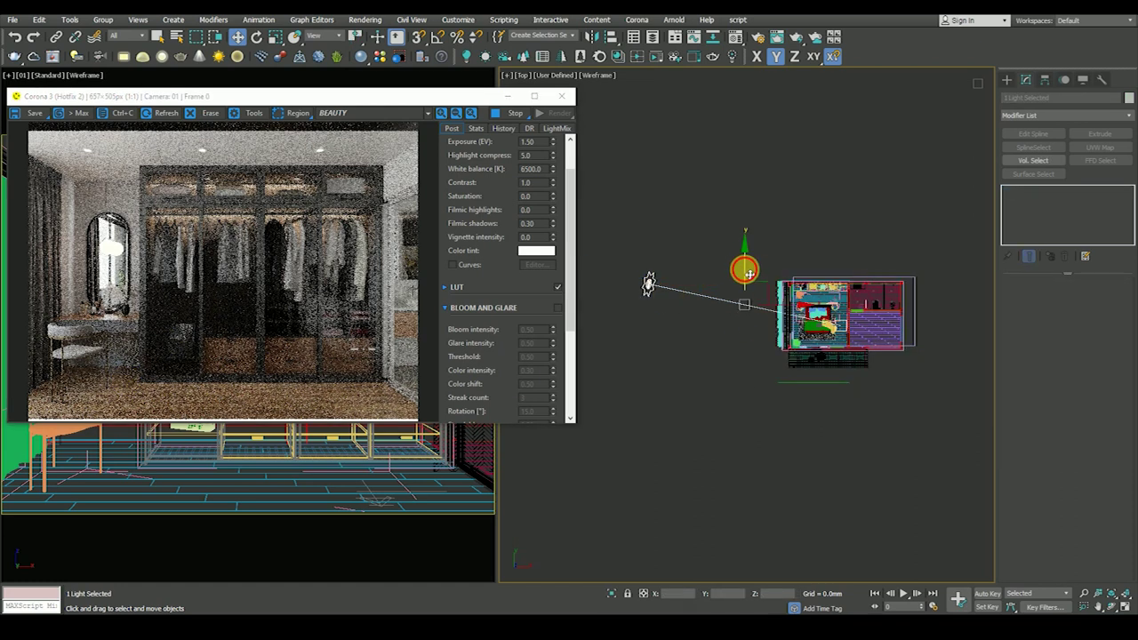
scroll(774, 329, "up", 2)
middle_click_drag(747, 311, 776, 316)
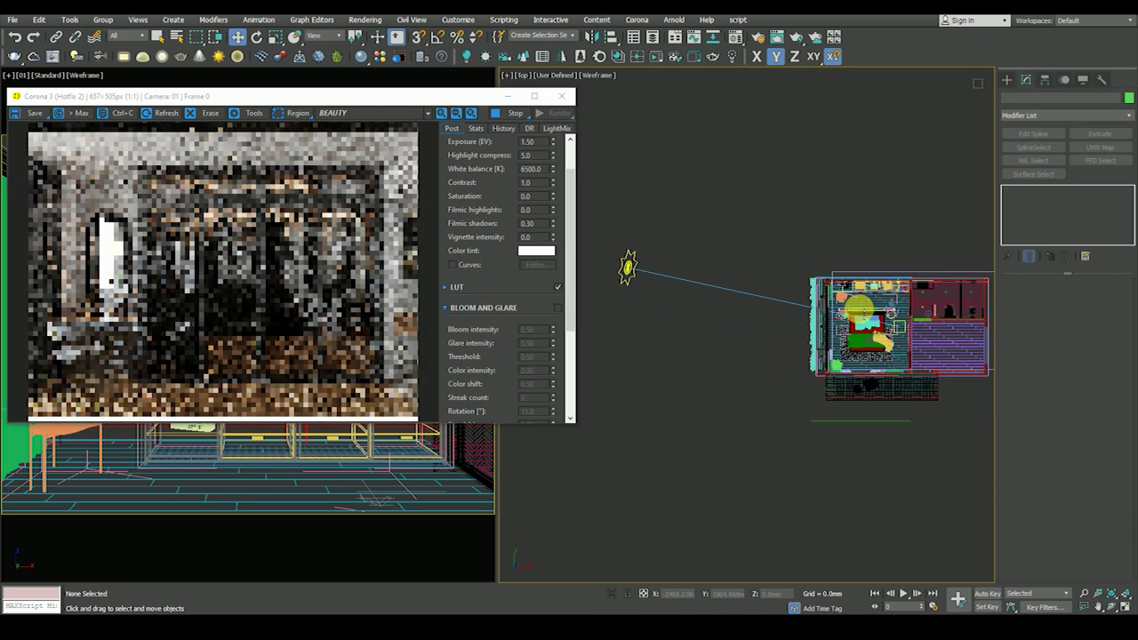
left_click(626, 265)
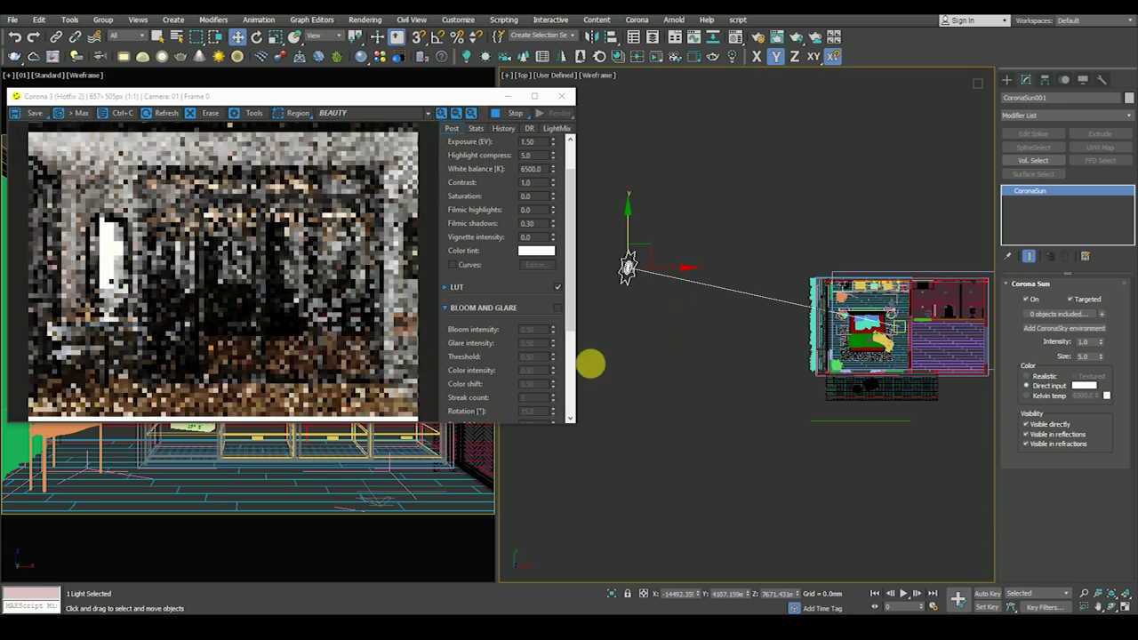
left_click(679, 324)
left_click(737, 293)
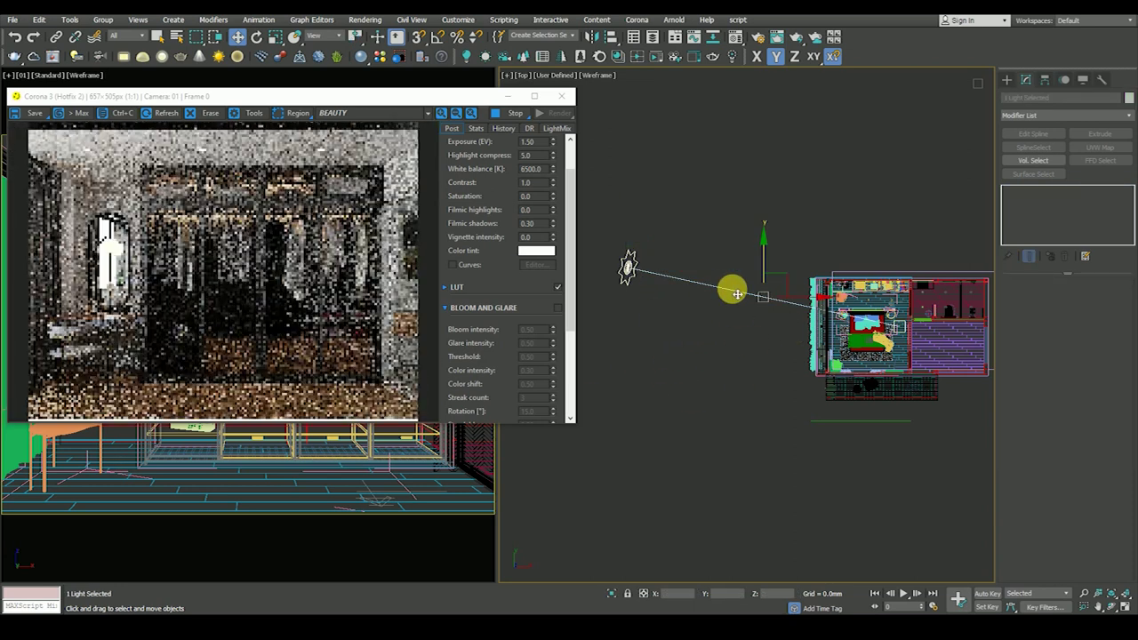
scroll(693, 285, "down", 2)
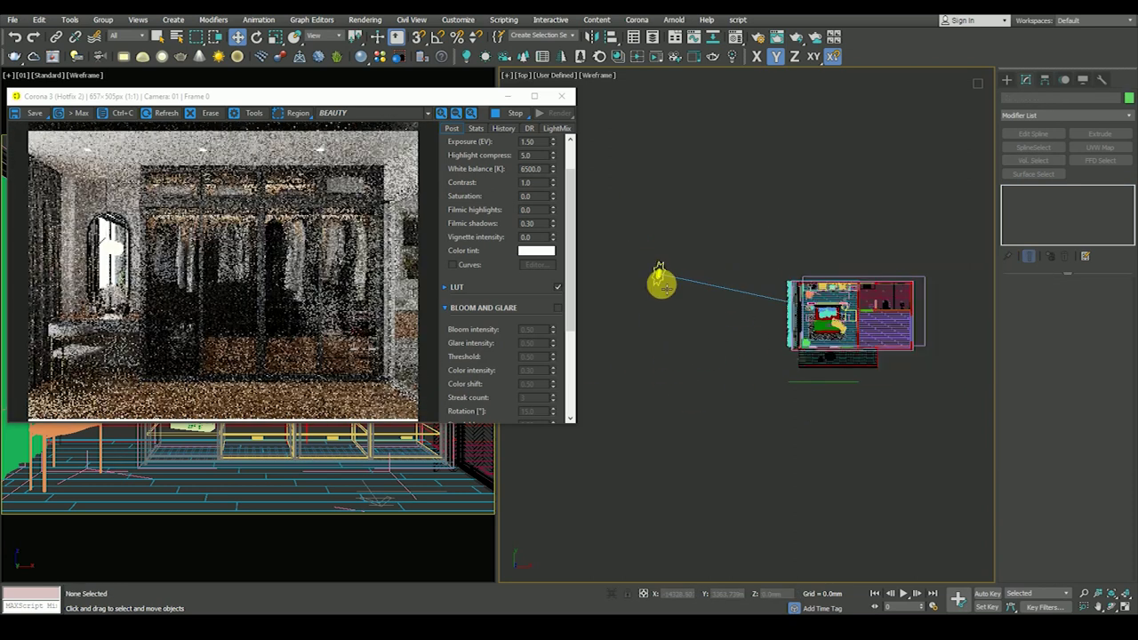
Step: Nudge the Corona Sun slightly down so its beam runs level into the closet
left_click(658, 303)
right_click(687, 269)
left_click(671, 257)
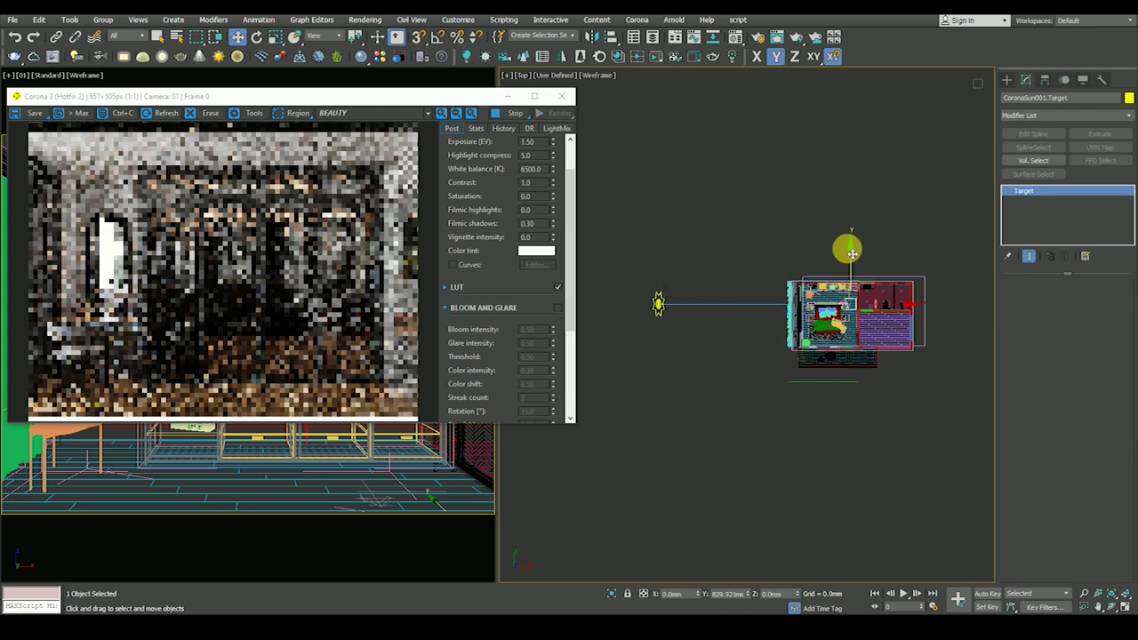
left_click(654, 308)
left_click_drag(661, 261, 635, 310)
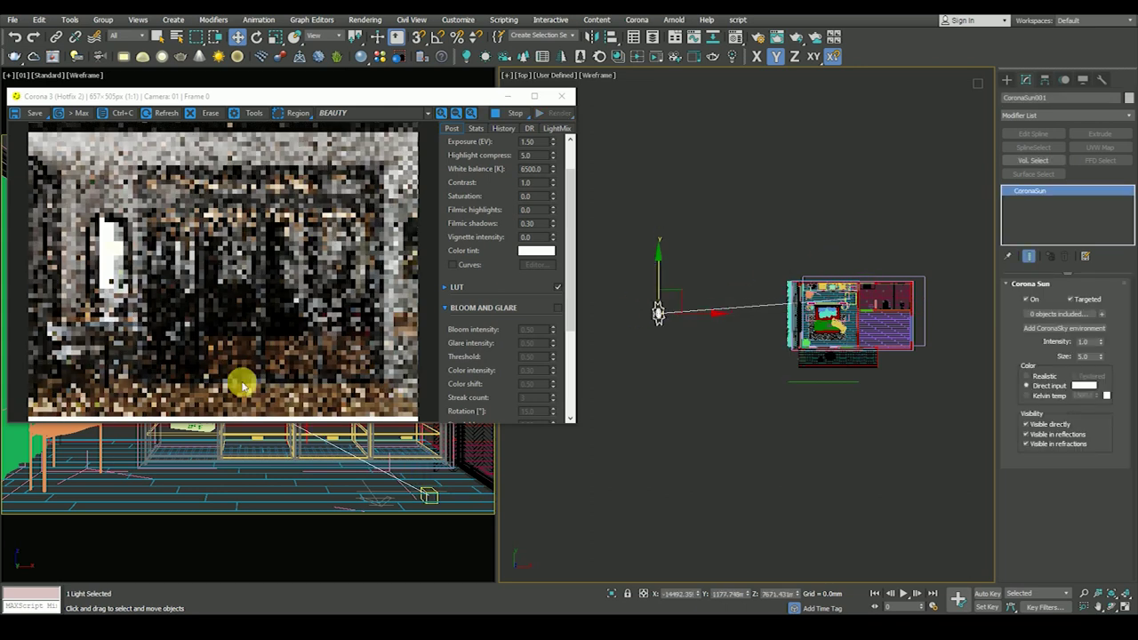
left_click(682, 373)
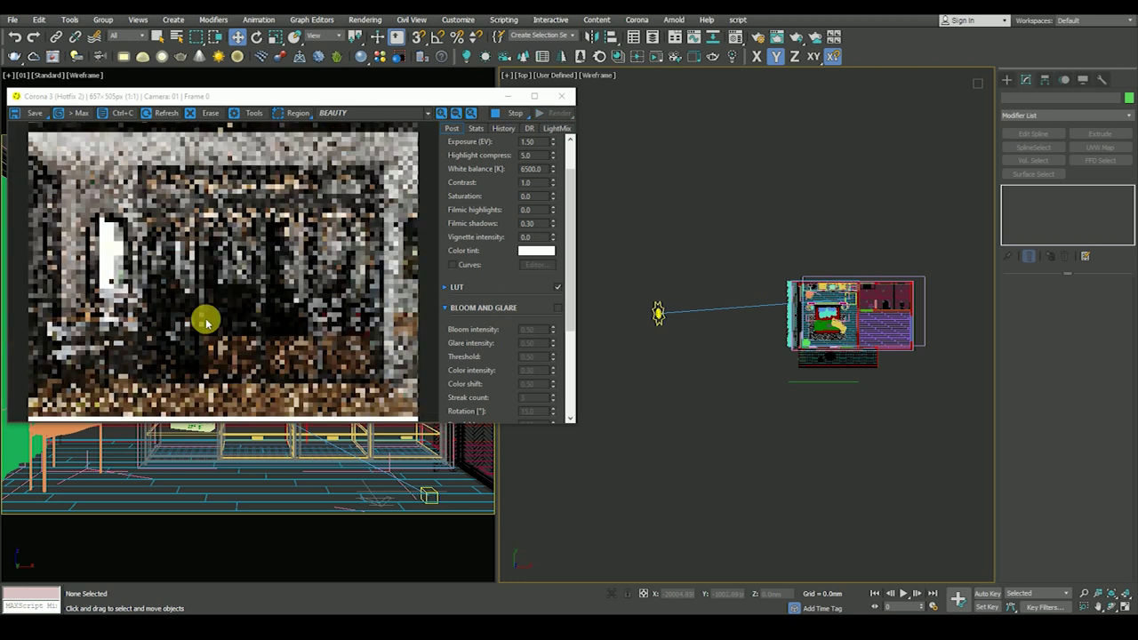
left_click_drag(240, 100, 257, 108)
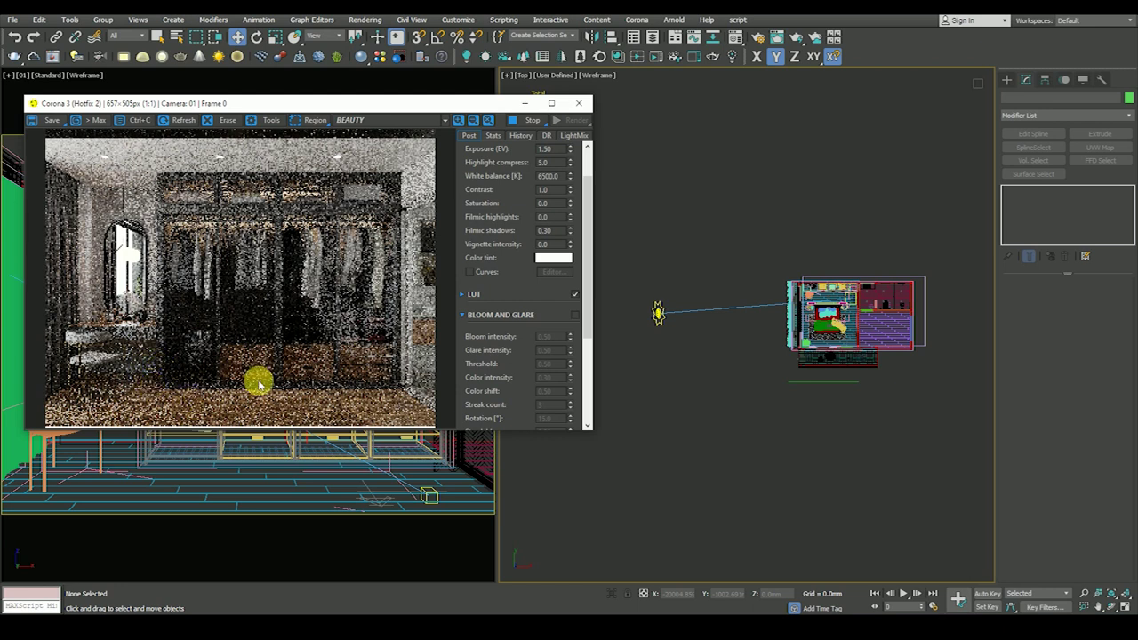
Step: Draw a render region in the Corona frame buffer and zoom the preview
left_click_drag(158, 185, 239, 235)
scroll(239, 235, "up", 1)
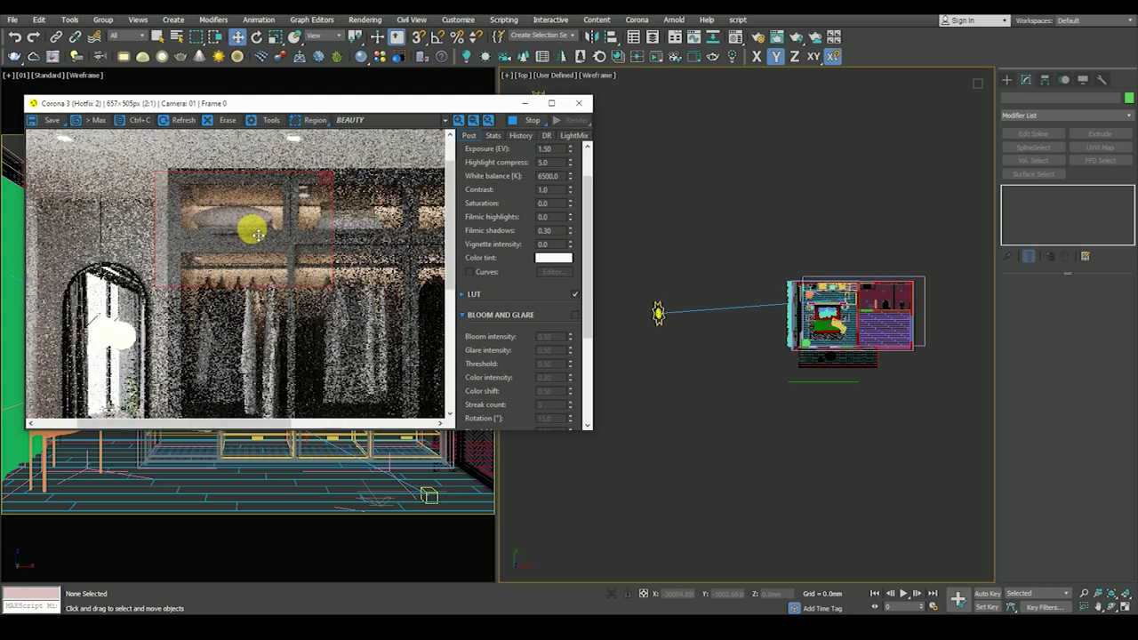
scroll(255, 233, "down", 1)
scroll(125, 399, "up", 2)
scroll(129, 413, "down", 2)
scroll(234, 358, "up", 2)
scroll(101, 406, "down", 2)
scroll(165, 355, "up", 2)
scroll(168, 356, "down", 1)
scroll(152, 412, "down", 1)
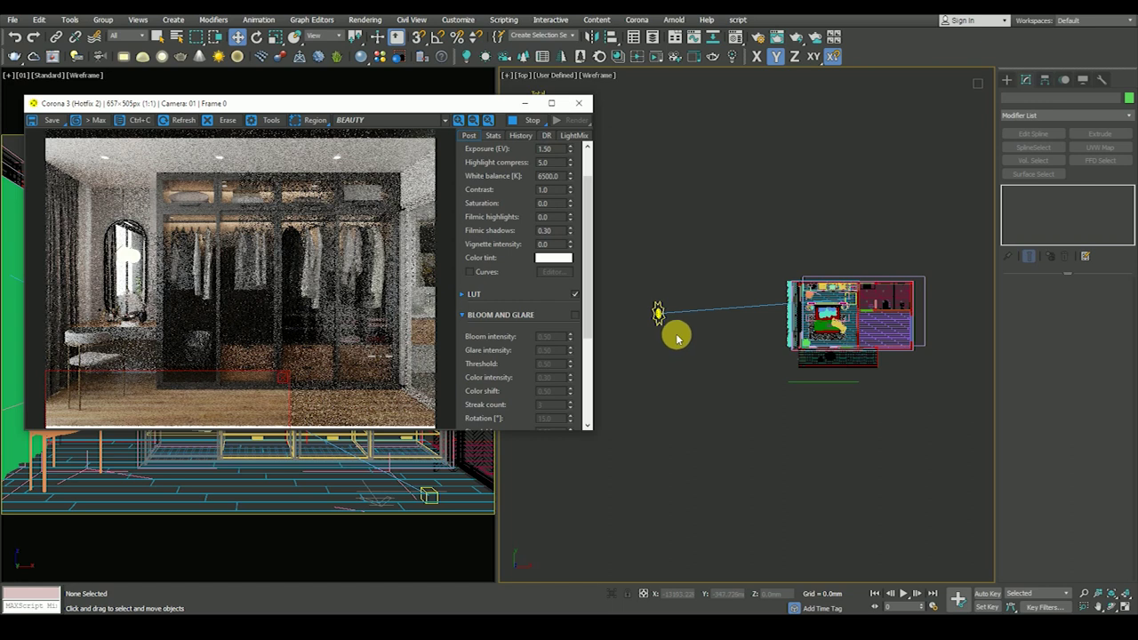
Step: Move the Corona Sun north in the top-view plan
left_click(658, 314)
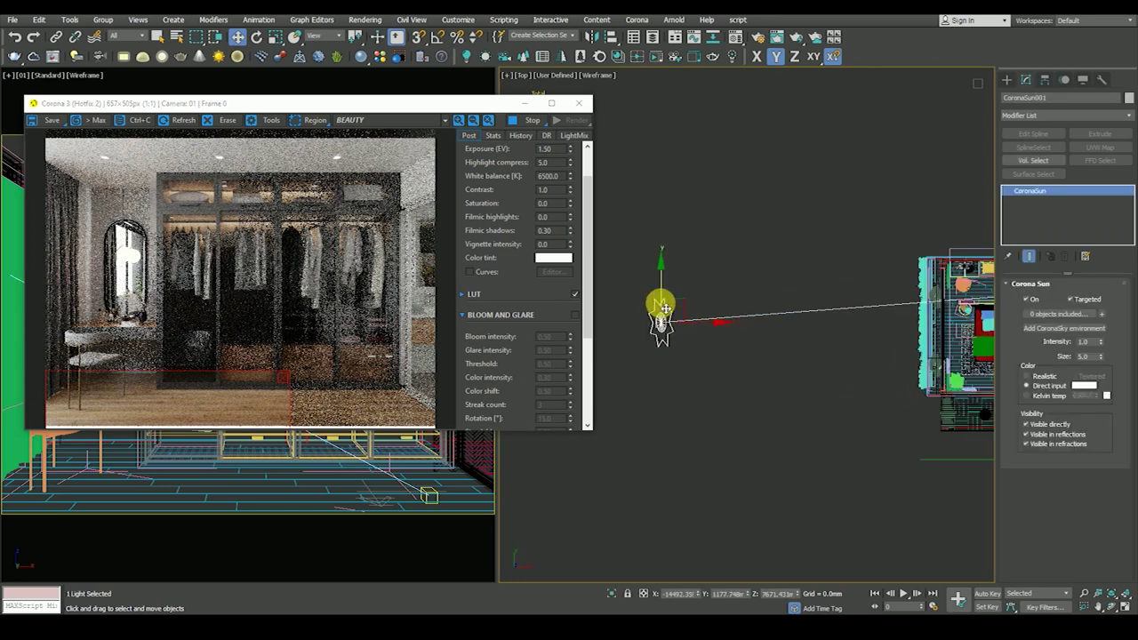
key("f")
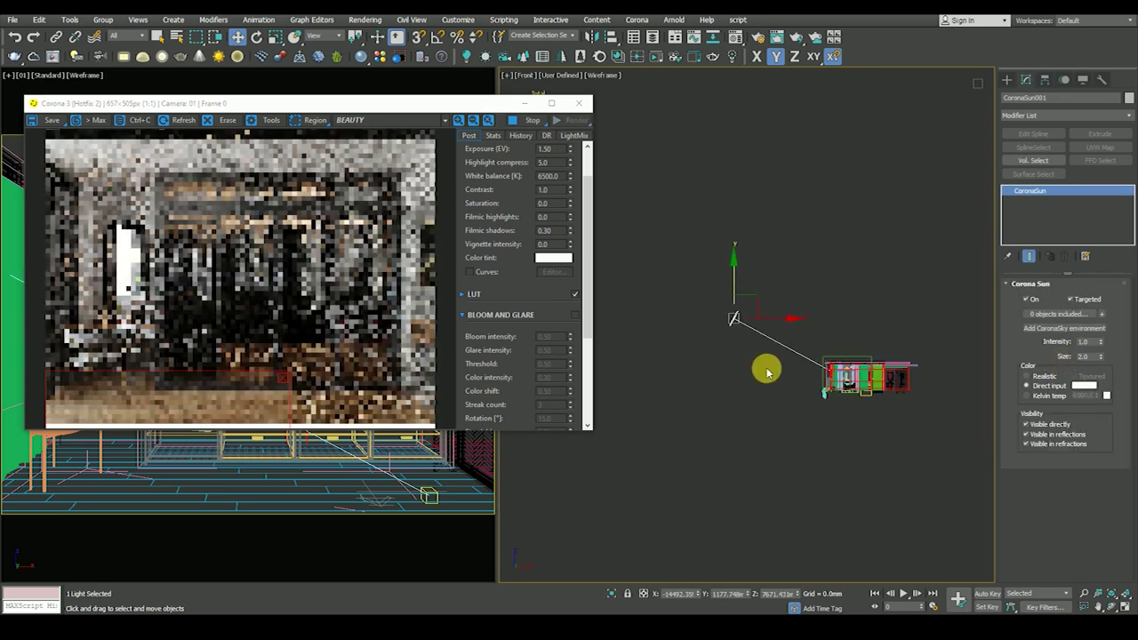
middle_click_drag(819, 325, 915, 407, "alt")
scroll(889, 373, "up", 3)
scroll(862, 360, "up", 3)
scroll(845, 352, "up", 2)
scroll(845, 350, "down", 6)
key("t")
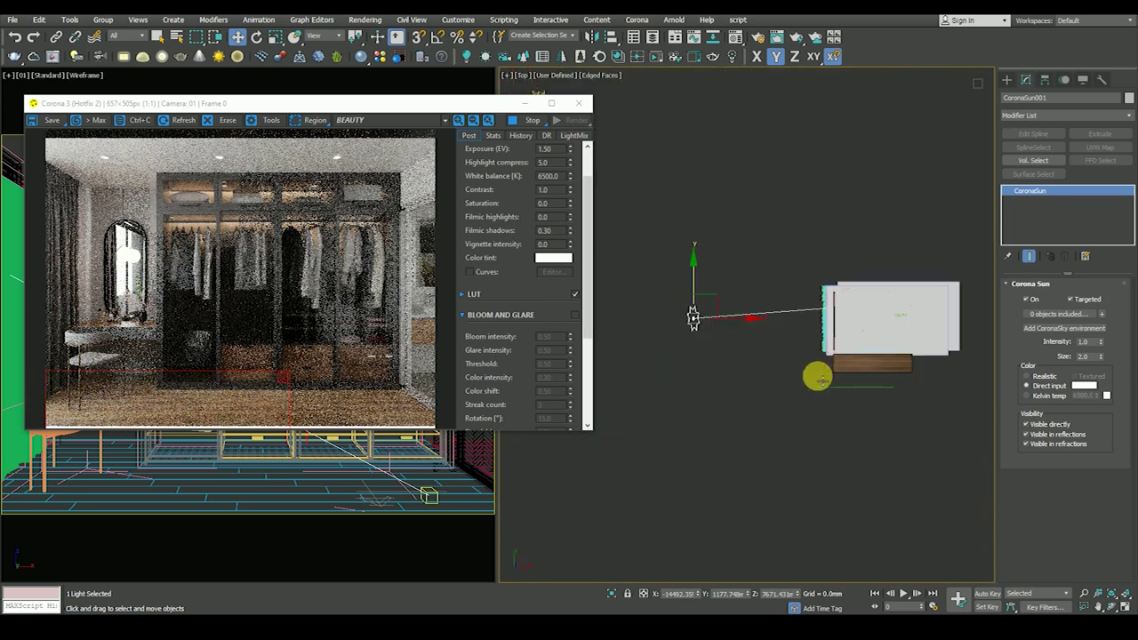
key("z")
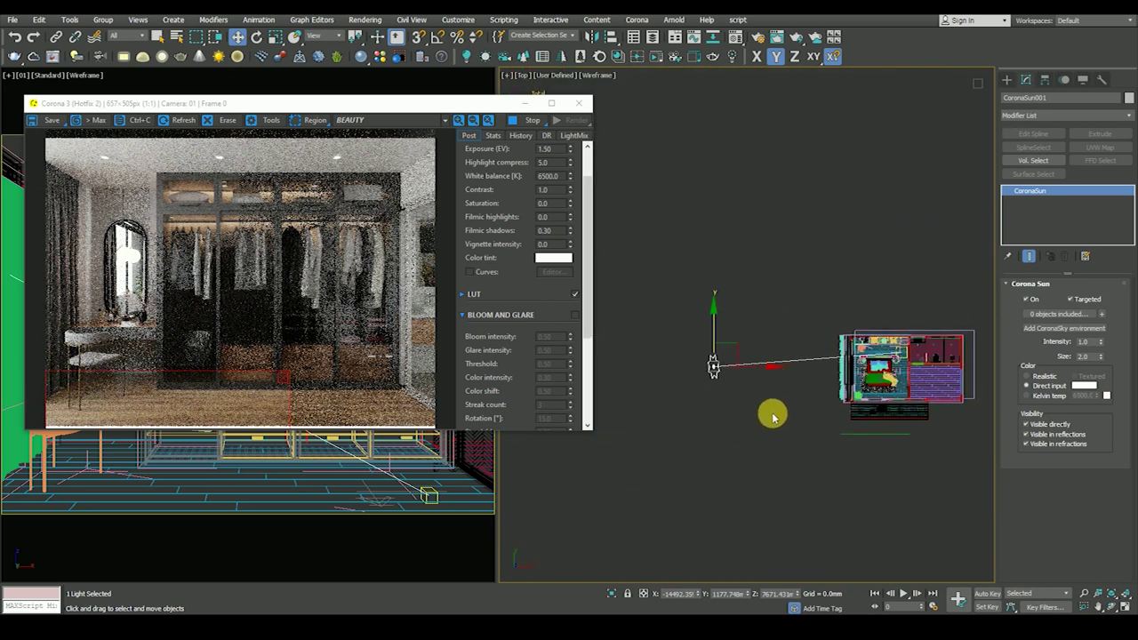
left_click_drag(714, 369, 714, 307)
Step: Move the sun's target north to re-aim the sunlight, and re-enable tone curves
left_click(906, 326)
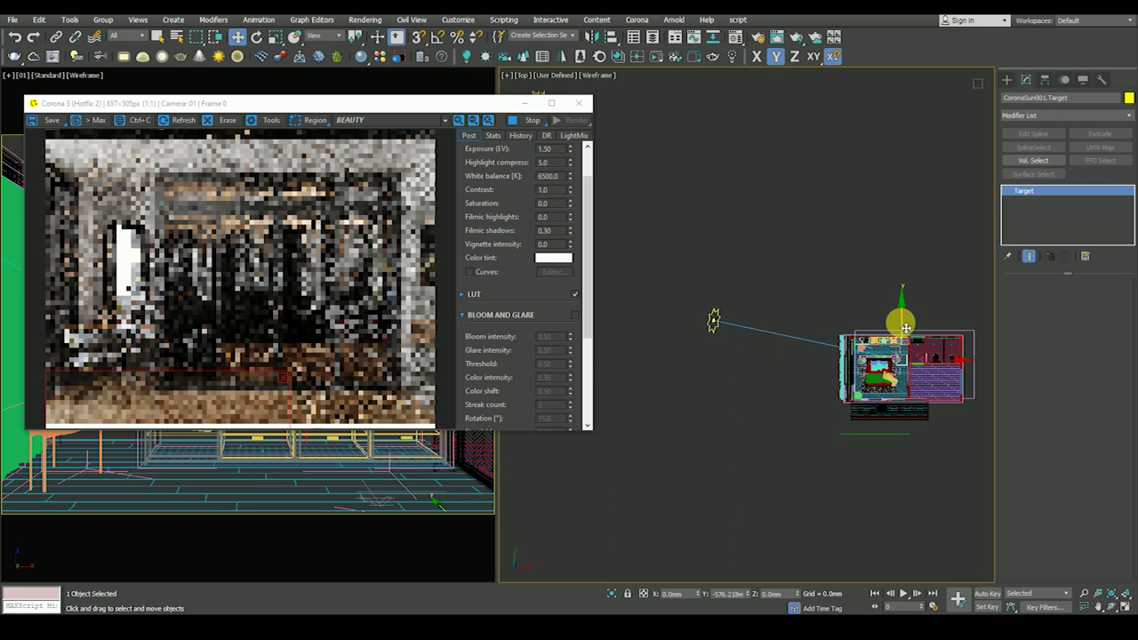
scroll(906, 326, "up", 2)
scroll(800, 356, "down", 2)
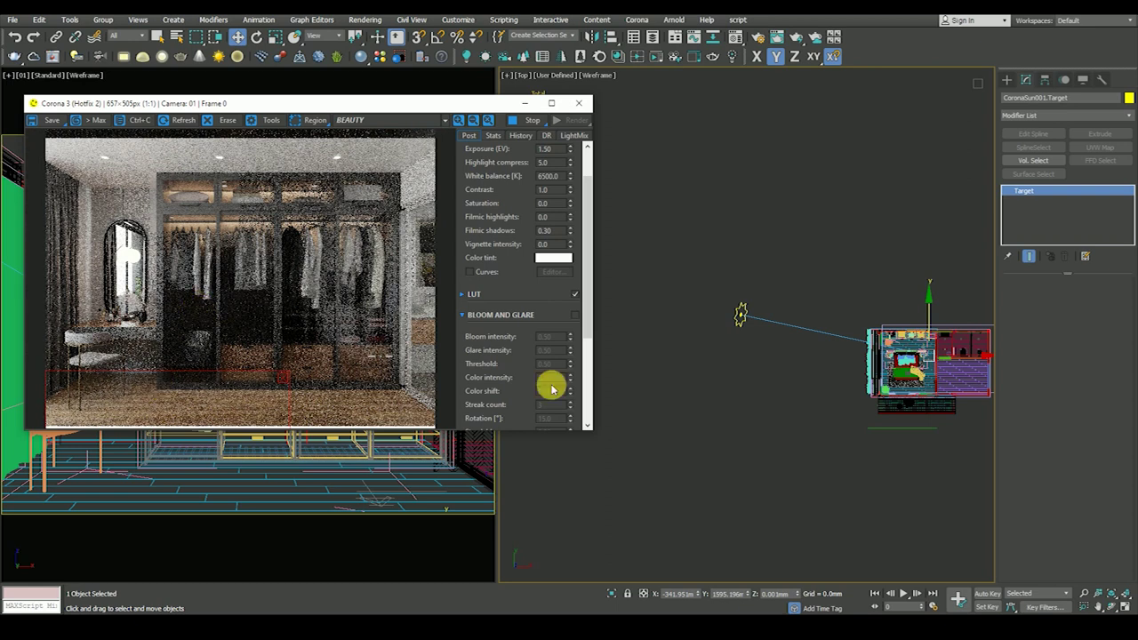
left_click(666, 330)
scroll(104, 393, "up", 2)
scroll(104, 393, "down", 2)
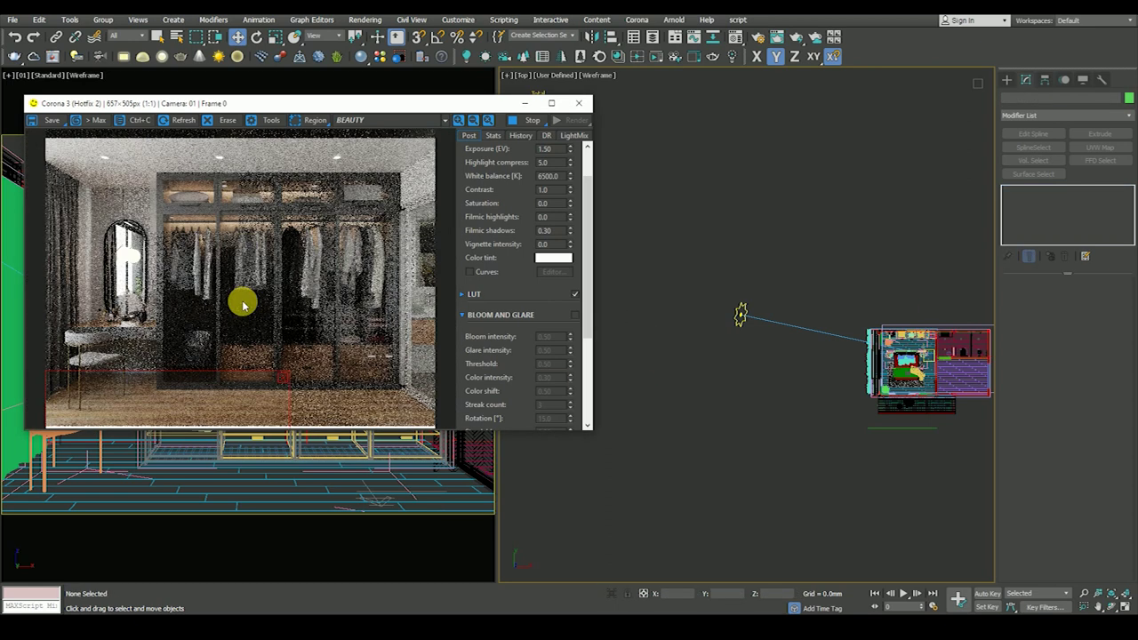
left_click(741, 315)
scroll(730, 350, "up", 2)
right_click(750, 330)
left_click(709, 313)
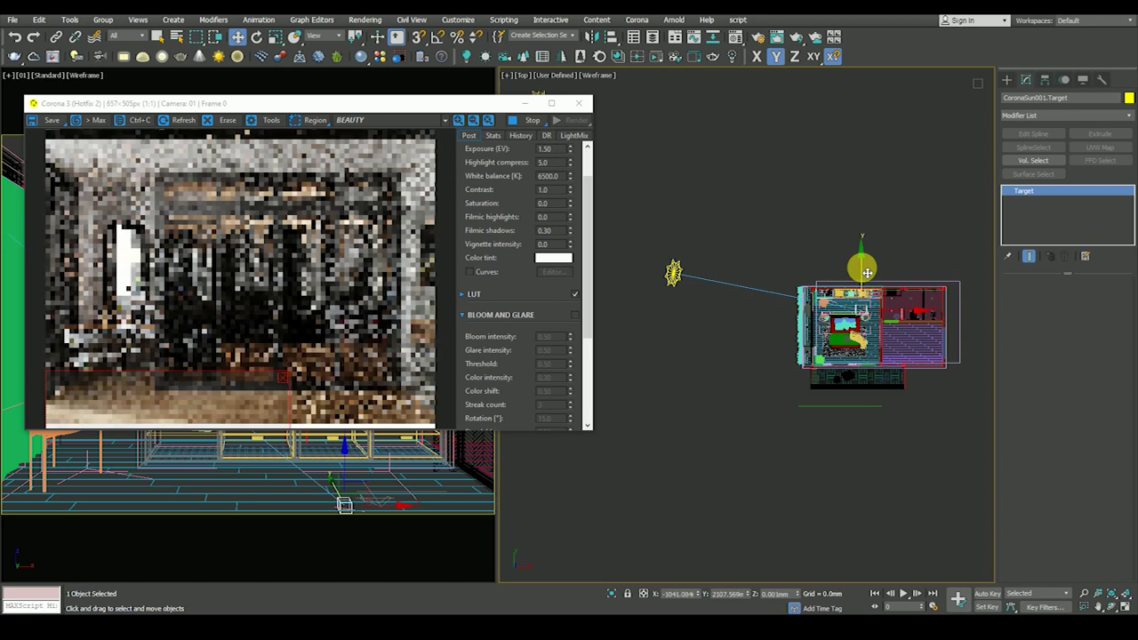
left_click_drag(867, 273, 839, 377)
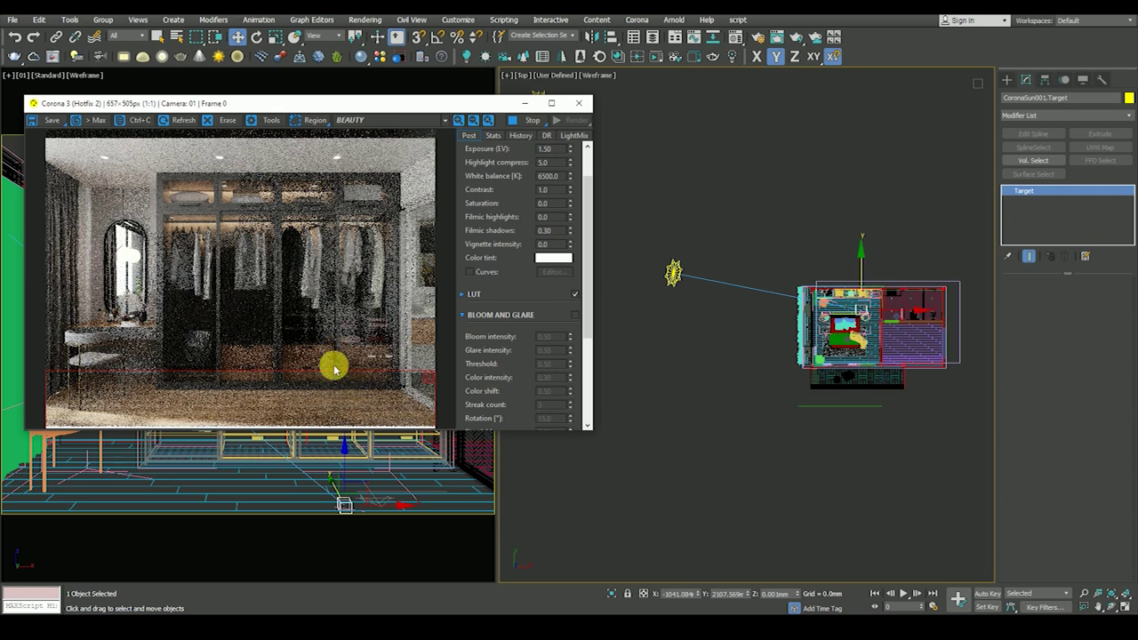
left_click(470, 272)
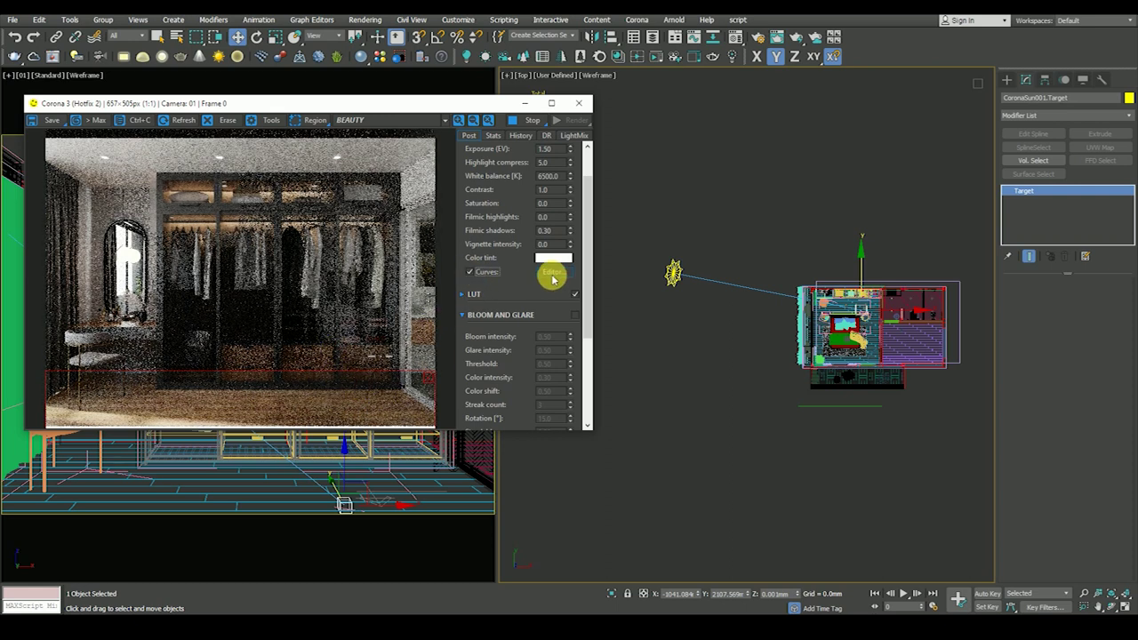
Step: Reset the tone curve and add two control points for a gentle contrast curve
left_click(553, 272)
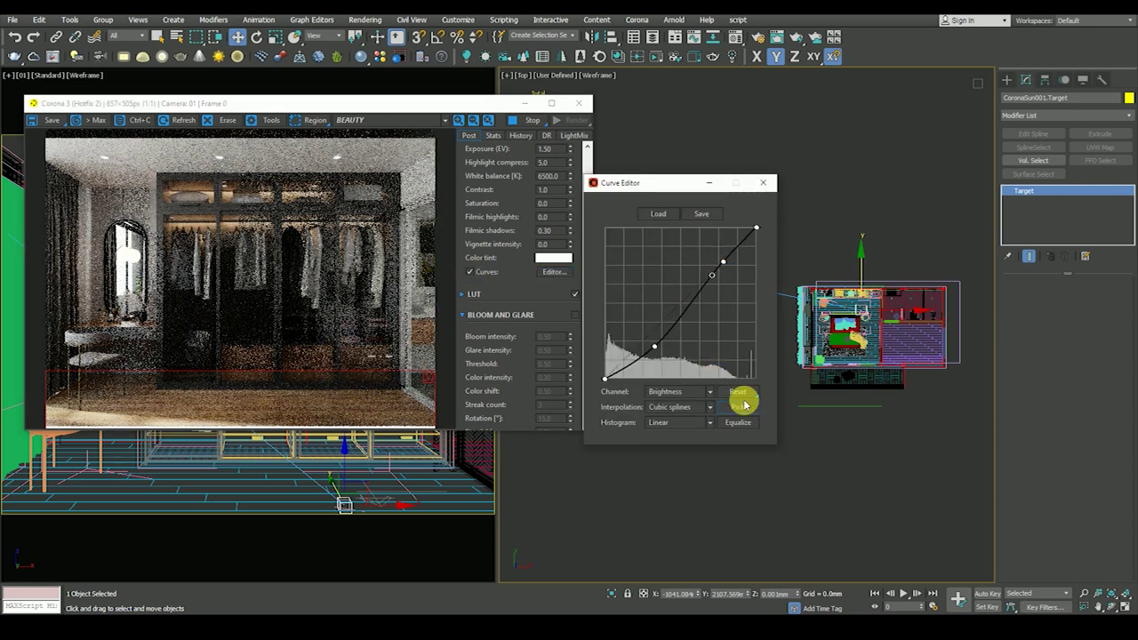
left_click(737, 392)
left_click(643, 341)
left_click_drag(642, 342, 646, 346)
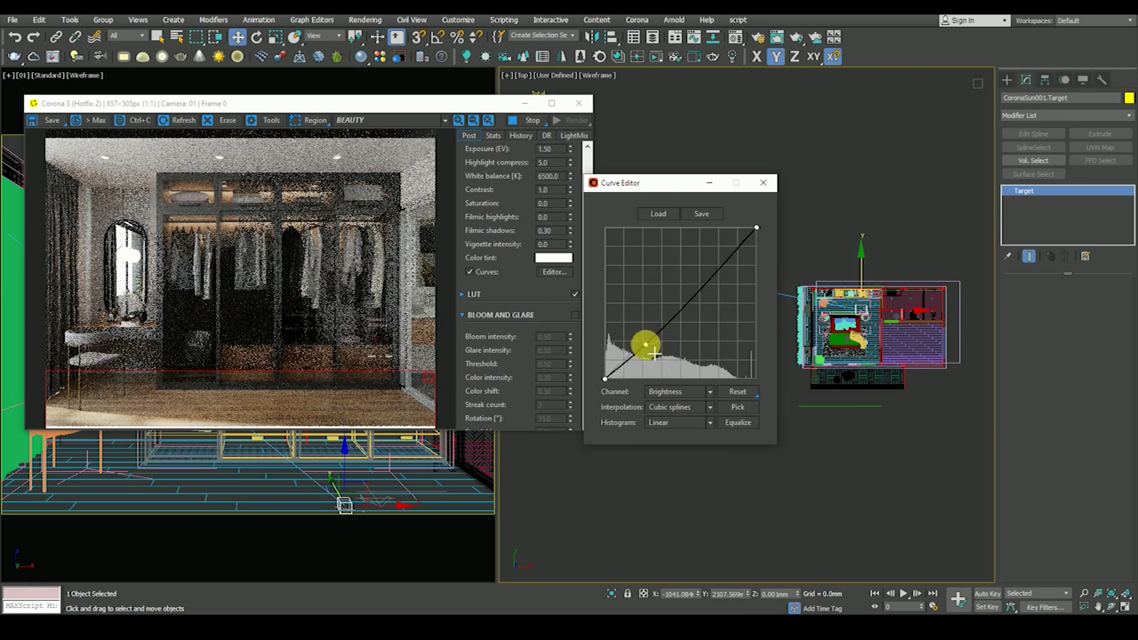
left_click(721, 267)
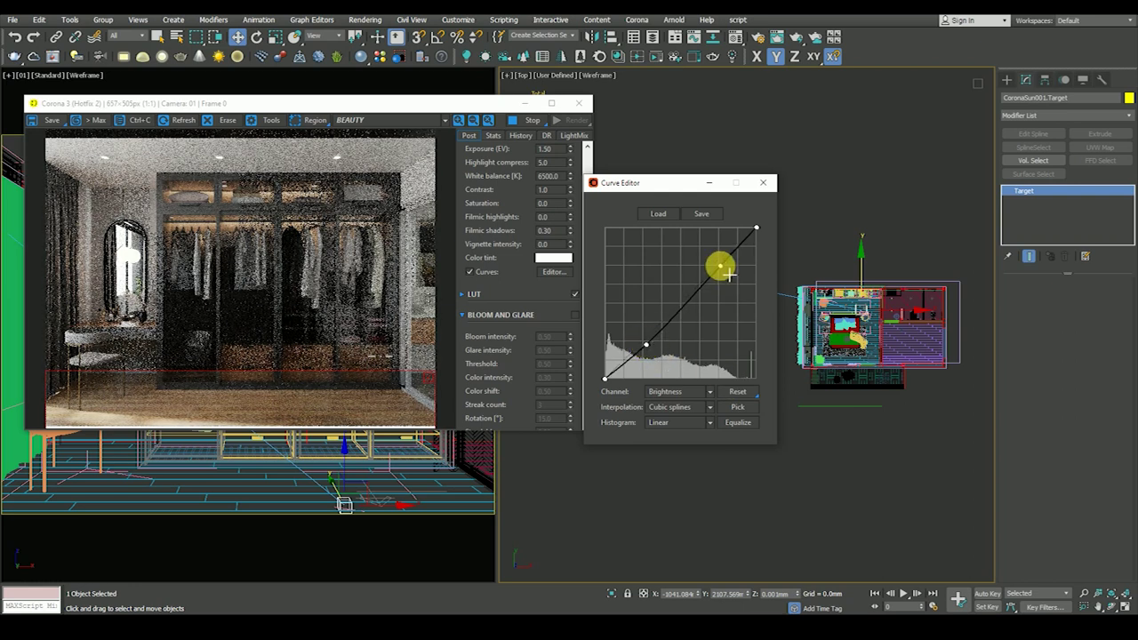
left_click(763, 183)
left_click(469, 271)
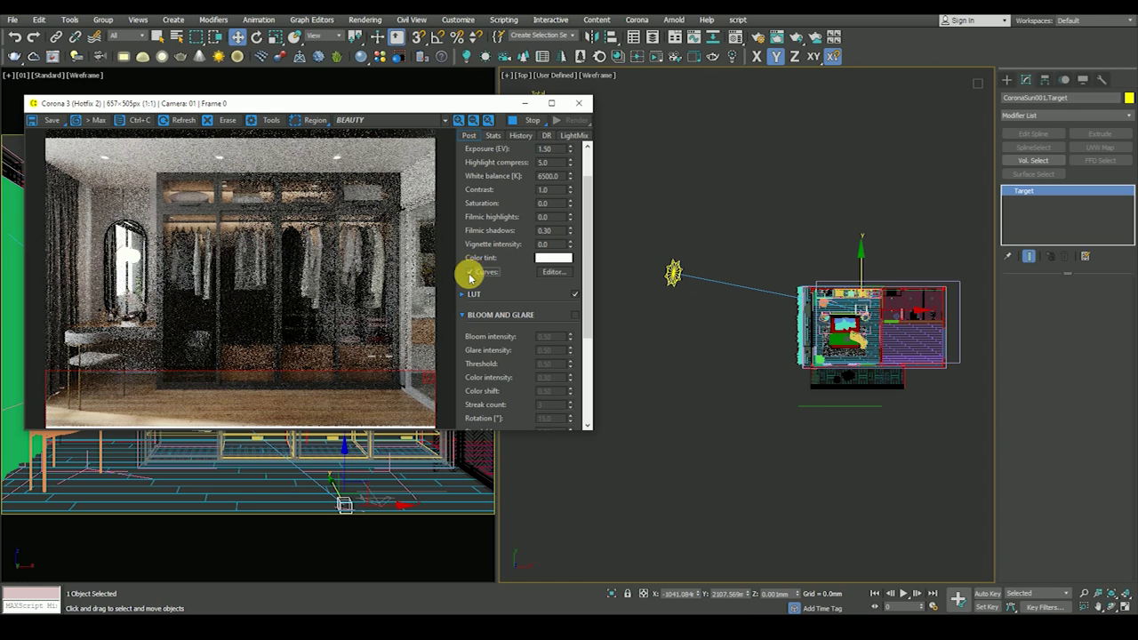
Step: Set a rectangular ceiling Corona Light's colour temperature to 3000 K
left_click(709, 389)
scroll(715, 431, "up", 10)
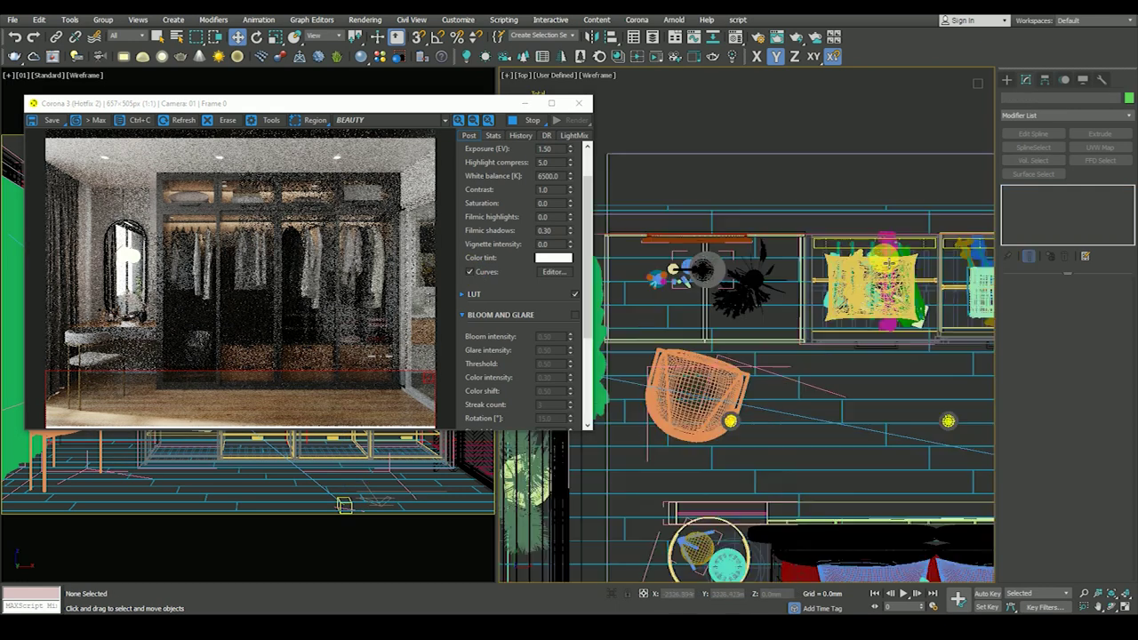
scroll(881, 249, "up", 3)
left_click(871, 236)
type("3000")
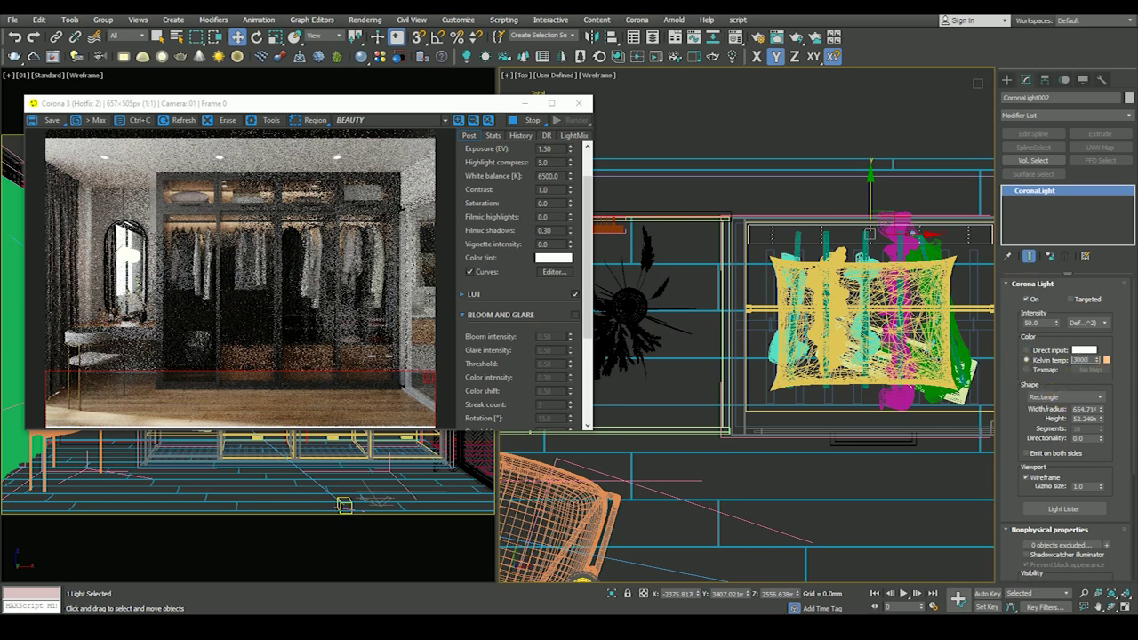
left_click(1080, 363)
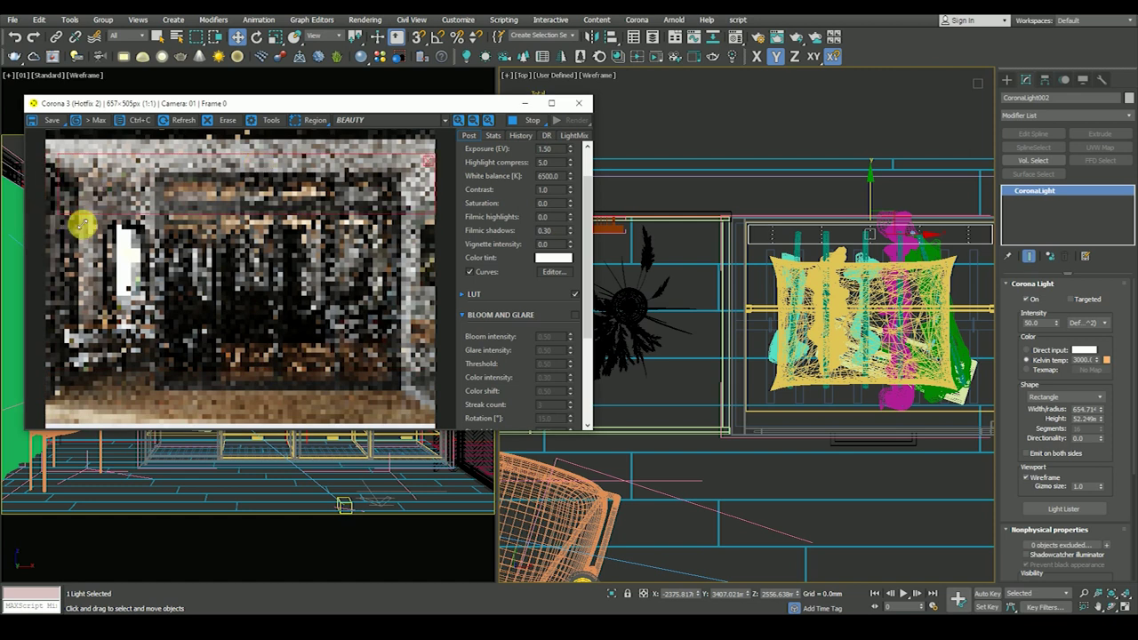
Step: Enable bloom and glare with a strong glare intensity of 10
left_click_drag(436, 227, 381, 233)
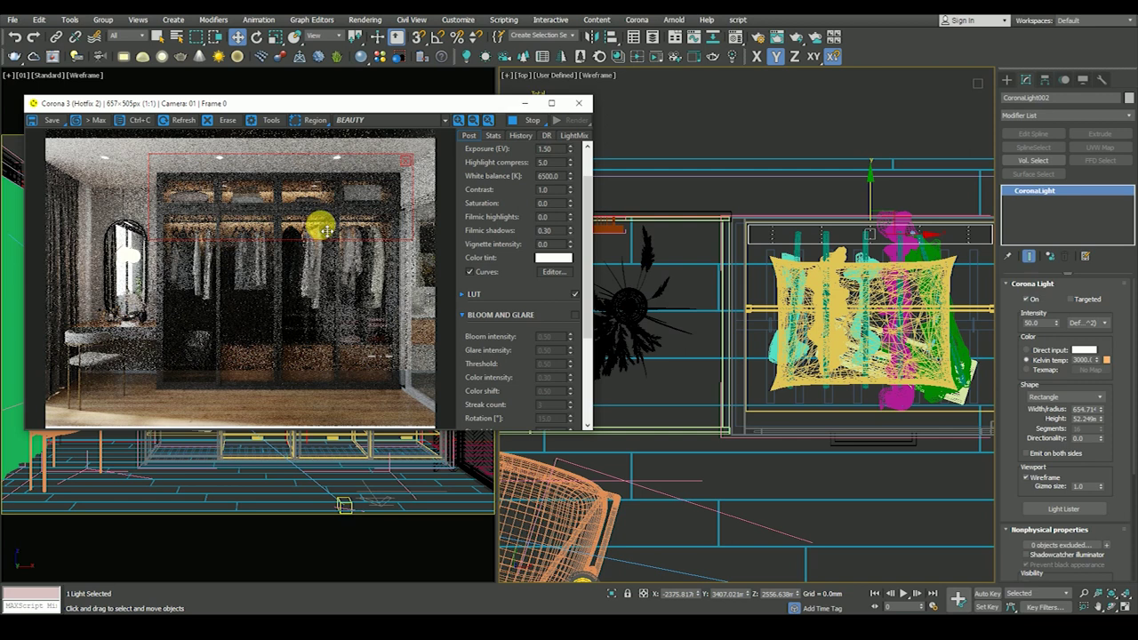
mouse_move(333, 229)
left_mouse_down()
mouse_move(351, 302)
mouse_move(171, 359)
left_mouse_up()
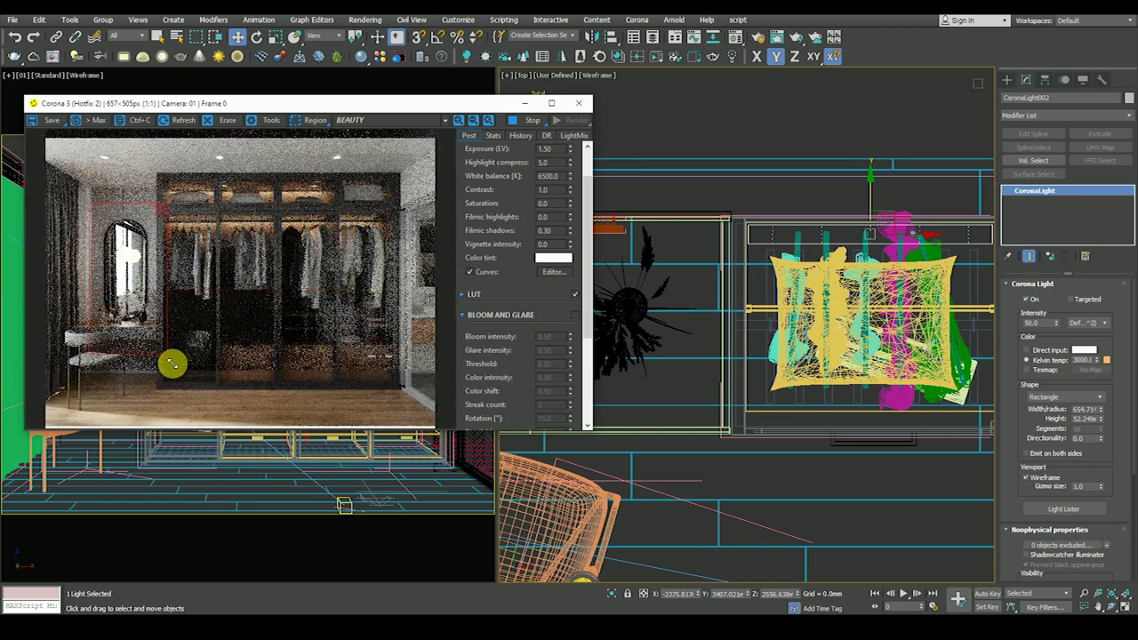
scroll(169, 363, "up", 2)
scroll(183, 258, "down", 2)
scroll(132, 305, "up", 1)
scroll(199, 255, "up", 2)
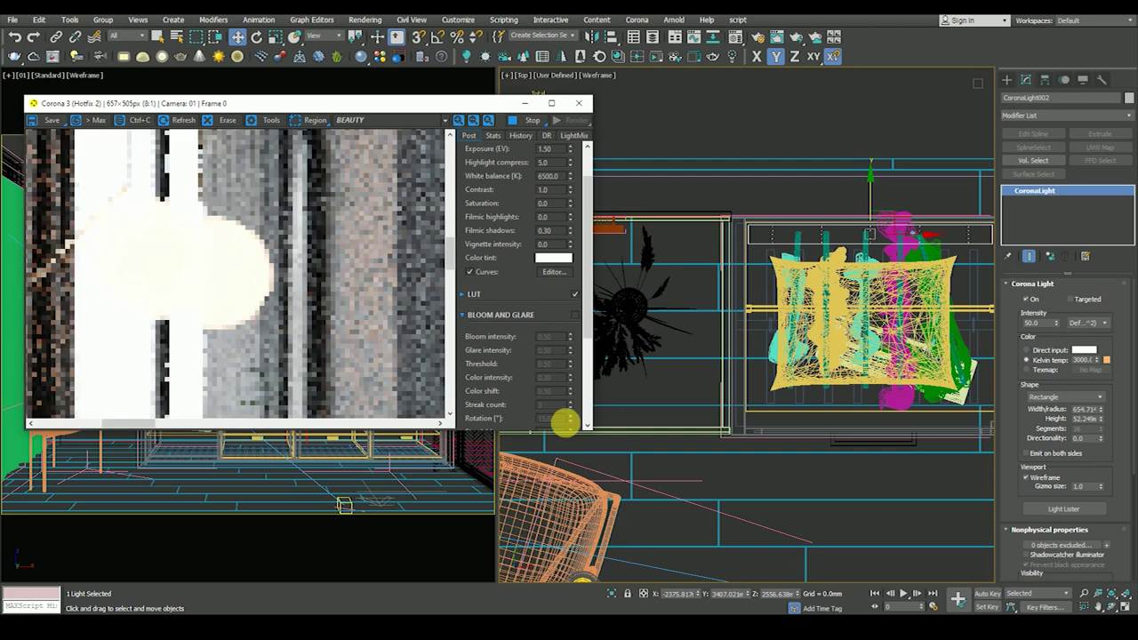
scroll(570, 336, "down", 1)
left_click(574, 300)
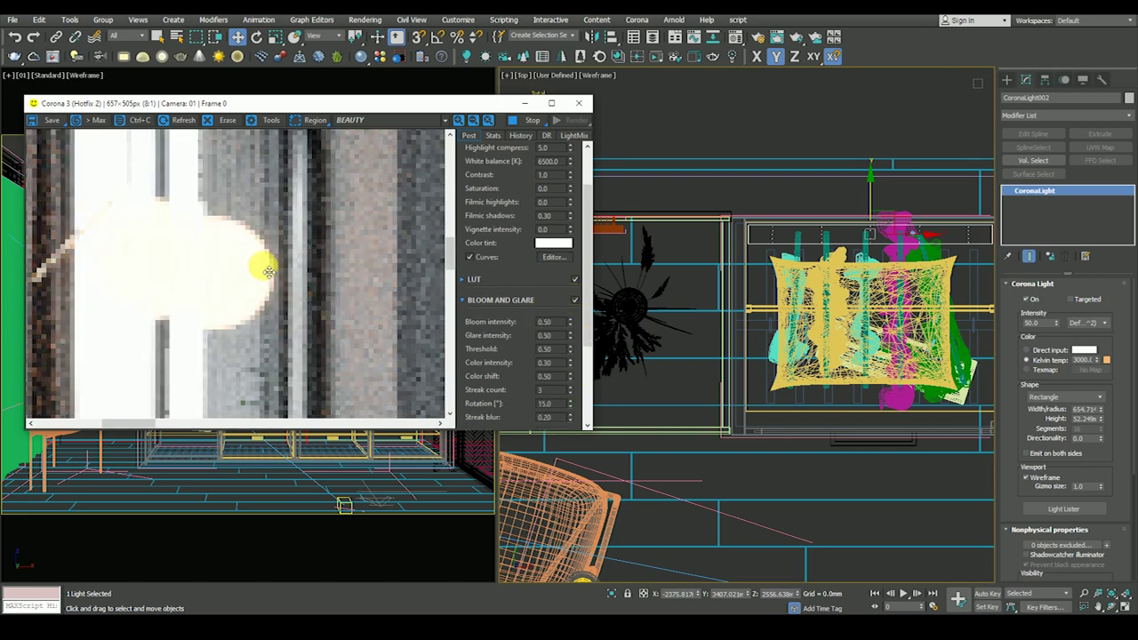
scroll(270, 271, "down", 1)
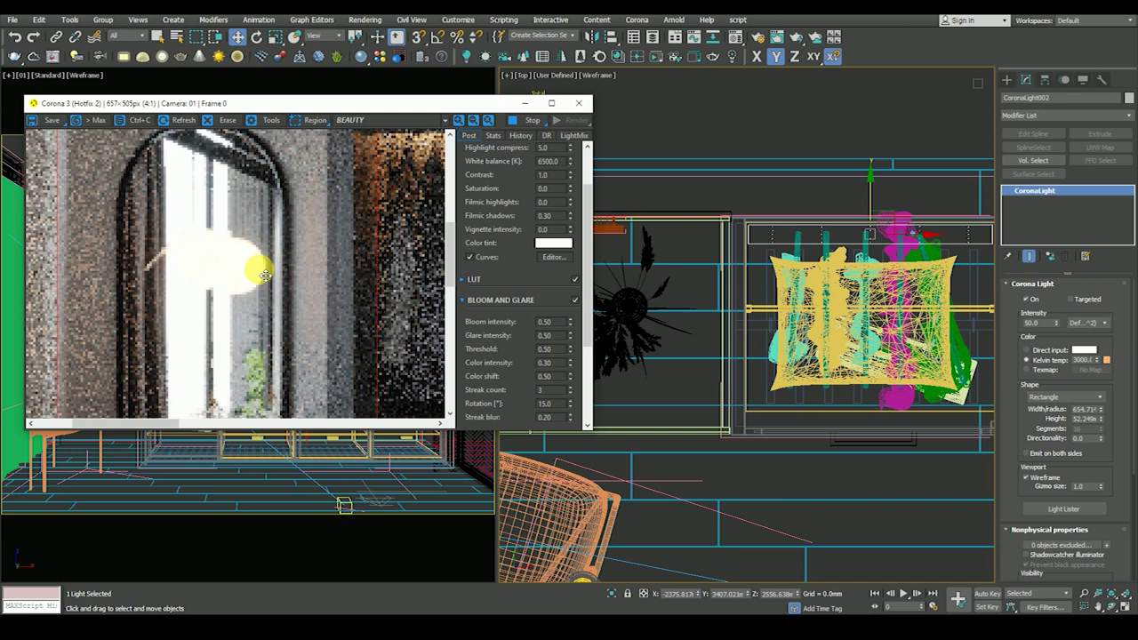
type("10")
left_click(487, 335)
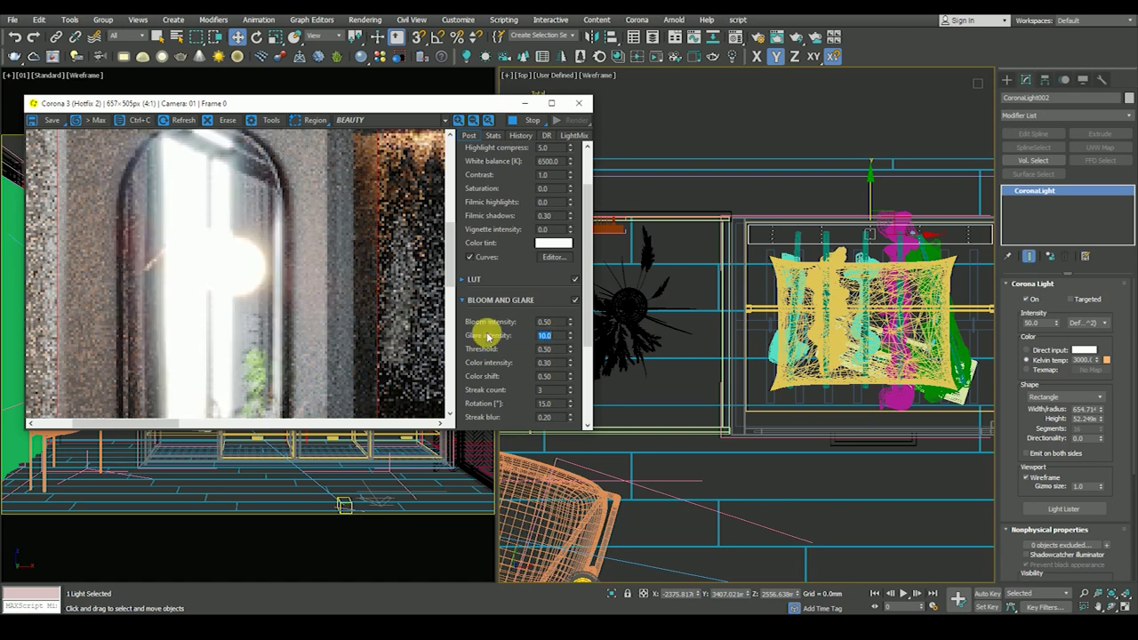
Step: Lower glare intensity to 2.0 while checking the ceiling lamp glow, then close the frame buffer
scroll(267, 280, "down", 1)
scroll(231, 287, "down", 1)
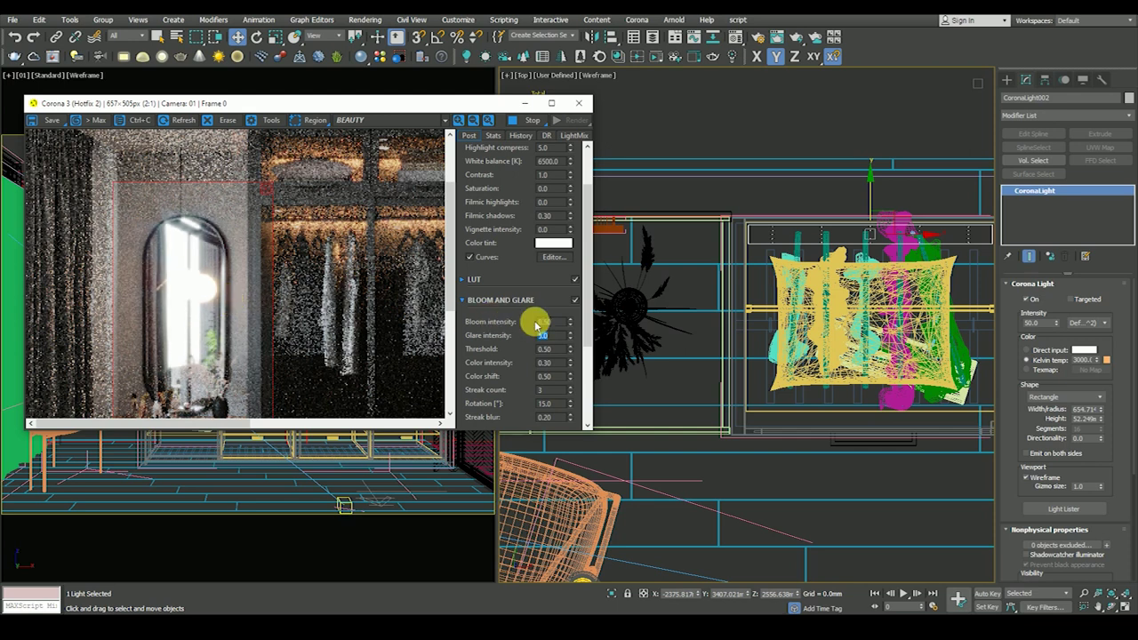
scroll(190, 223, "up", 2)
scroll(287, 249, "down", 2)
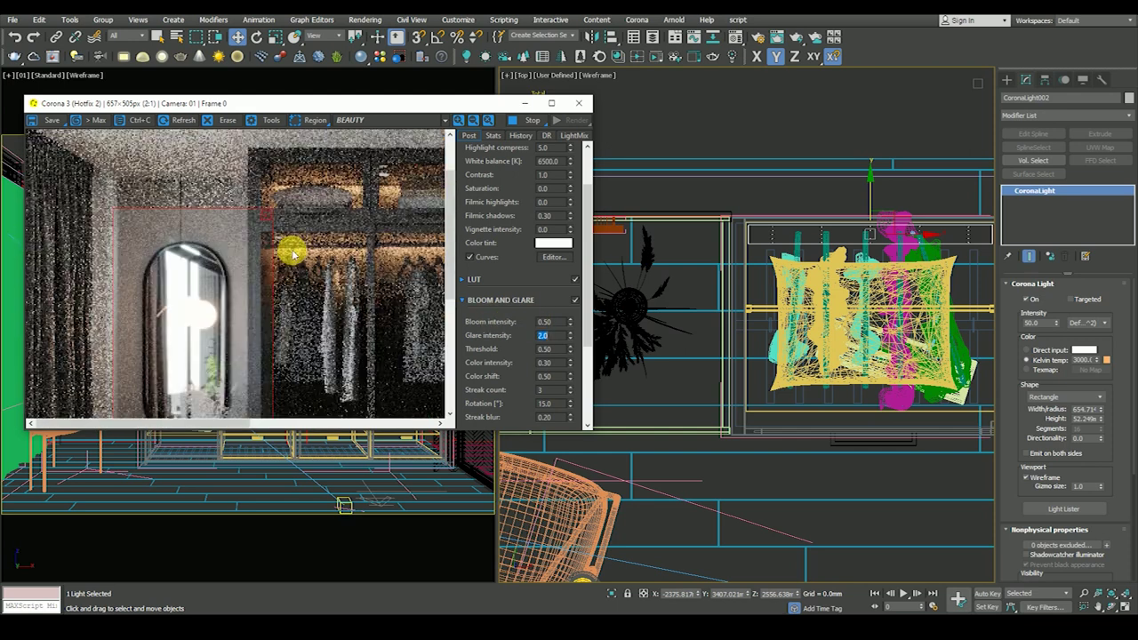
scroll(207, 277, "down", 1)
mouse_move(228, 223)
left_mouse_down()
mouse_move(276, 293)
mouse_move(241, 172)
left_mouse_up()
scroll(241, 173, "up", 1)
middle_click_drag(229, 148, 244, 254)
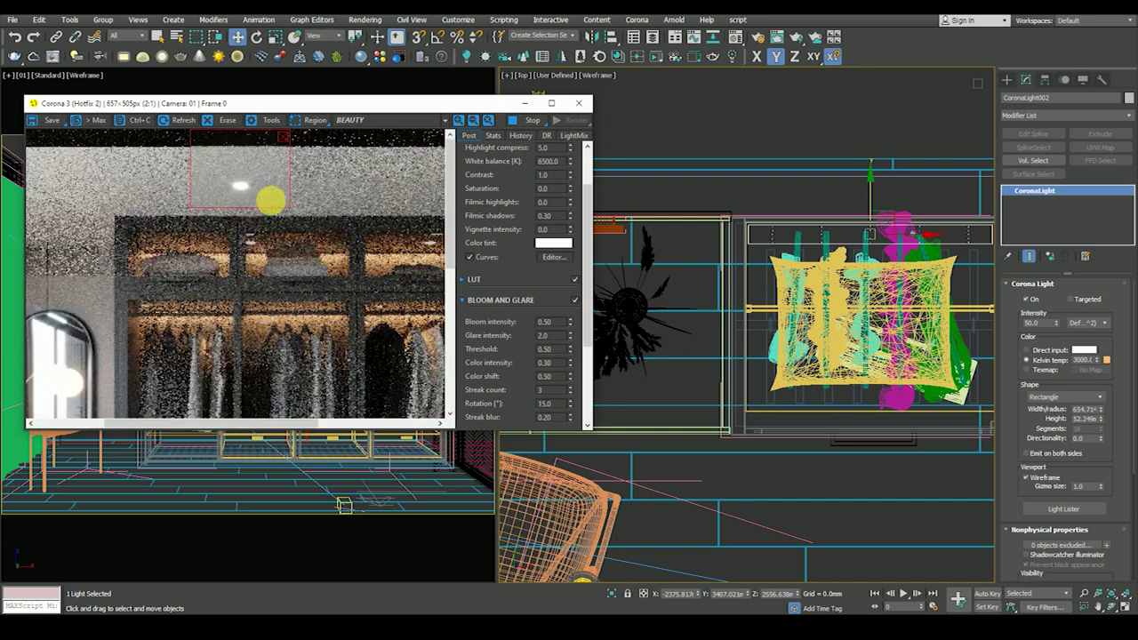
scroll(267, 194, "down", 1)
scroll(224, 152, "up", 2)
middle_click_drag(223, 152, 241, 223)
scroll(230, 176, "down", 2)
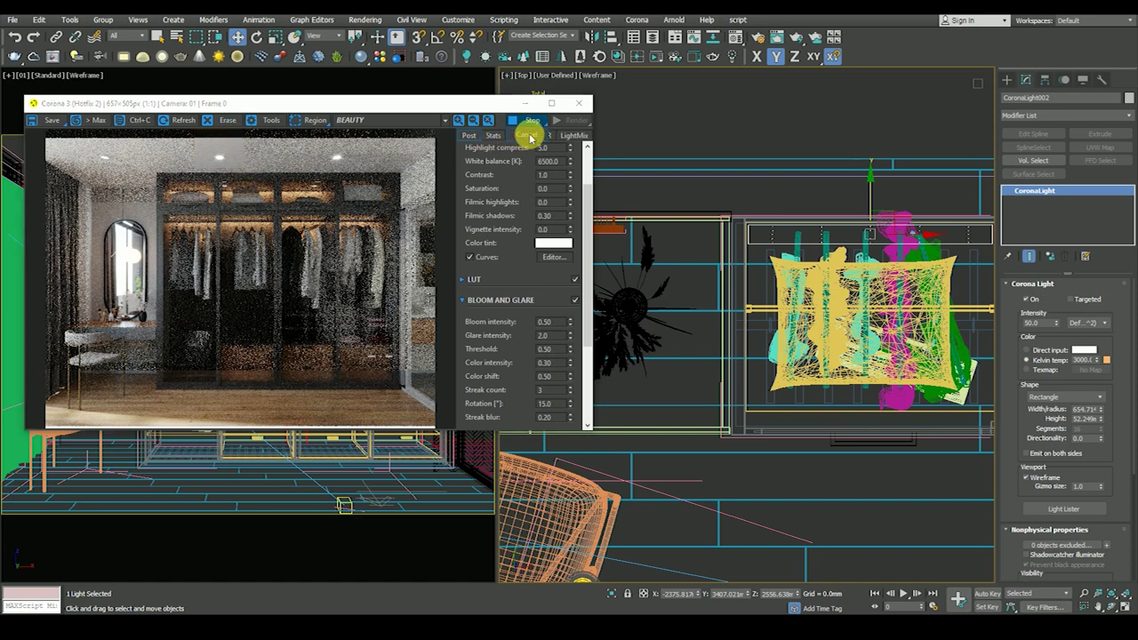
left_click(579, 103)
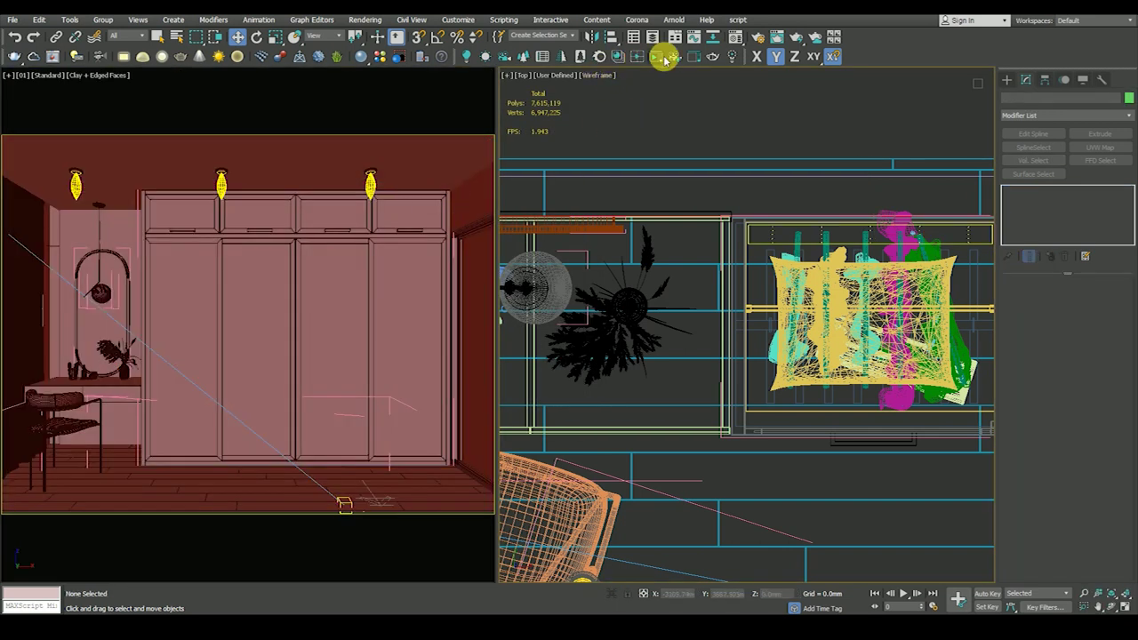
Step: Set the CoronaMtl material's Reflection Level to 0.0 in the Material Editor
key("m")
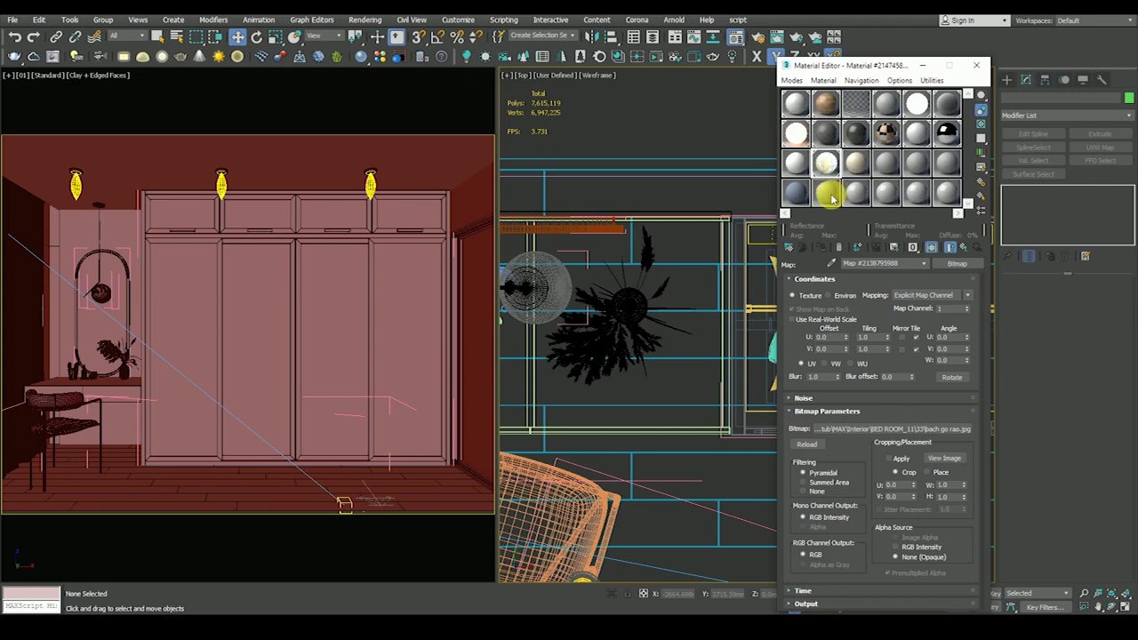
left_click(828, 194)
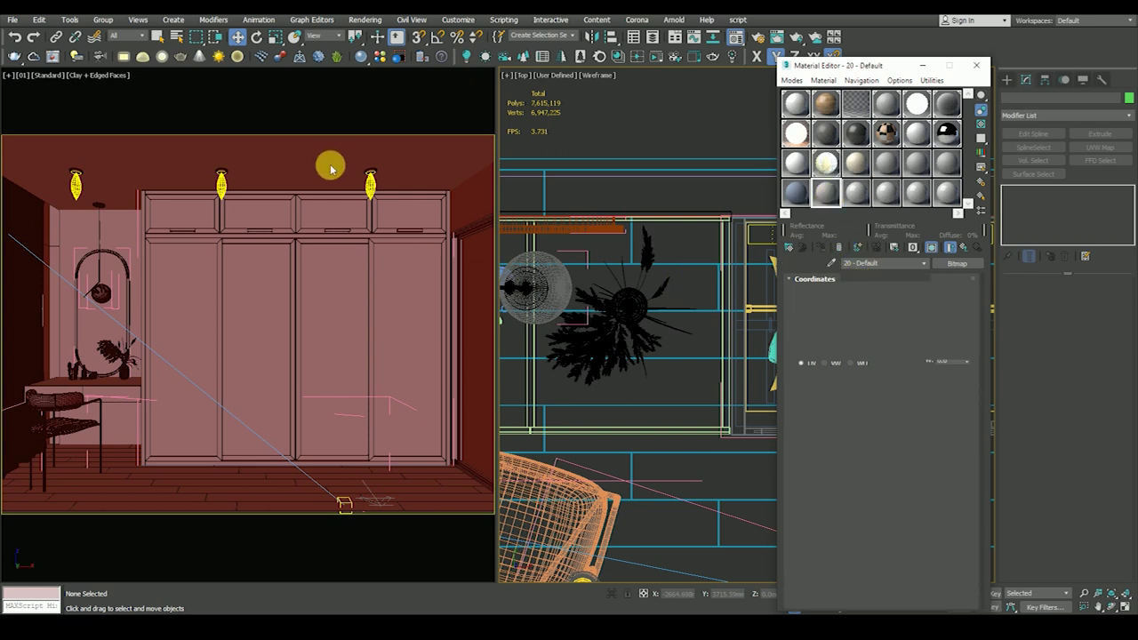
left_click(823, 191)
double_click(824, 190)
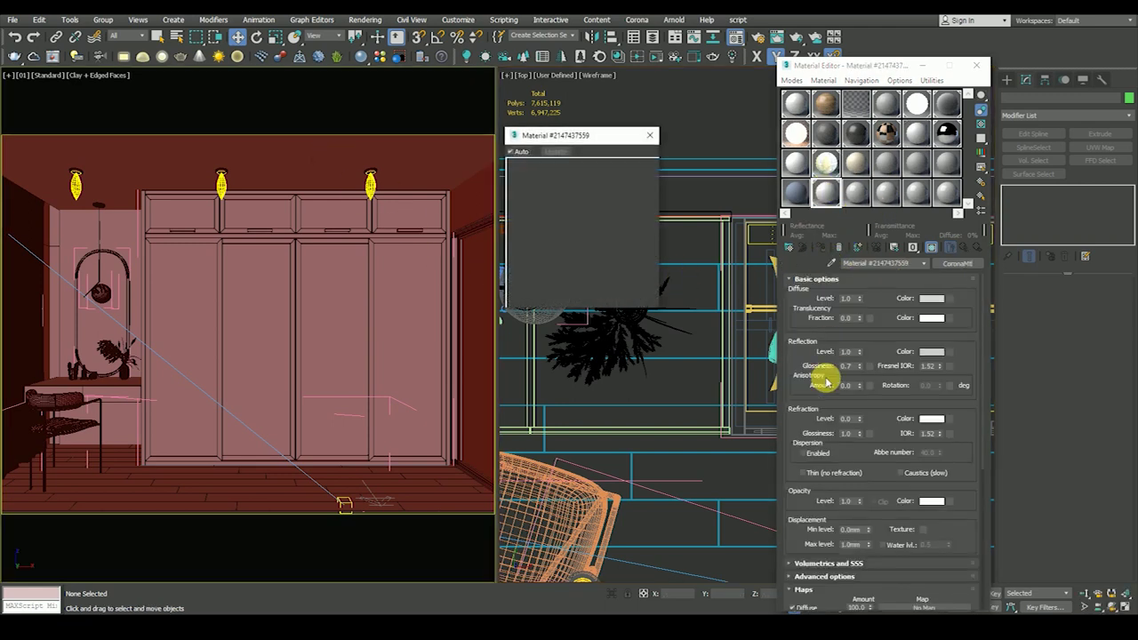
double_click(849, 367)
type("0")
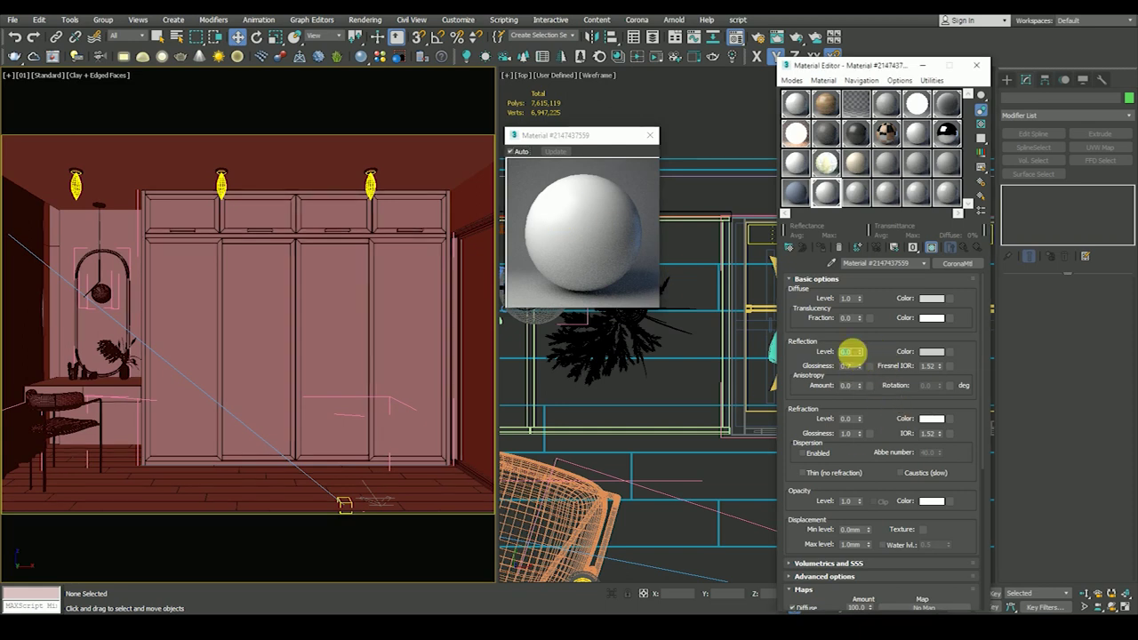
left_click(650, 136)
key("F4")
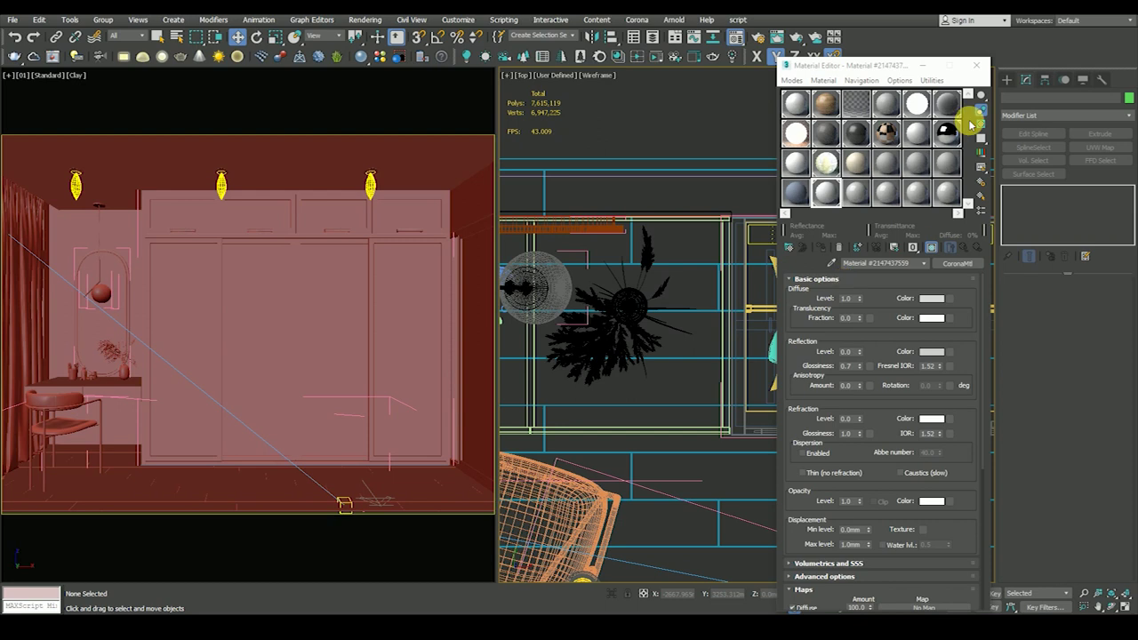
left_click(976, 70)
key("F3")
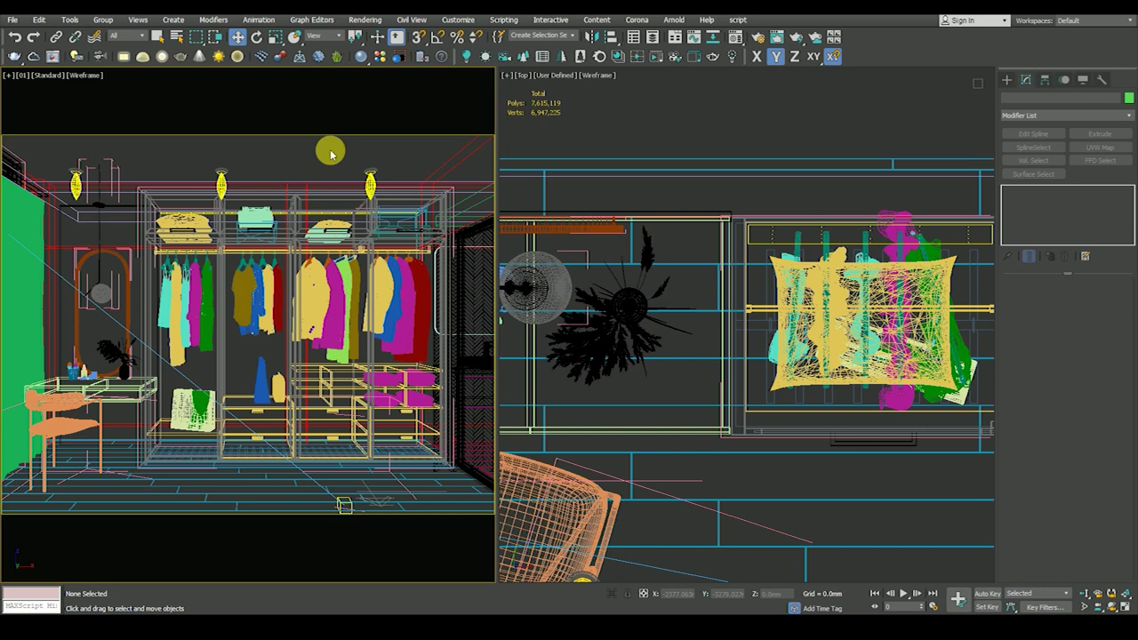
Step: In Render Setup's Render Elements, select the Direct, Indirect, Reflect and Refract elements
left_click(360, 19)
left_click(392, 73)
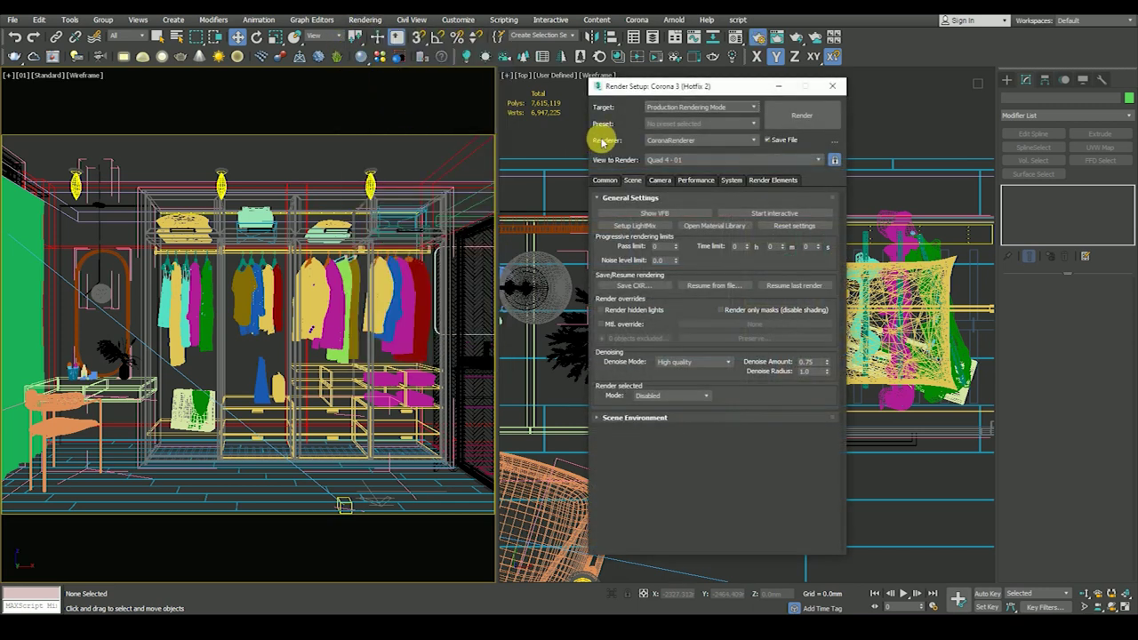
left_click(770, 181)
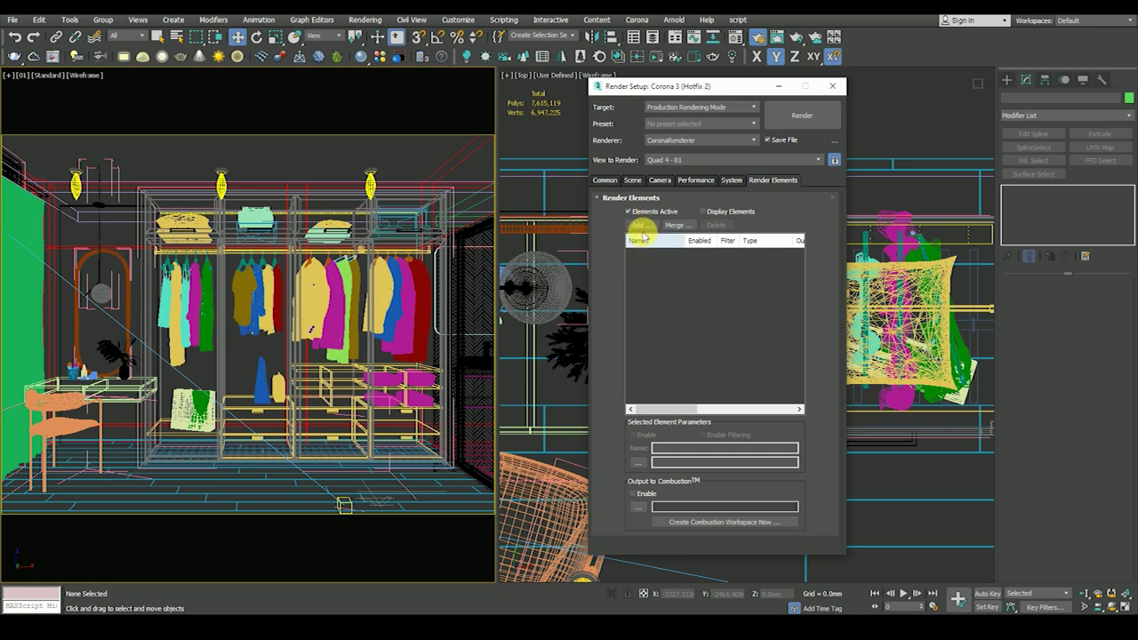
left_click(639, 227)
left_click(668, 228)
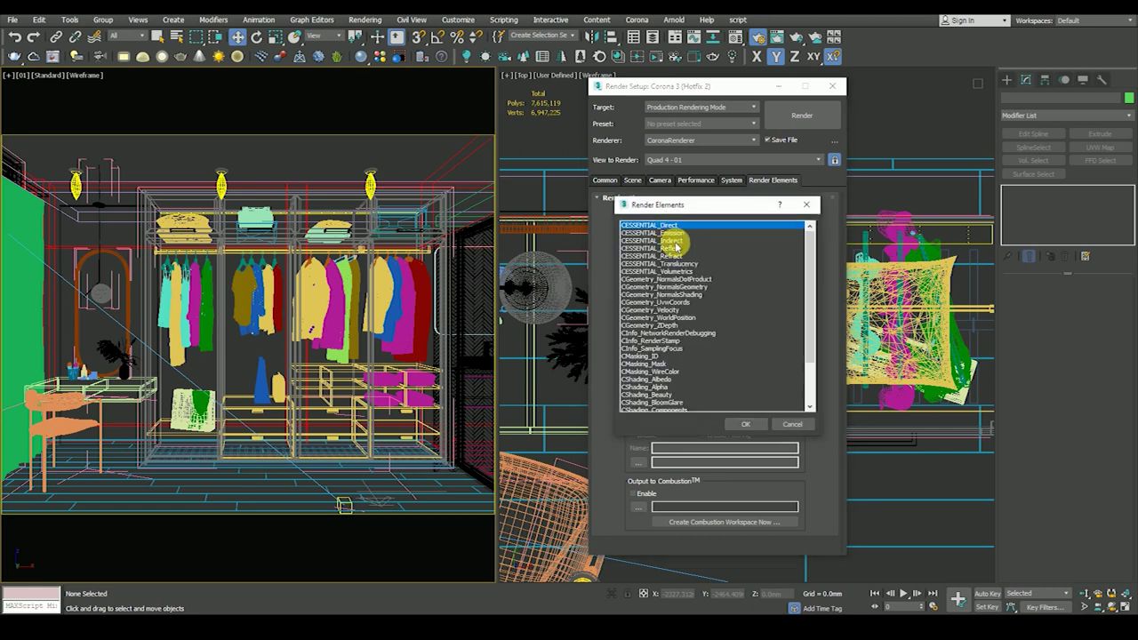
left_click(658, 240, "ctrl")
left_click(658, 249, "ctrl")
left_click(658, 255, "ctrl")
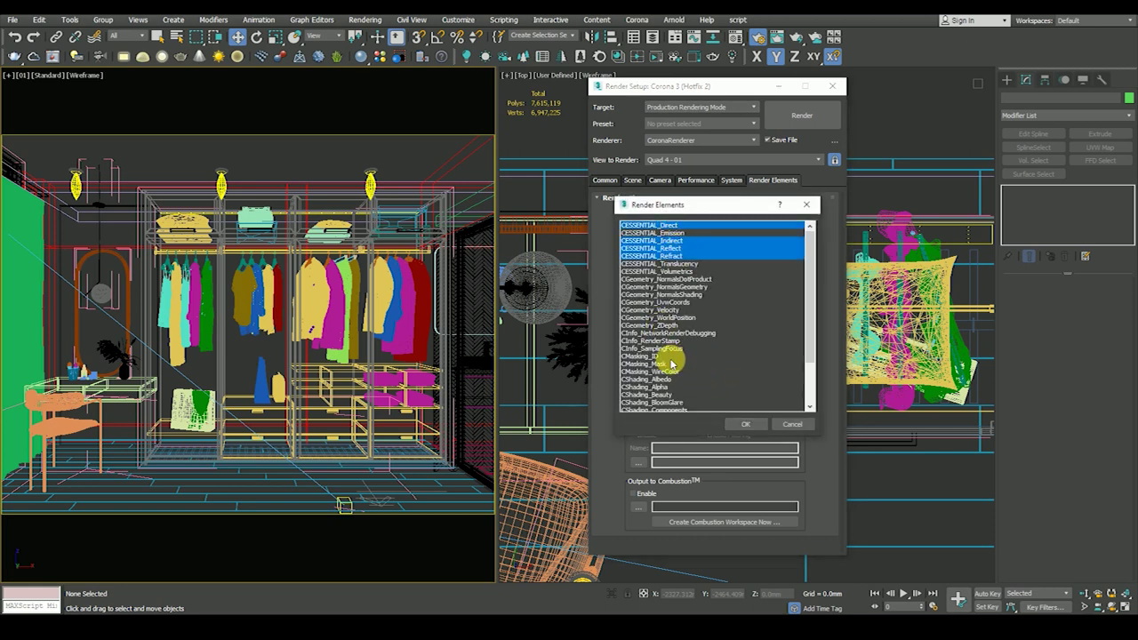
Step: Also select CMasking_ID and CShading_BloomGlare, and add all chosen elements
left_click(652, 356, "ctrl")
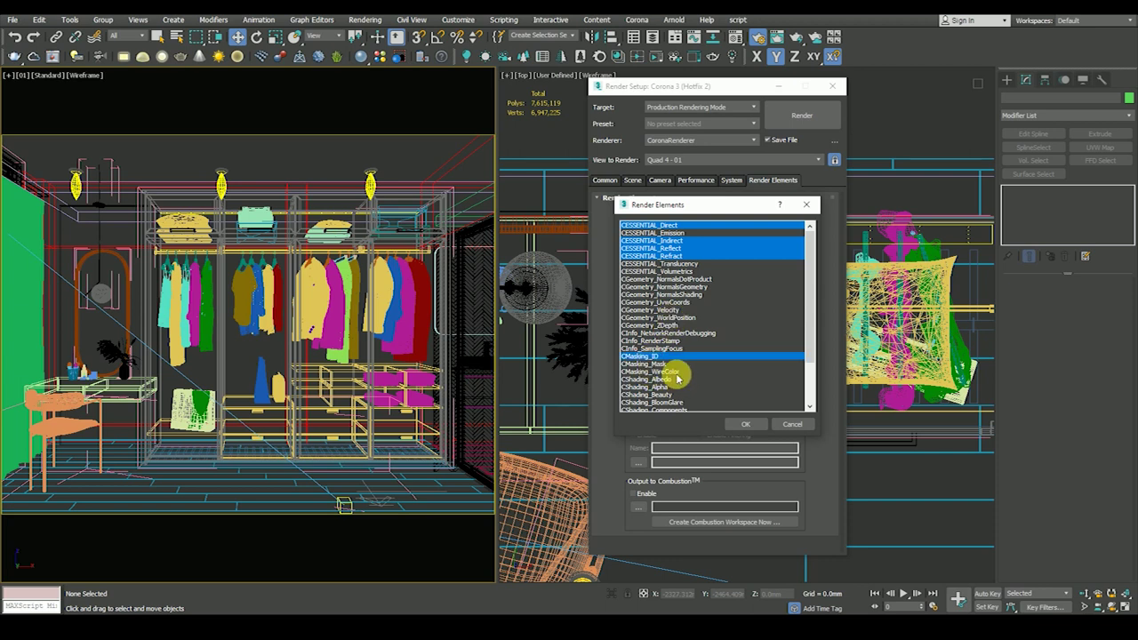
scroll(690, 375, "down", 1)
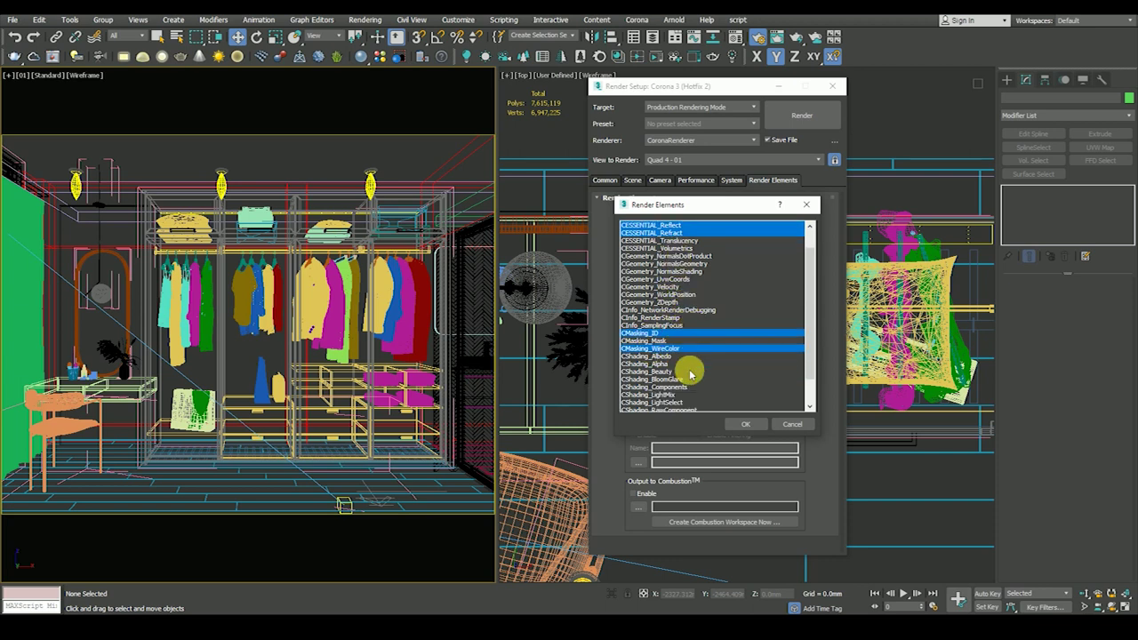
left_click(692, 380, "ctrl")
scroll(703, 387, "down", 1)
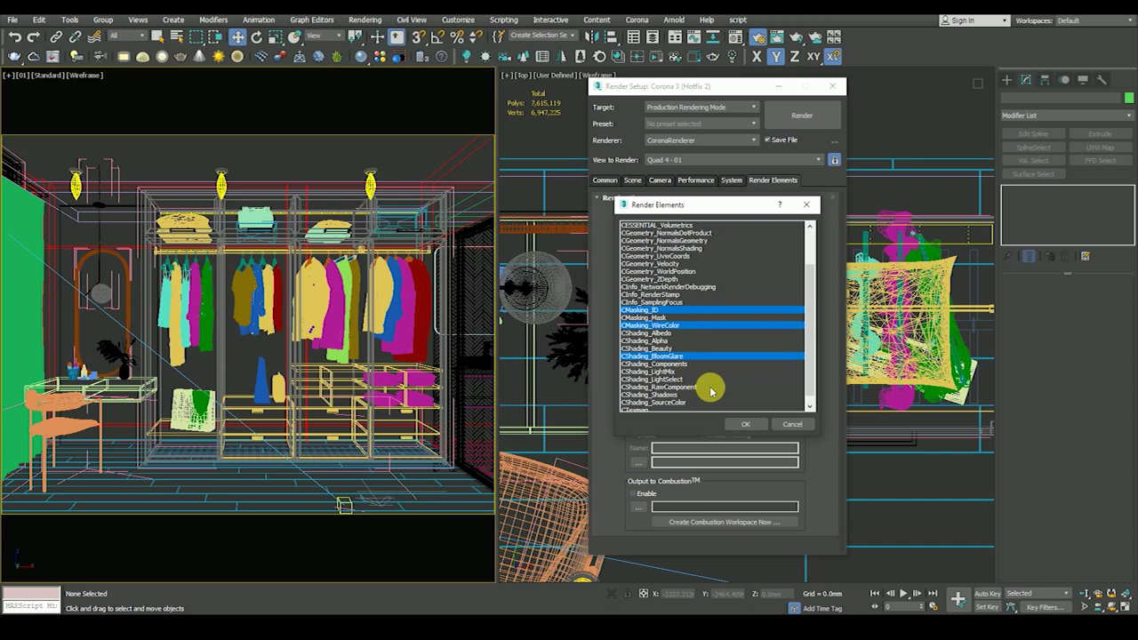
left_click(745, 426)
Step: Inspect the added CMasking_ID element and review the scene and common render settings
left_click(653, 297)
scroll(612, 315, "down", 2)
scroll(622, 338, "down", 1)
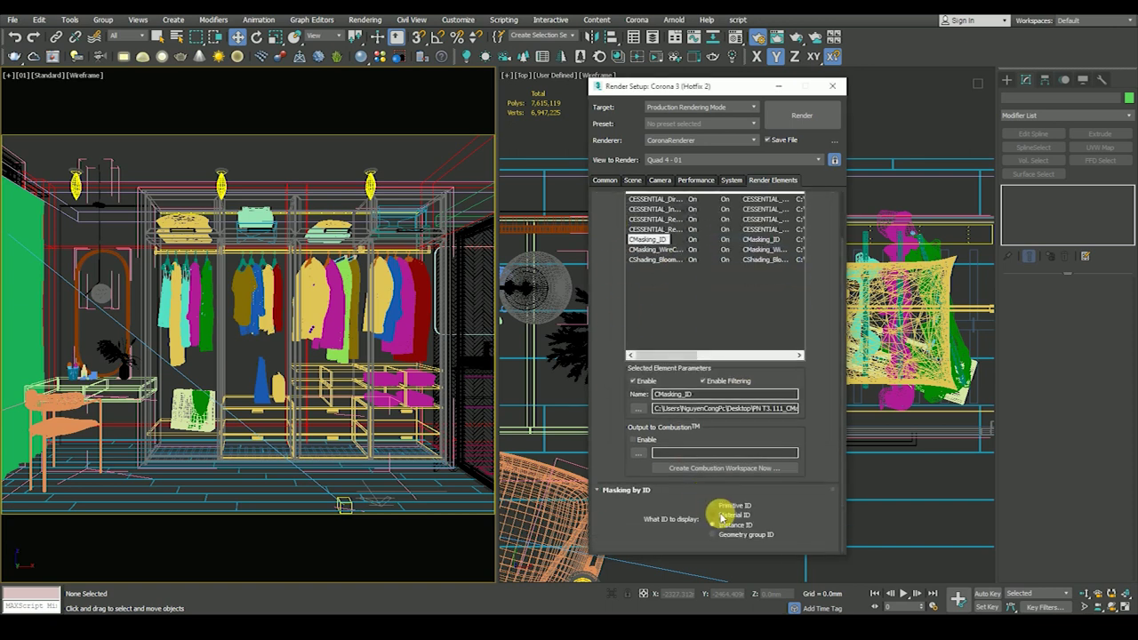
scroll(613, 306, "up", 3)
left_click(632, 180)
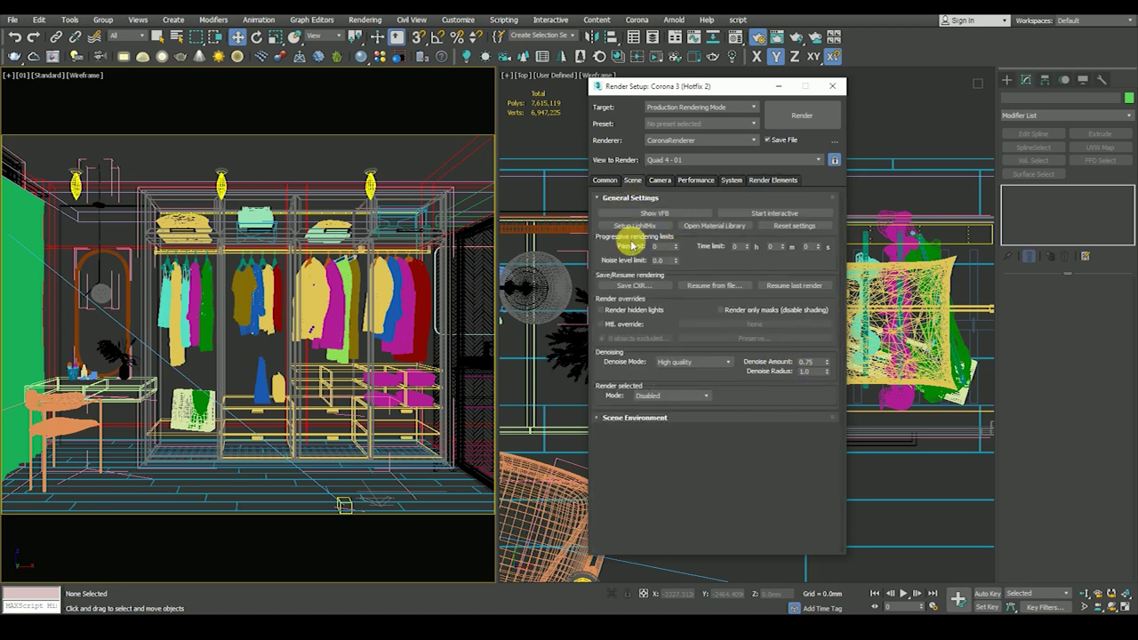
left_click(618, 199)
left_click(605, 179)
scroll(783, 431, "down", 1)
scroll(783, 432, "up", 1)
left_click(633, 180)
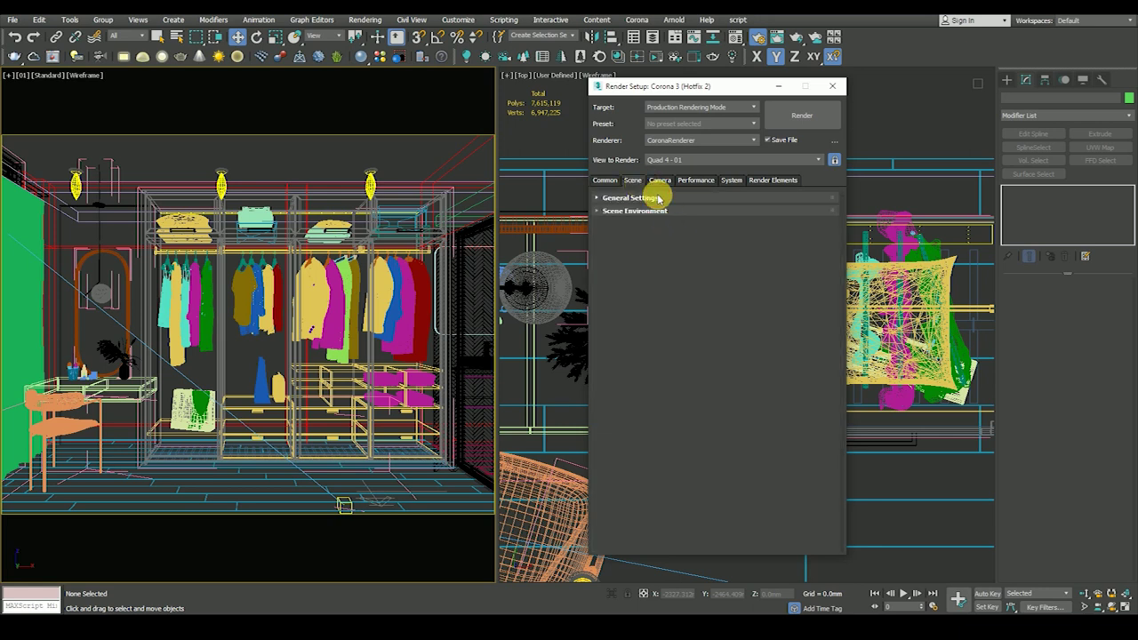
left_click(659, 199)
left_click(668, 199)
Step: Review the camera, system/frame buffer, performance and post-processing (tone mapping, bloom) settings
left_click(660, 179)
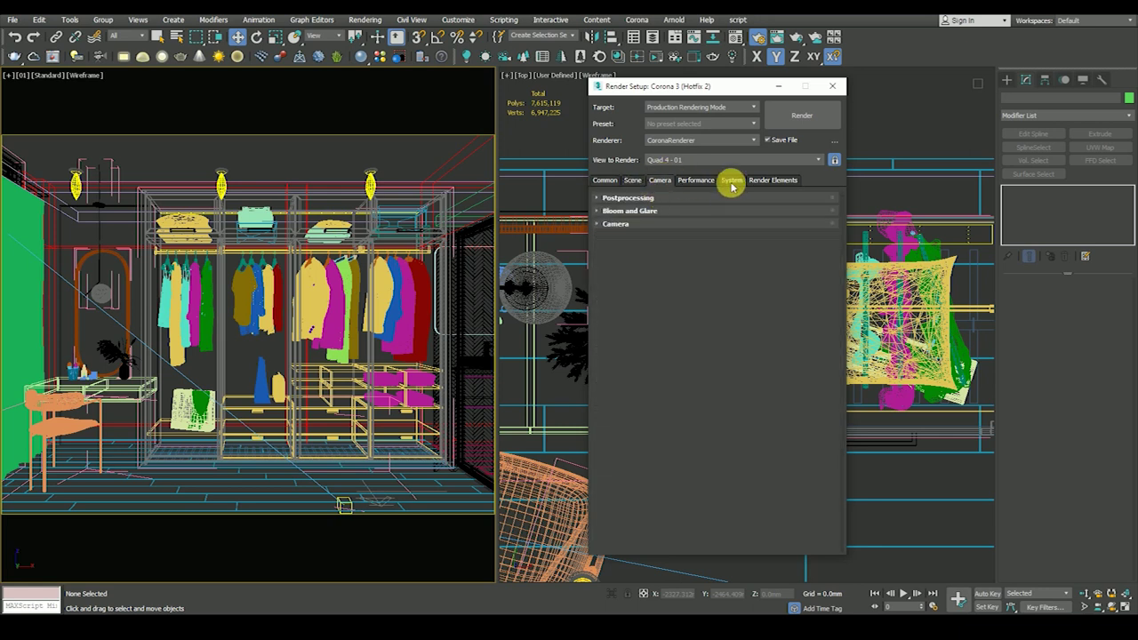
left_click(731, 179)
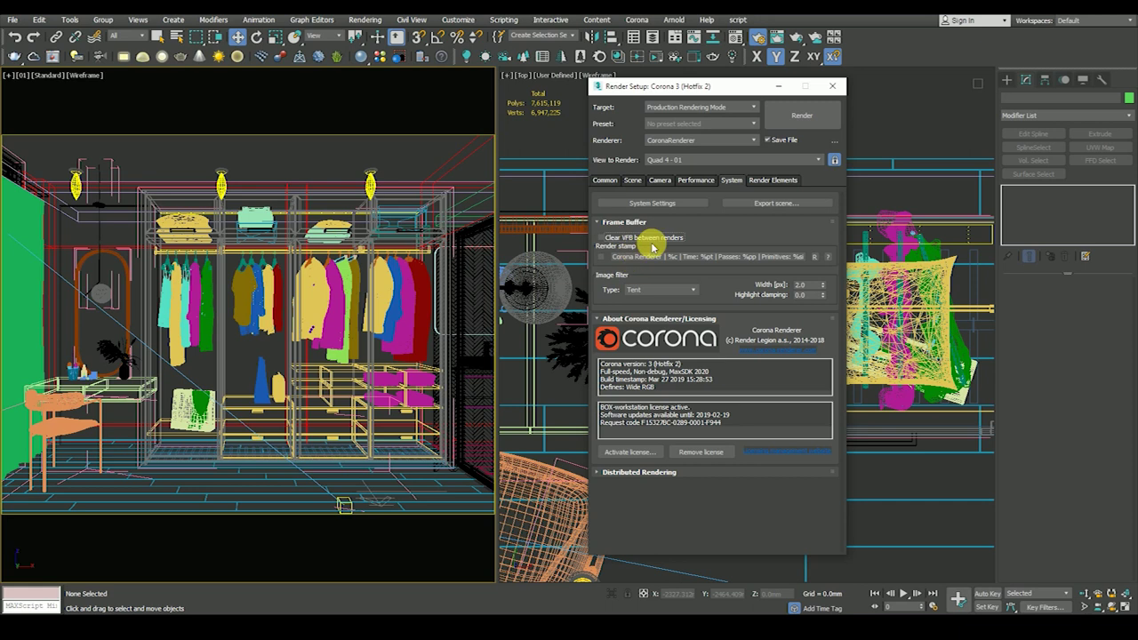
left_click(695, 179)
left_click(640, 255)
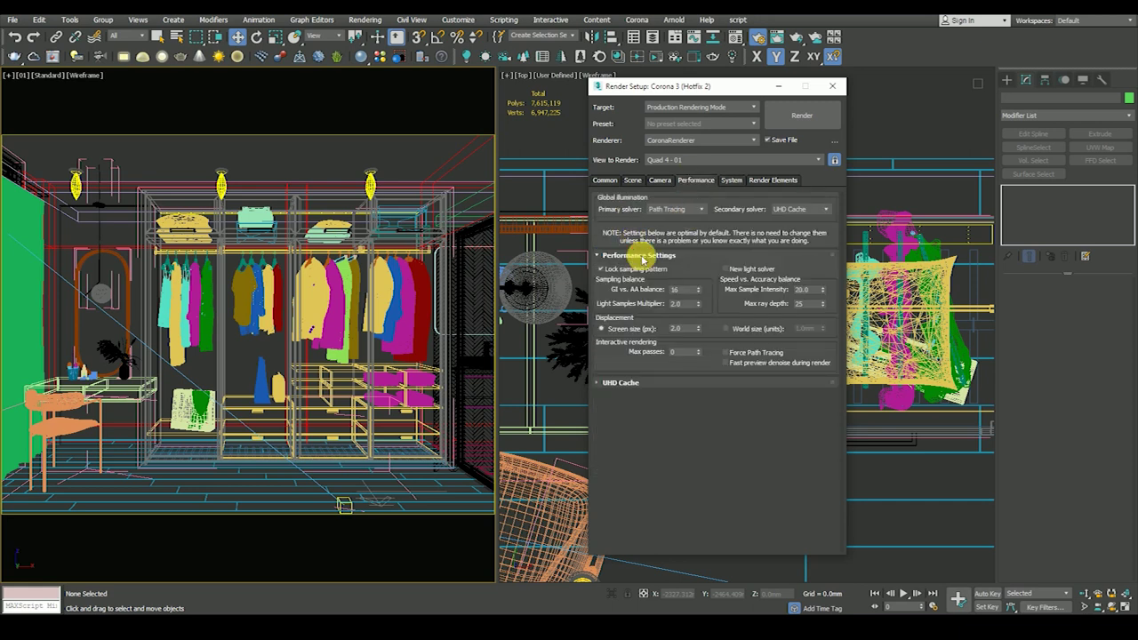
left_click(642, 259)
double_click(646, 260)
left_click(660, 180)
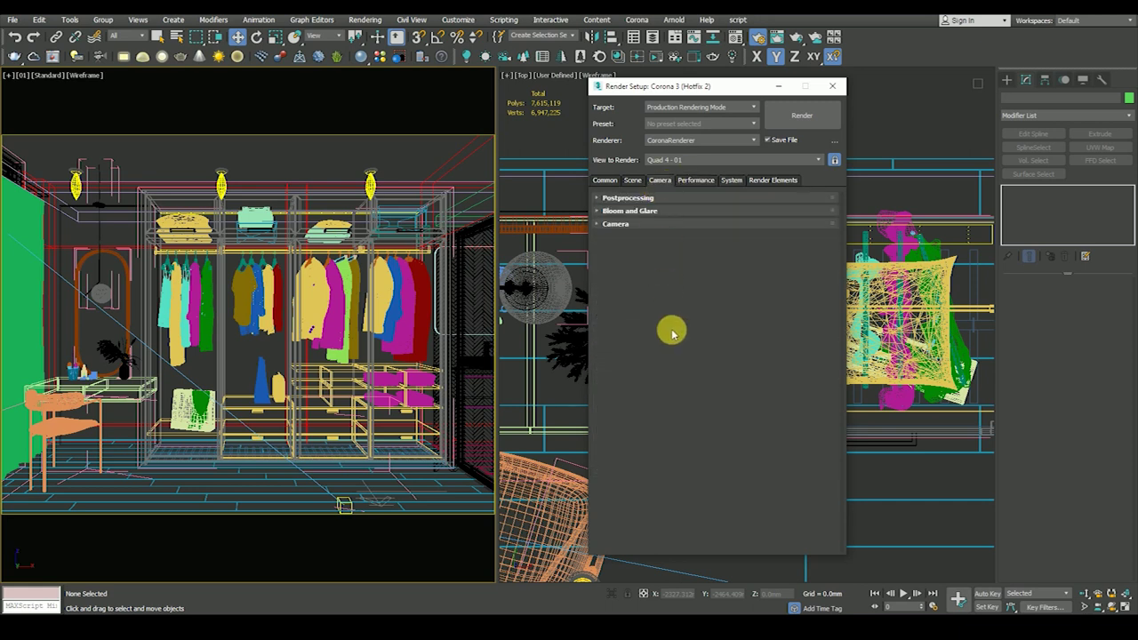
left_click(660, 199)
left_click(605, 180)
Step: Start the final Corona render and dismiss the file open error
left_click(398, 160)
left_click(631, 180)
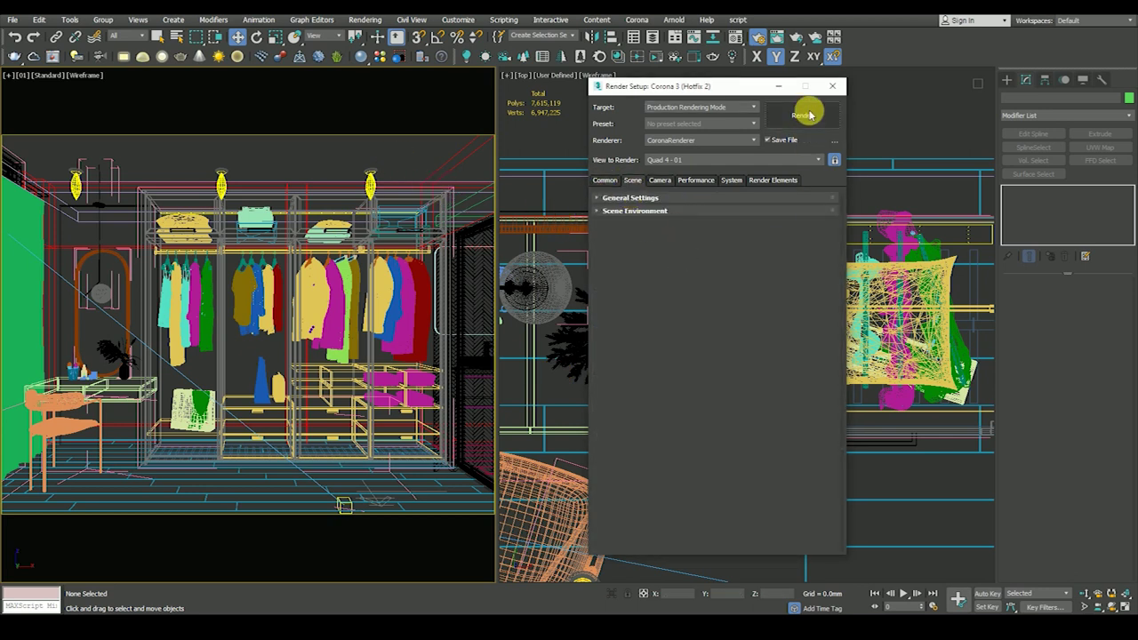
left_click(805, 112)
left_click(679, 293)
Step: Check the 1200 × 923 output saving to an HDR file, then restart the final render
left_click(605, 180)
scroll(791, 418, "down", 3)
left_click(652, 436)
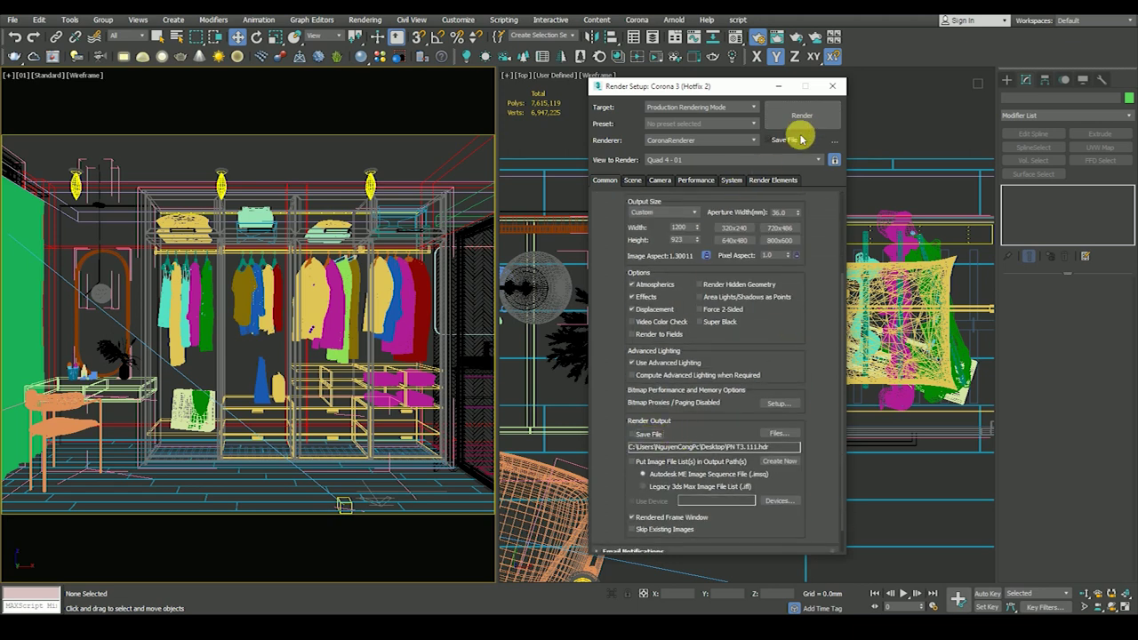
left_click(802, 114)
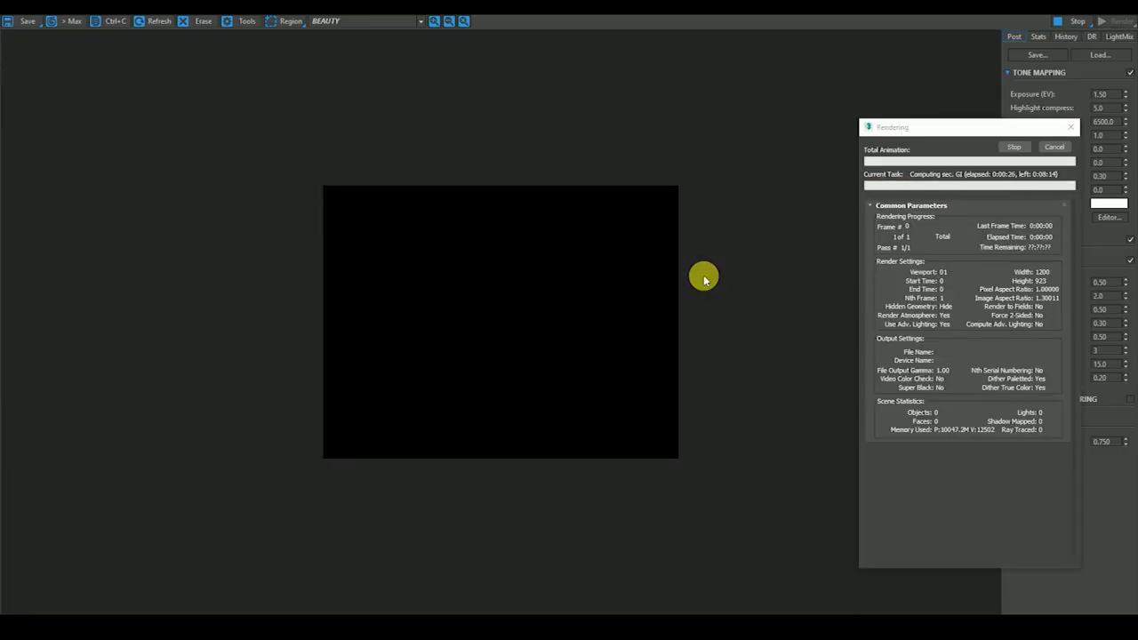